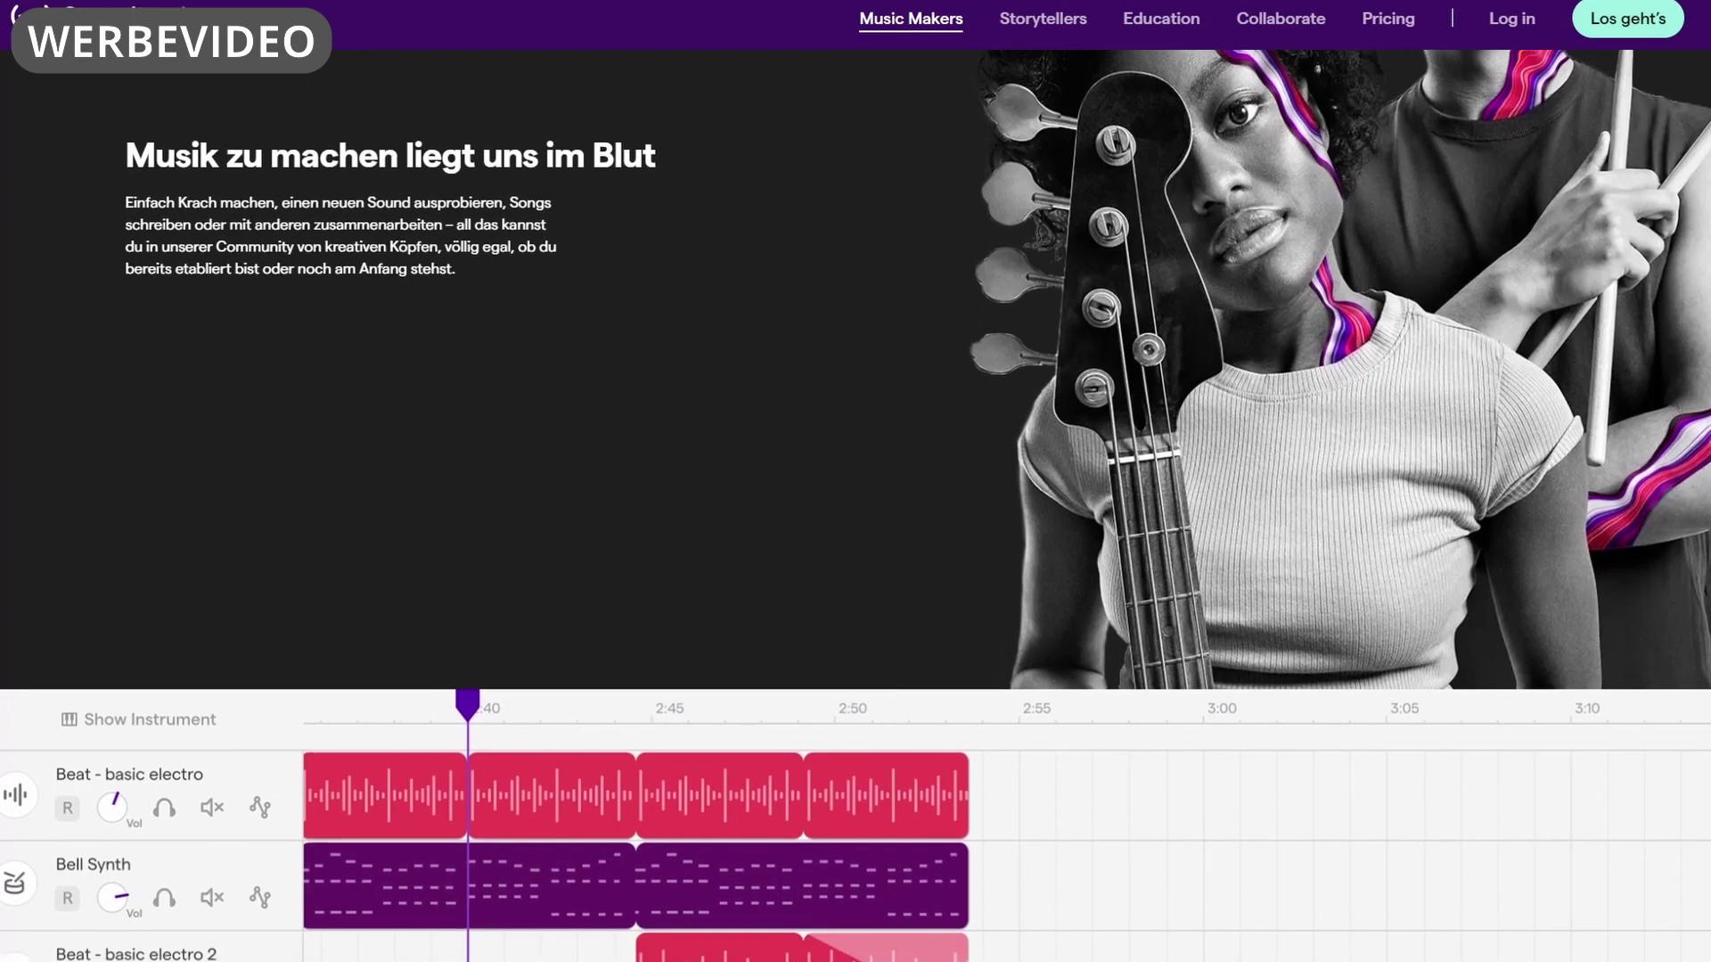
scroll(856, 506, down, 3)
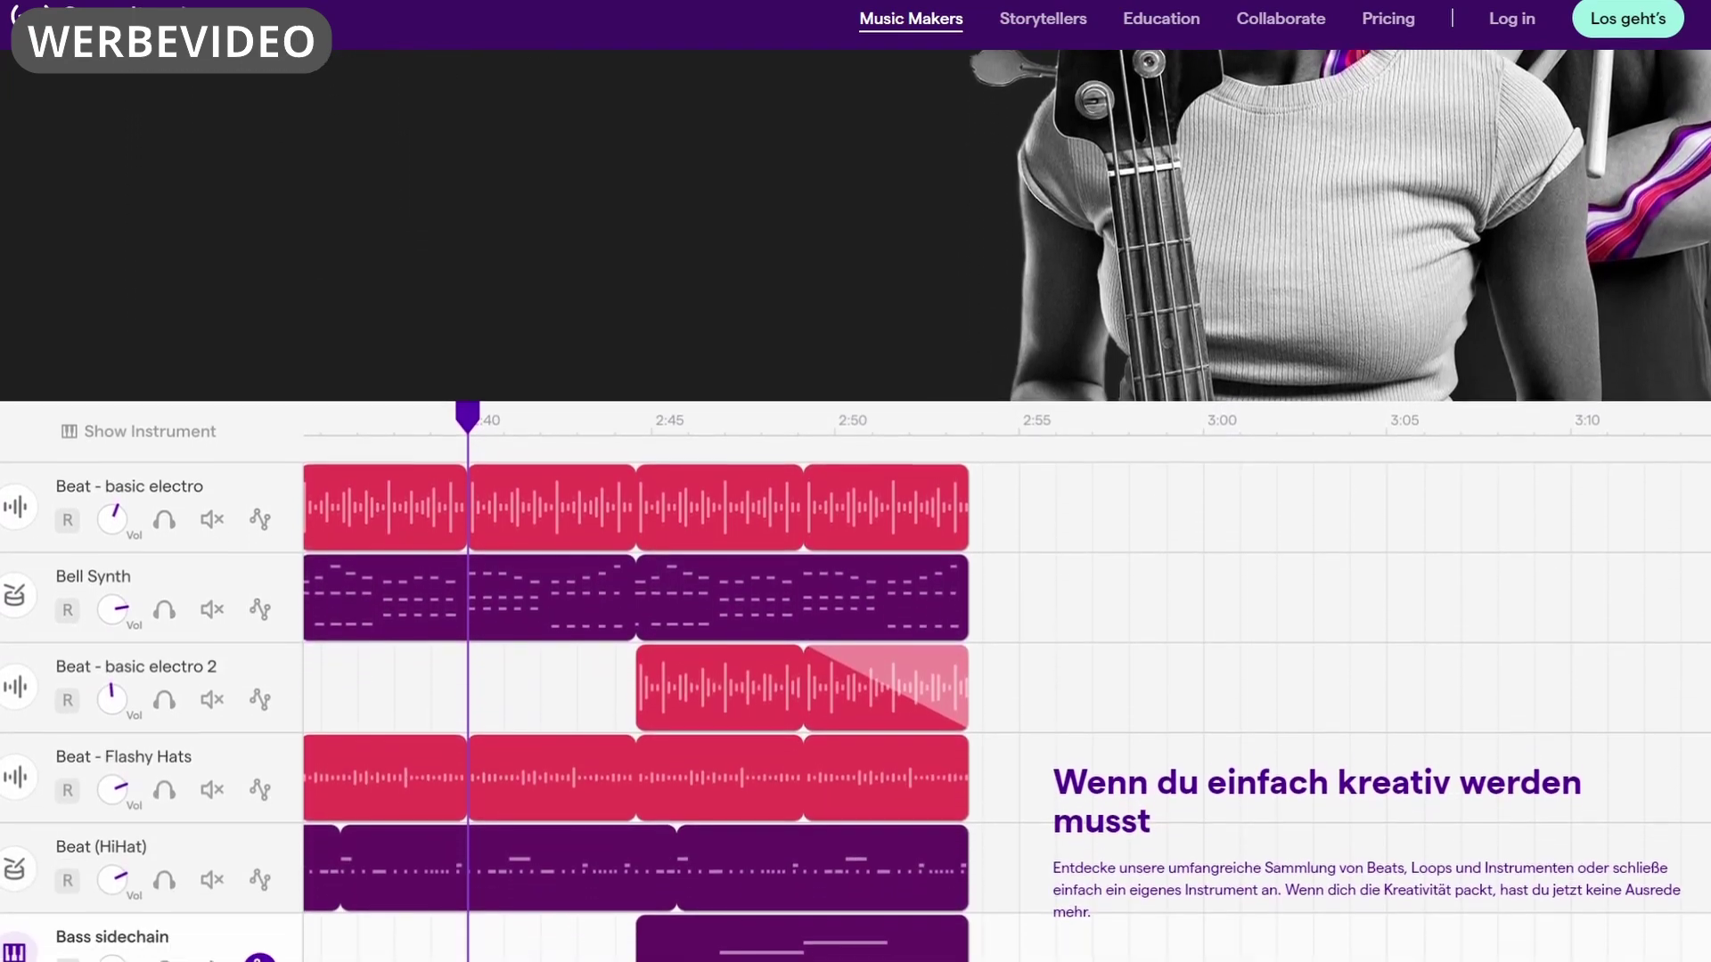
scroll(855, 505, down, 1)
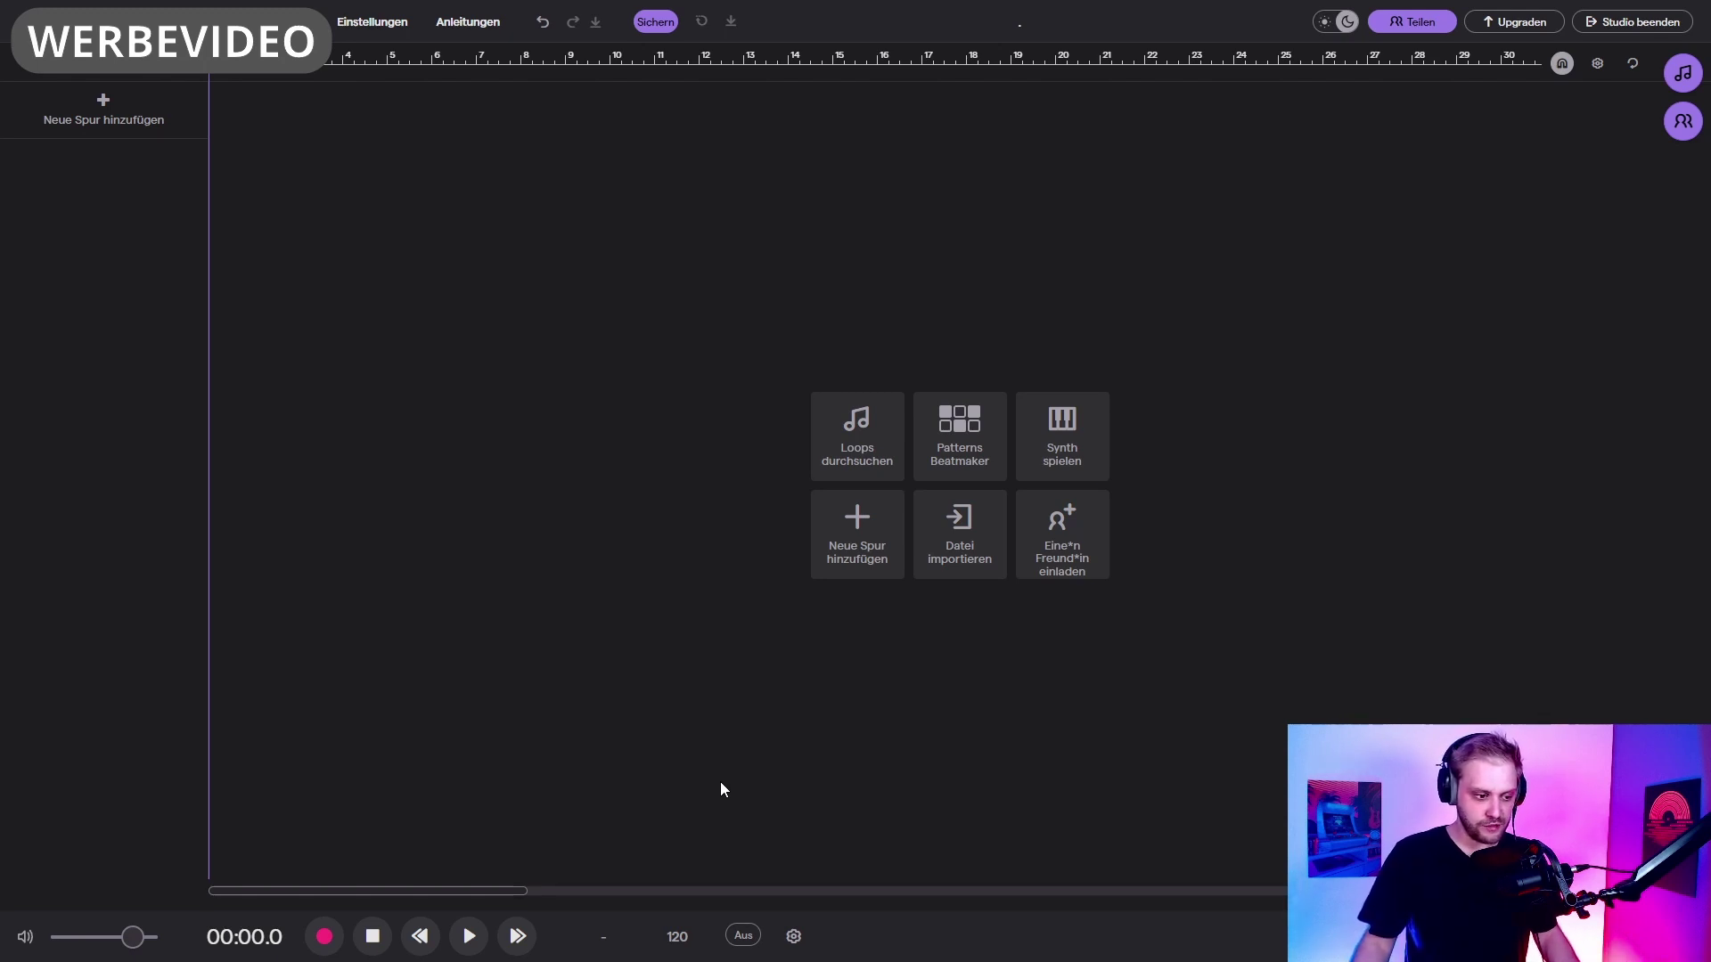
Step: Set the project tempo to 126 BPM
click(678, 938)
double_click(783, 840)
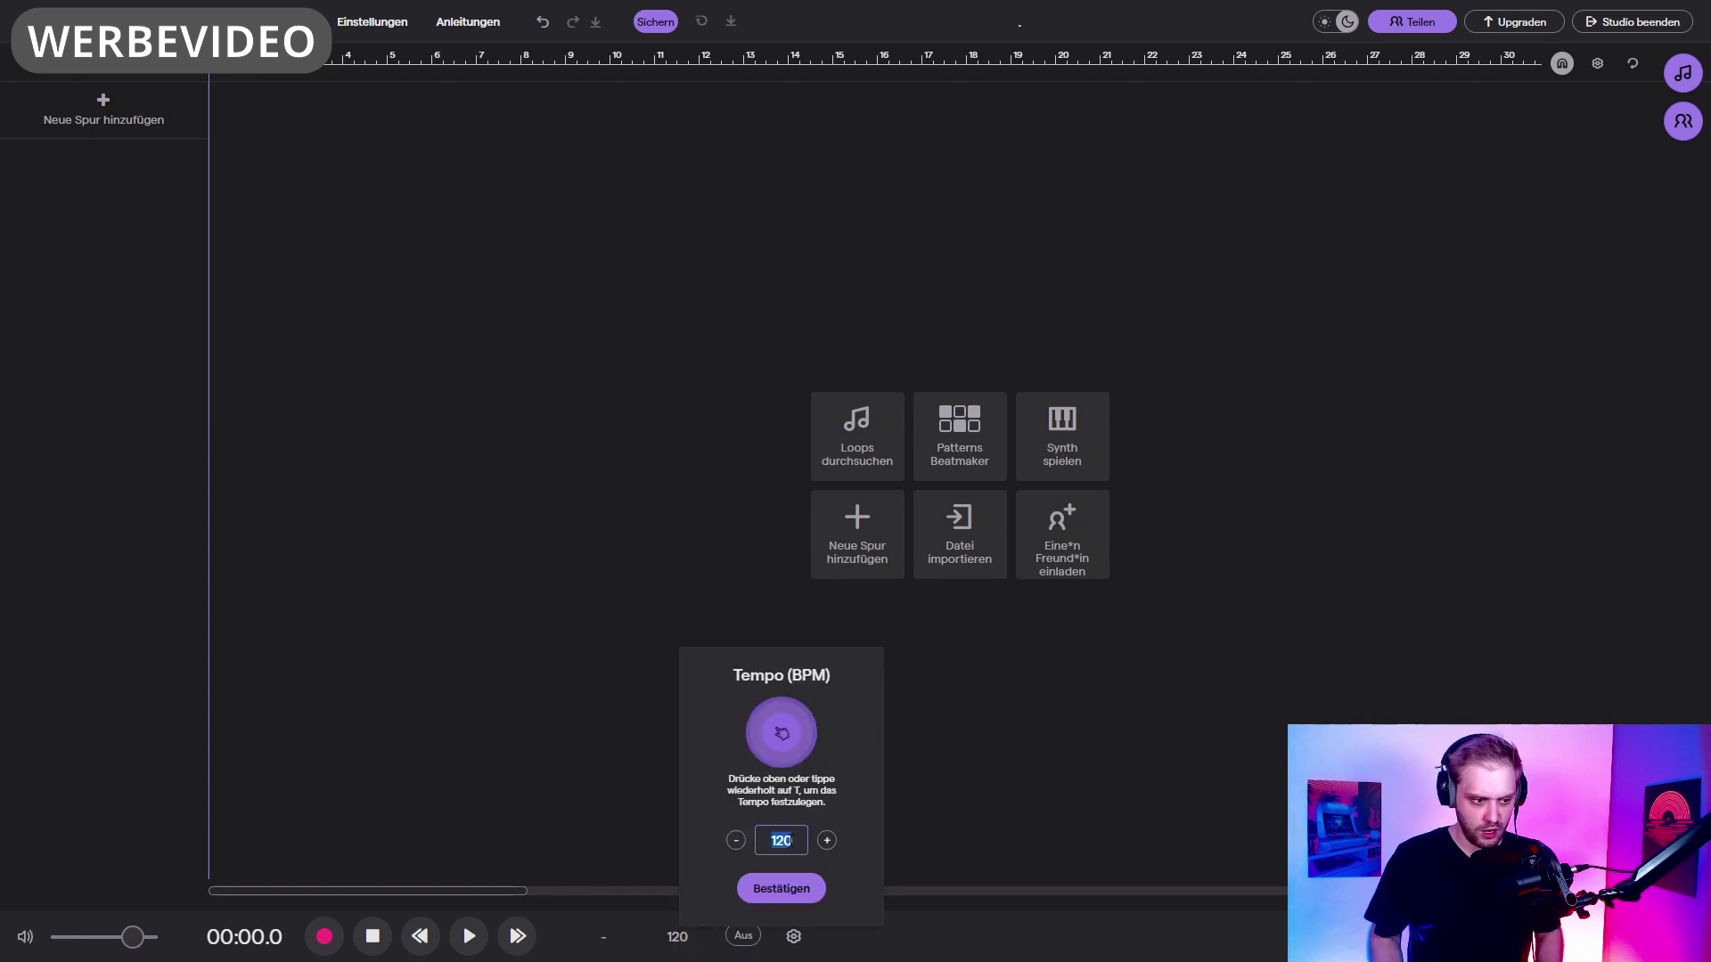
text(126)
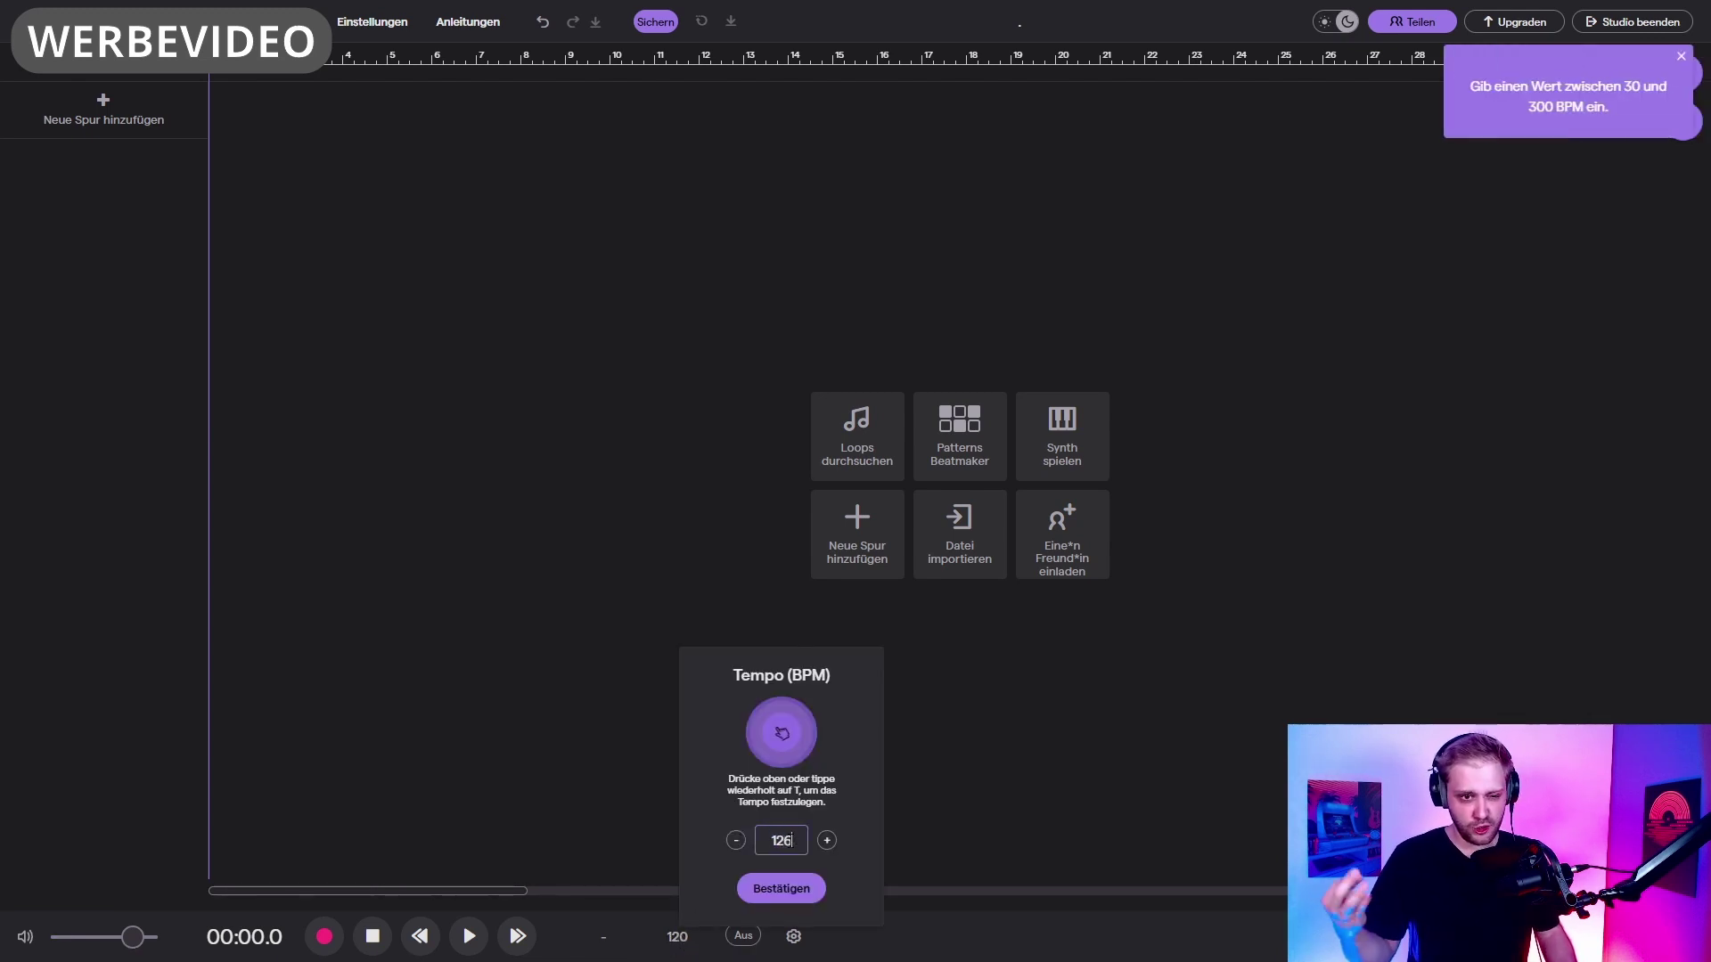
click(783, 898)
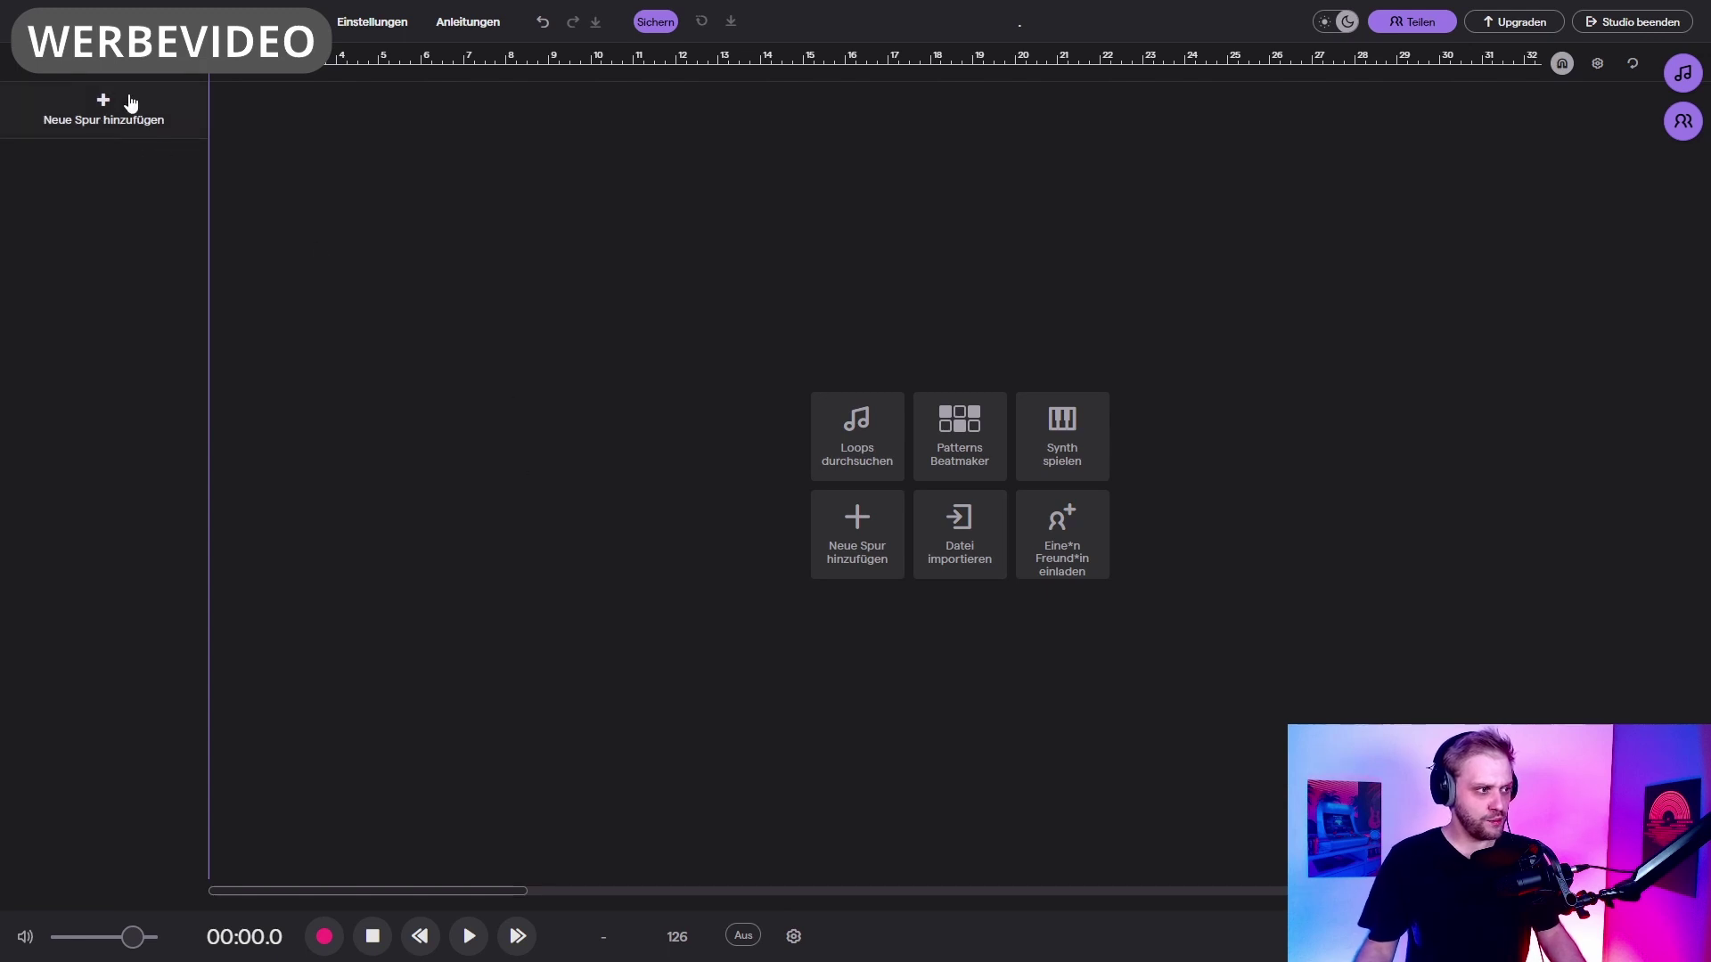
Step: Add a Drums and Beats track and show its drum pads in an enlarged instrument area
click(102, 120)
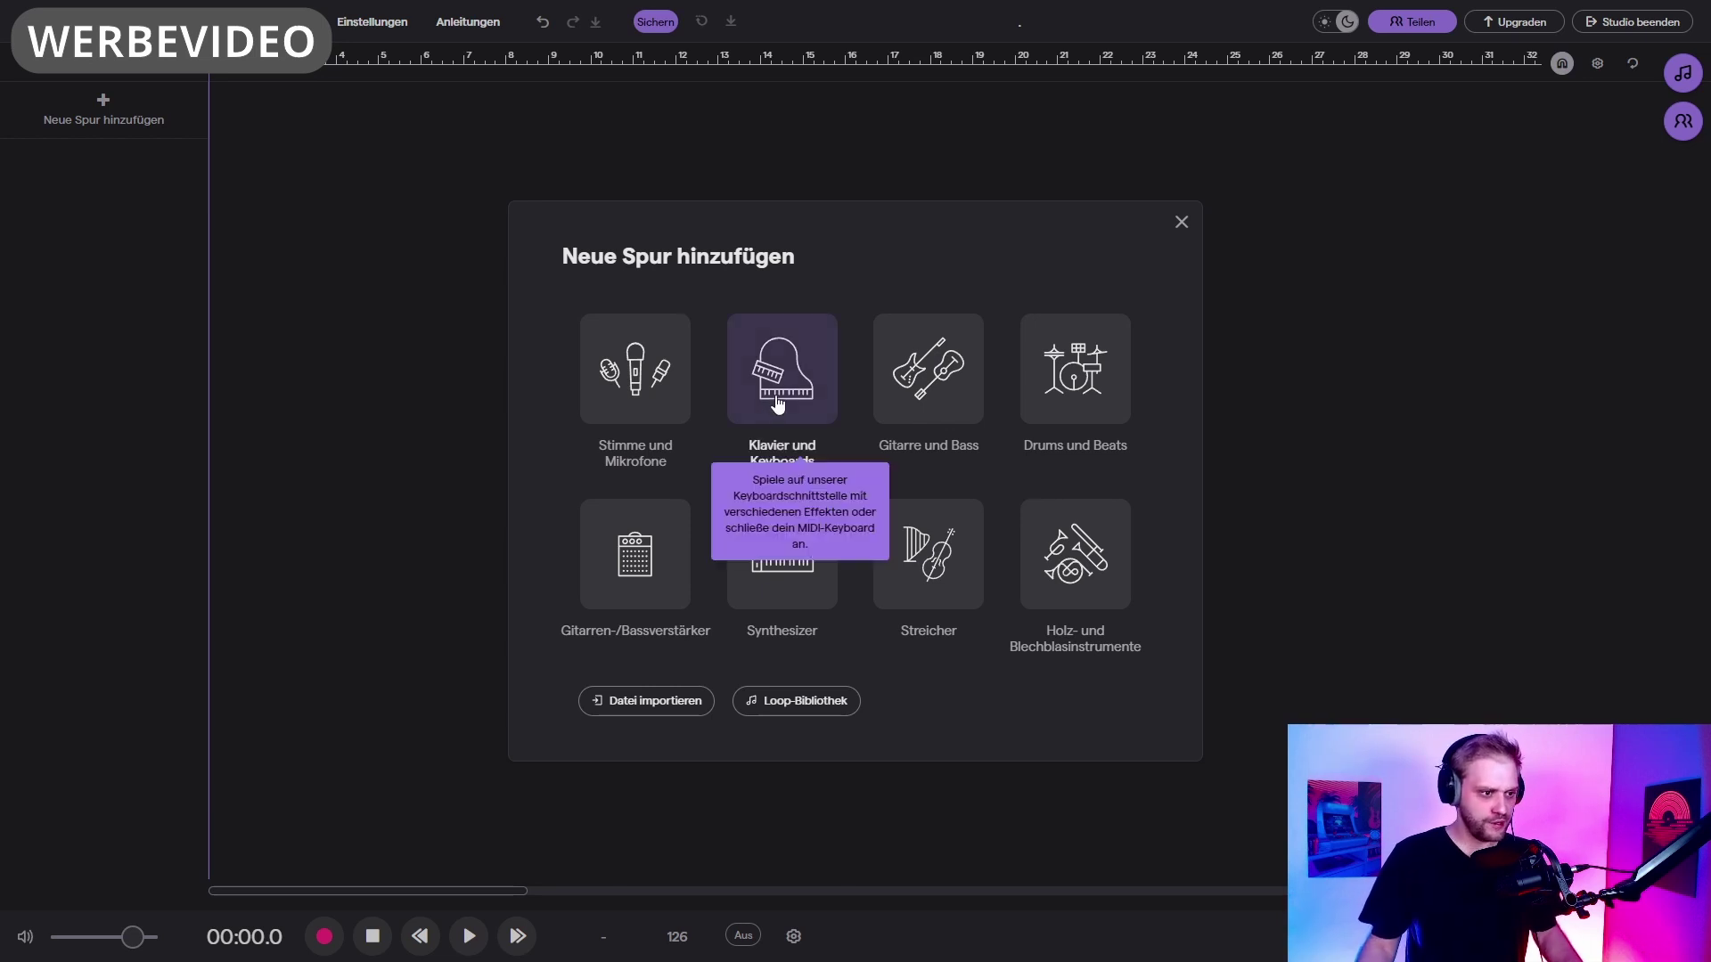
click(1081, 372)
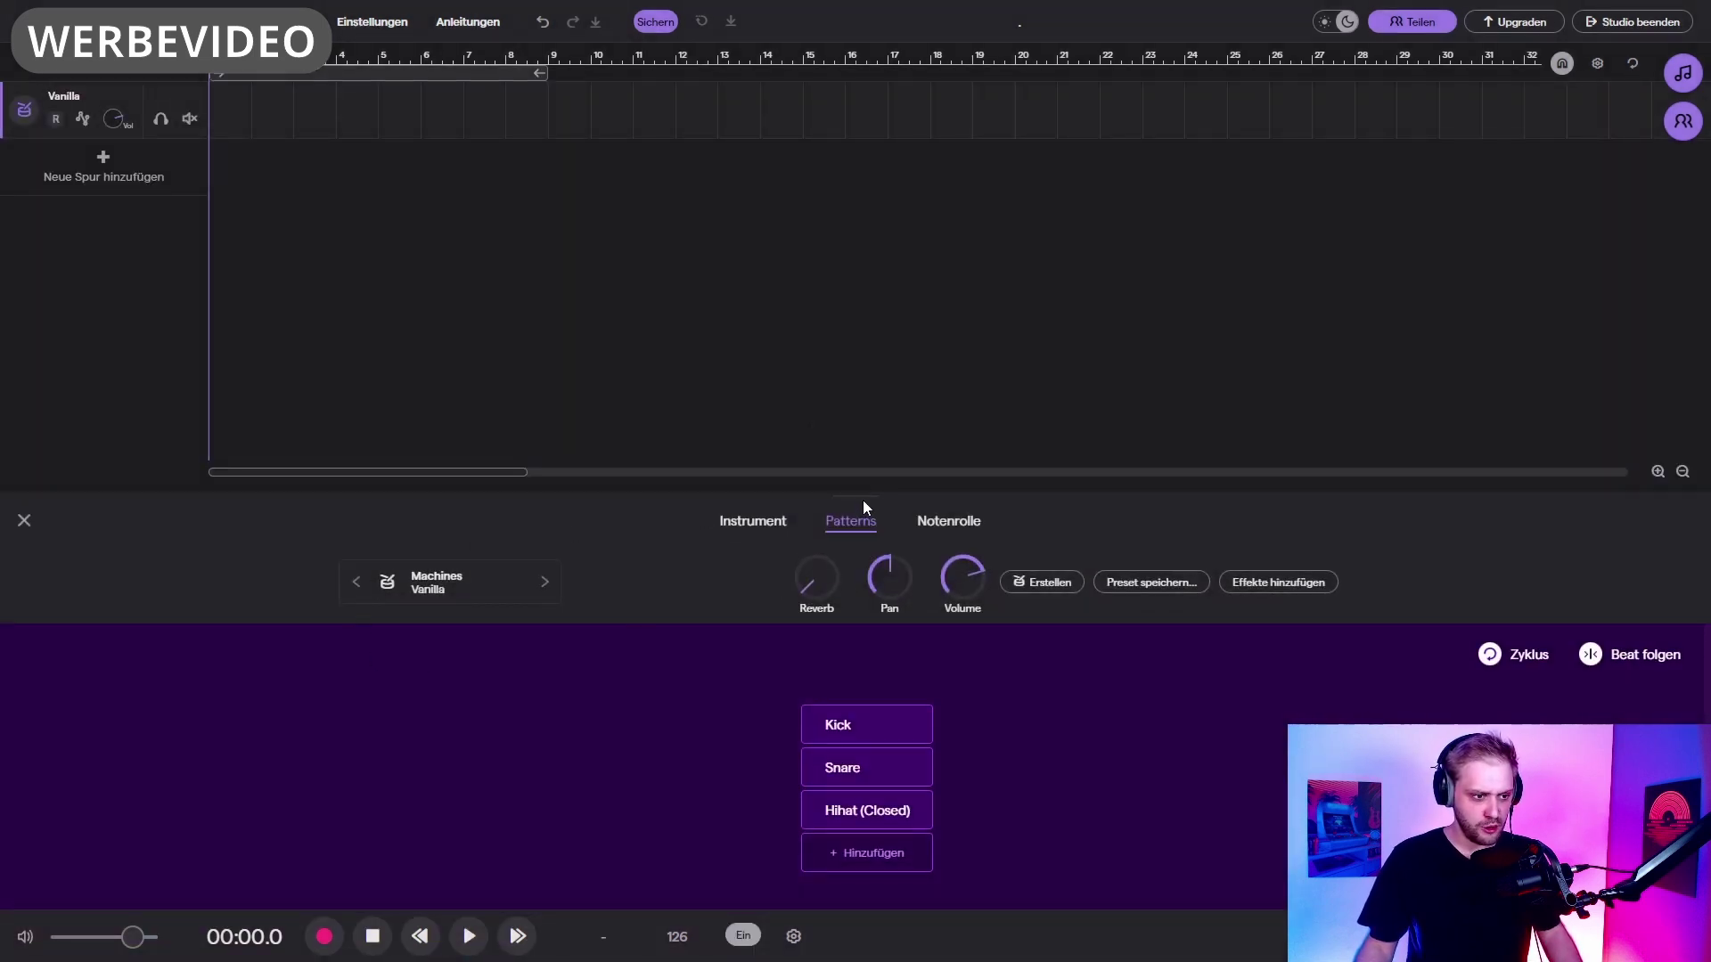
drag(858, 492, 853, 581)
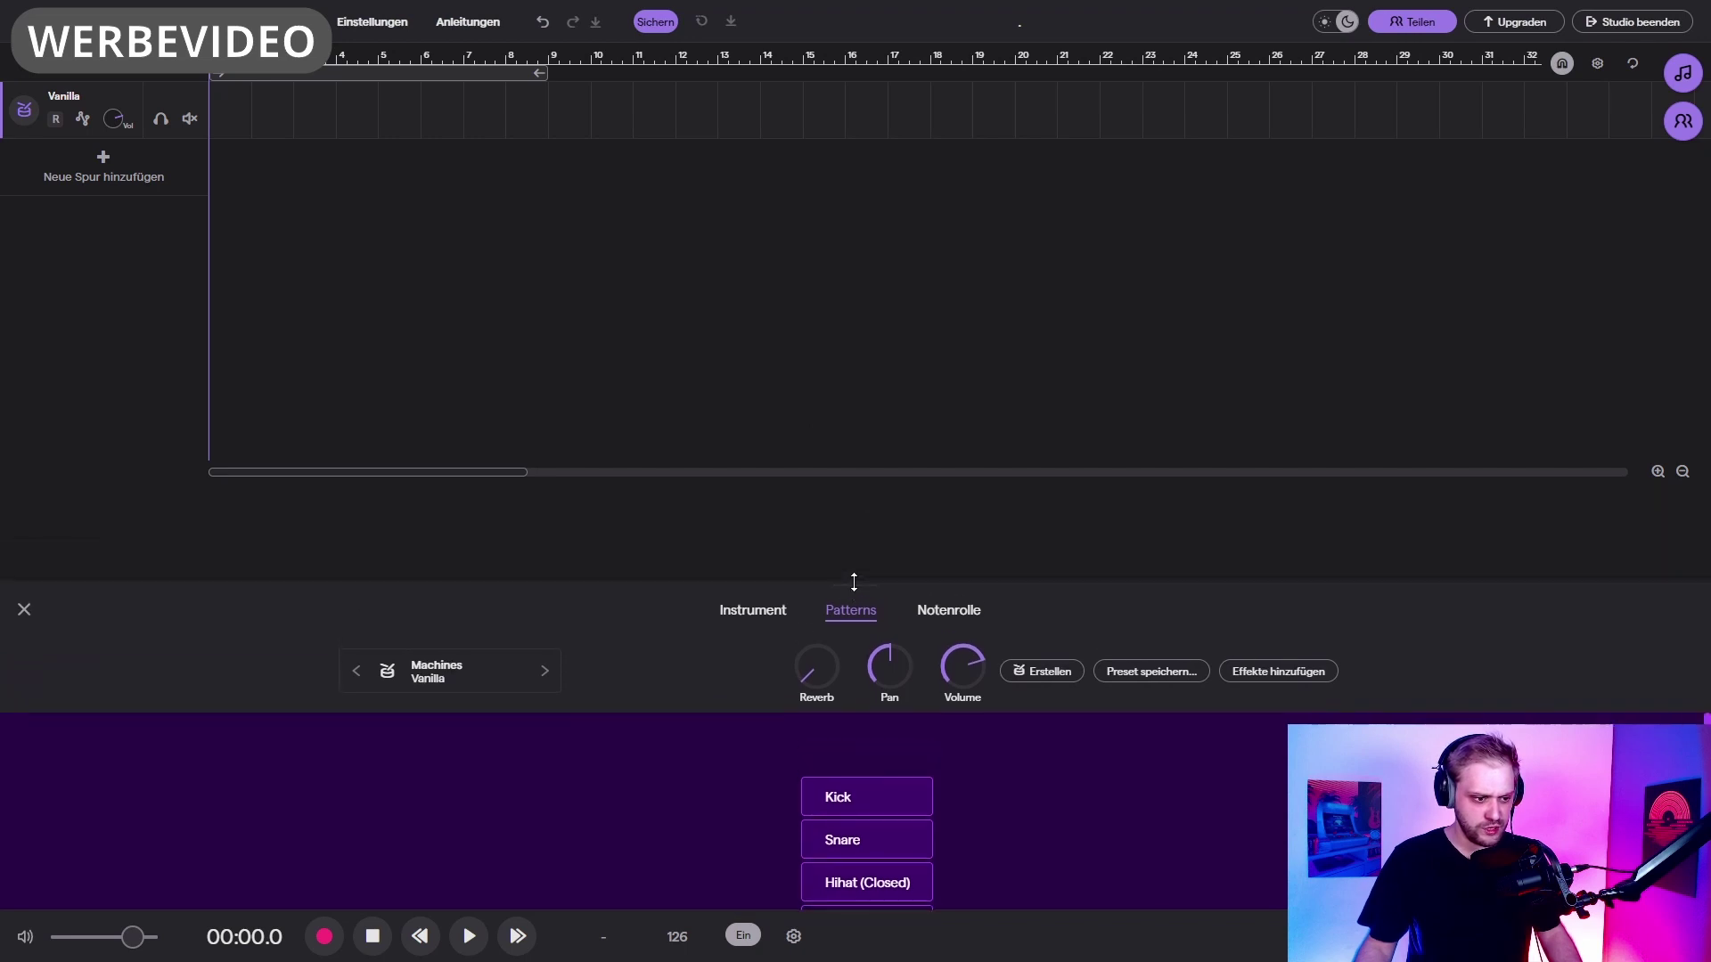
click(764, 616)
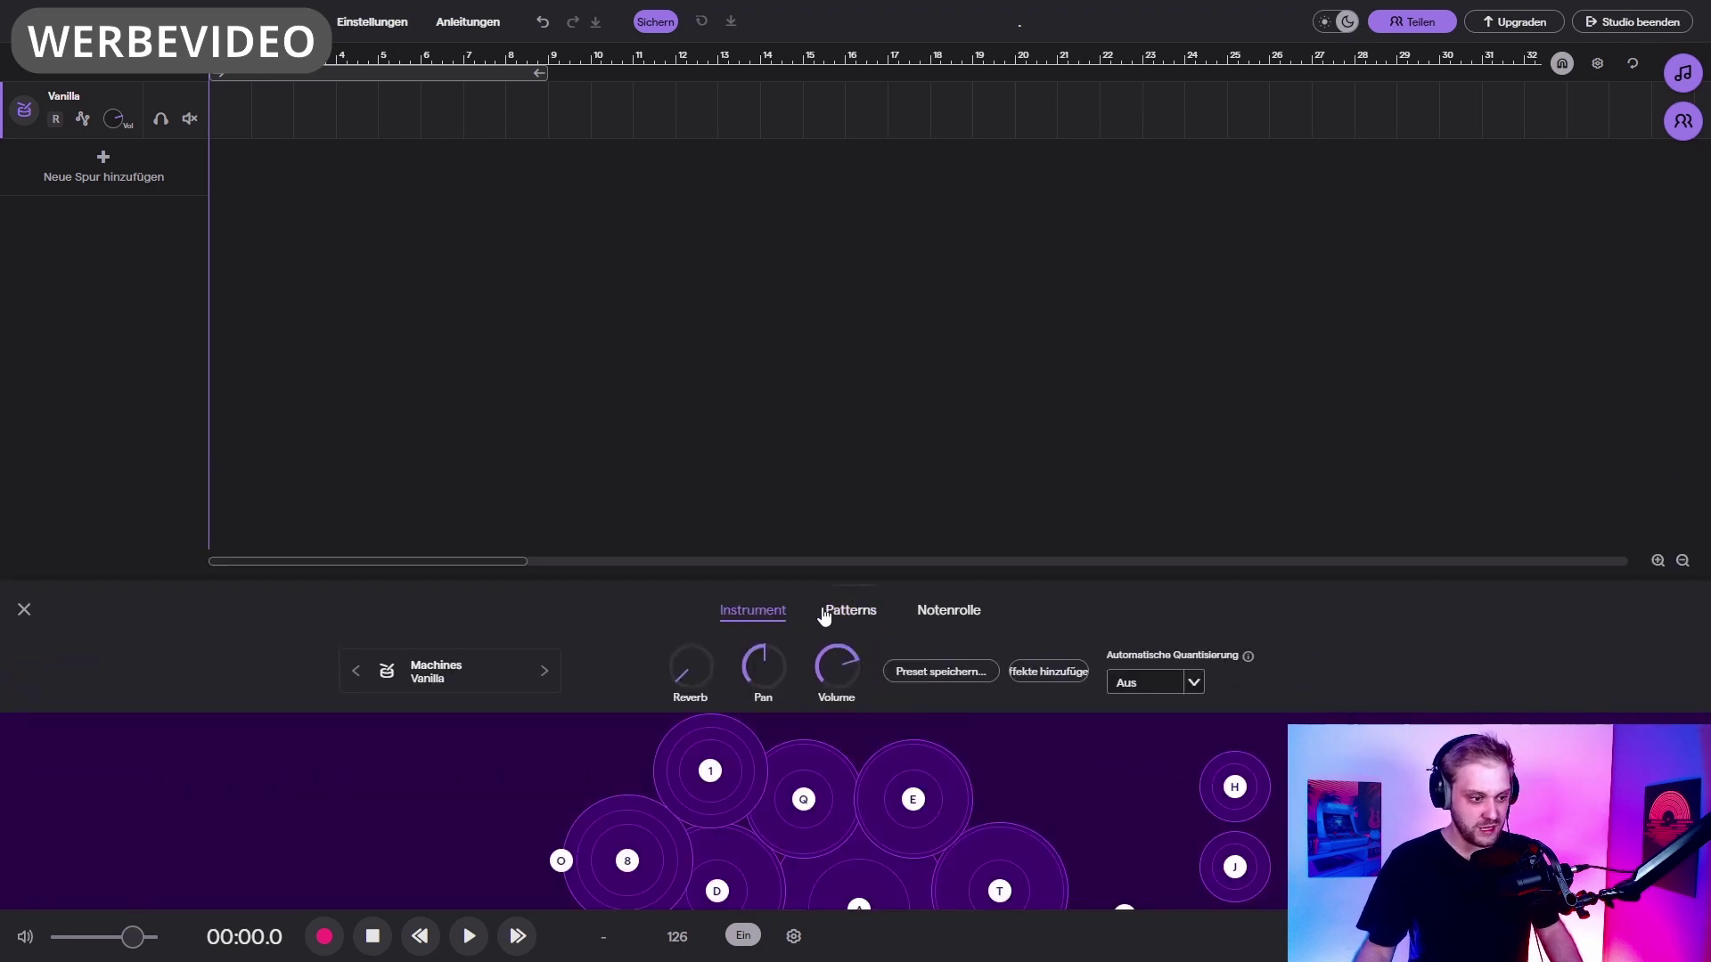
drag(862, 582, 862, 472)
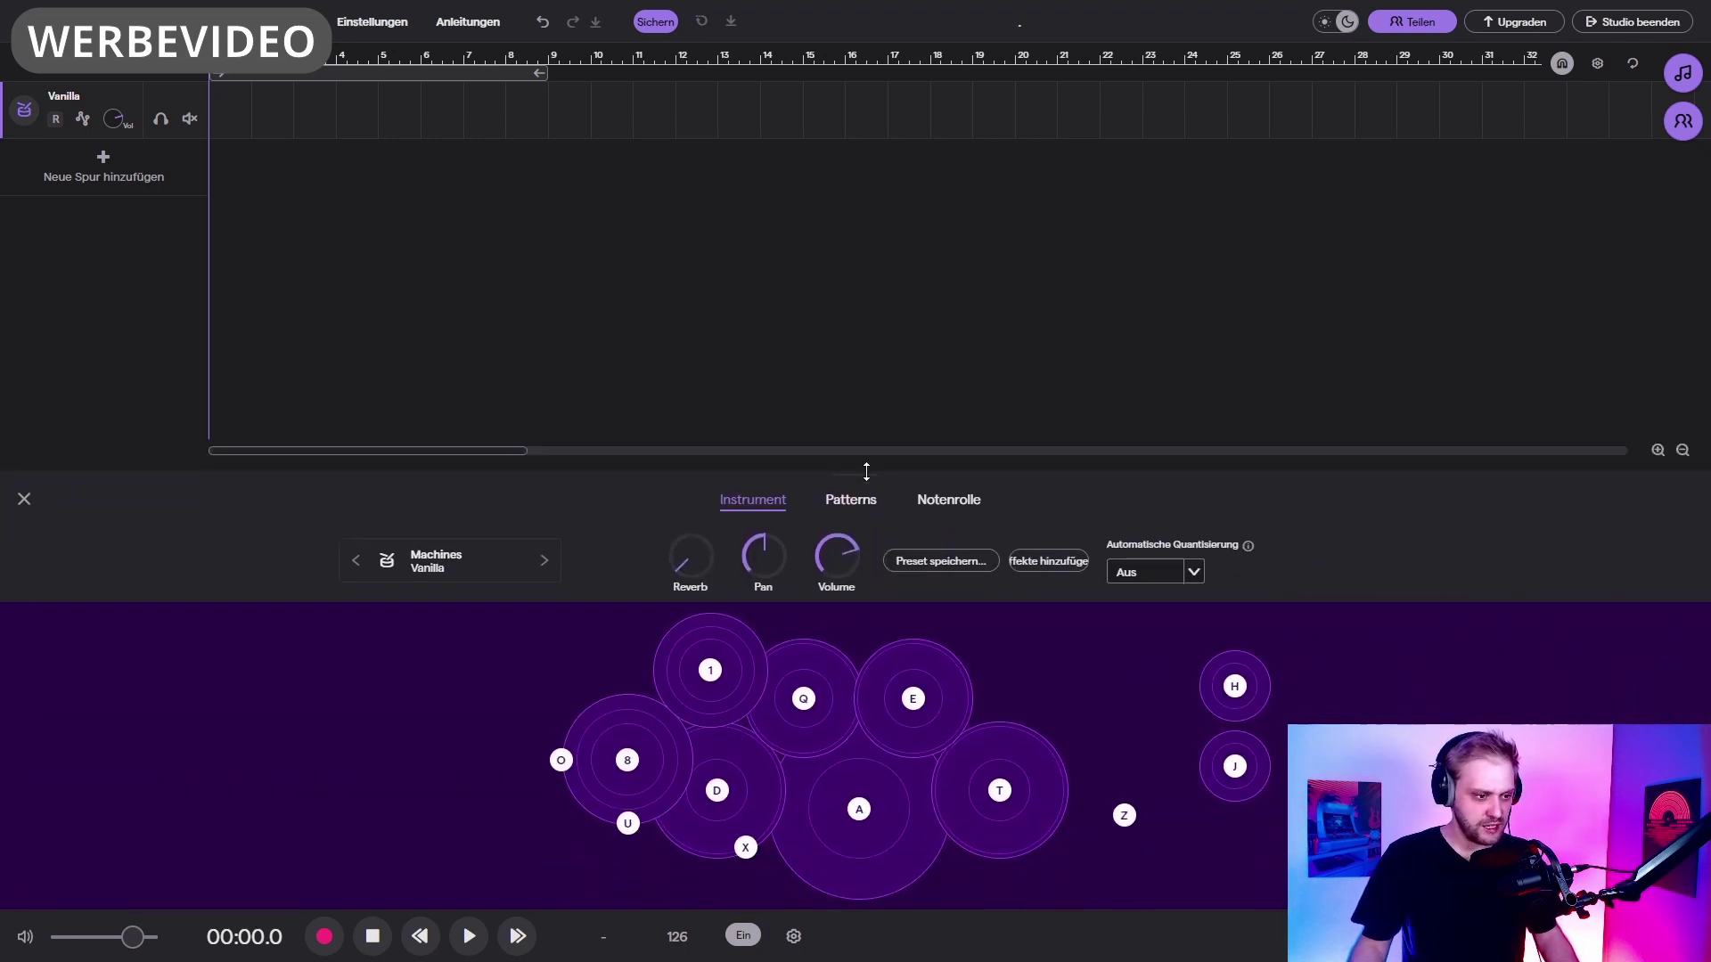
Step: Audition the Vanilla kit's drum pads, including 1 and D, and pause the playback
click(720, 667)
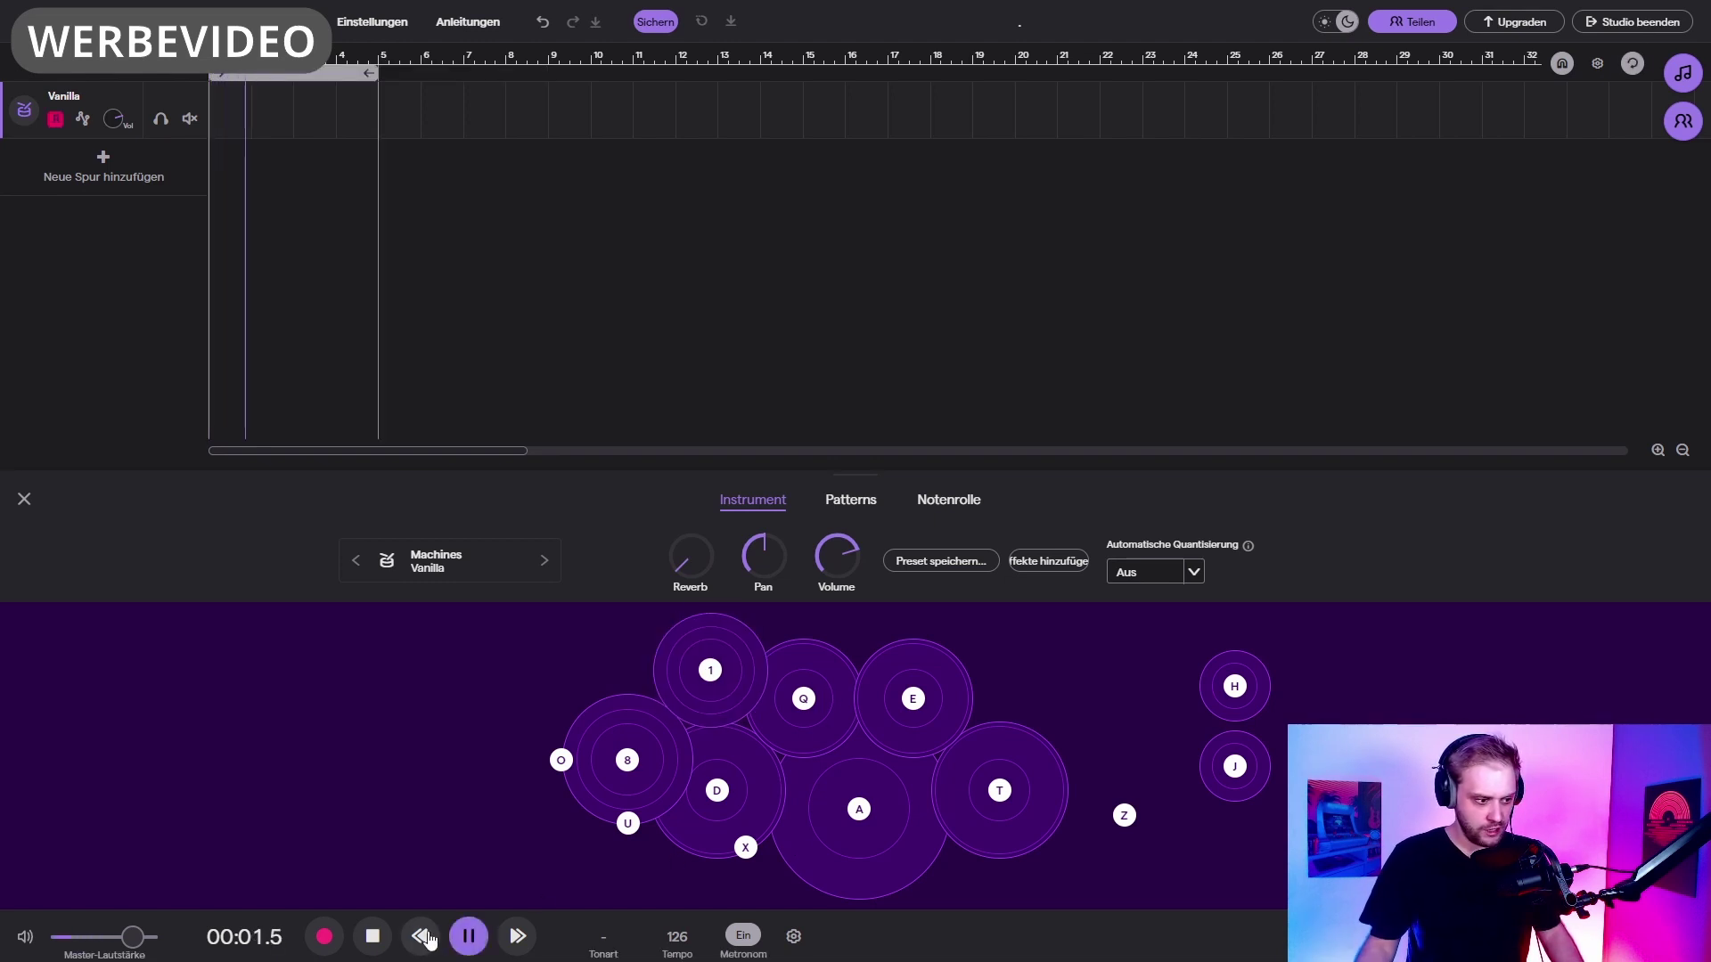
click(467, 935)
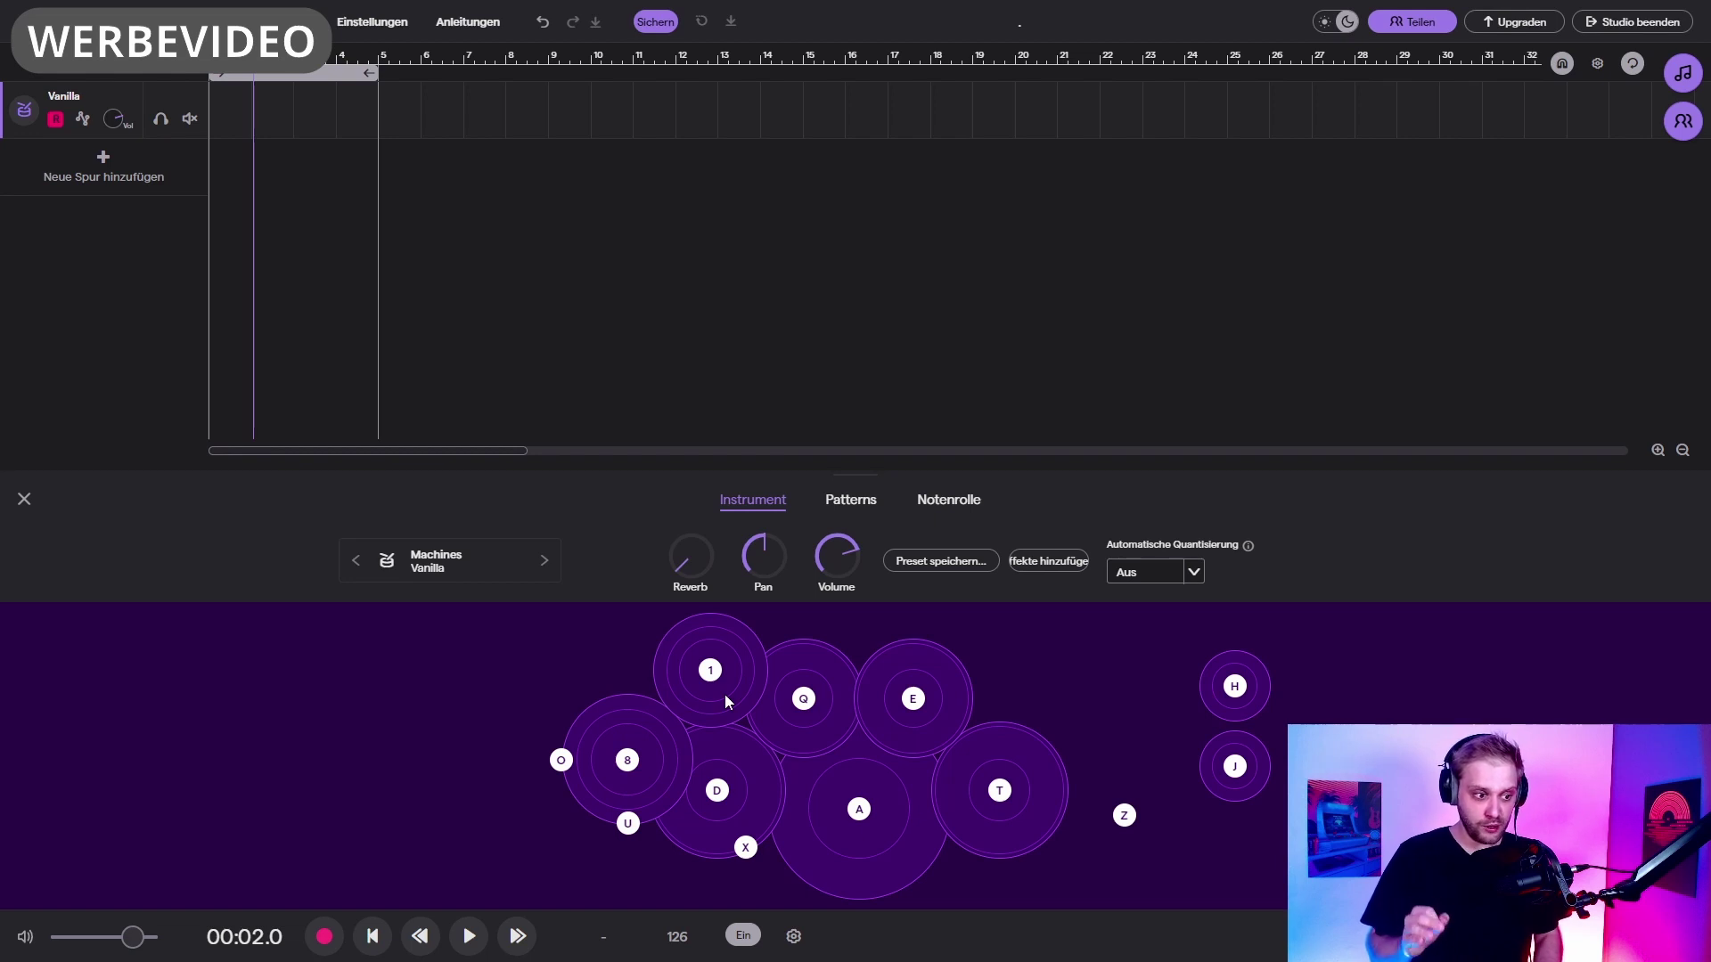
key(1)
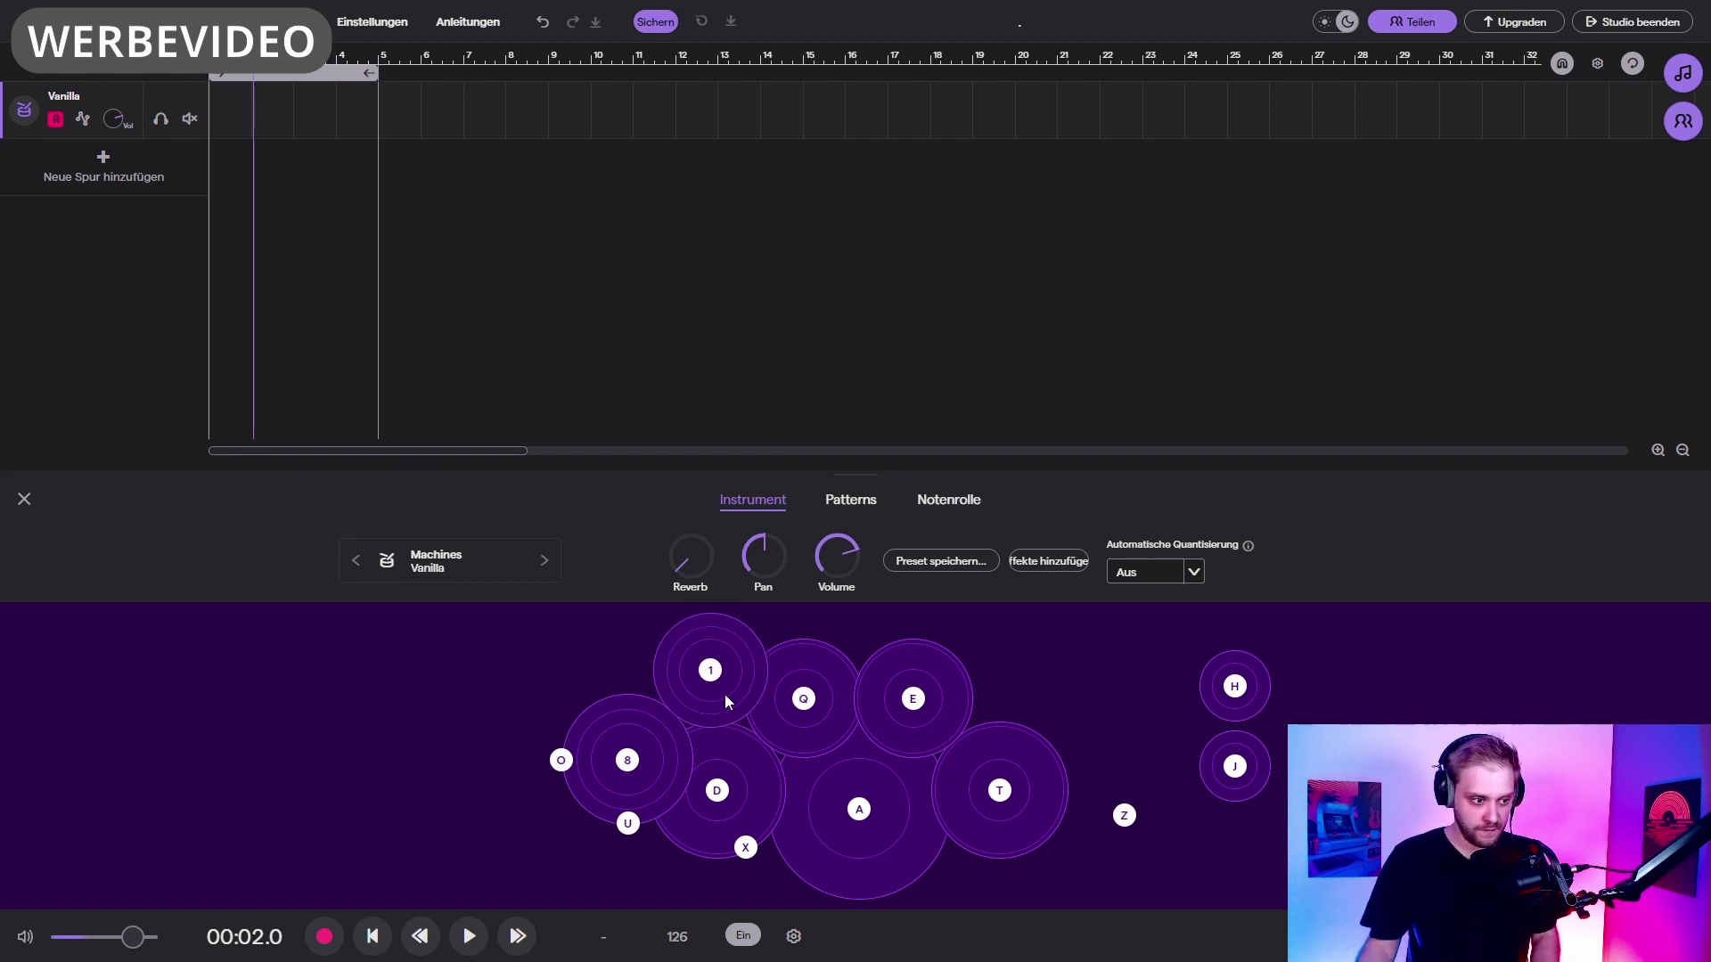
key(d)
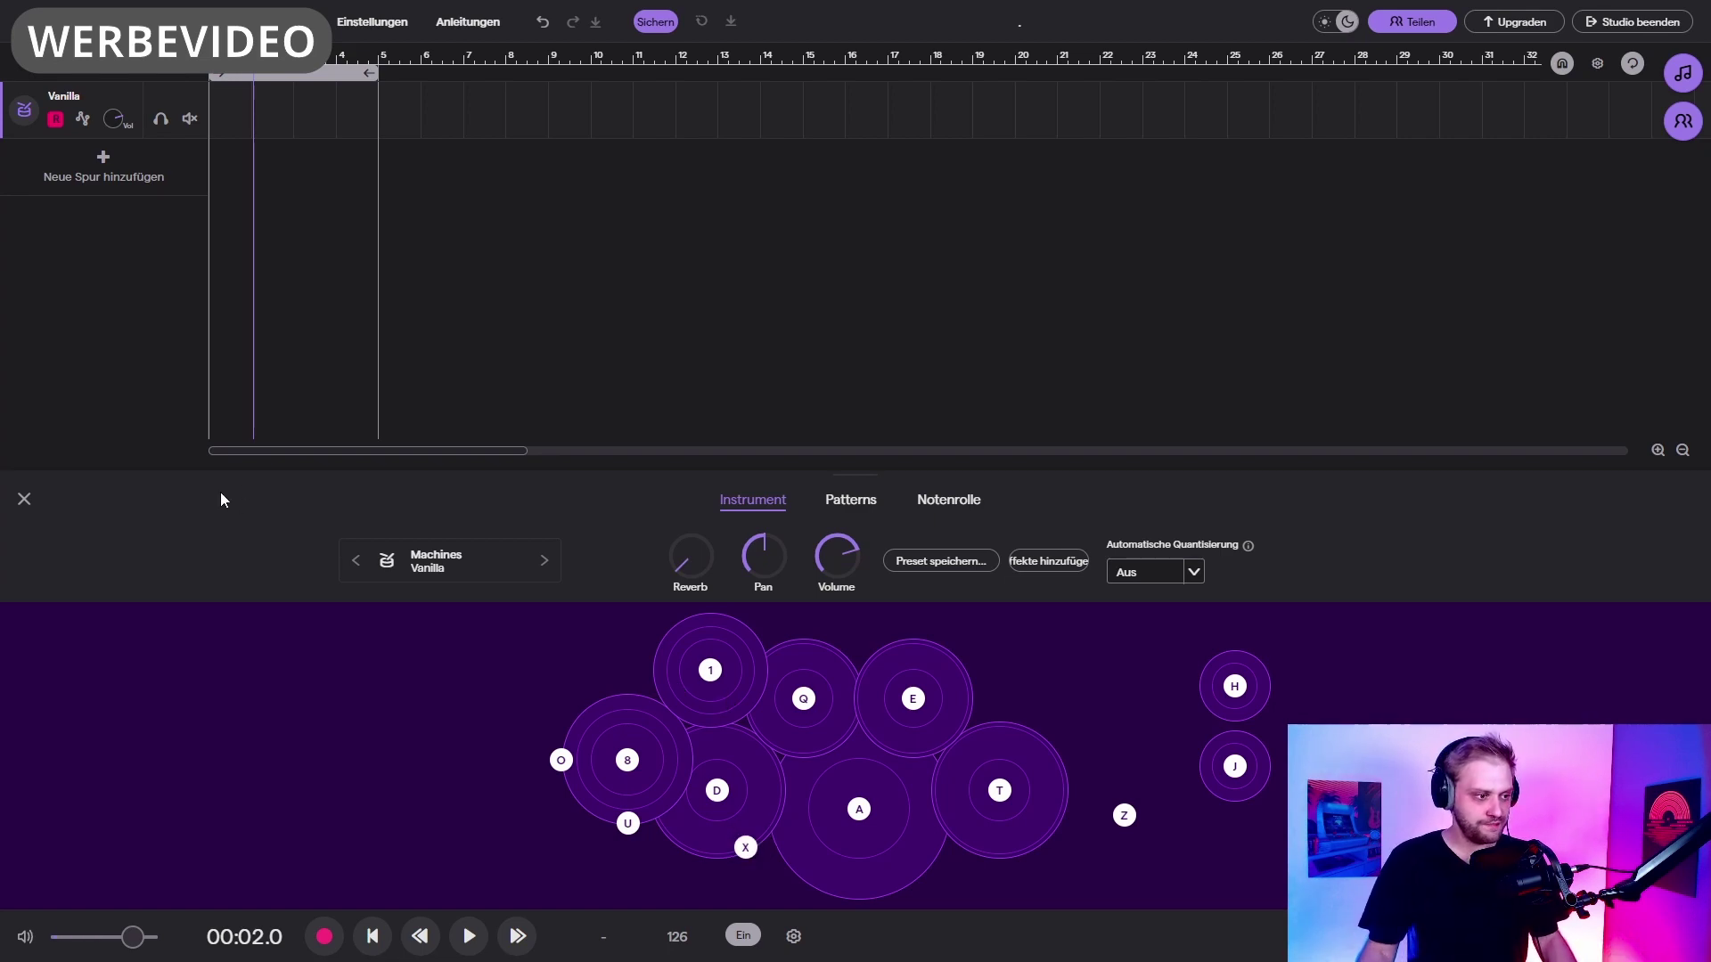
Step: Change the drum track's preset to Million - Kicks from the Drums Collections
click(438, 562)
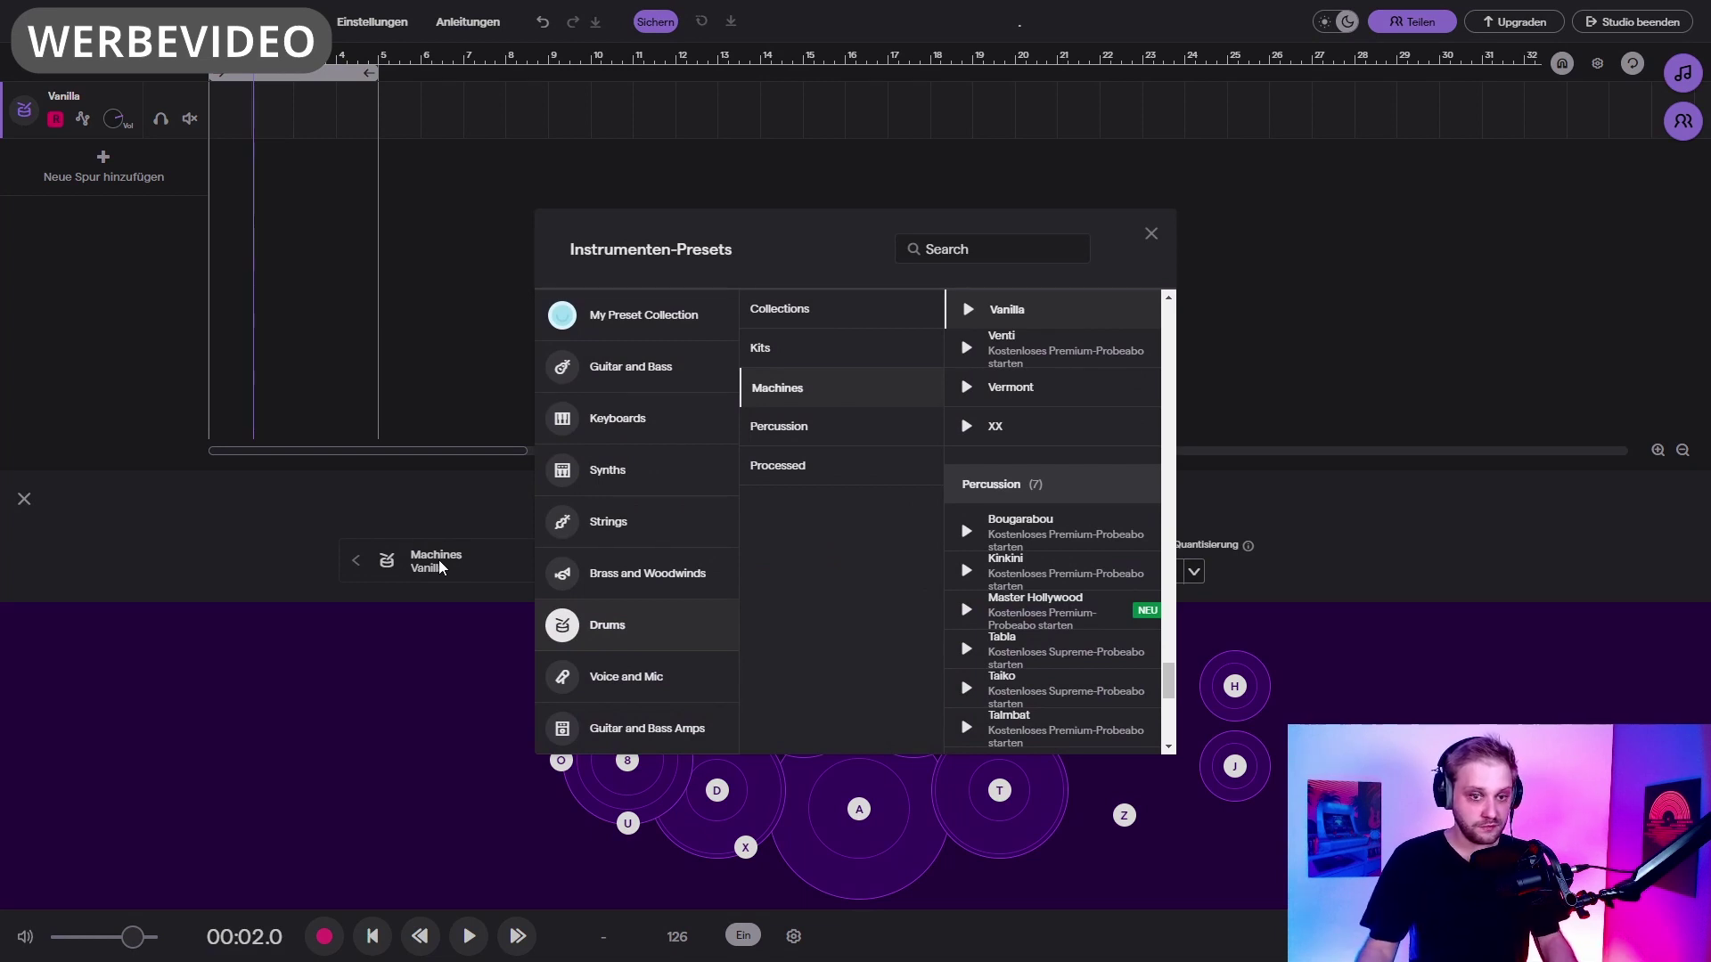
click(806, 357)
click(834, 323)
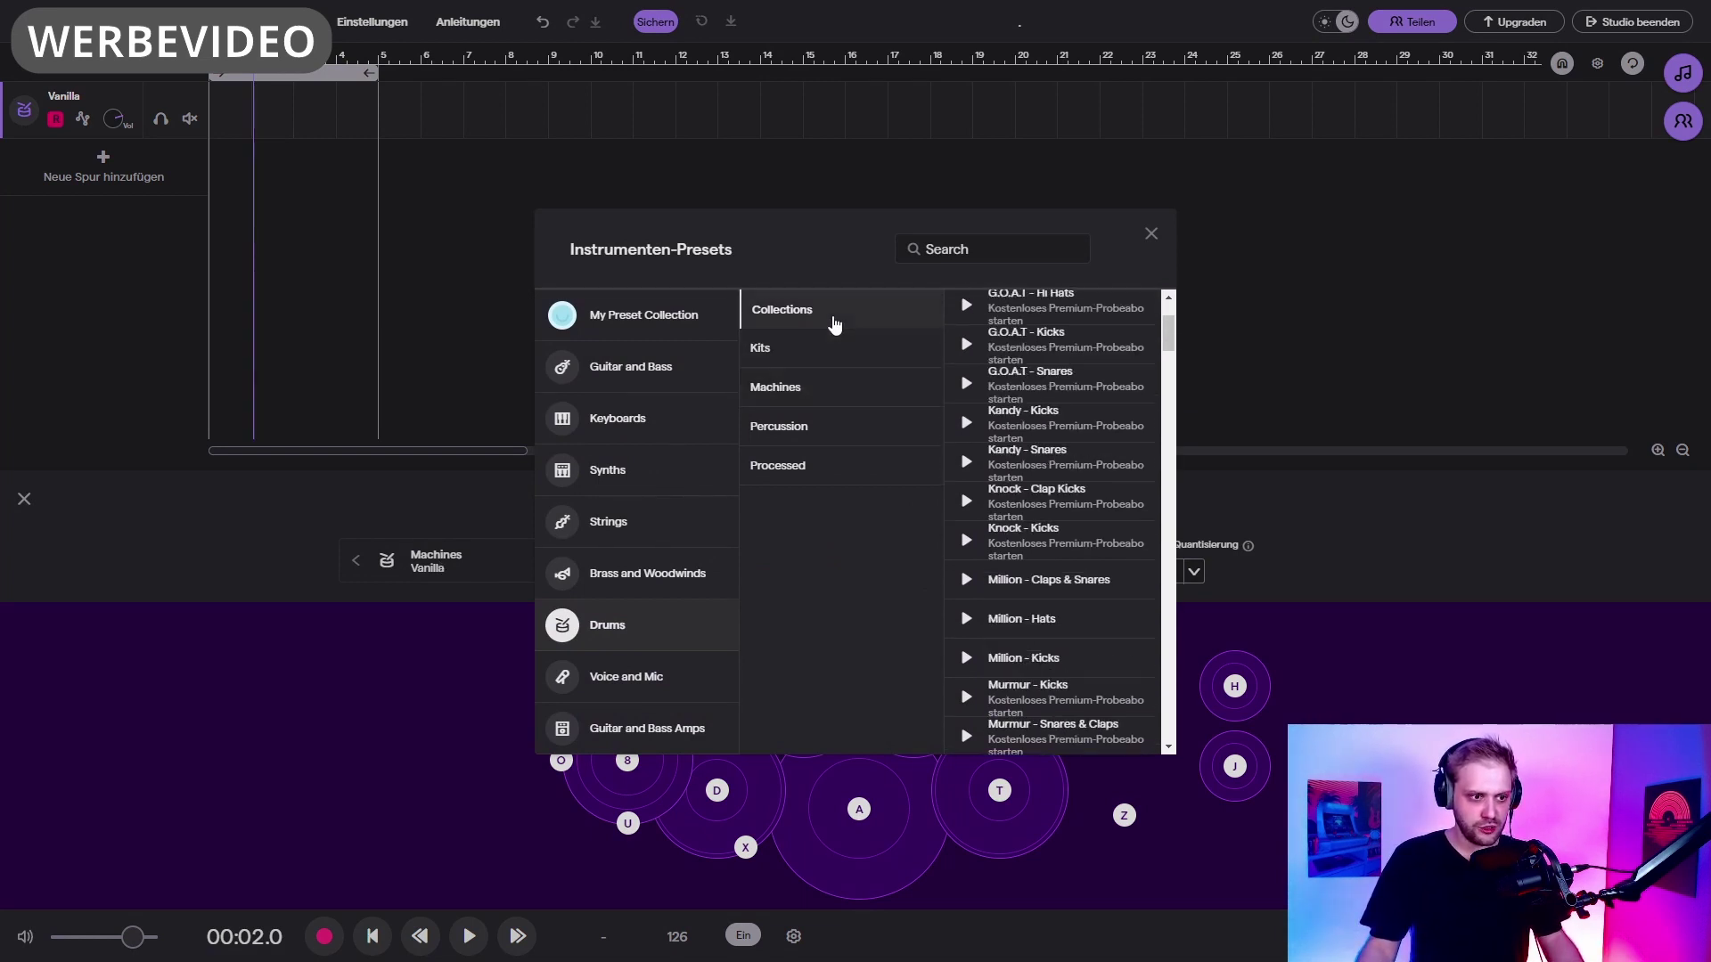
scroll(1000, 419, down, 5)
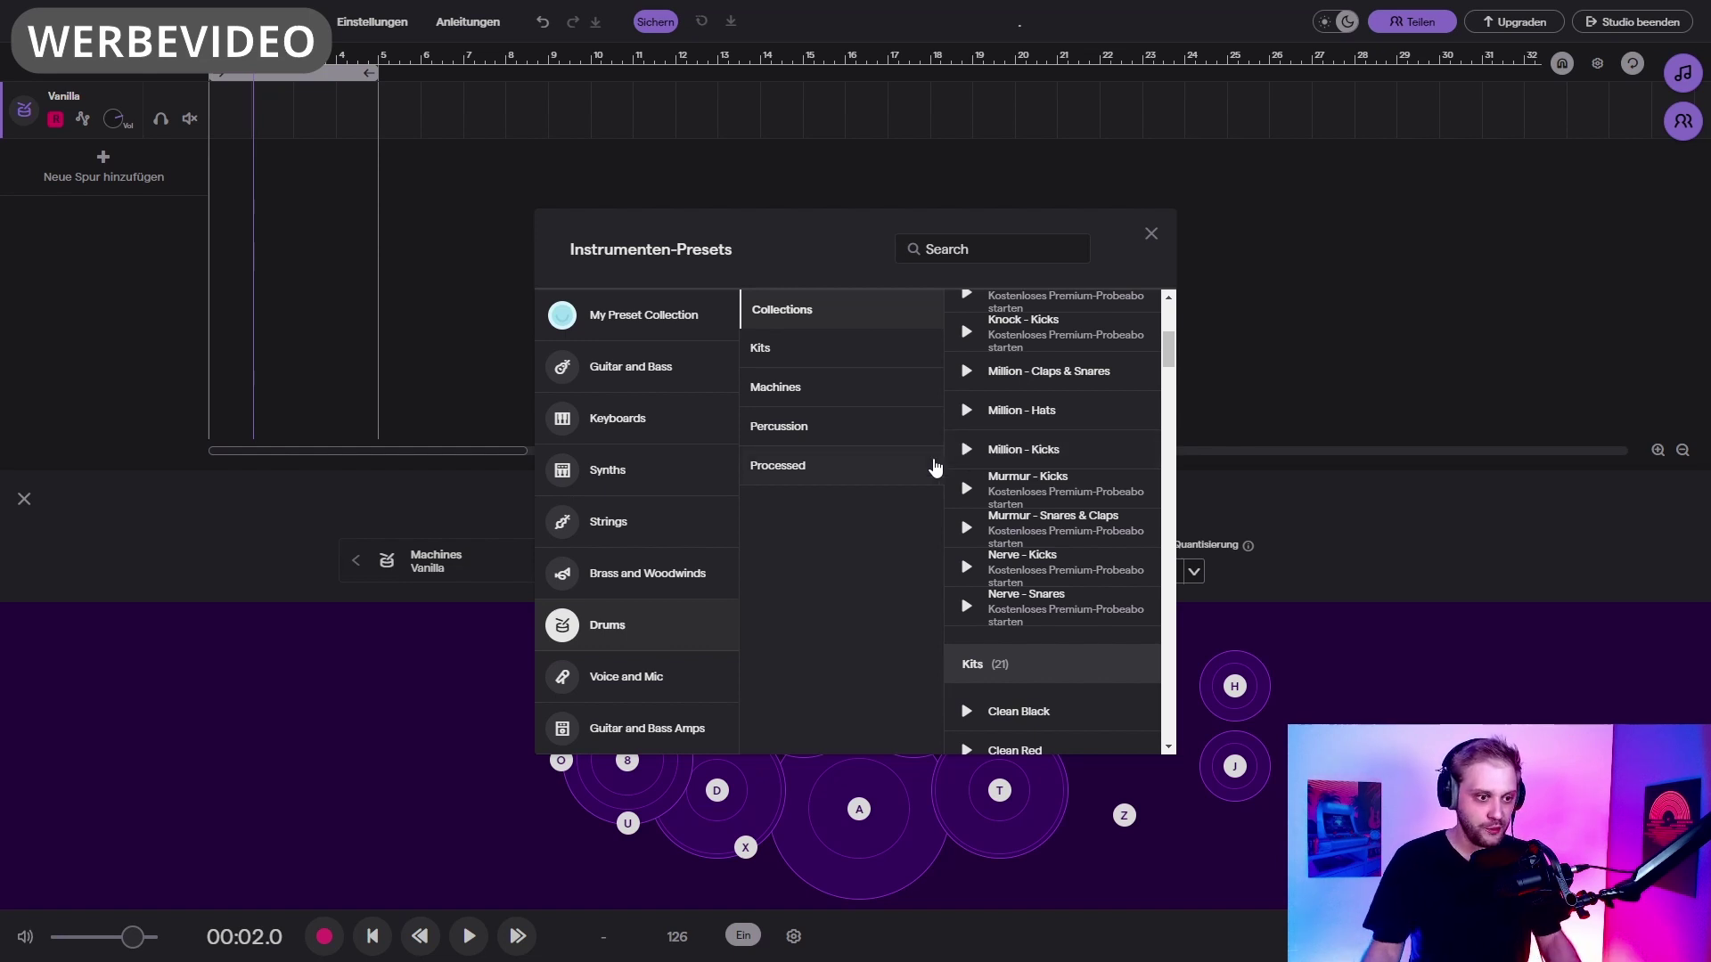
click(1012, 450)
click(1151, 233)
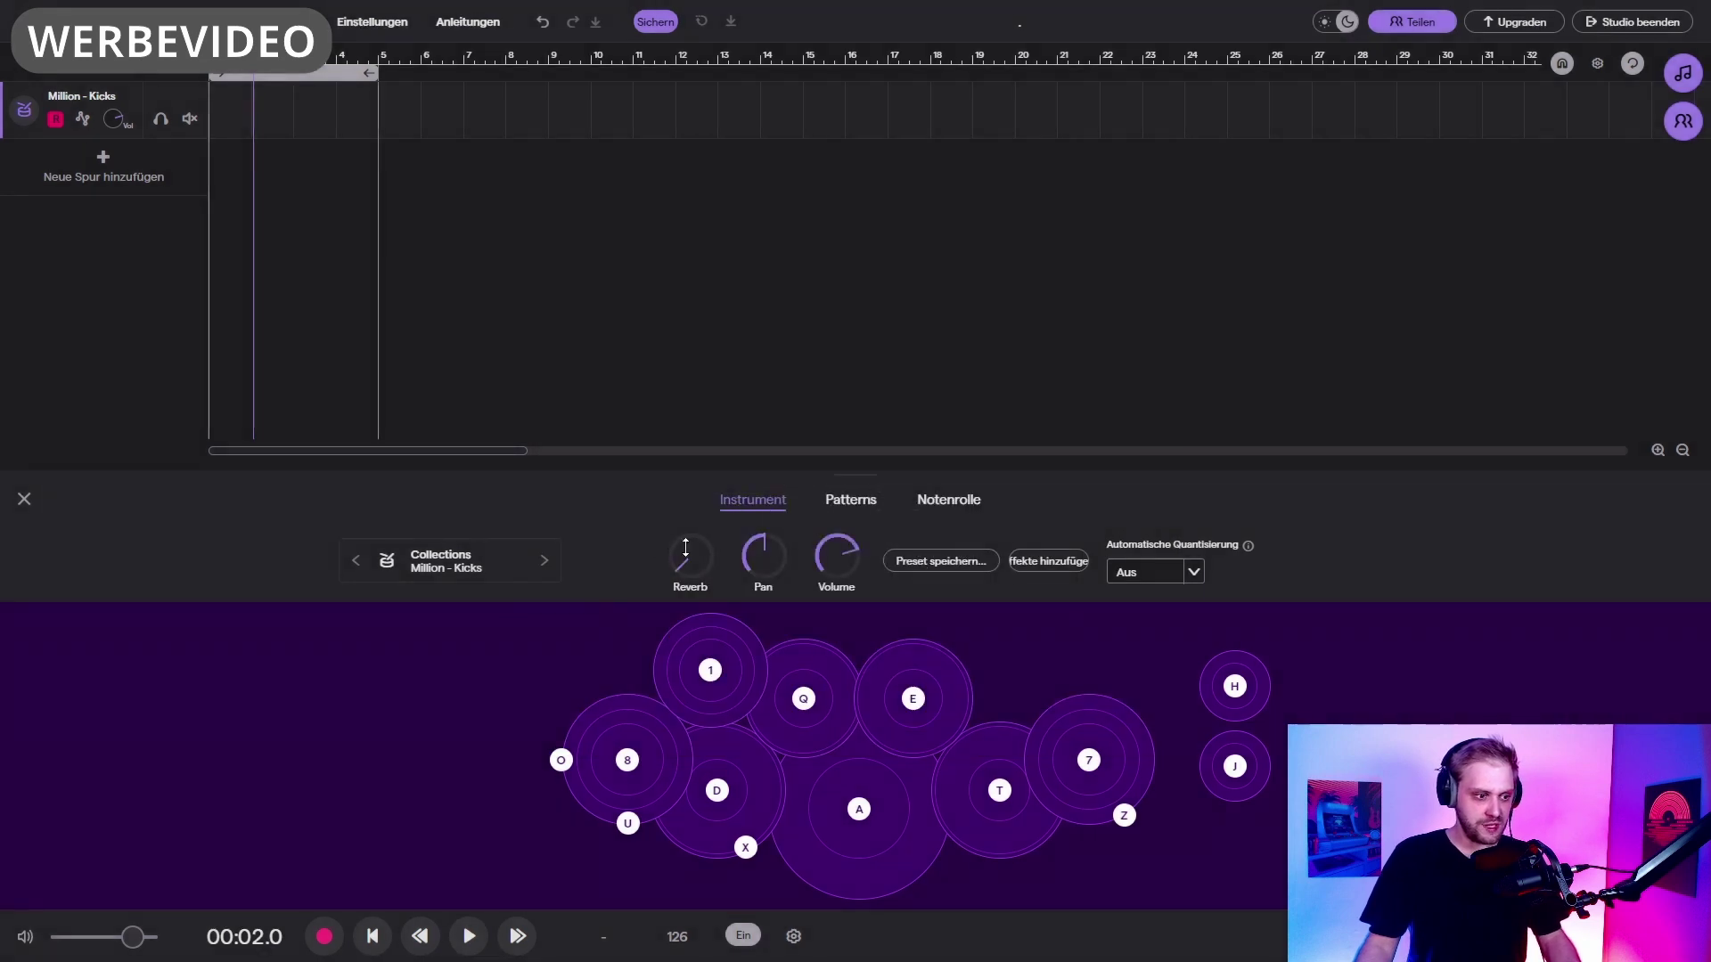
Step: Audition several drum pads of the Million - Kicks preset to compare the kick sounds
click(907, 713)
click(983, 757)
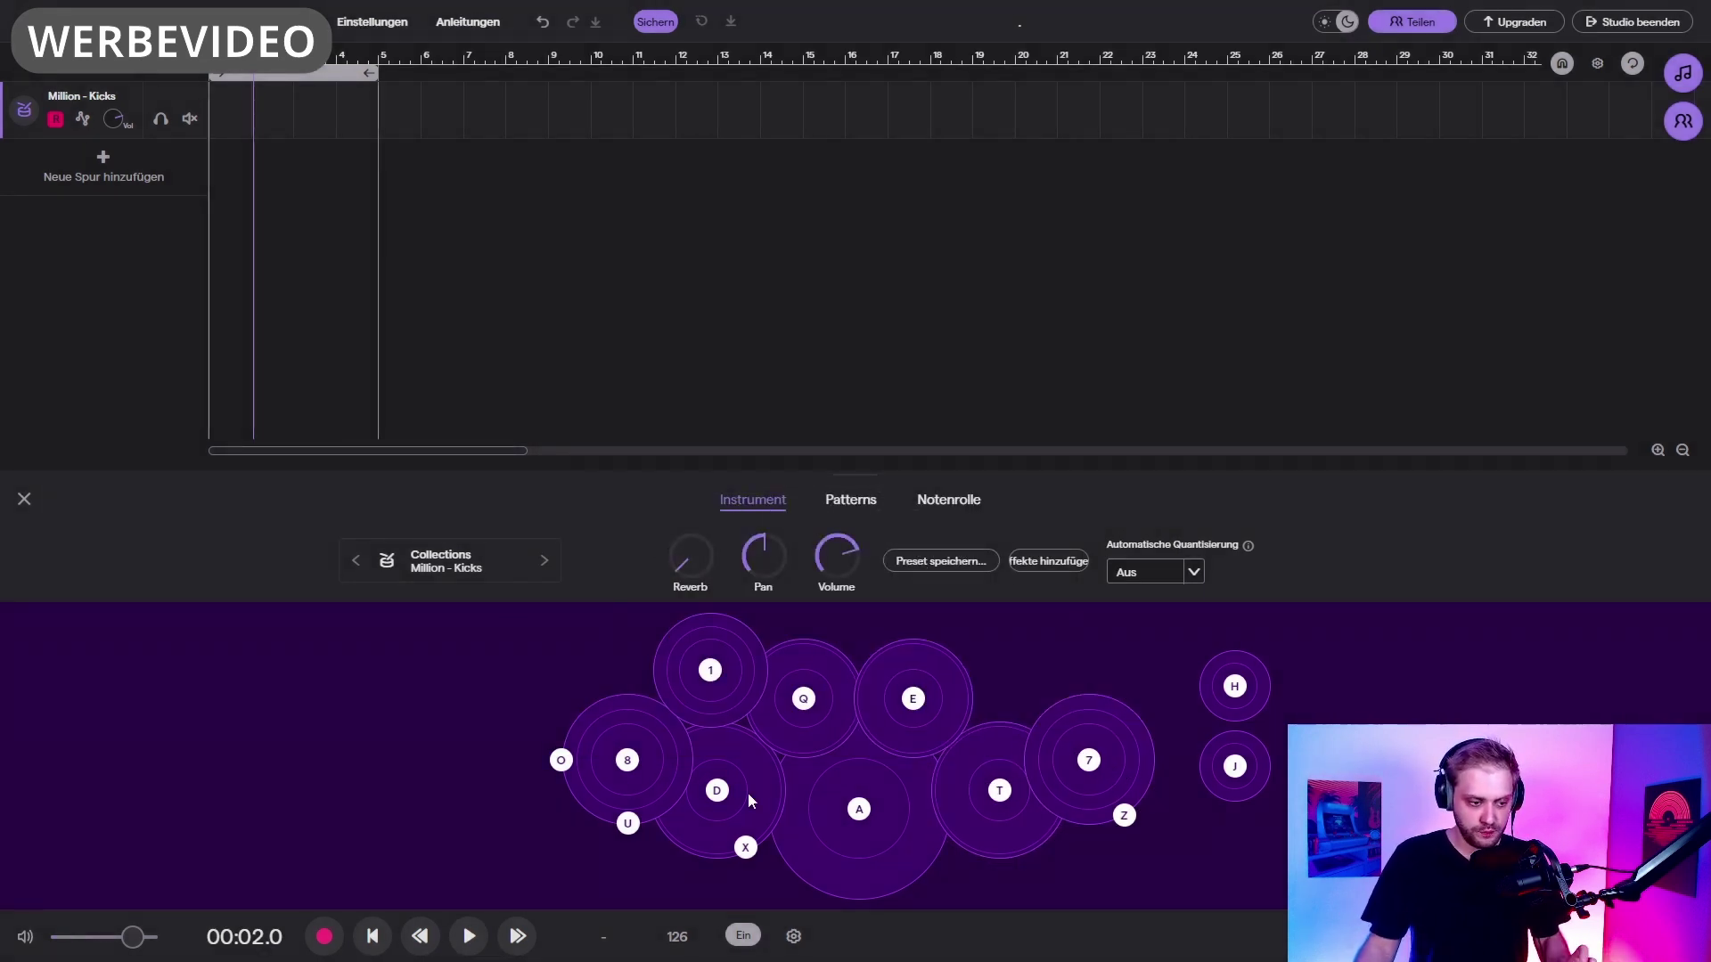
click(716, 793)
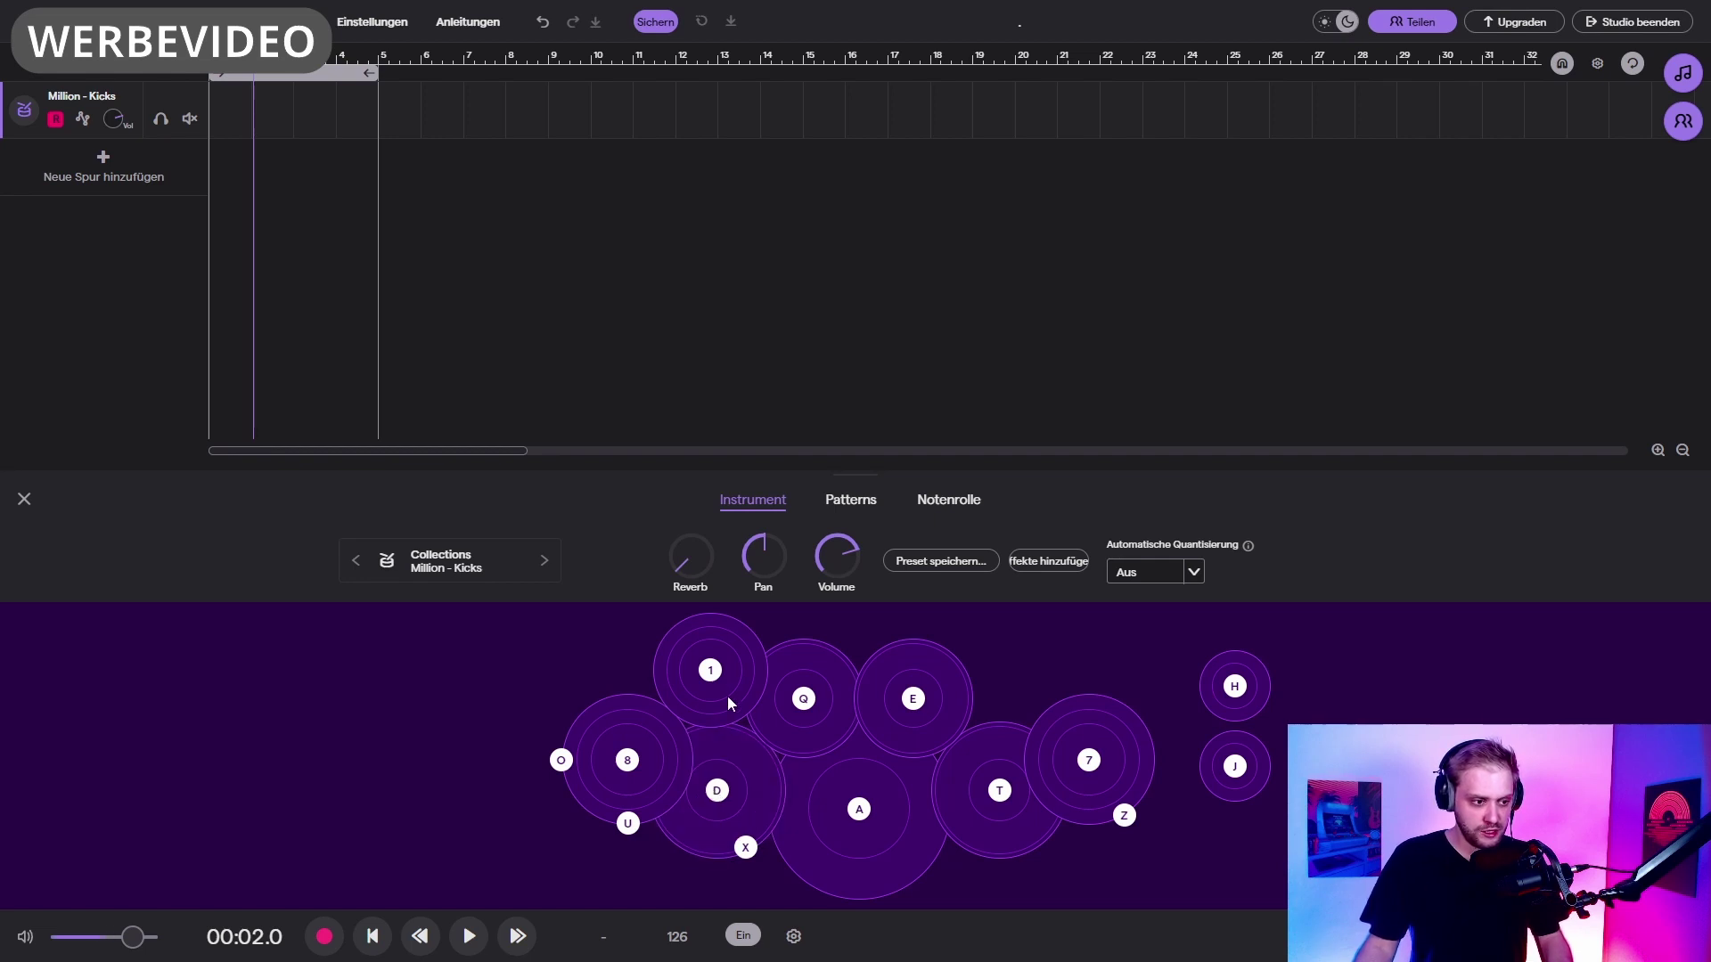
click(727, 697)
click(881, 856)
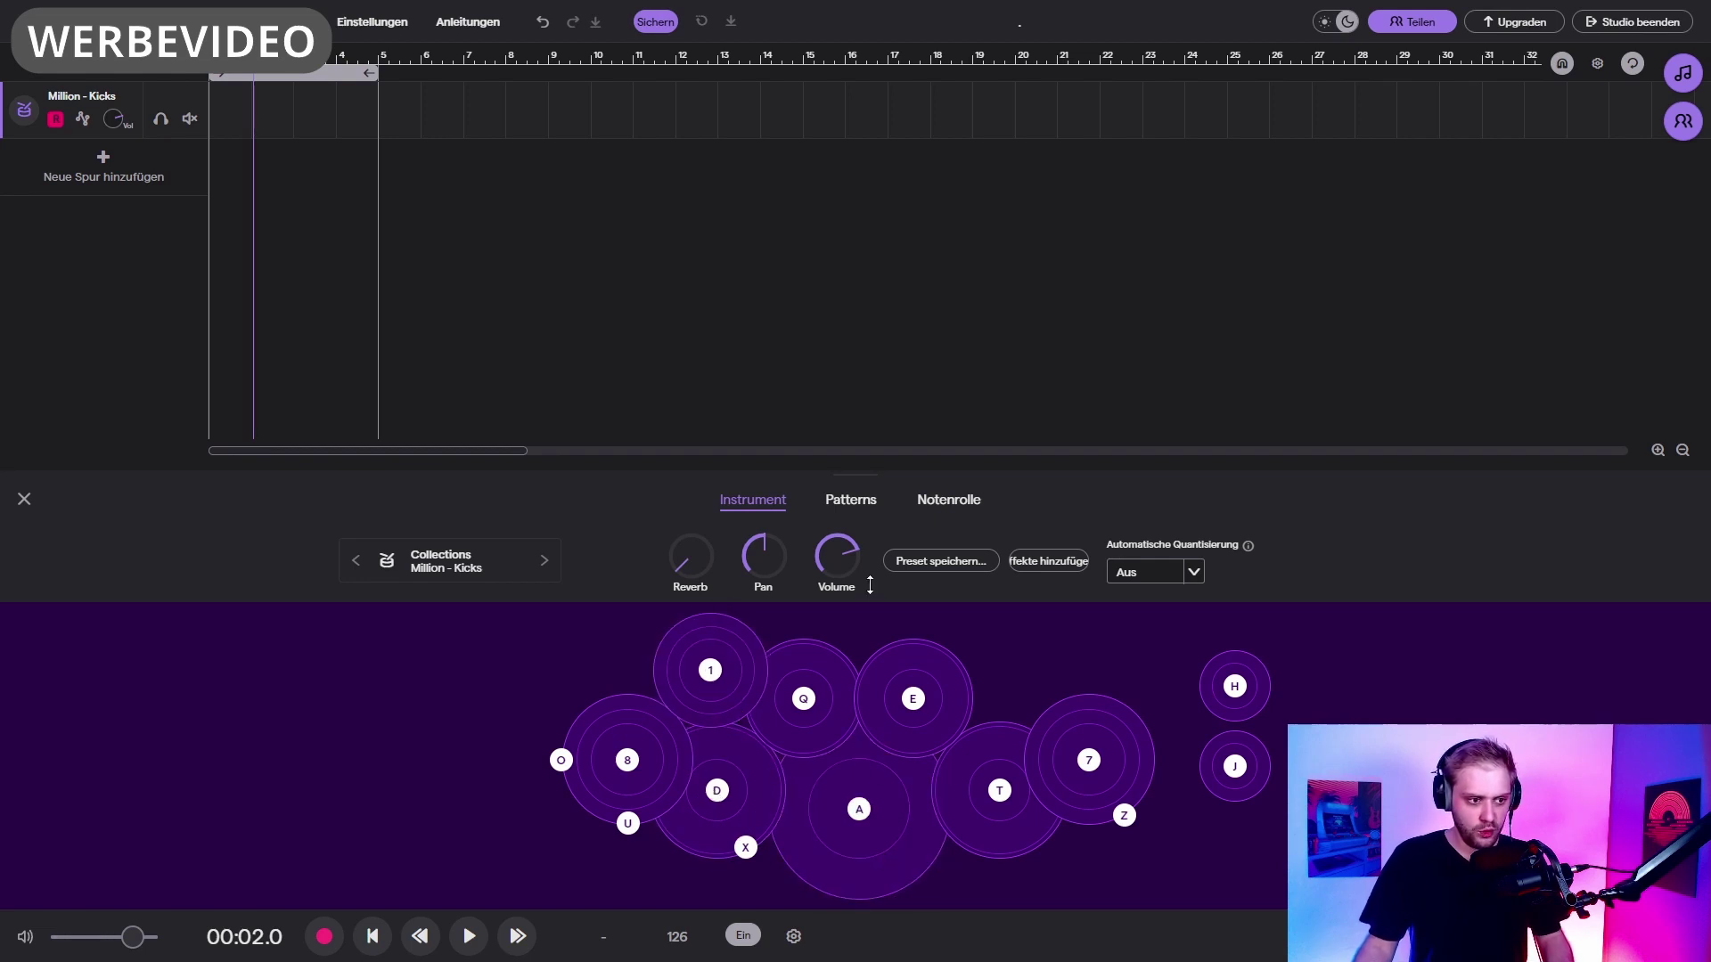
Step: Program a four-on-the-floor kick pattern in bar 1, with a Kick hit on the first step of each beat
click(853, 502)
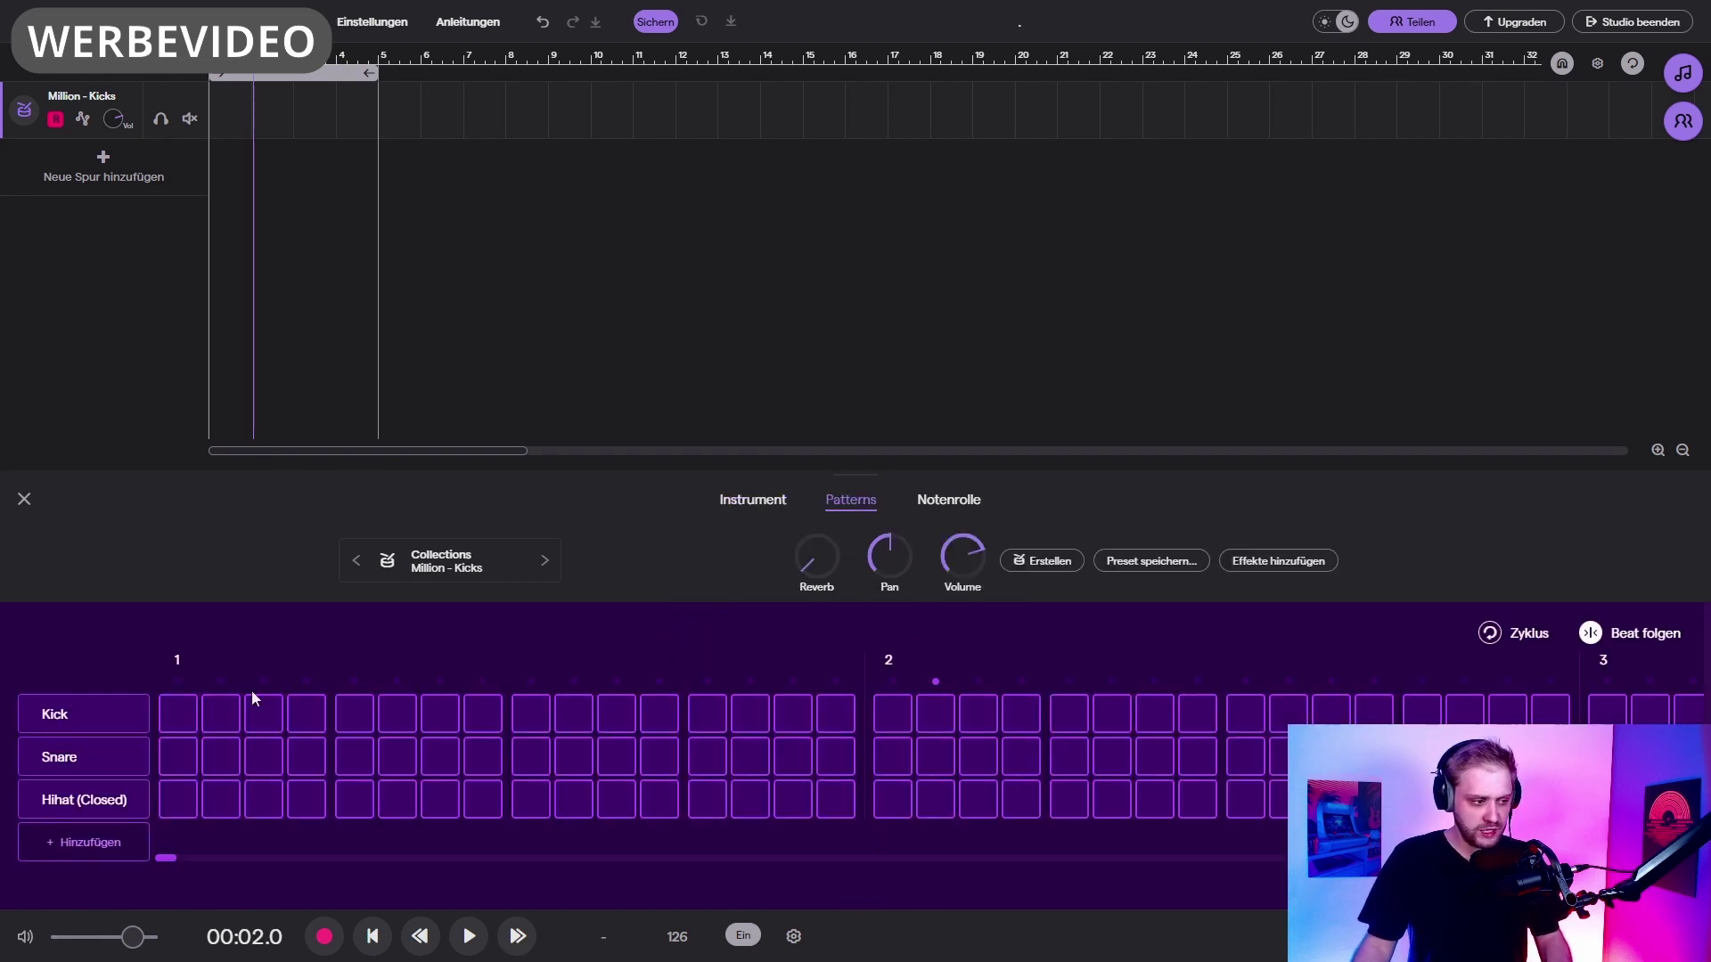
click(177, 722)
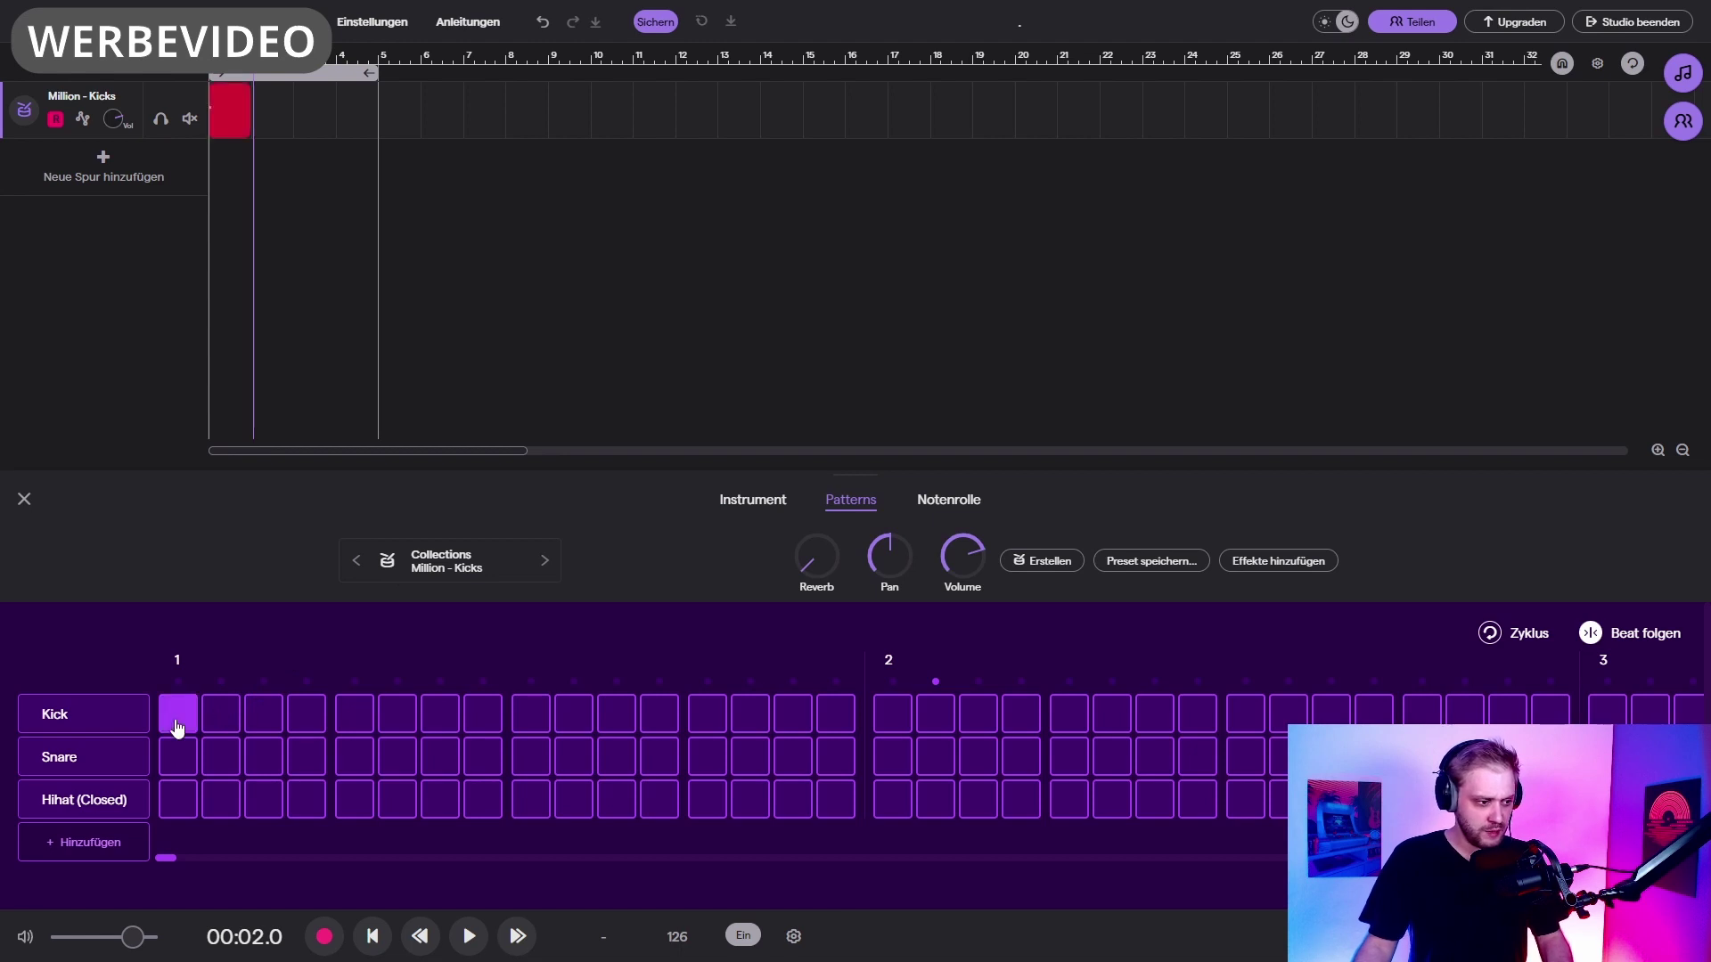
click(360, 718)
click(532, 722)
click(718, 720)
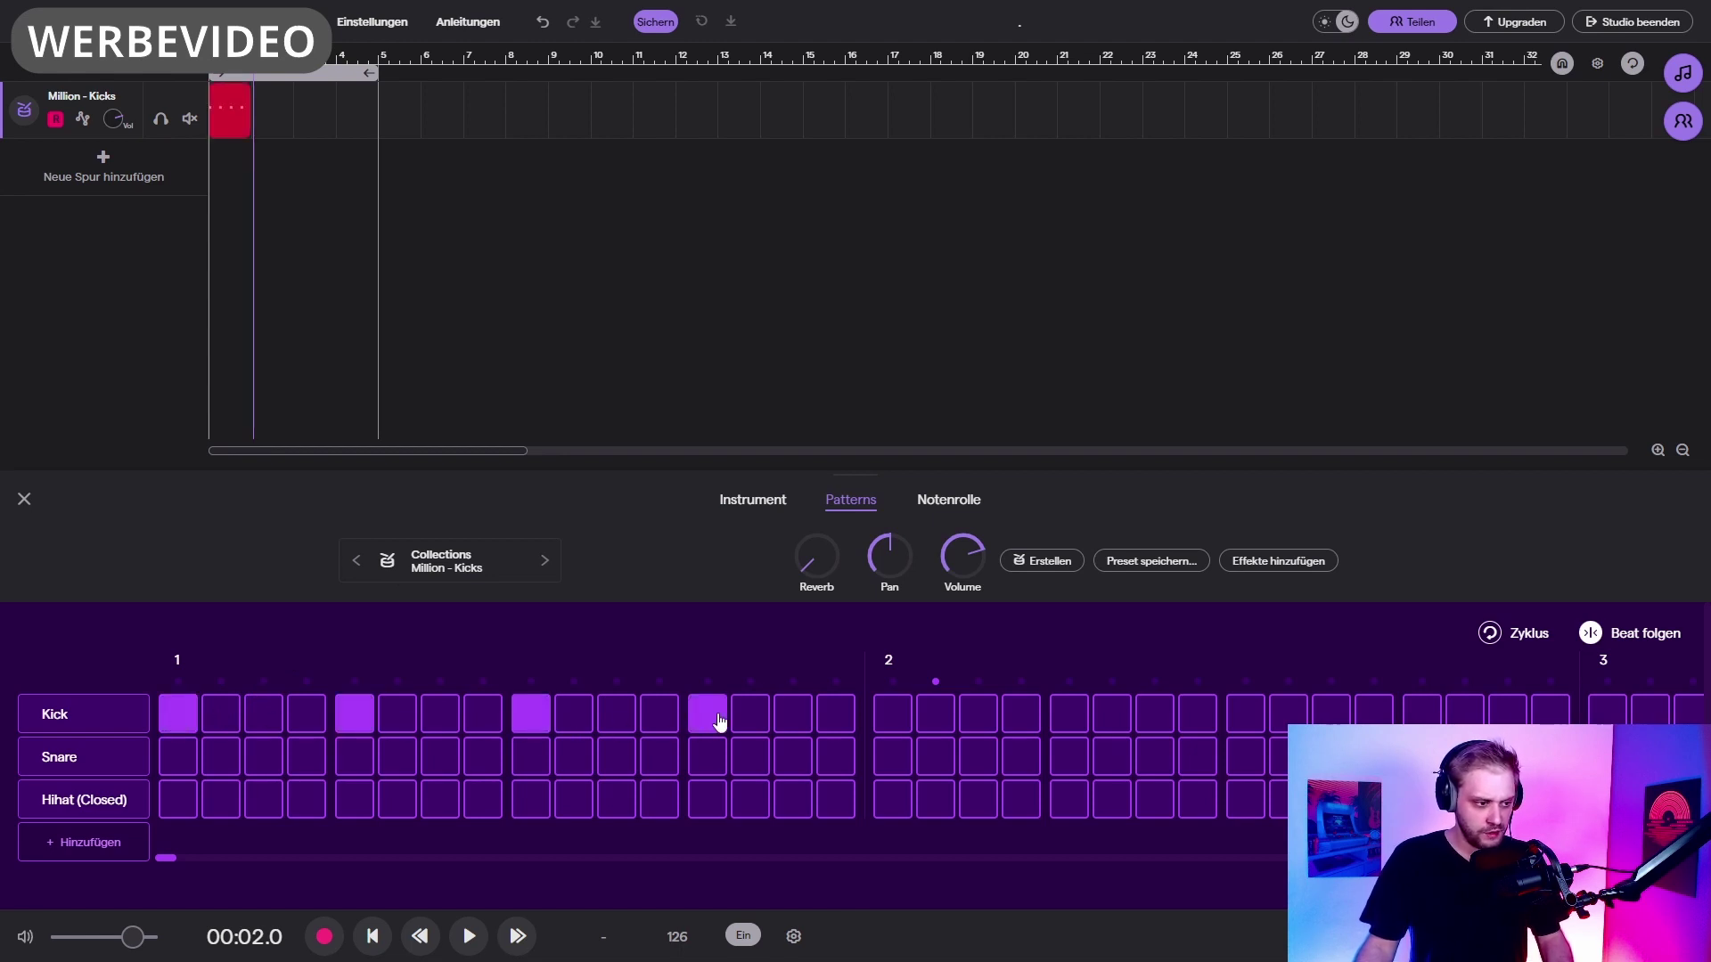
Step: Play back the kick pattern and loop its one-bar clip to fill four bars
key(space)
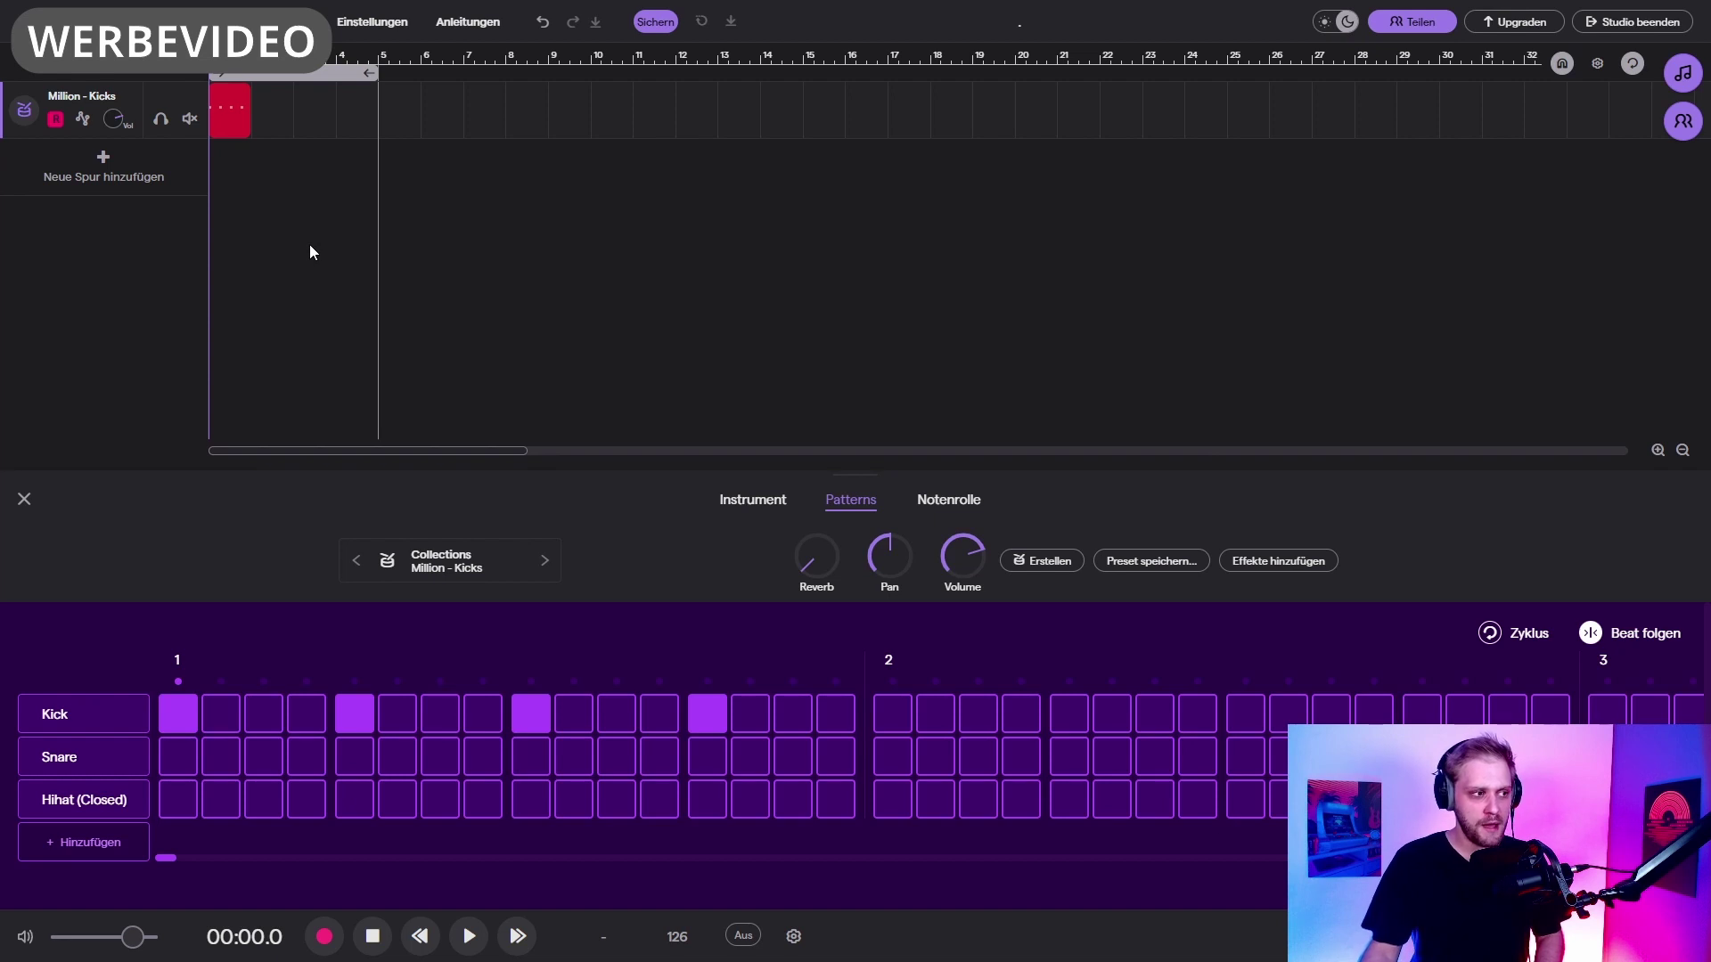
key(space)
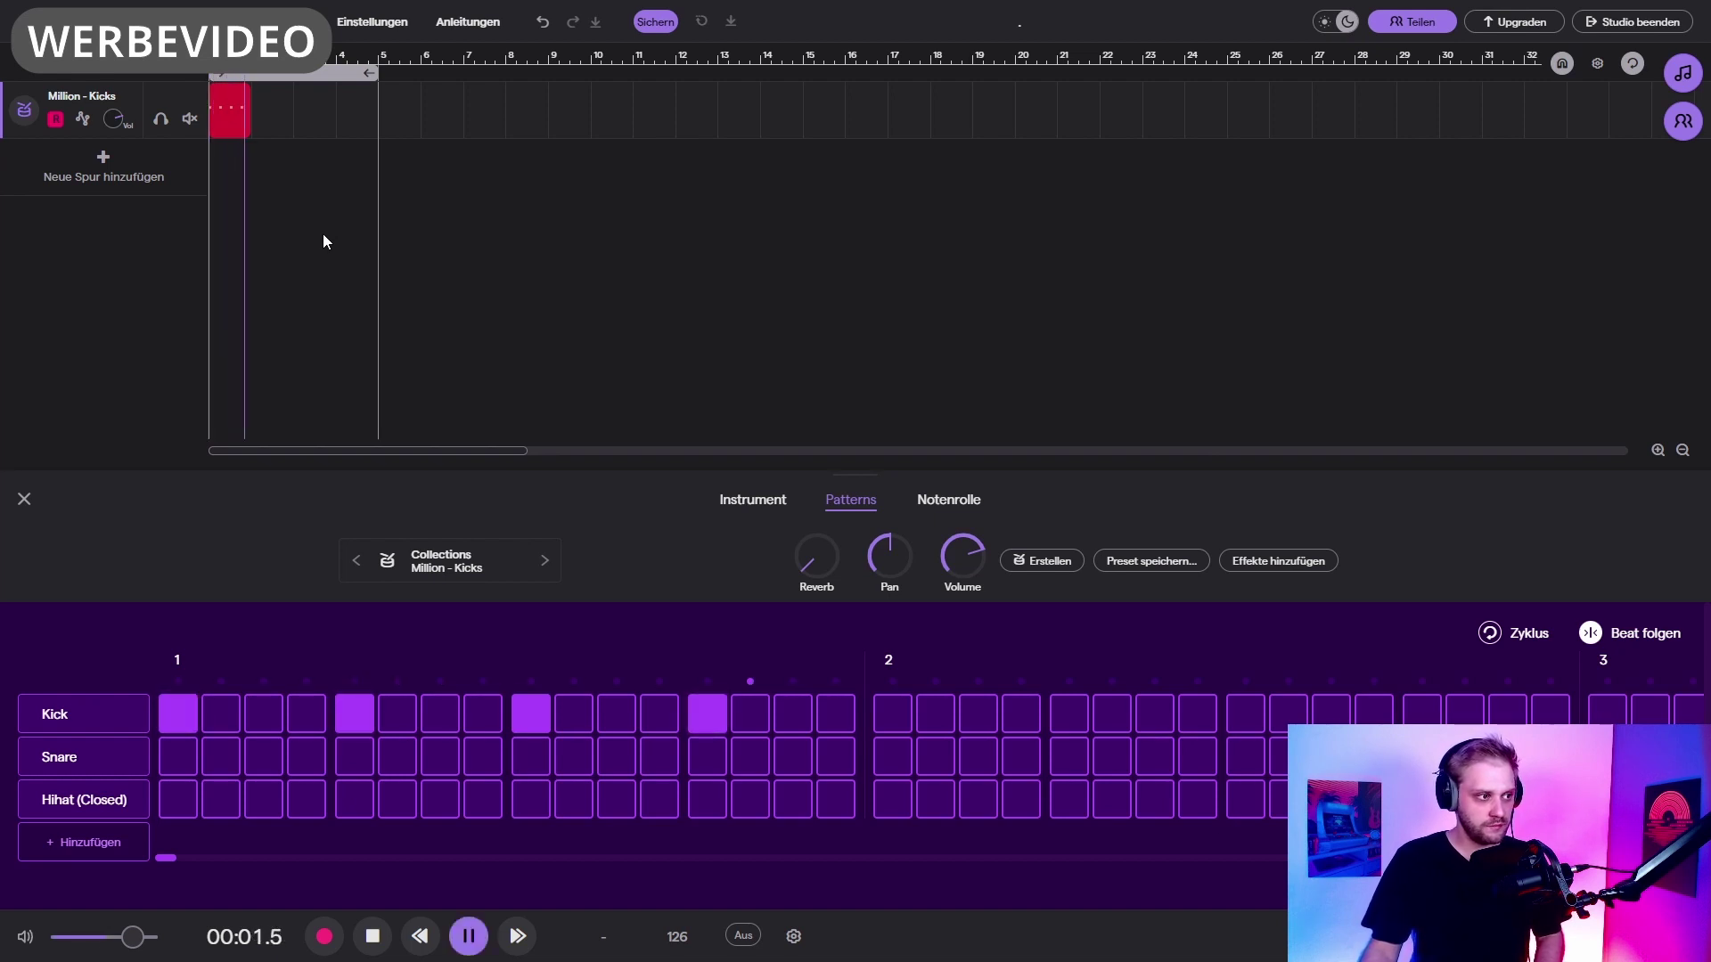
key(space)
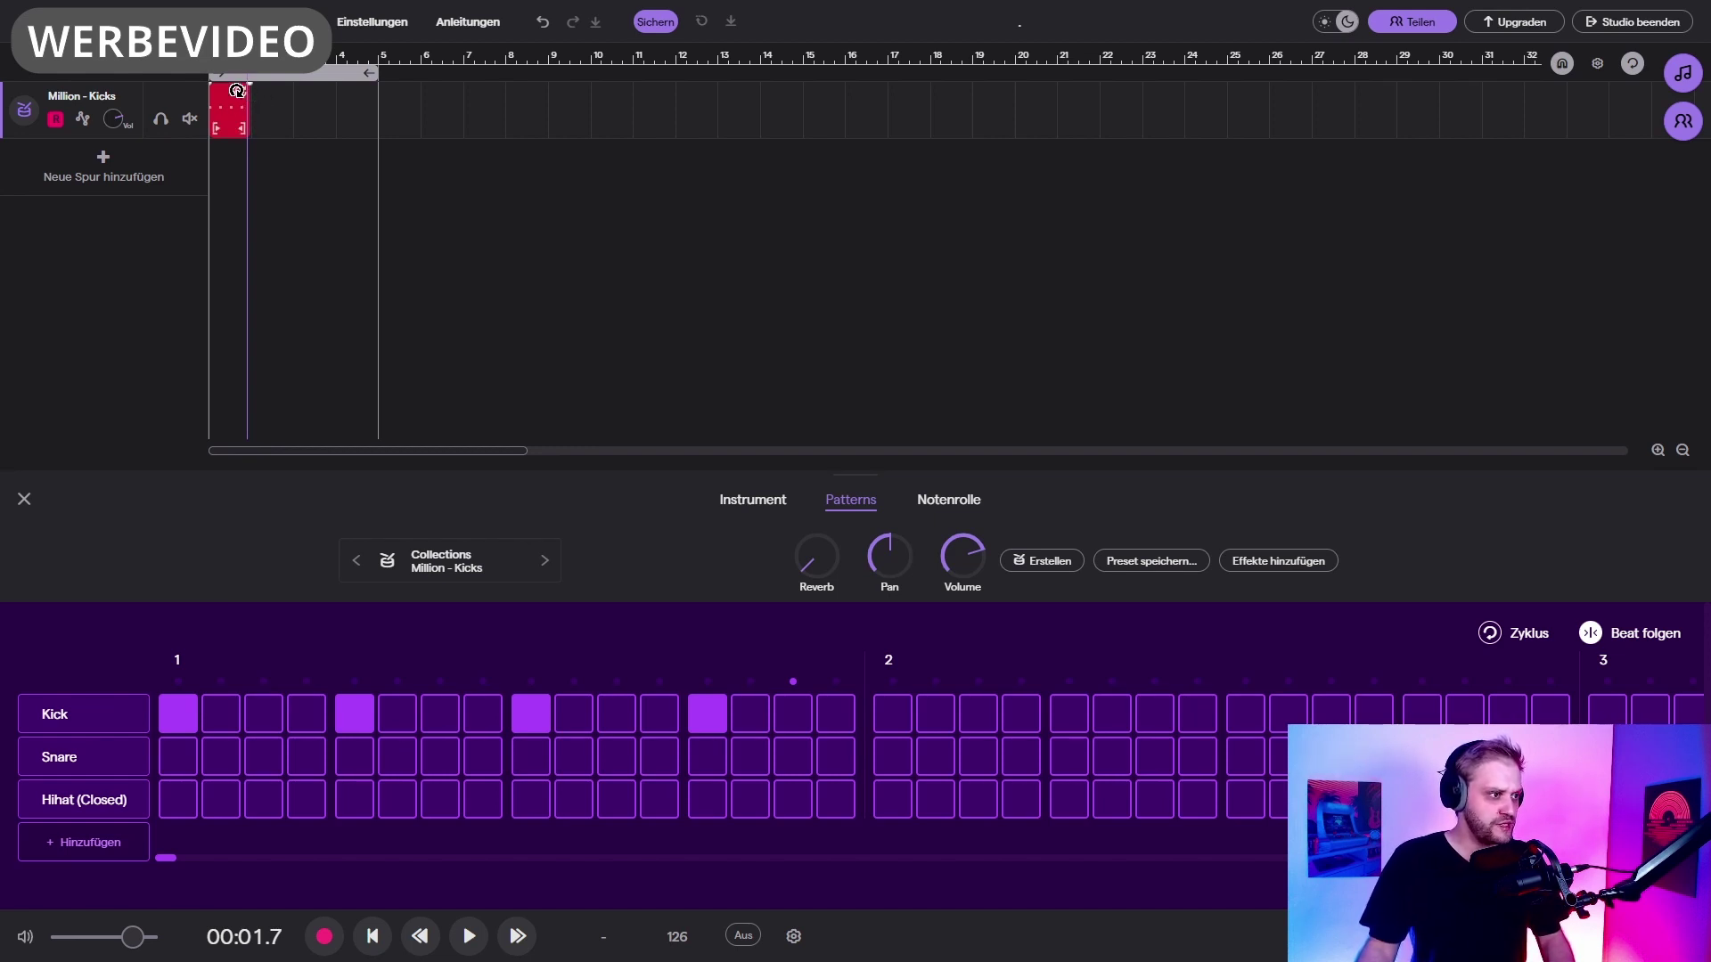
drag(237, 90, 373, 92)
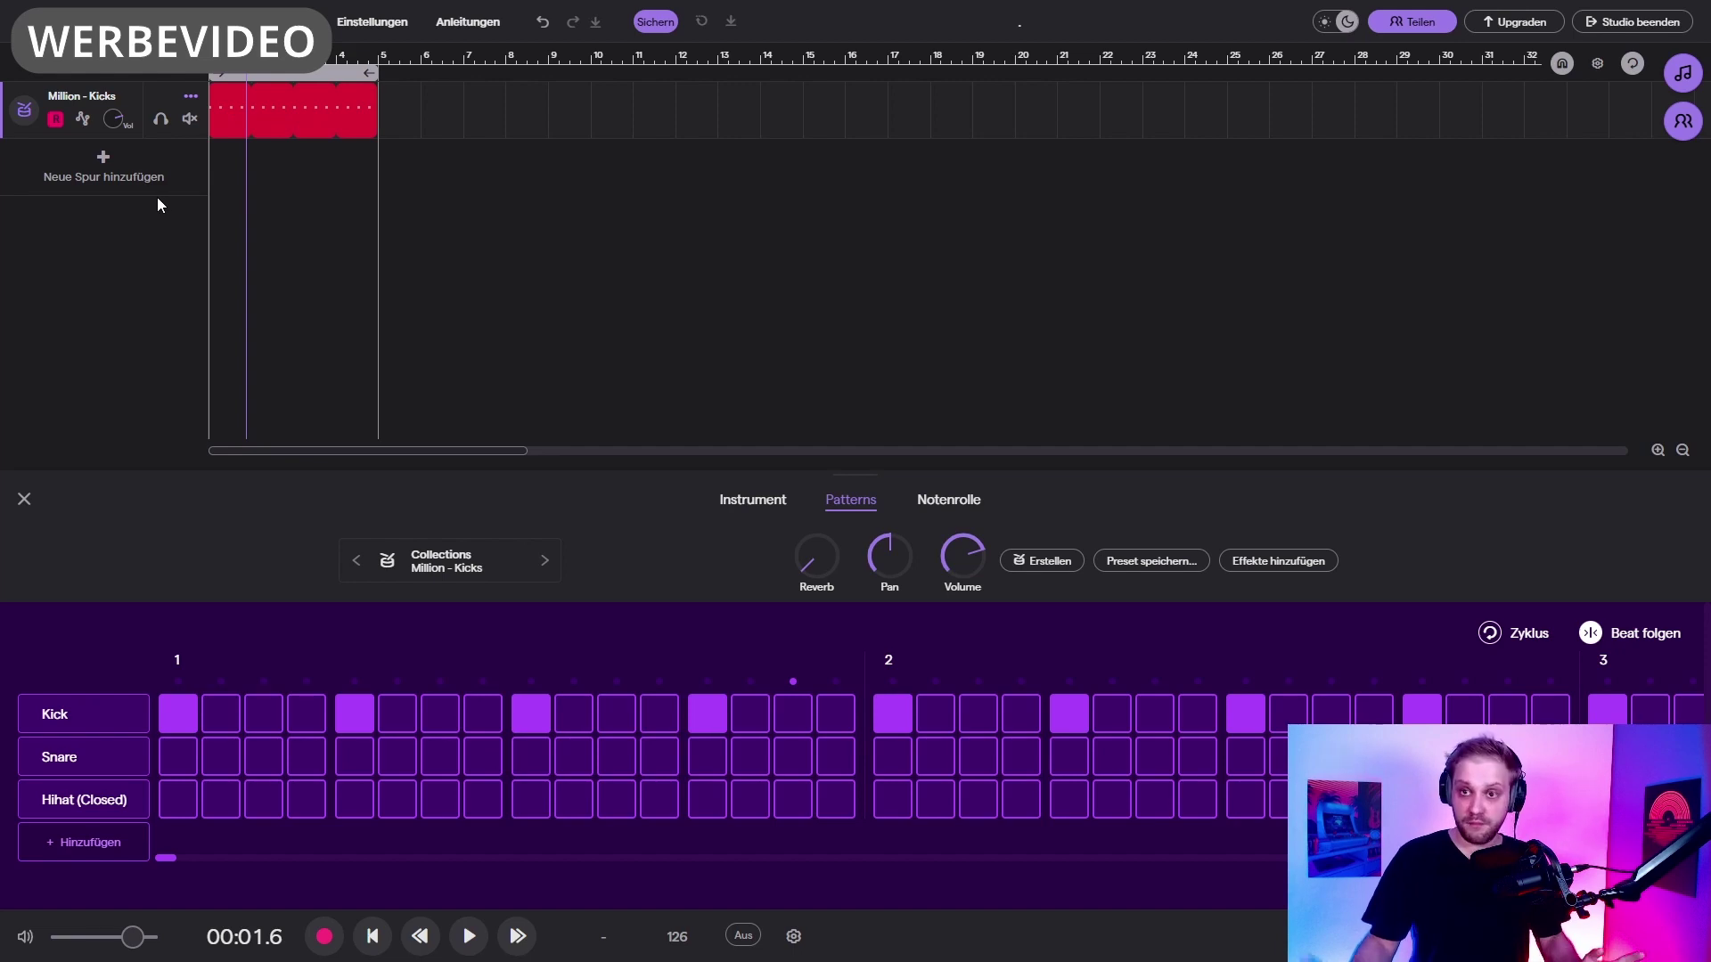
Step: Add a second Drums and Beats track and give it the Million - Claps & Snares preset from Collections
click(98, 173)
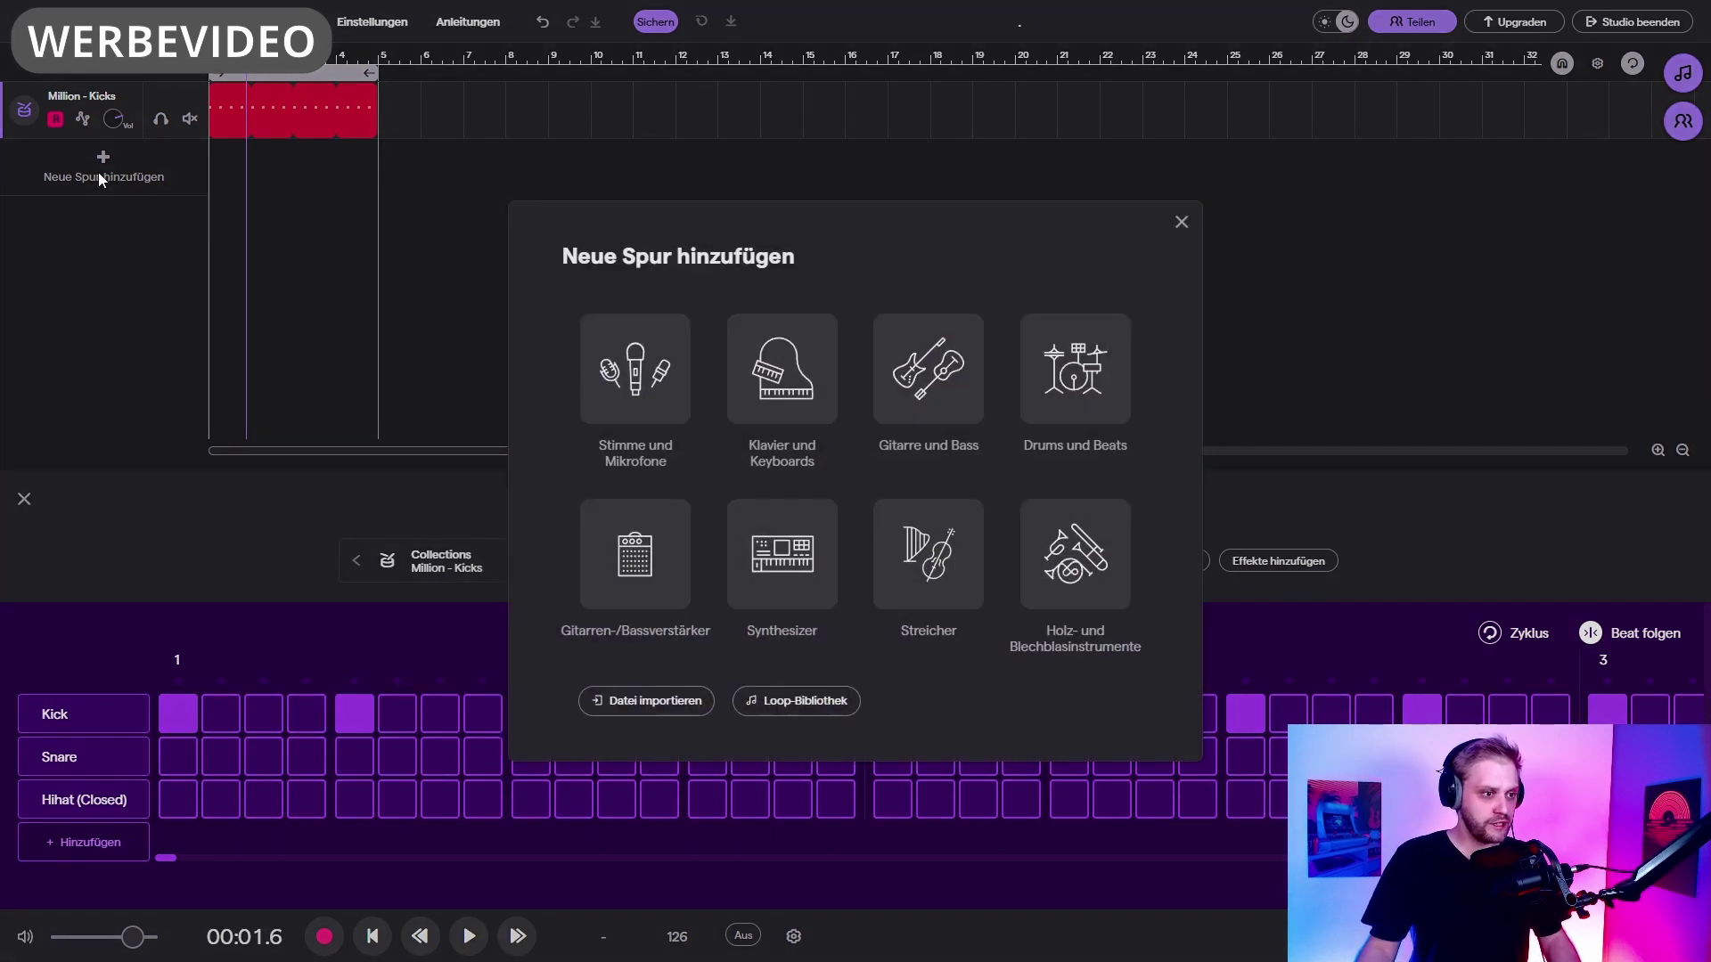
click(1059, 387)
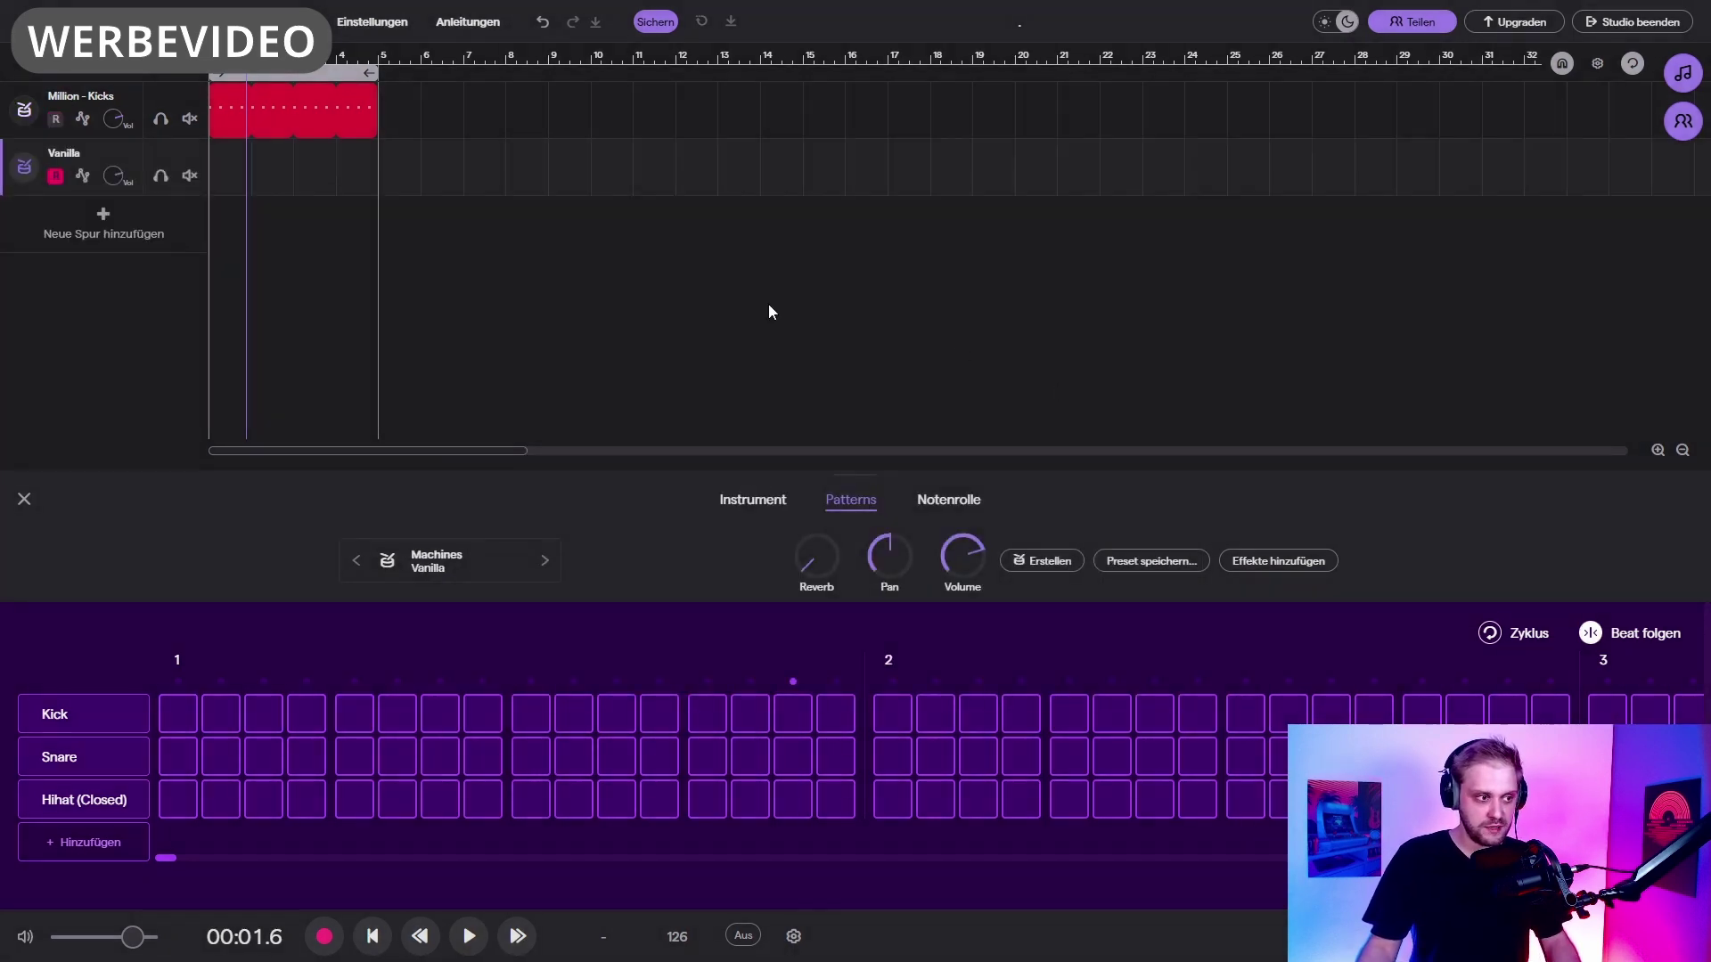
click(468, 561)
click(811, 319)
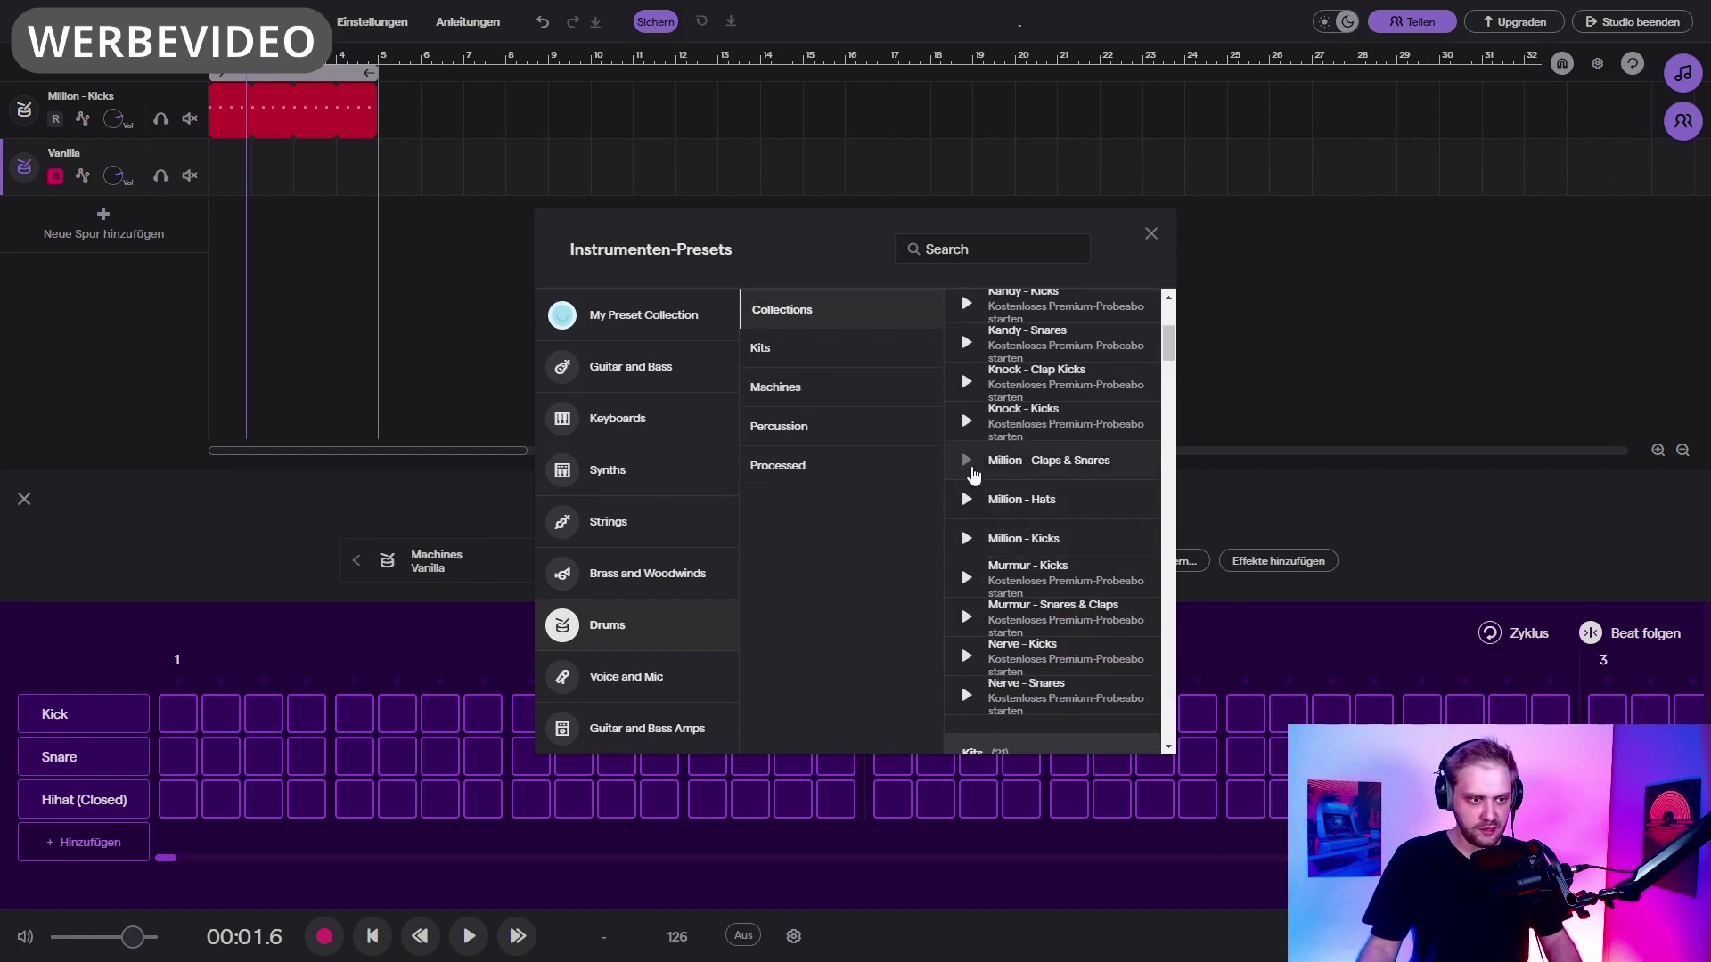
click(1025, 463)
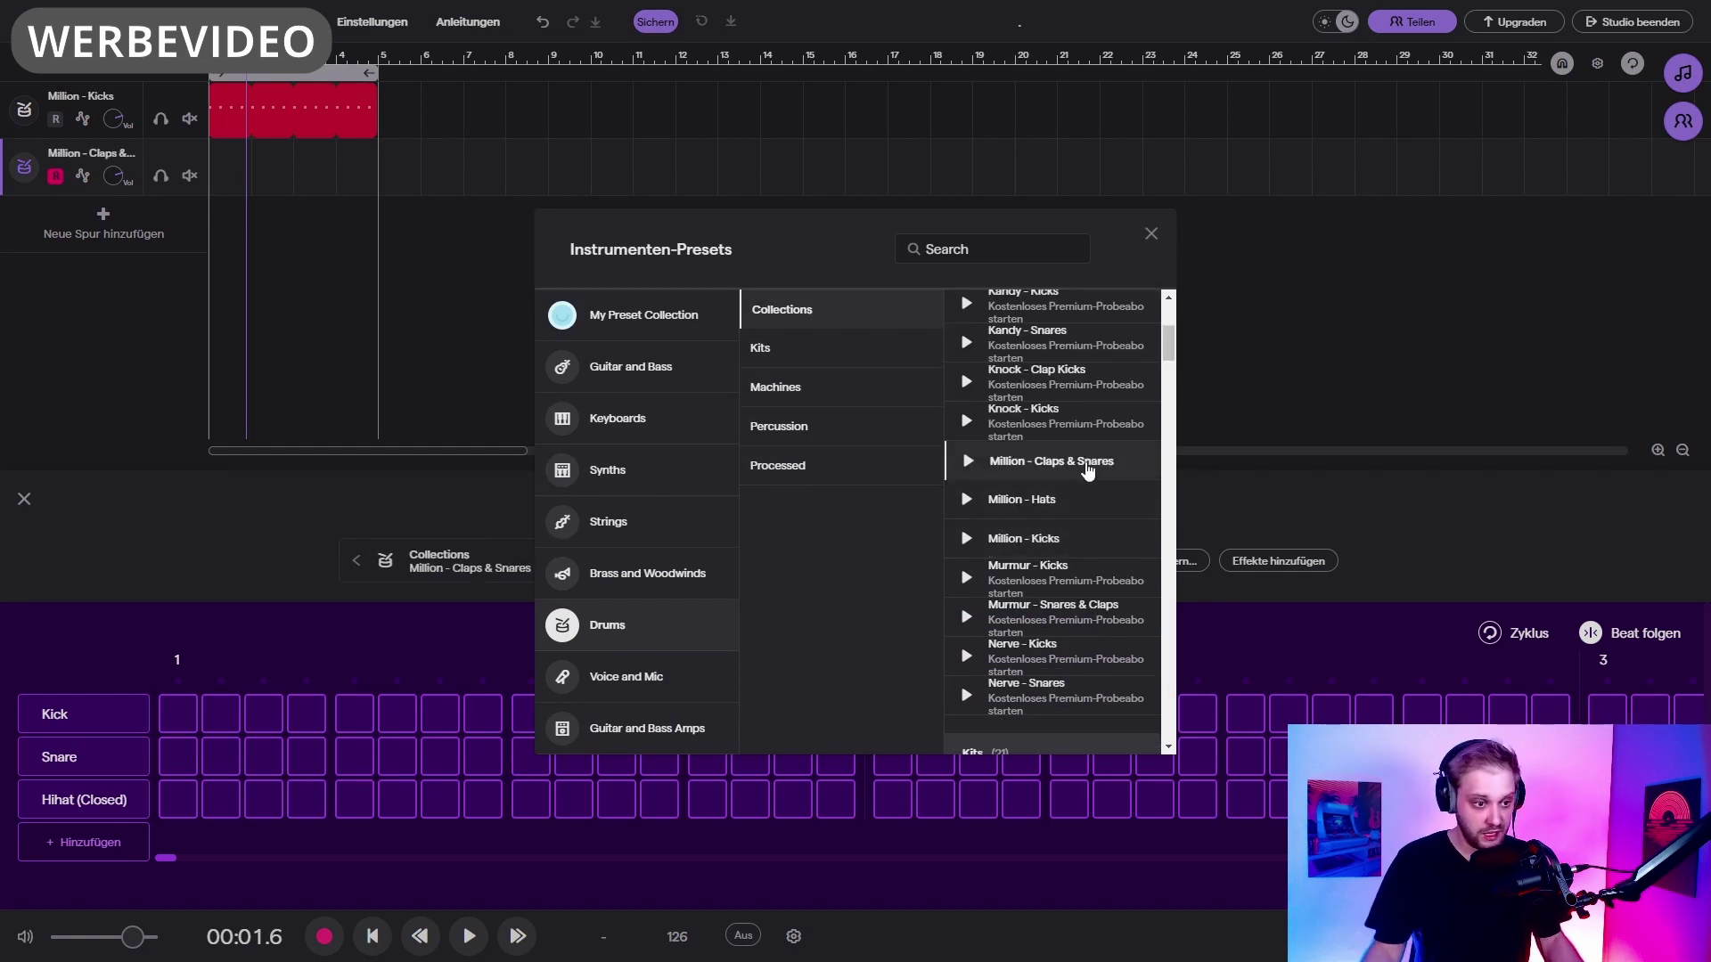
click(1152, 236)
Step: Audition the Million - Claps & Snares pads, including A and 7, to compare the clap and snare sounds
click(868, 810)
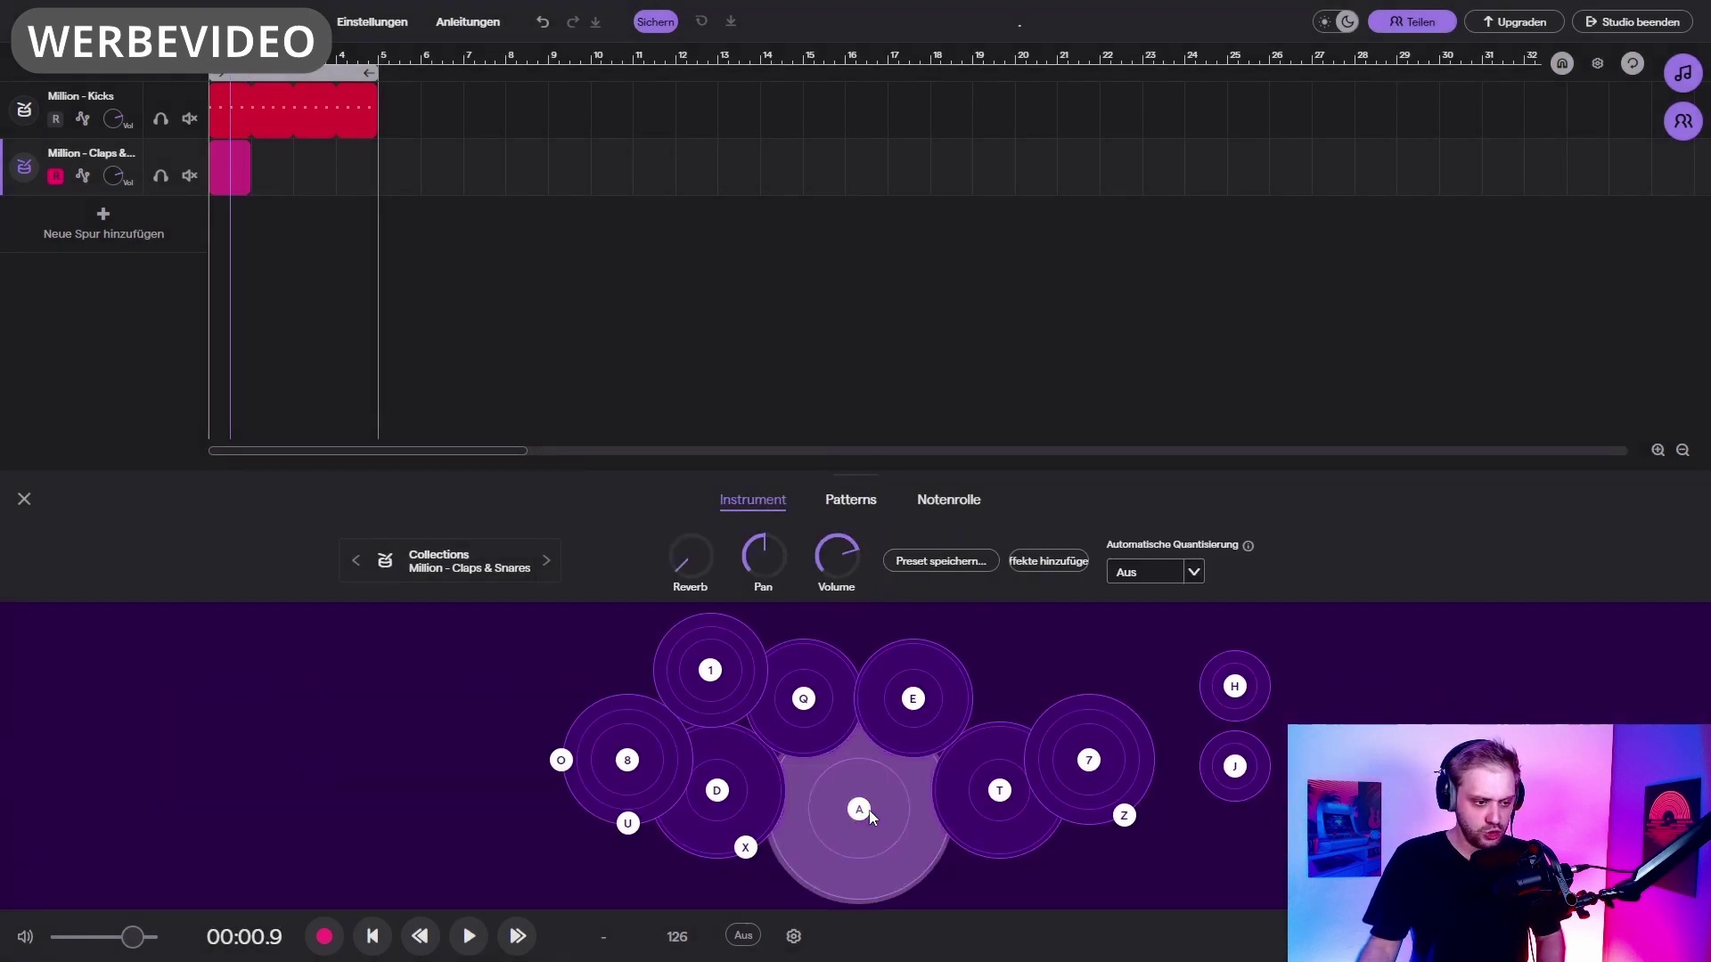
click(1056, 772)
click(909, 824)
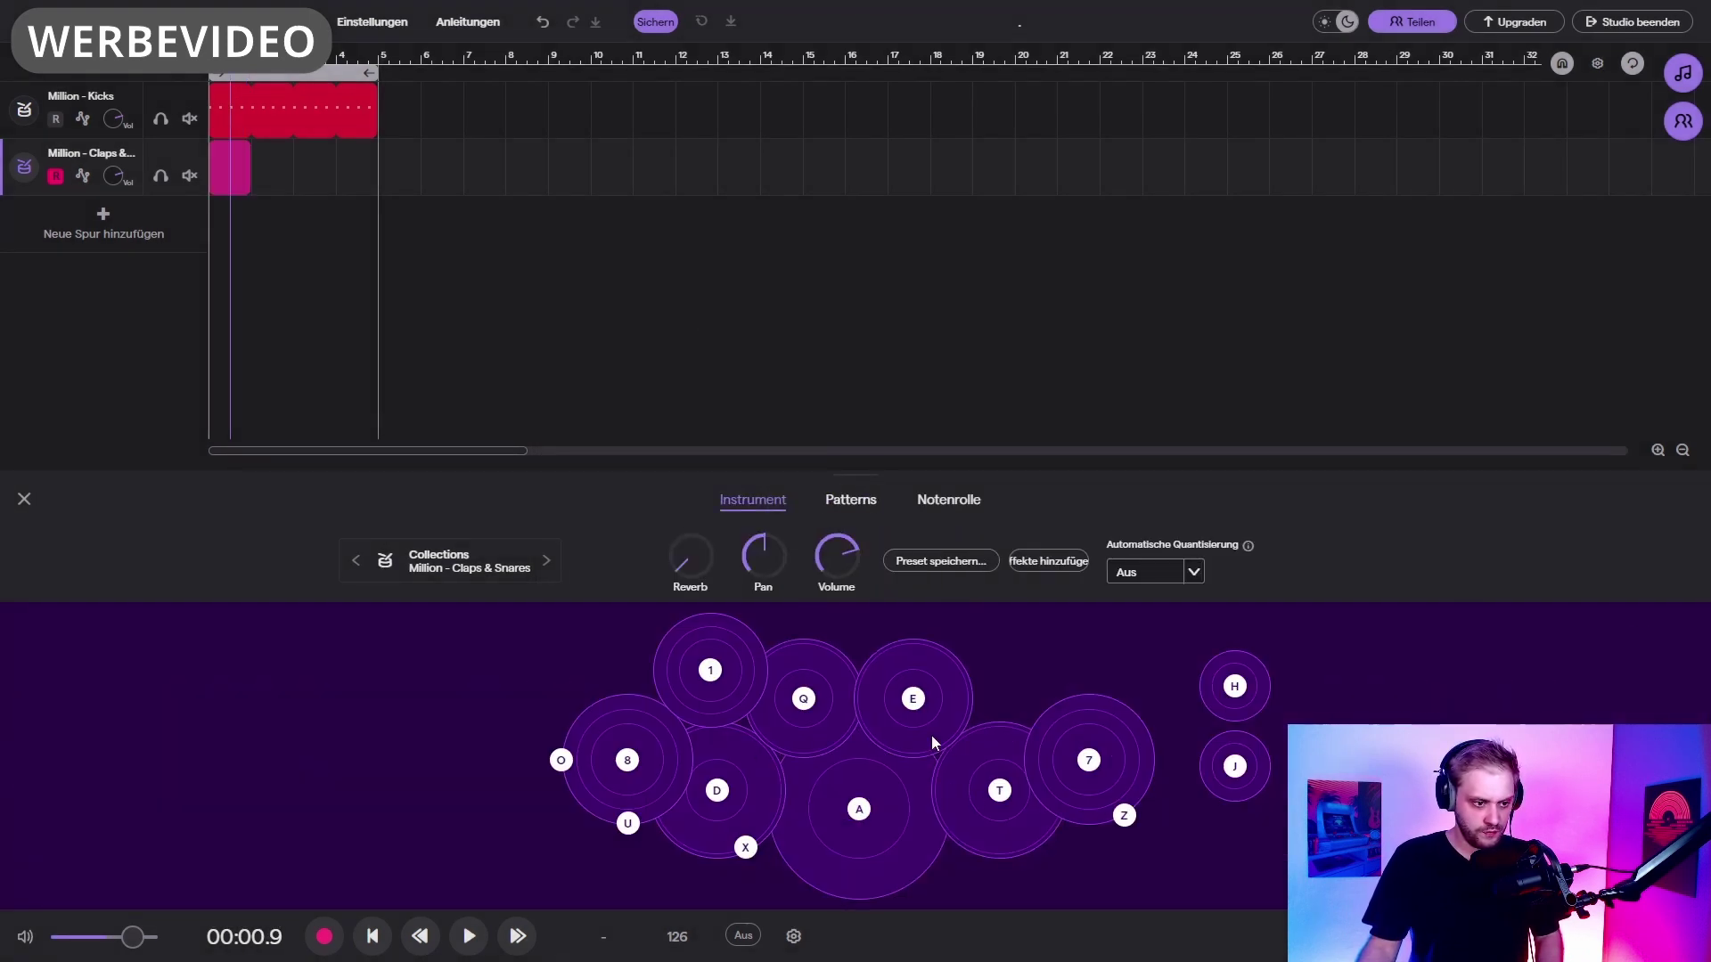
click(860, 821)
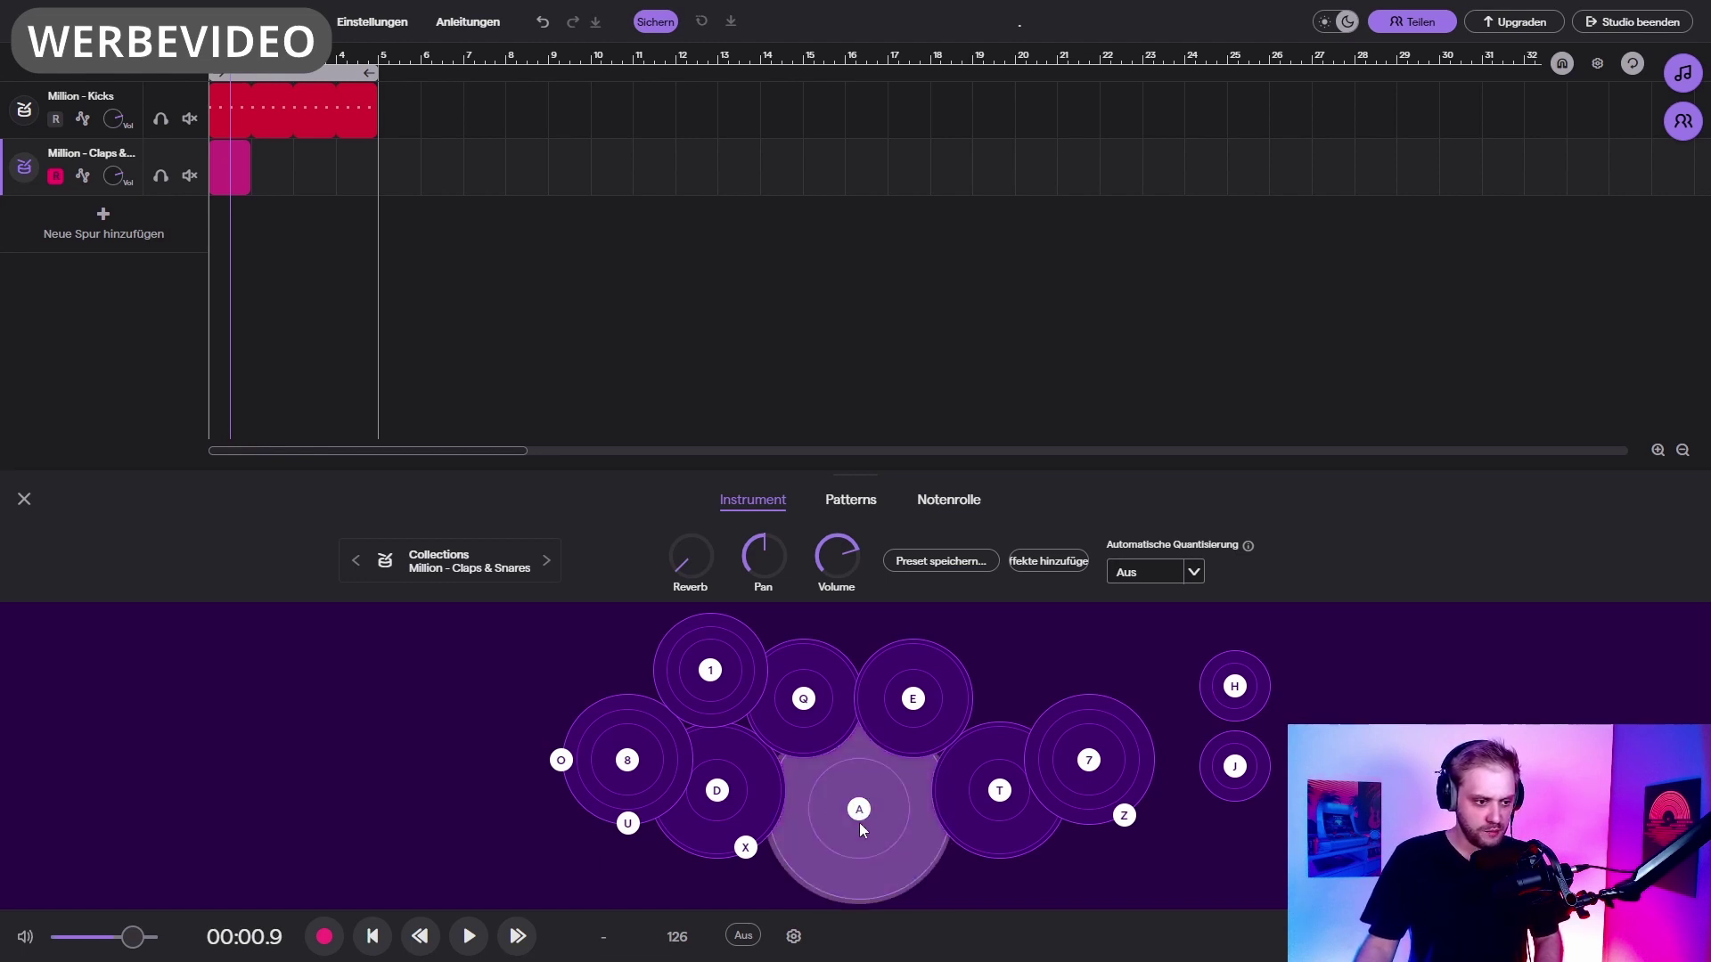
Step: Program Kick-row hits on beats 2 and 4 of bar 1 in the Million - Claps & Snares pattern
click(853, 511)
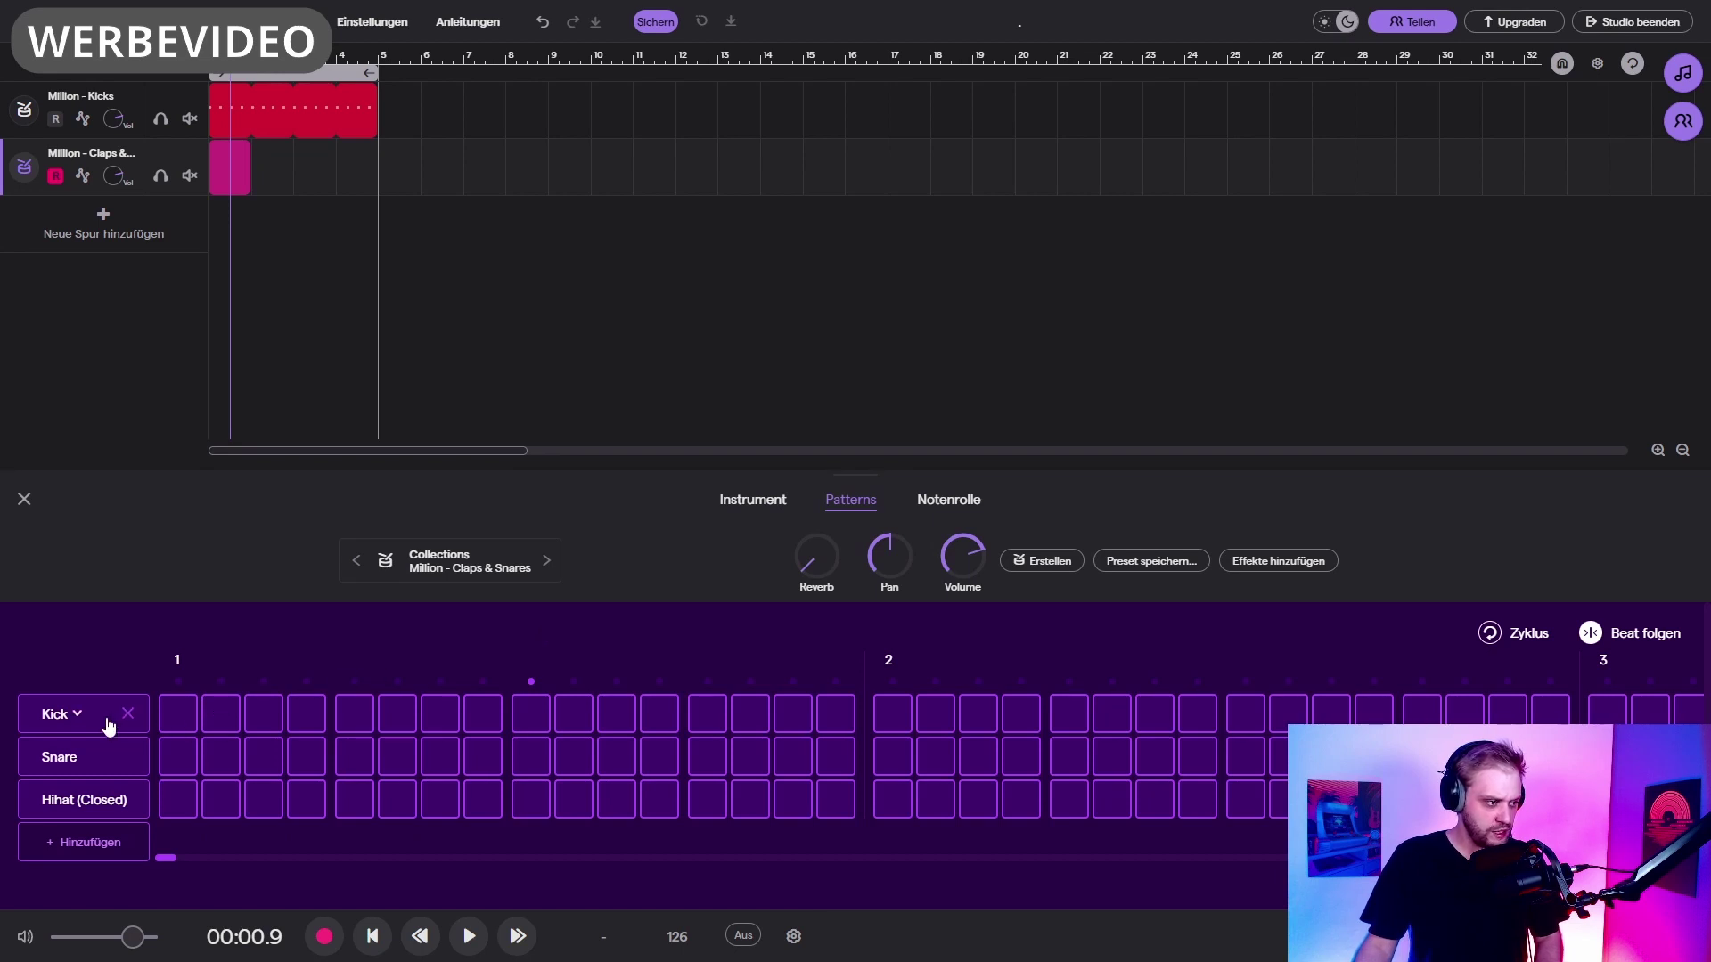
click(349, 717)
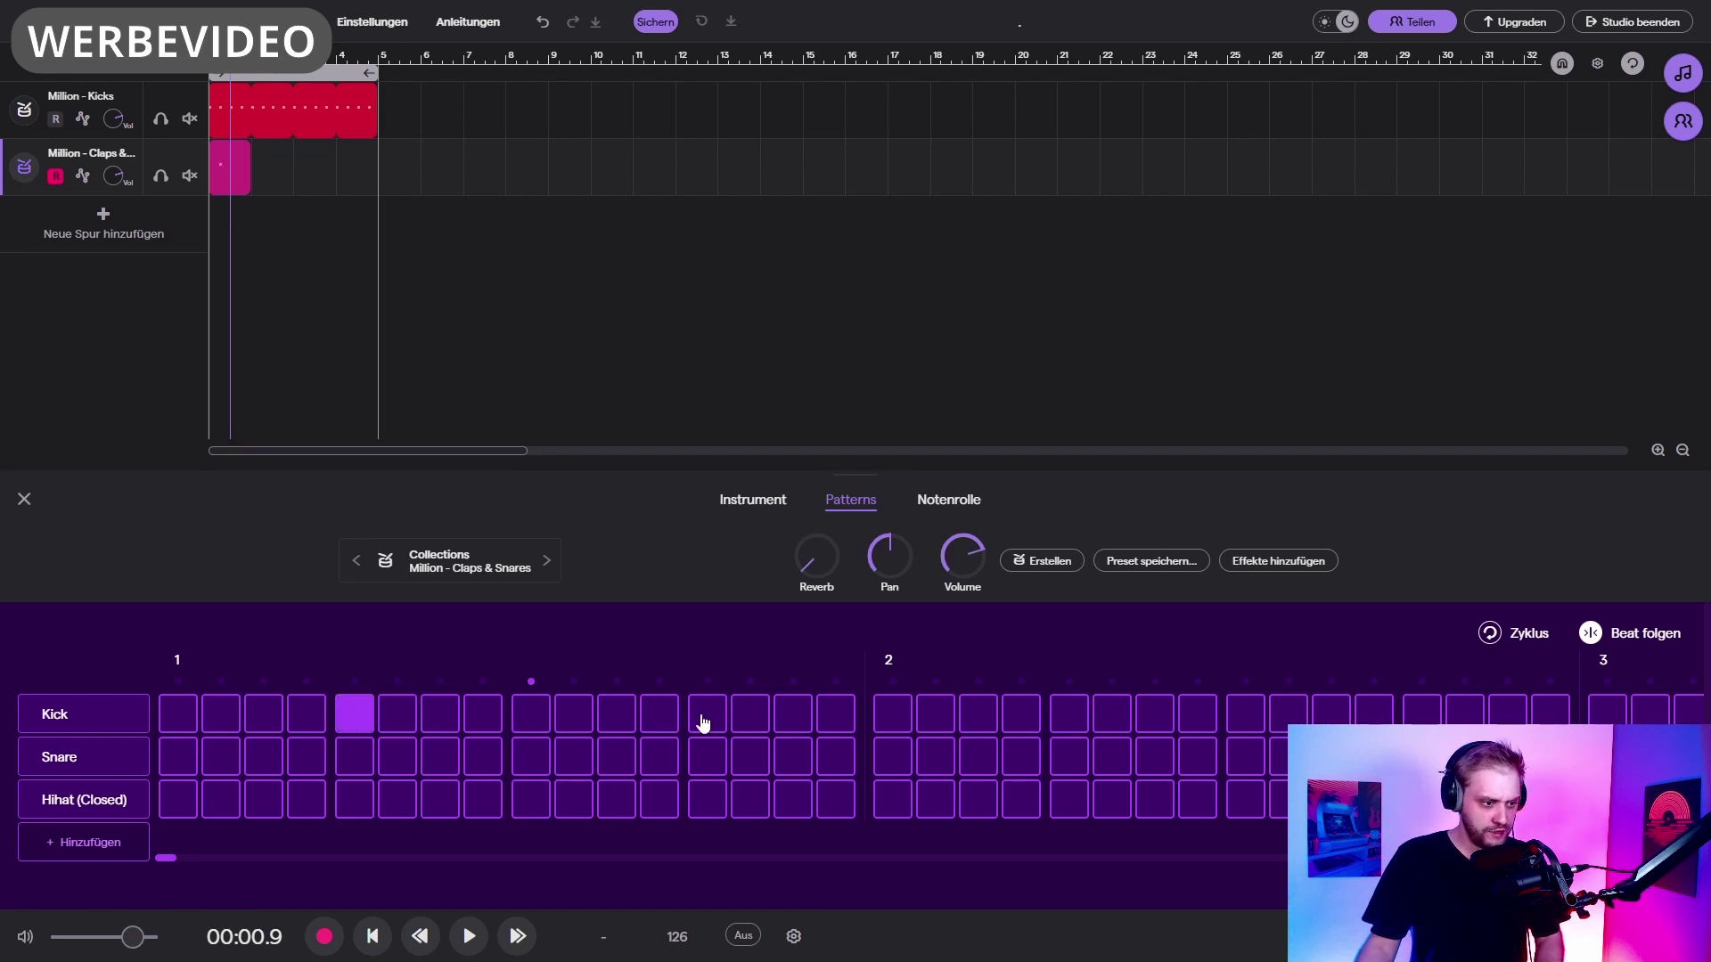
click(707, 717)
Step: Loop the one-bar claps clip to fill four bars and play it back together with the kicks
drag(250, 144, 377, 143)
key(space)
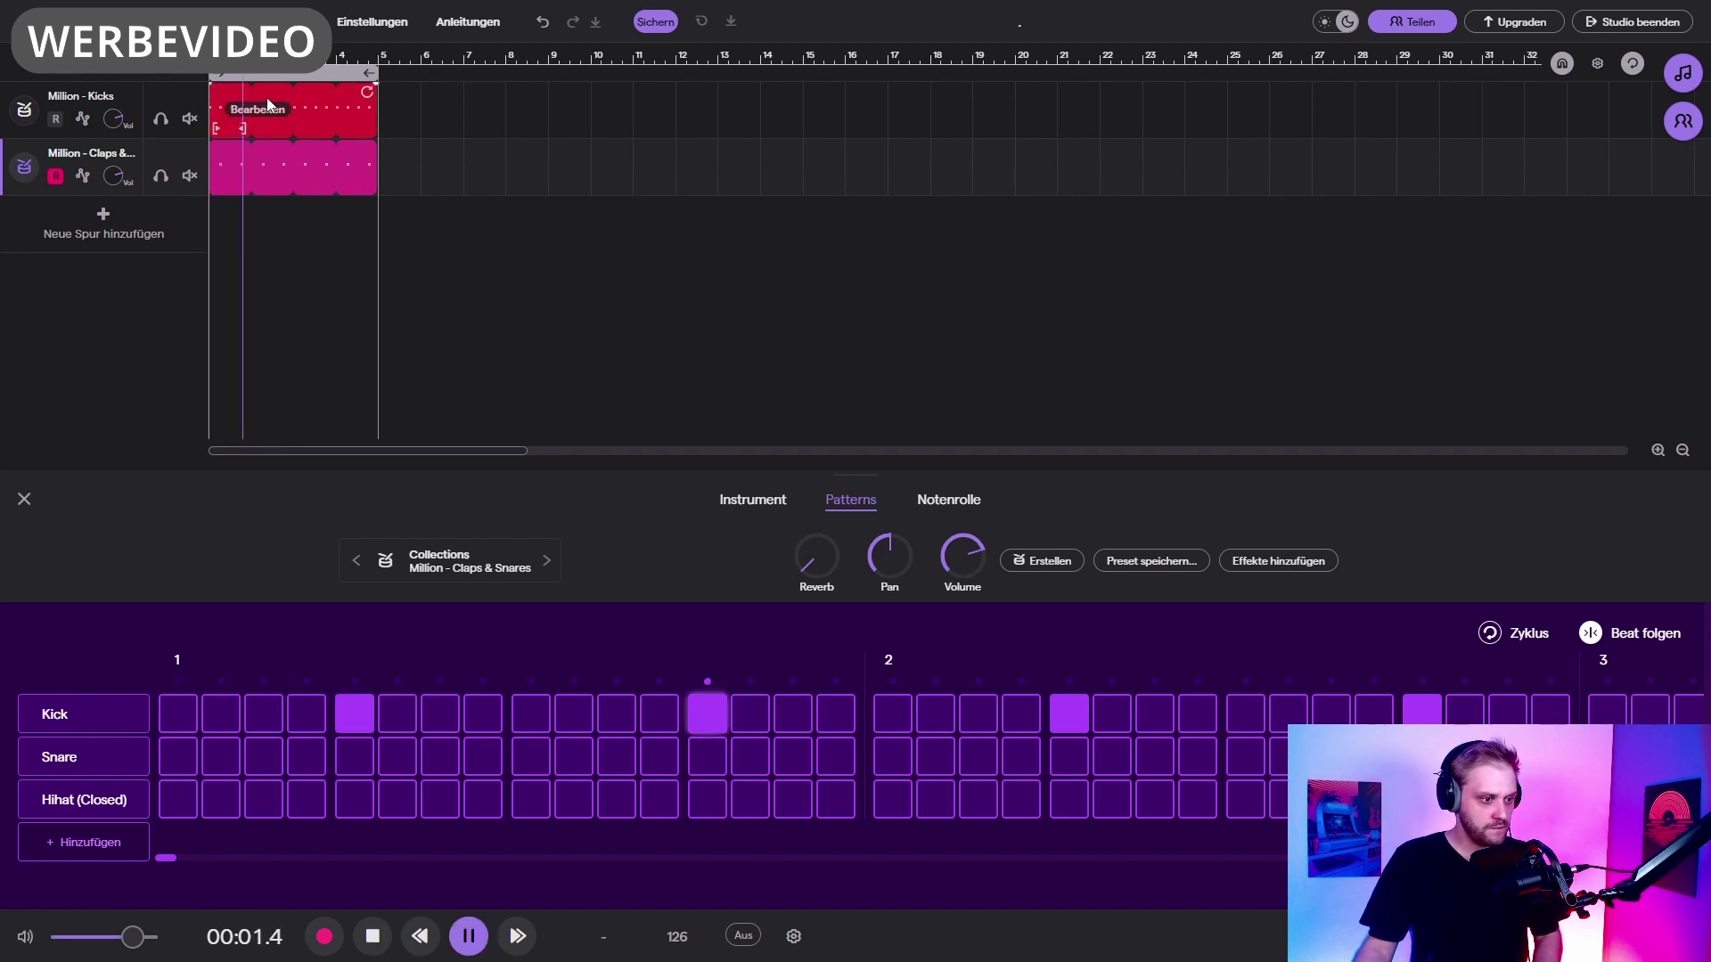
key(space)
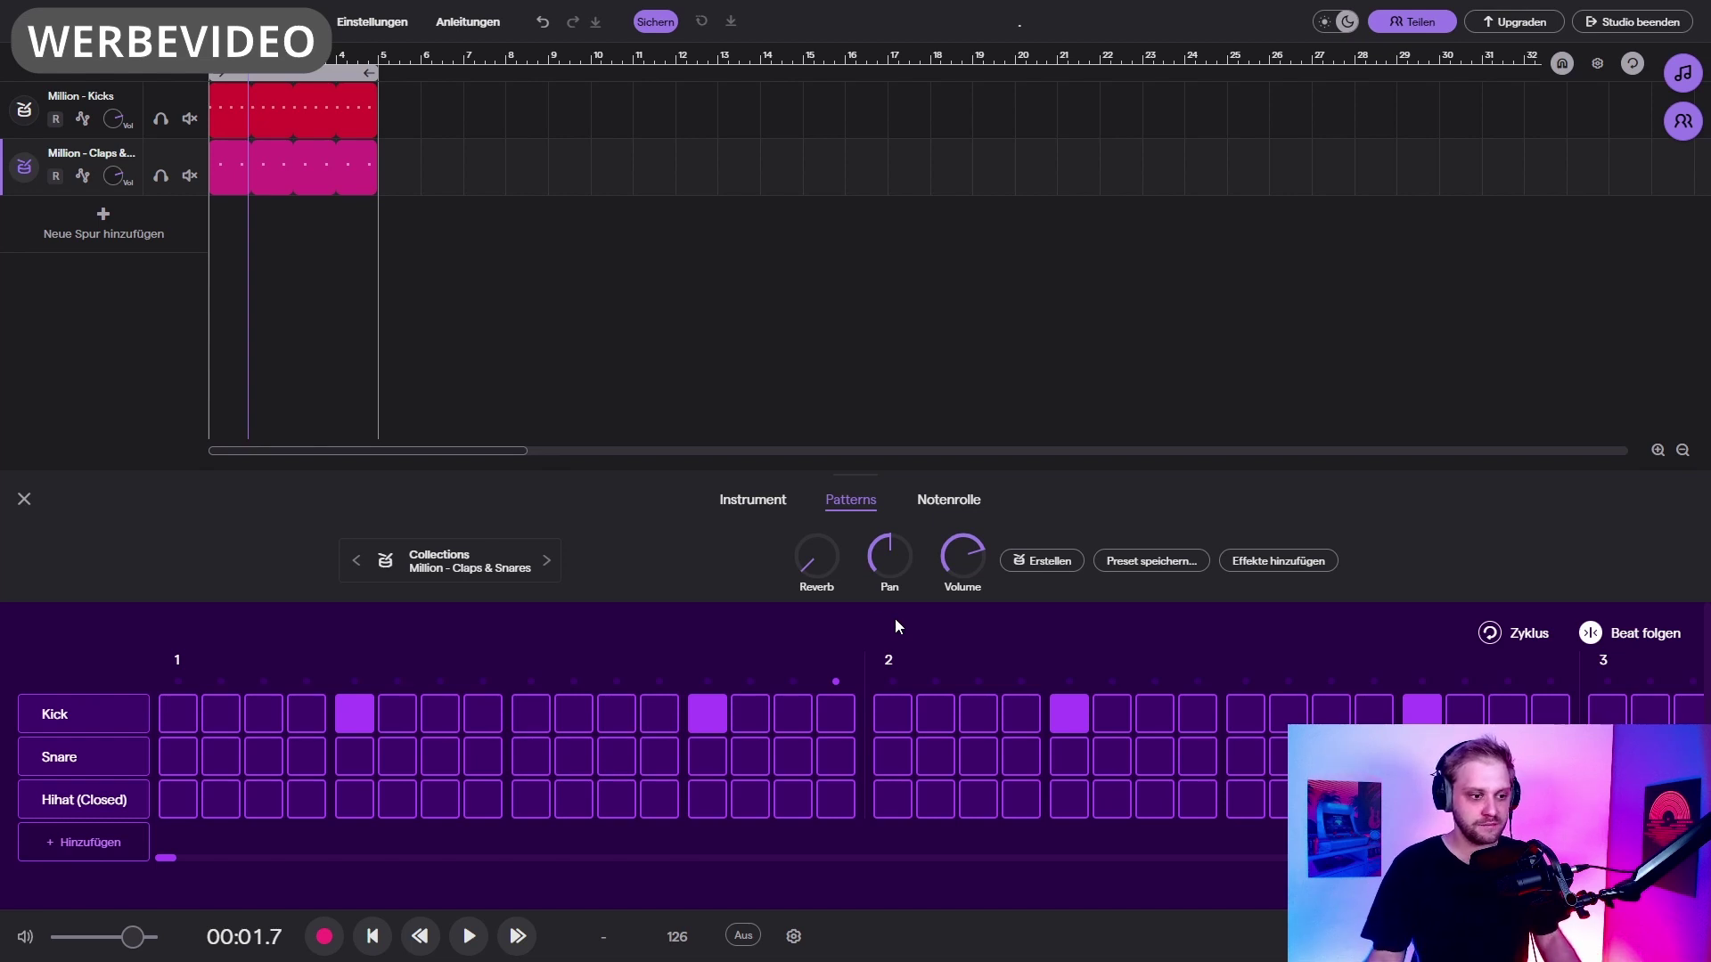
Step: In the claps track's note roll, layer a second, slightly delayed note a few semitones above each of the two C1 hits in bar 1
click(955, 504)
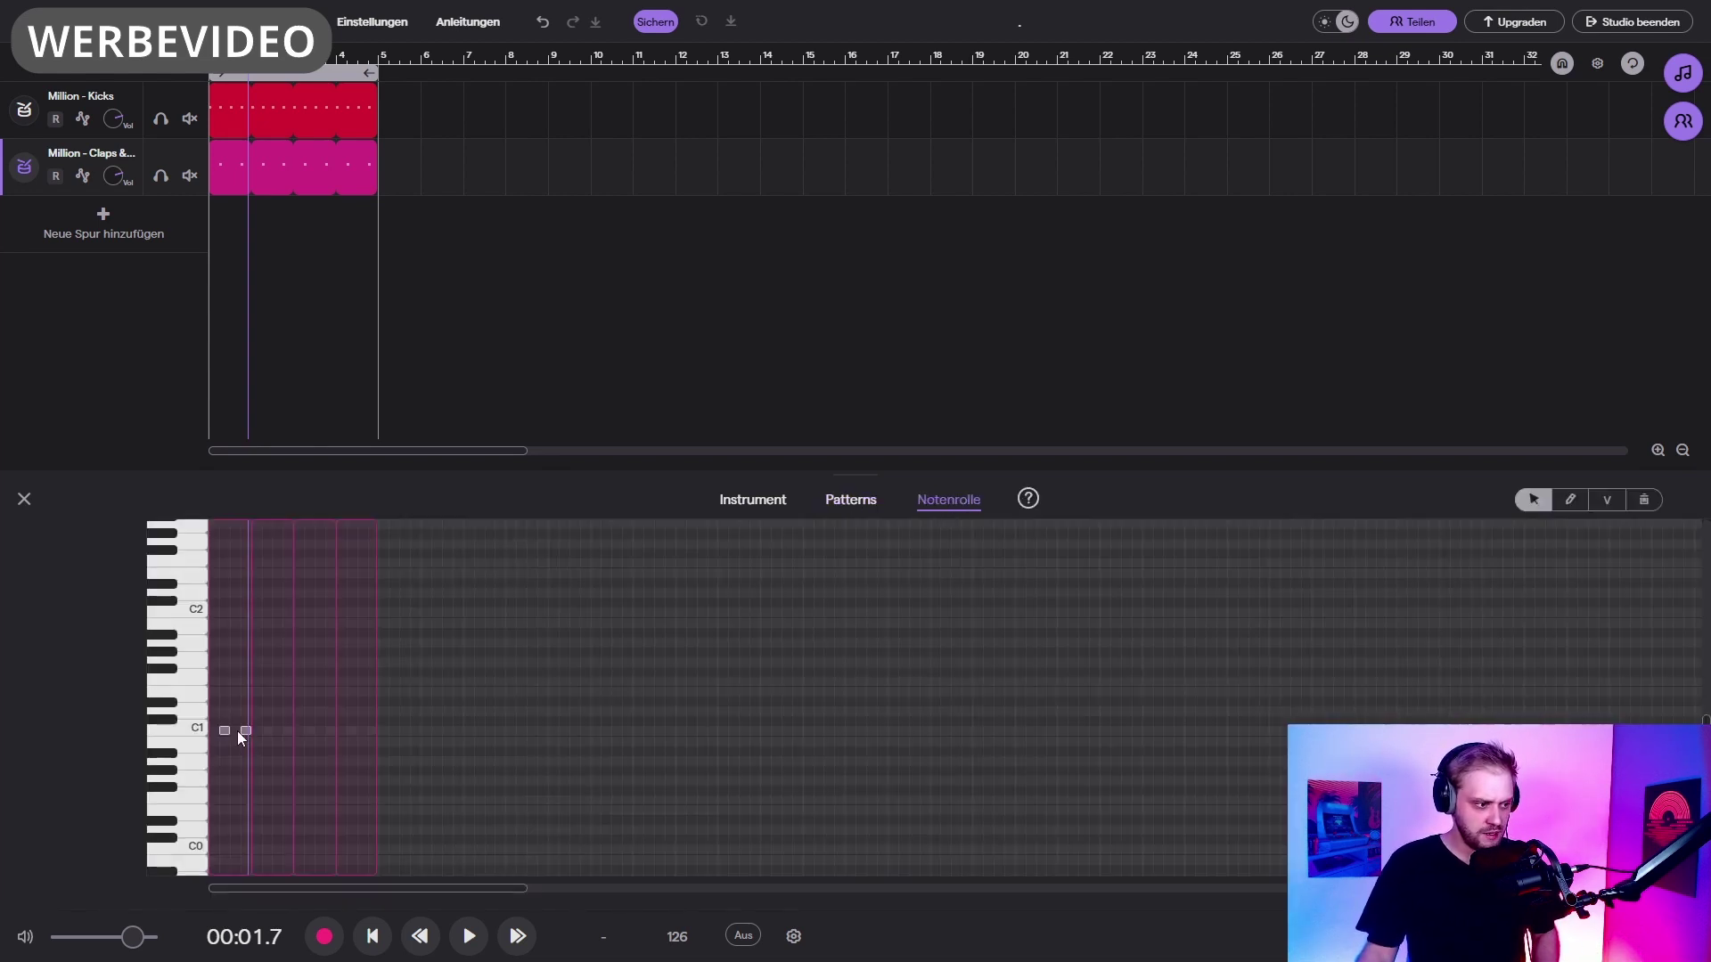
scroll(221, 720, up, 12)
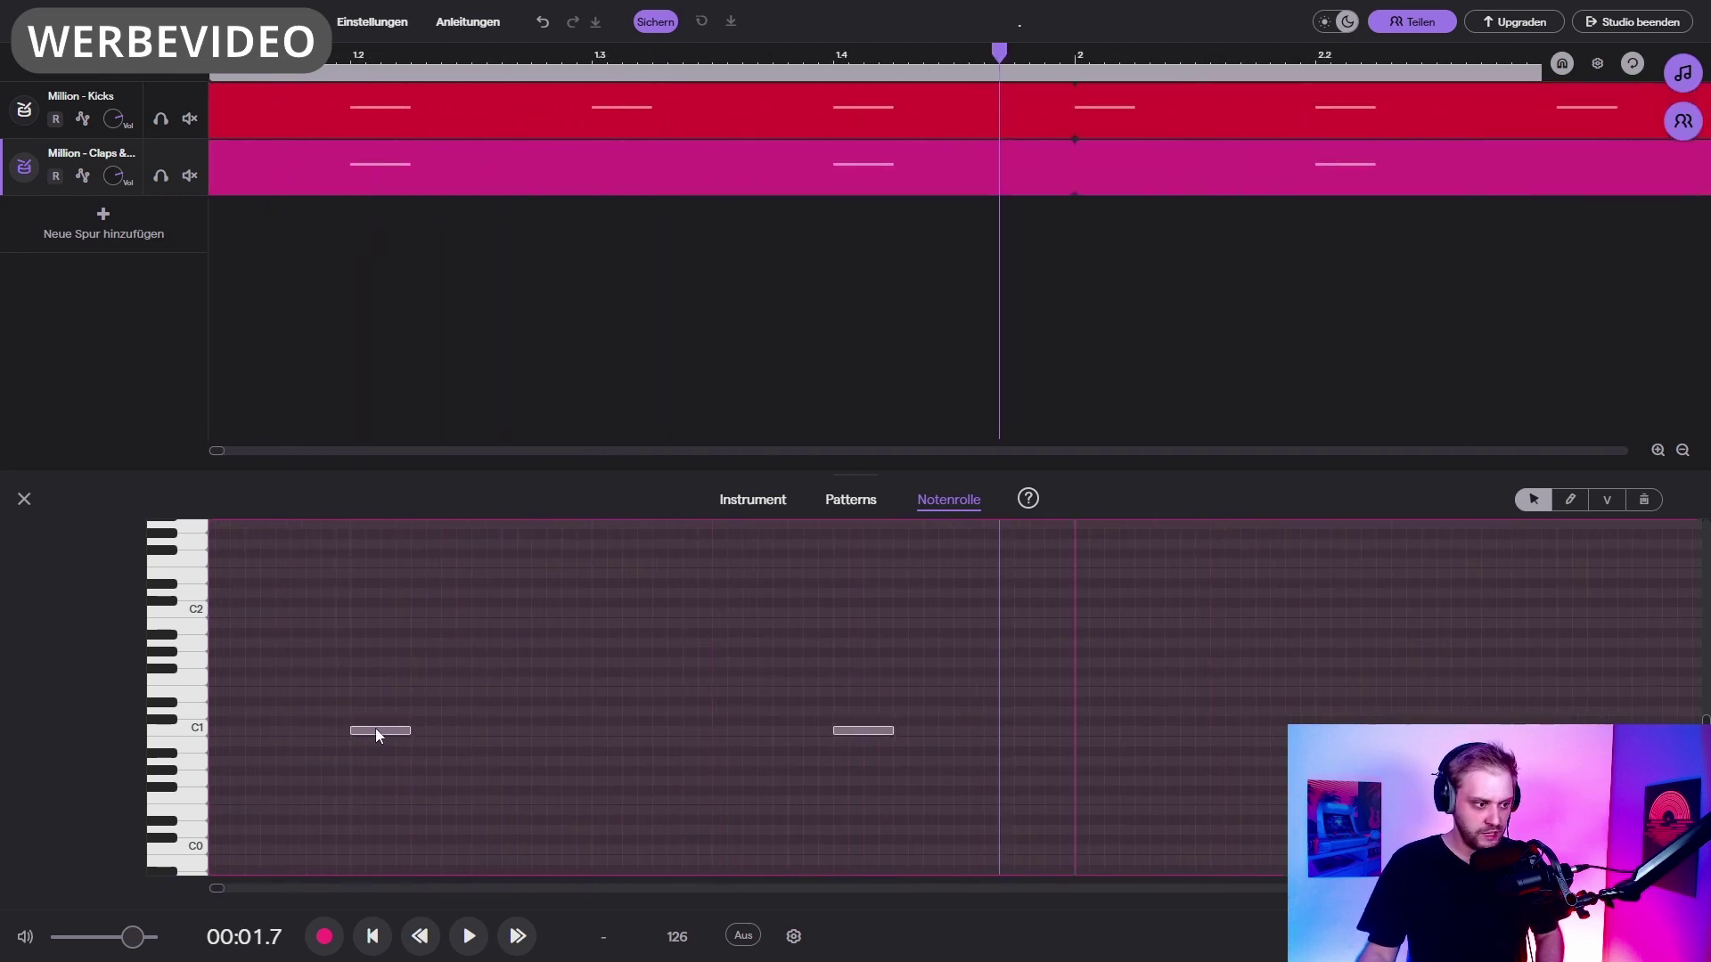
click(369, 731)
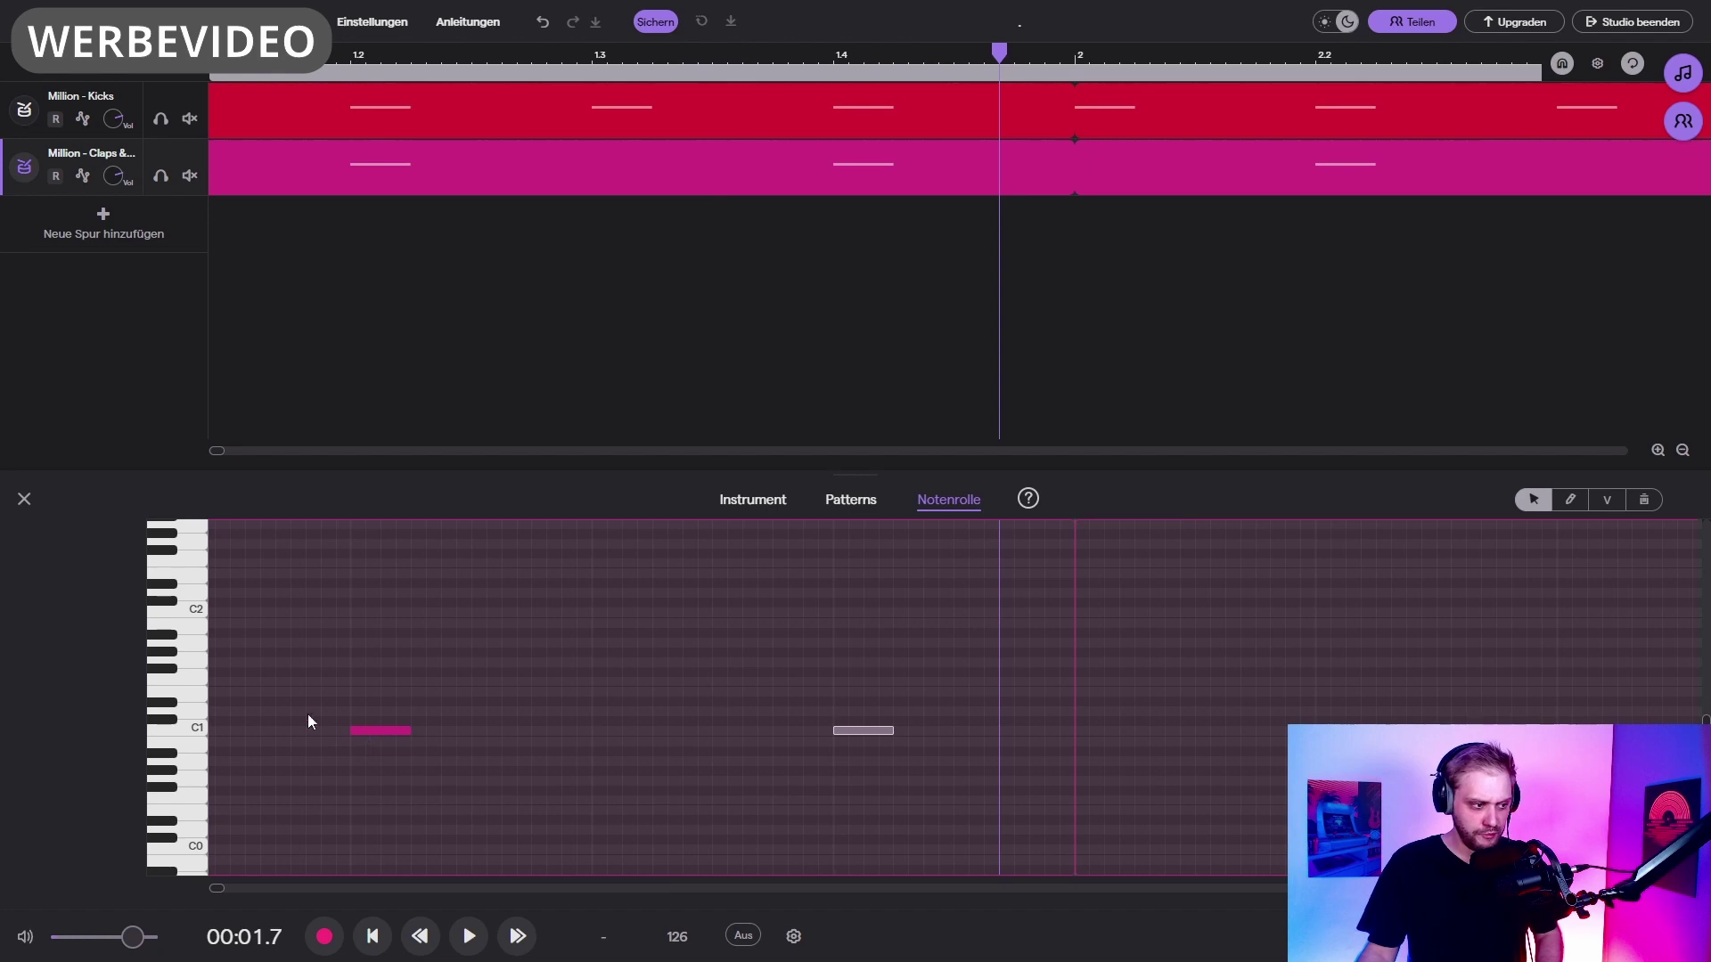
click(361, 705)
double_click(369, 704)
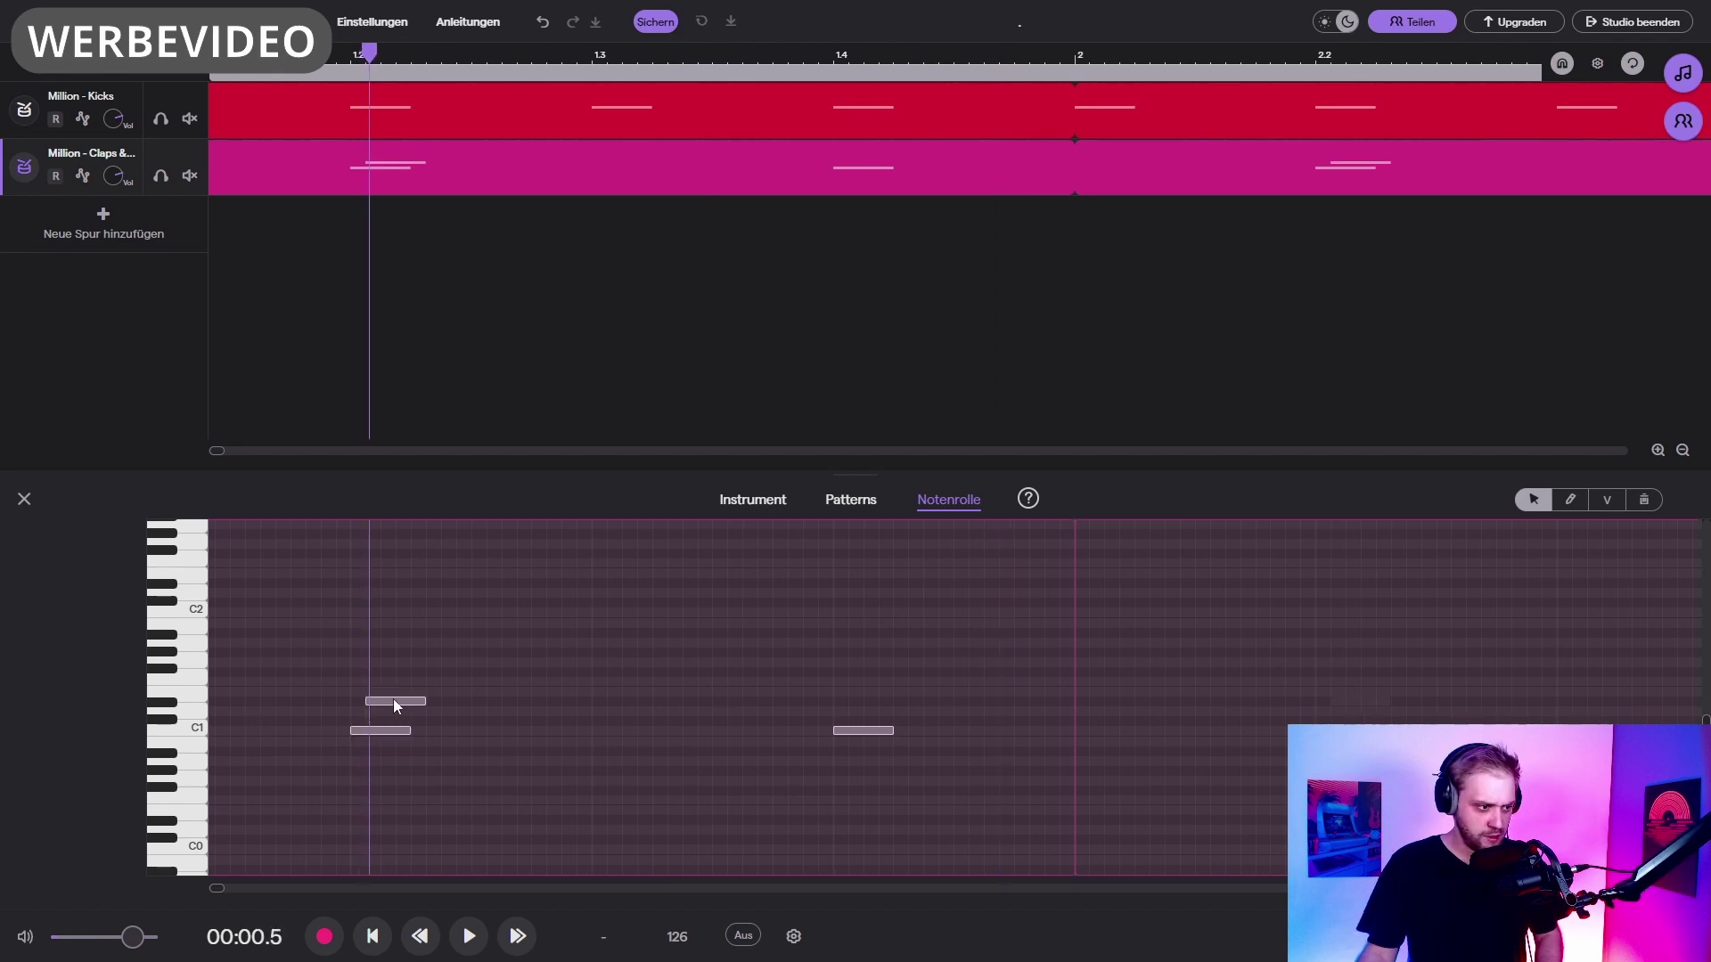
drag(393, 702, 385, 700)
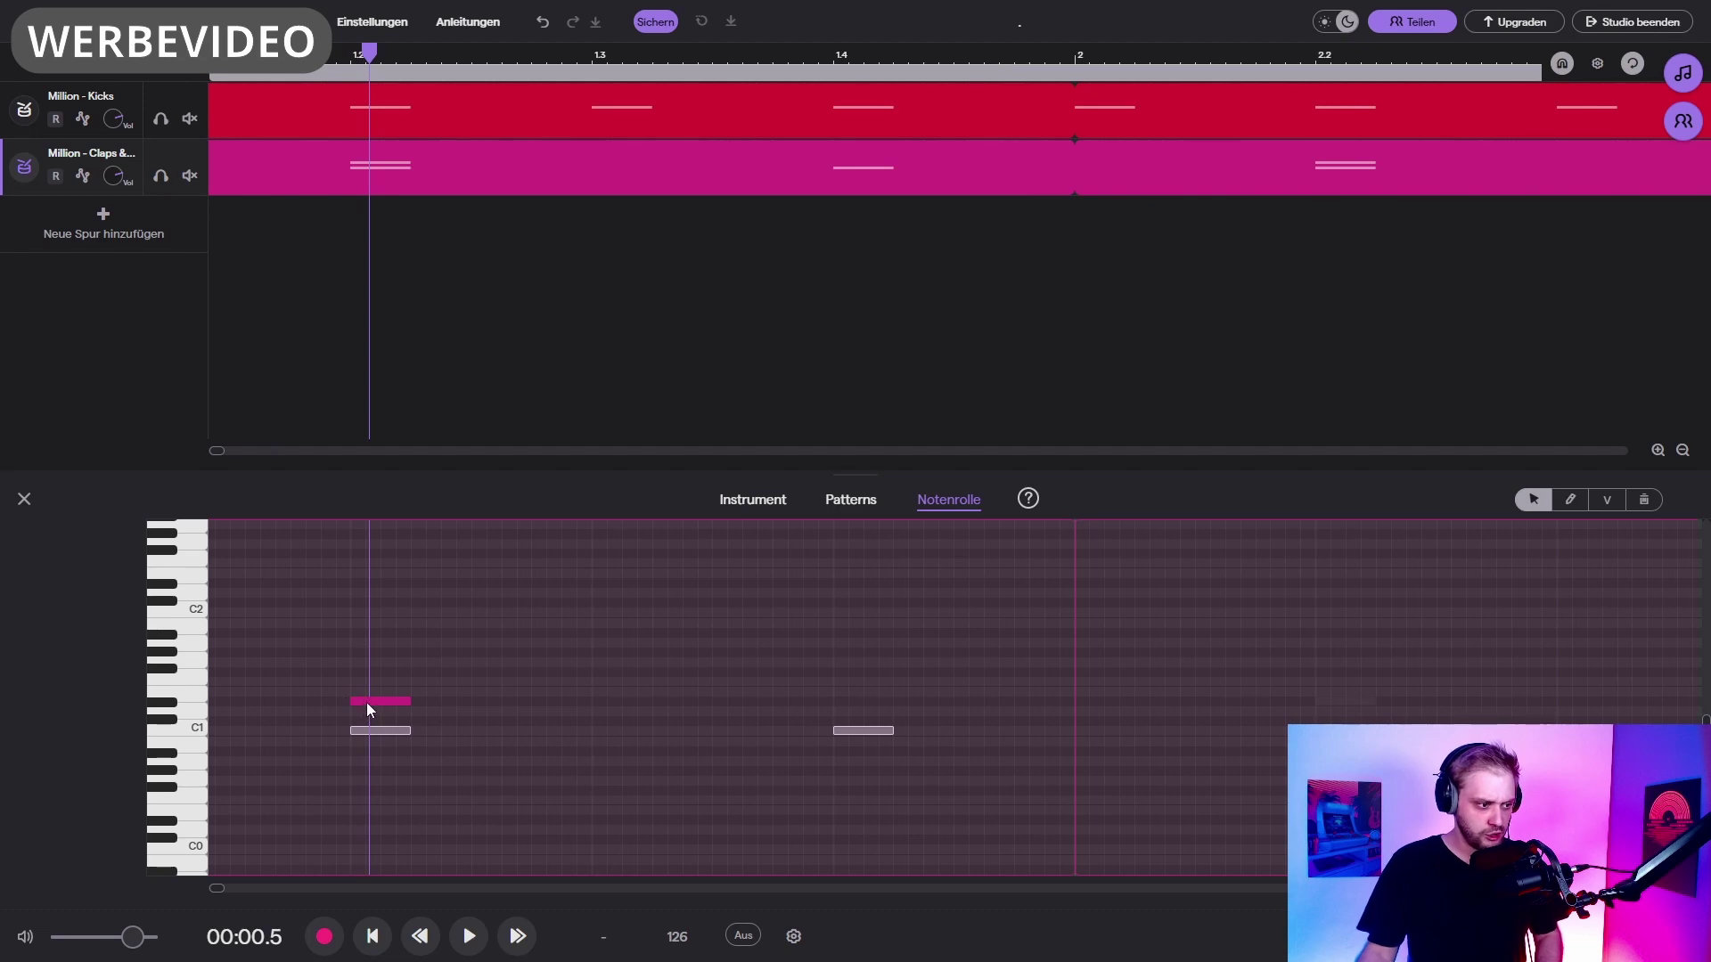
drag(377, 703, 378, 703)
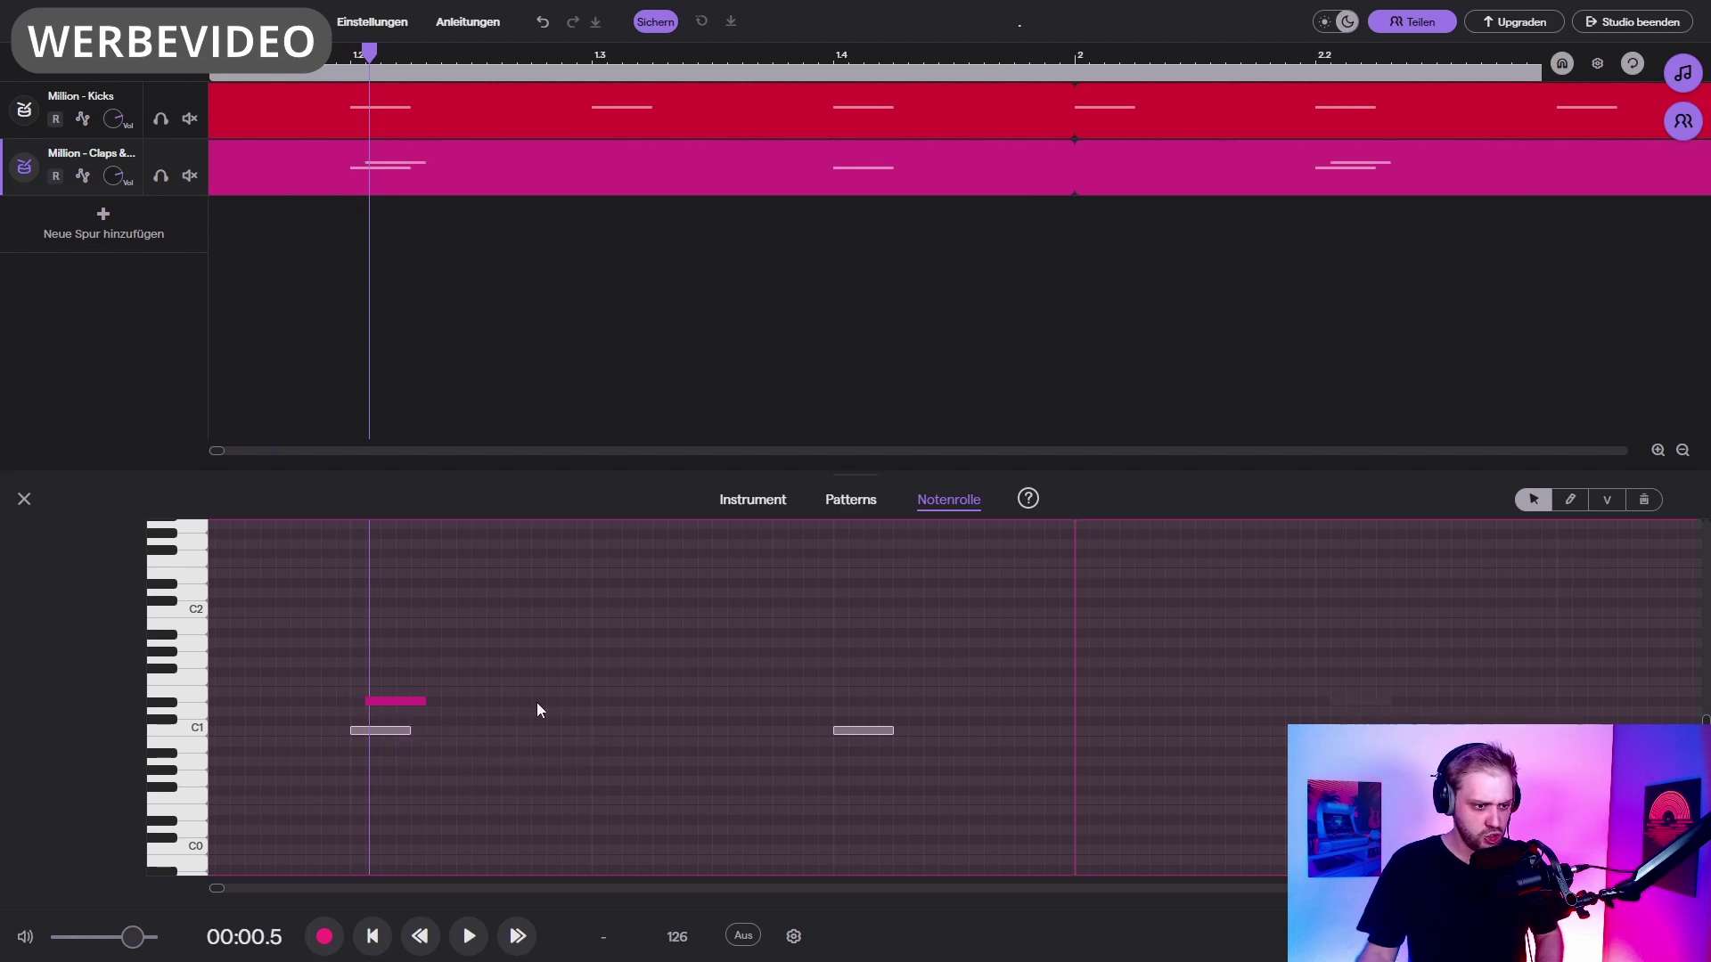
double_click(865, 705)
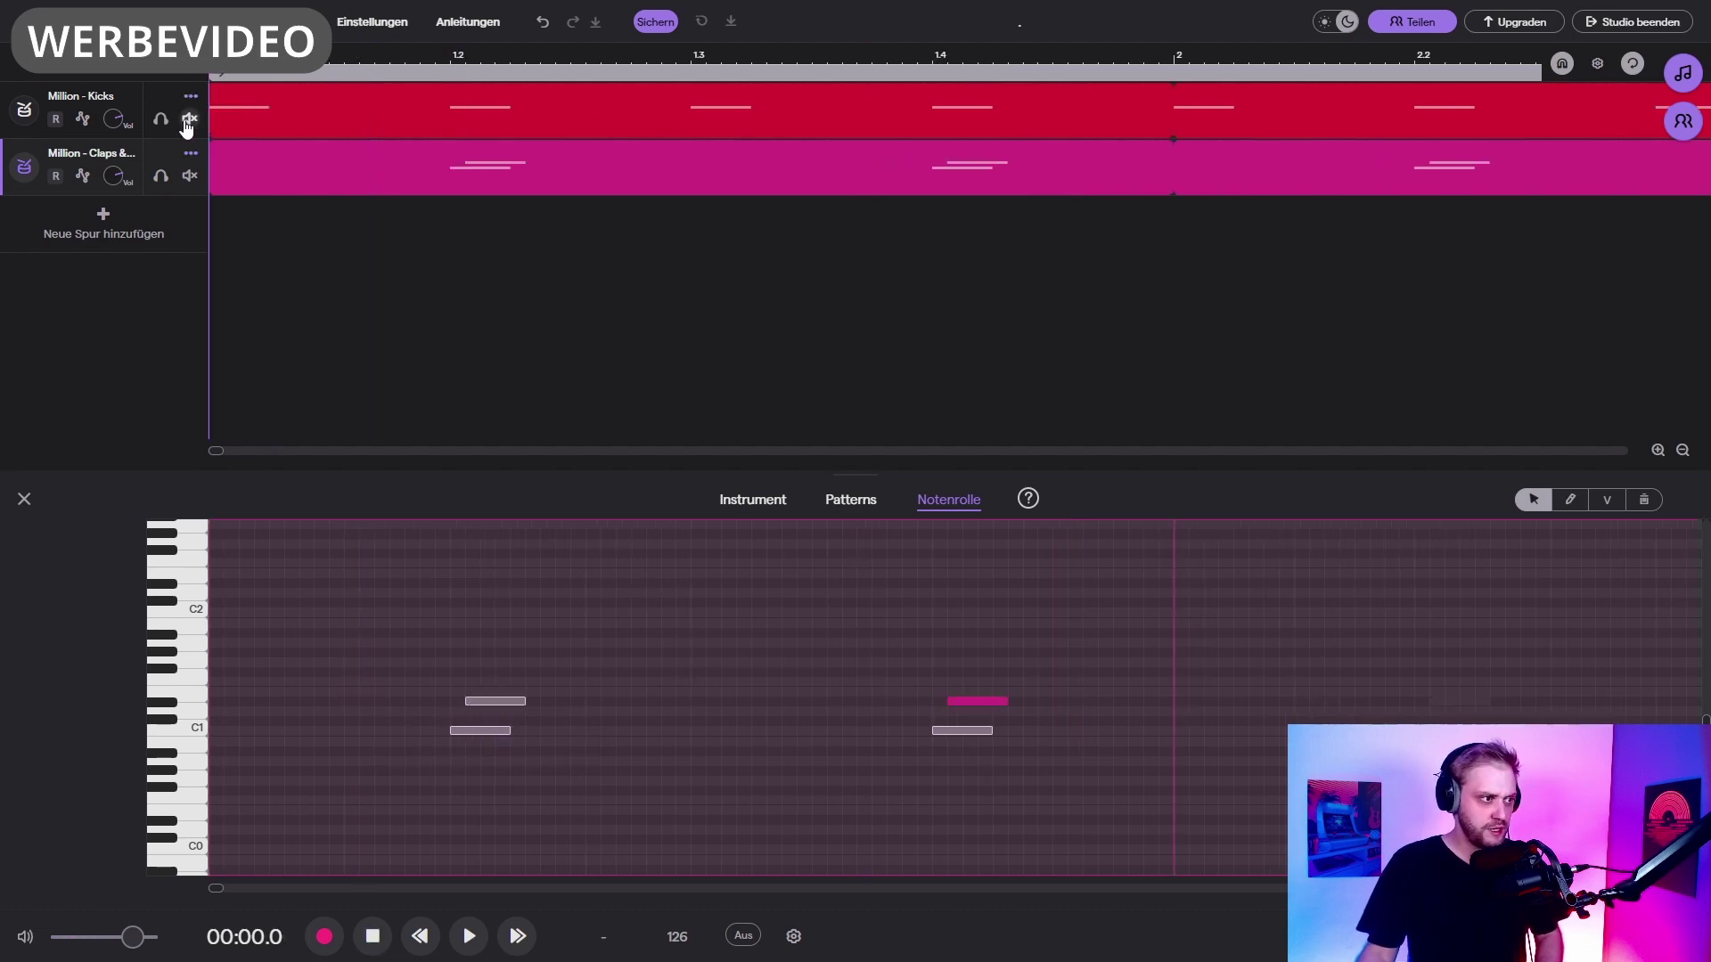
Step: Mute the Million - Kicks track and play back the layered claps on their own
click(187, 122)
mouse_move(222, 144)
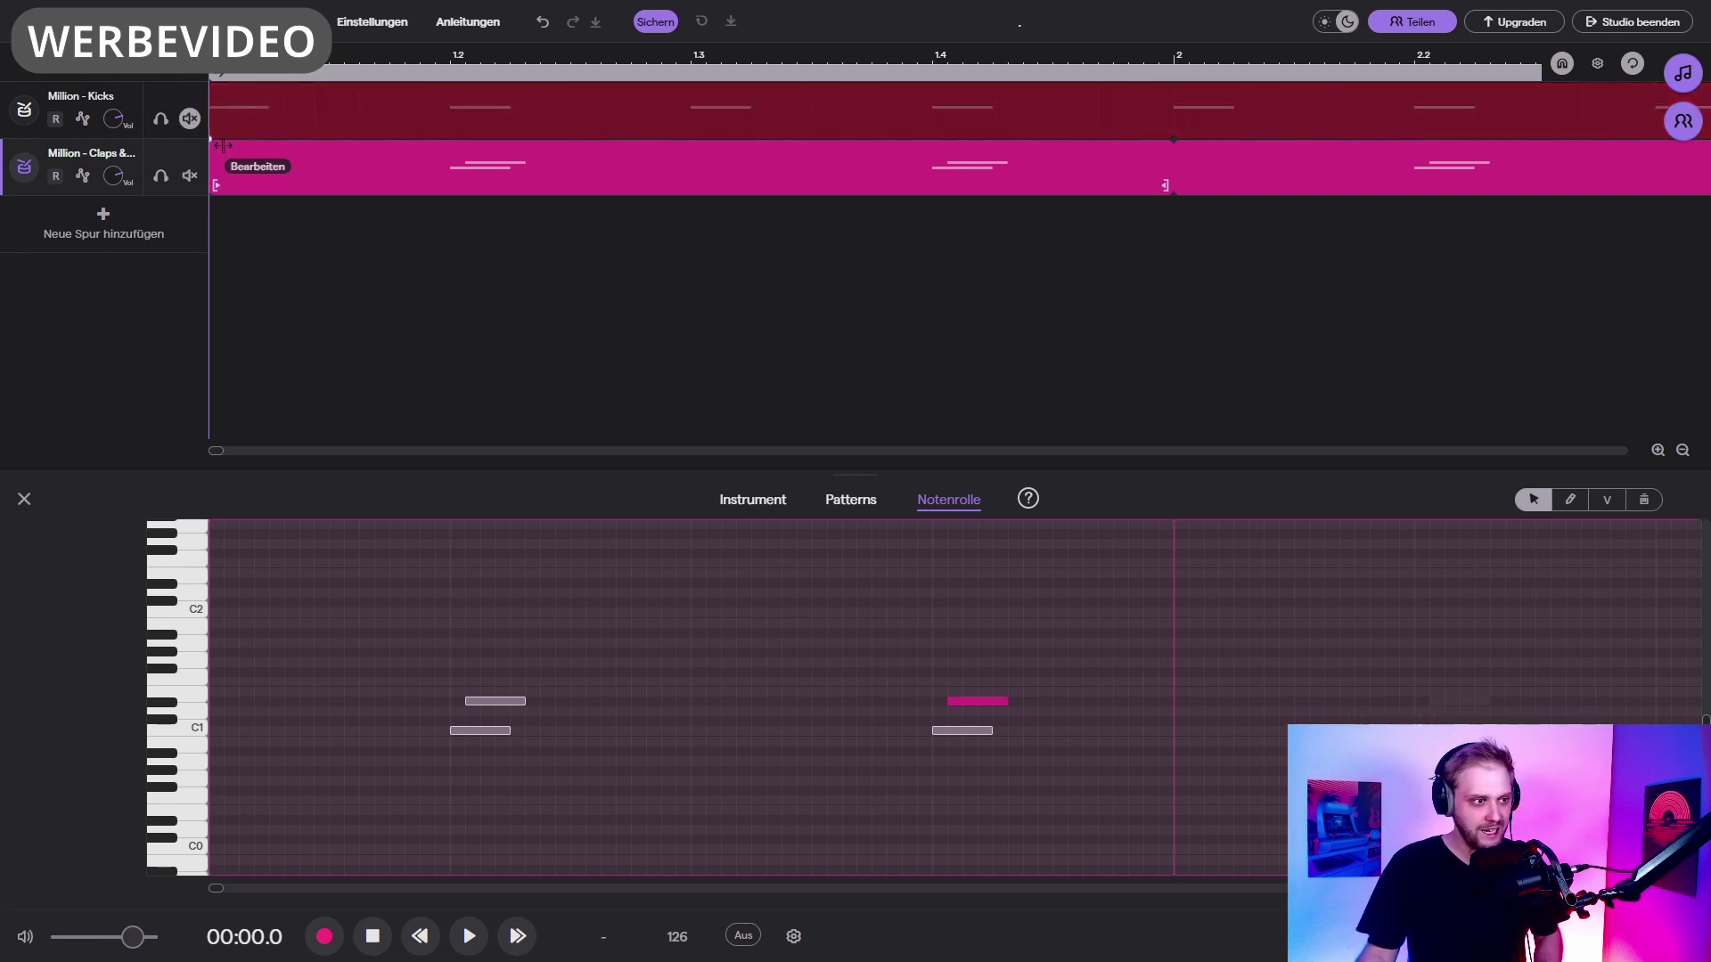
key(space)
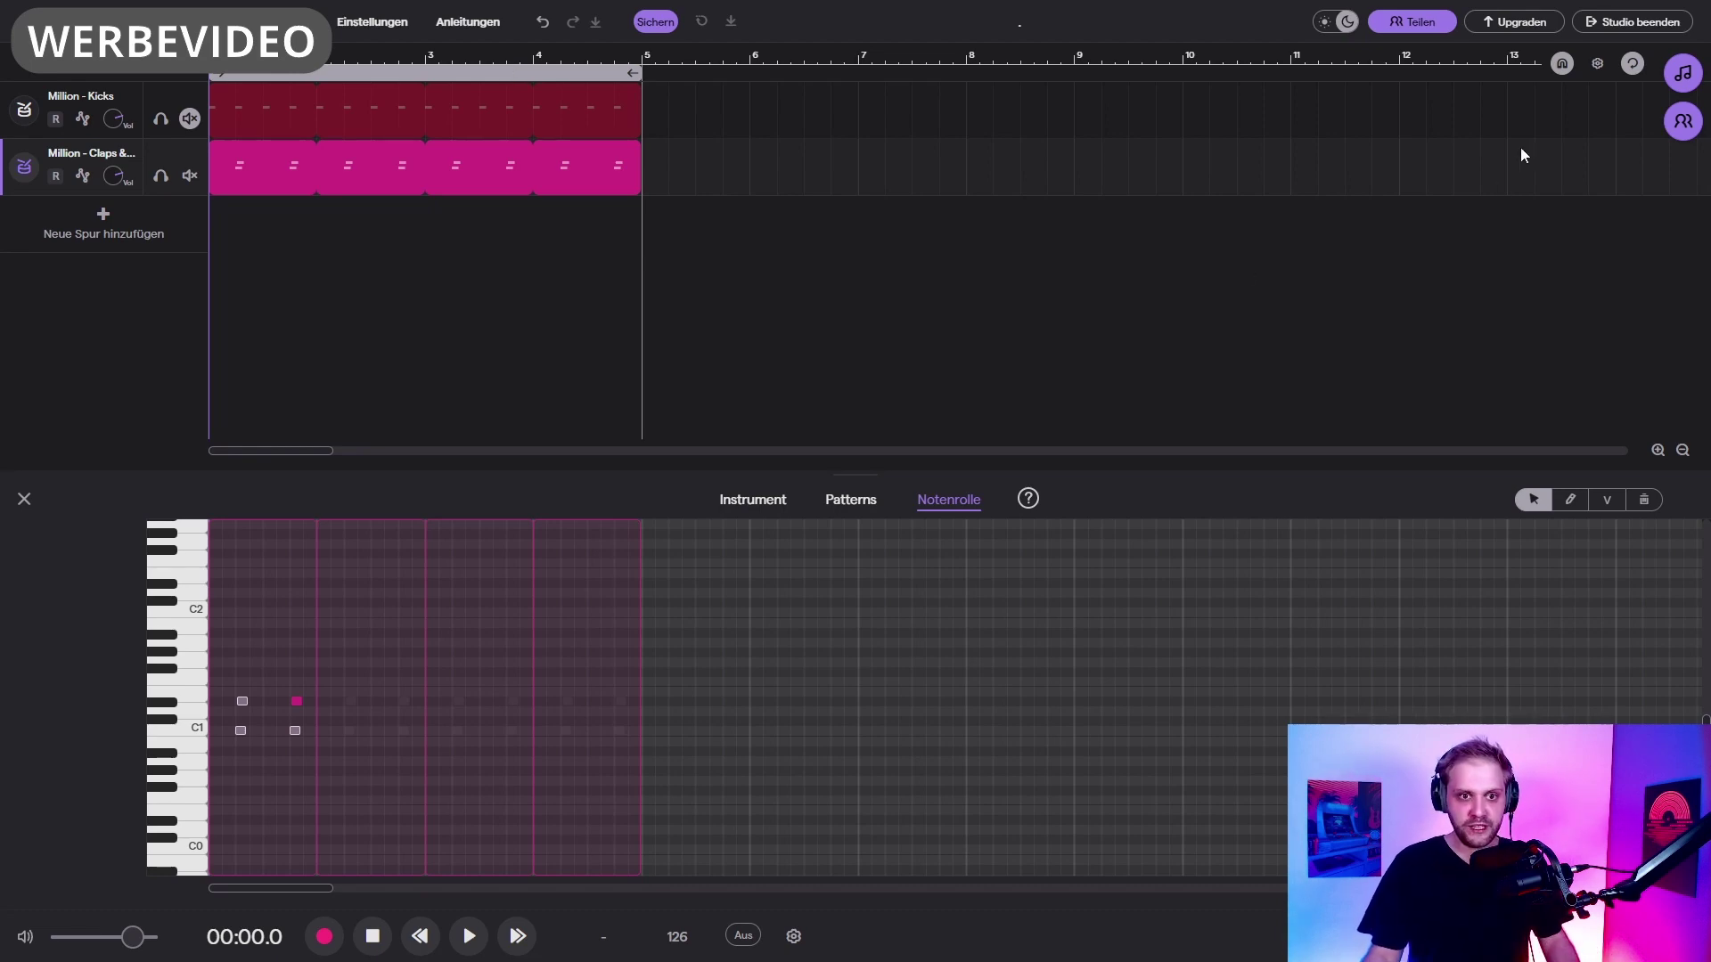
Step: Filter the loop library by MIDI, Beats and EDM and browse the matching drum loops
click(1683, 73)
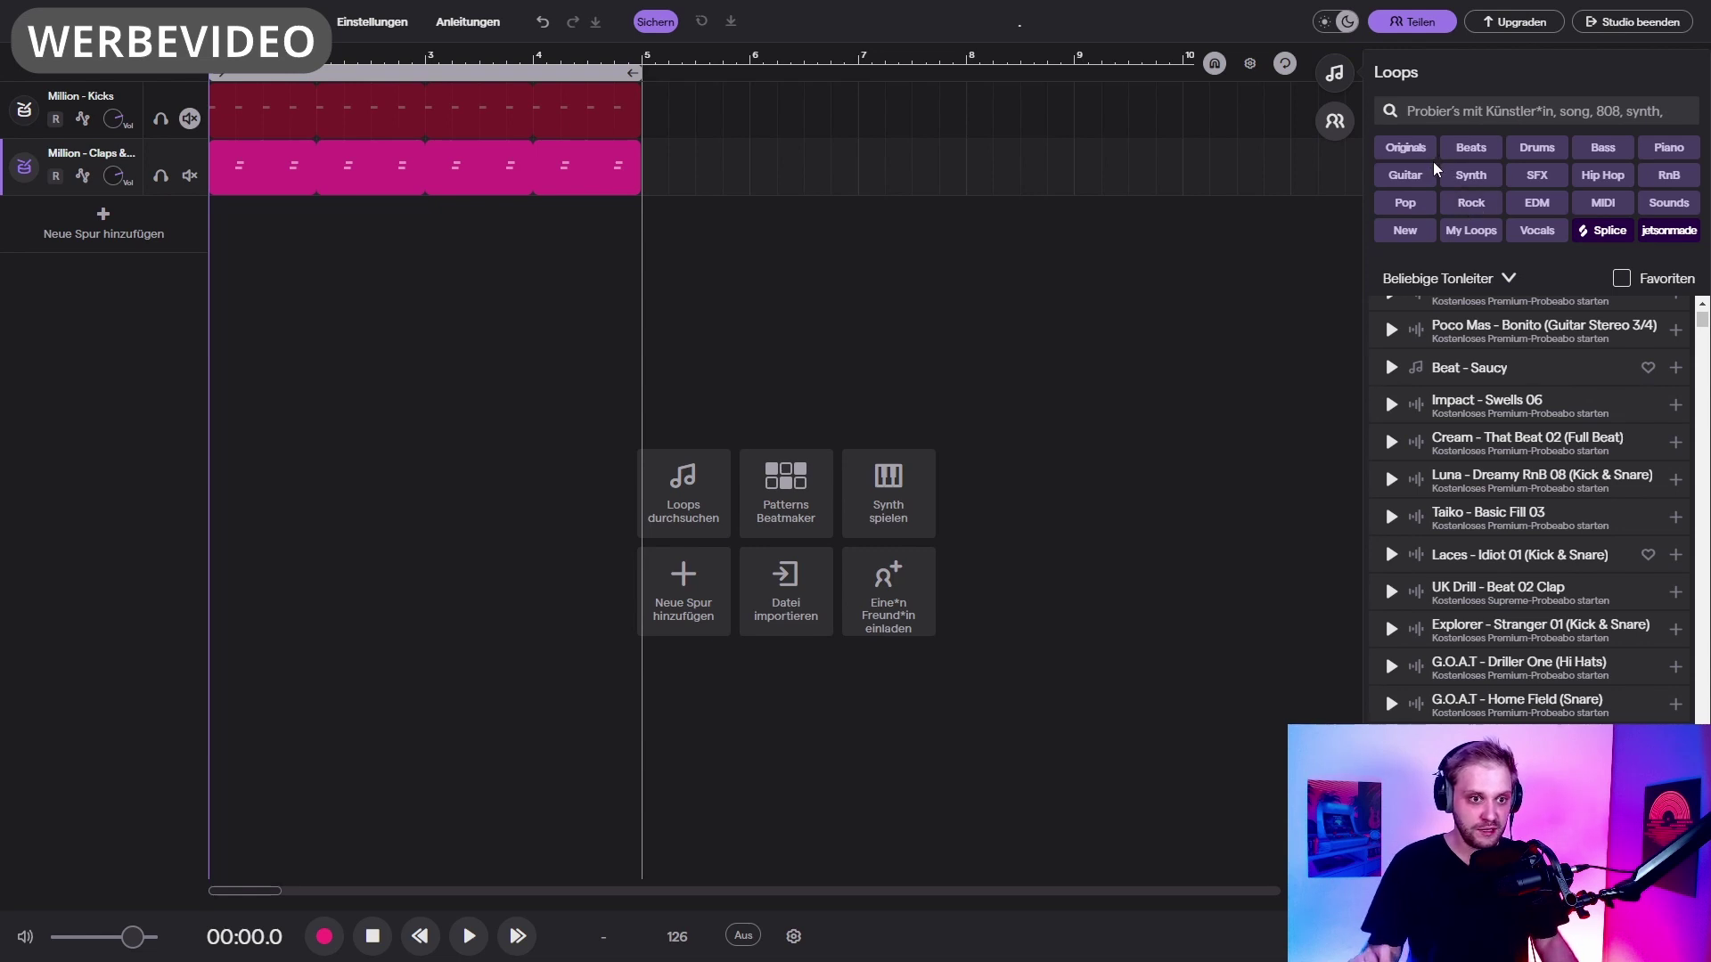
click(1603, 205)
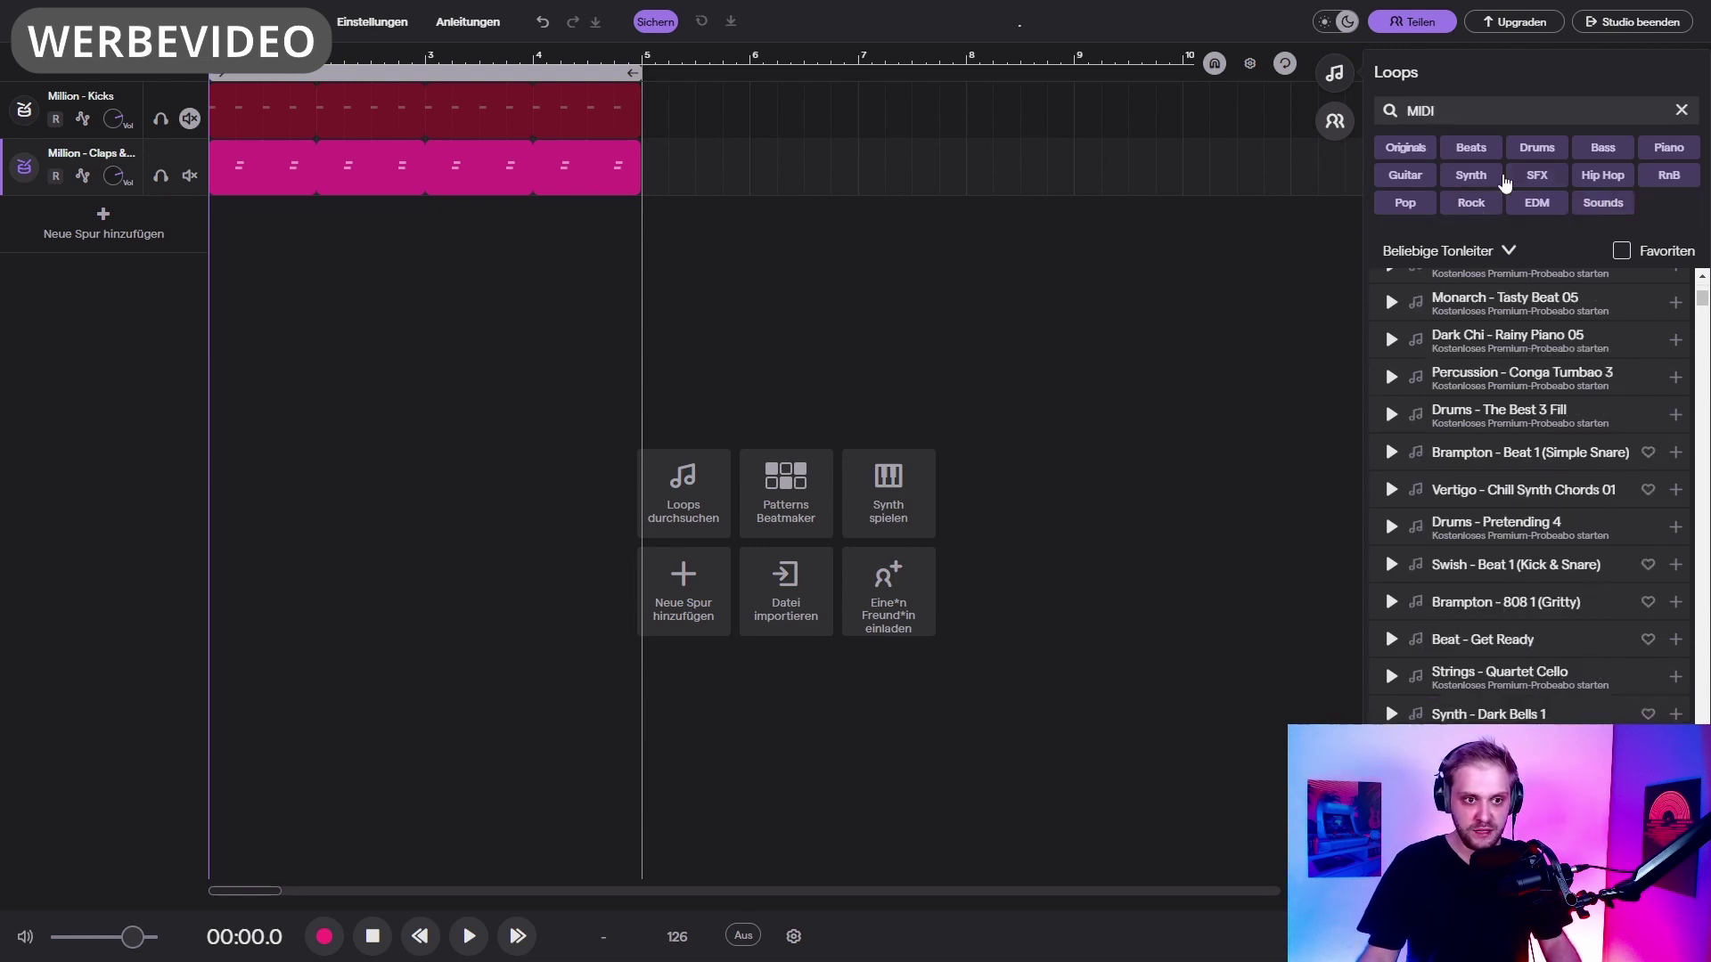
click(1472, 149)
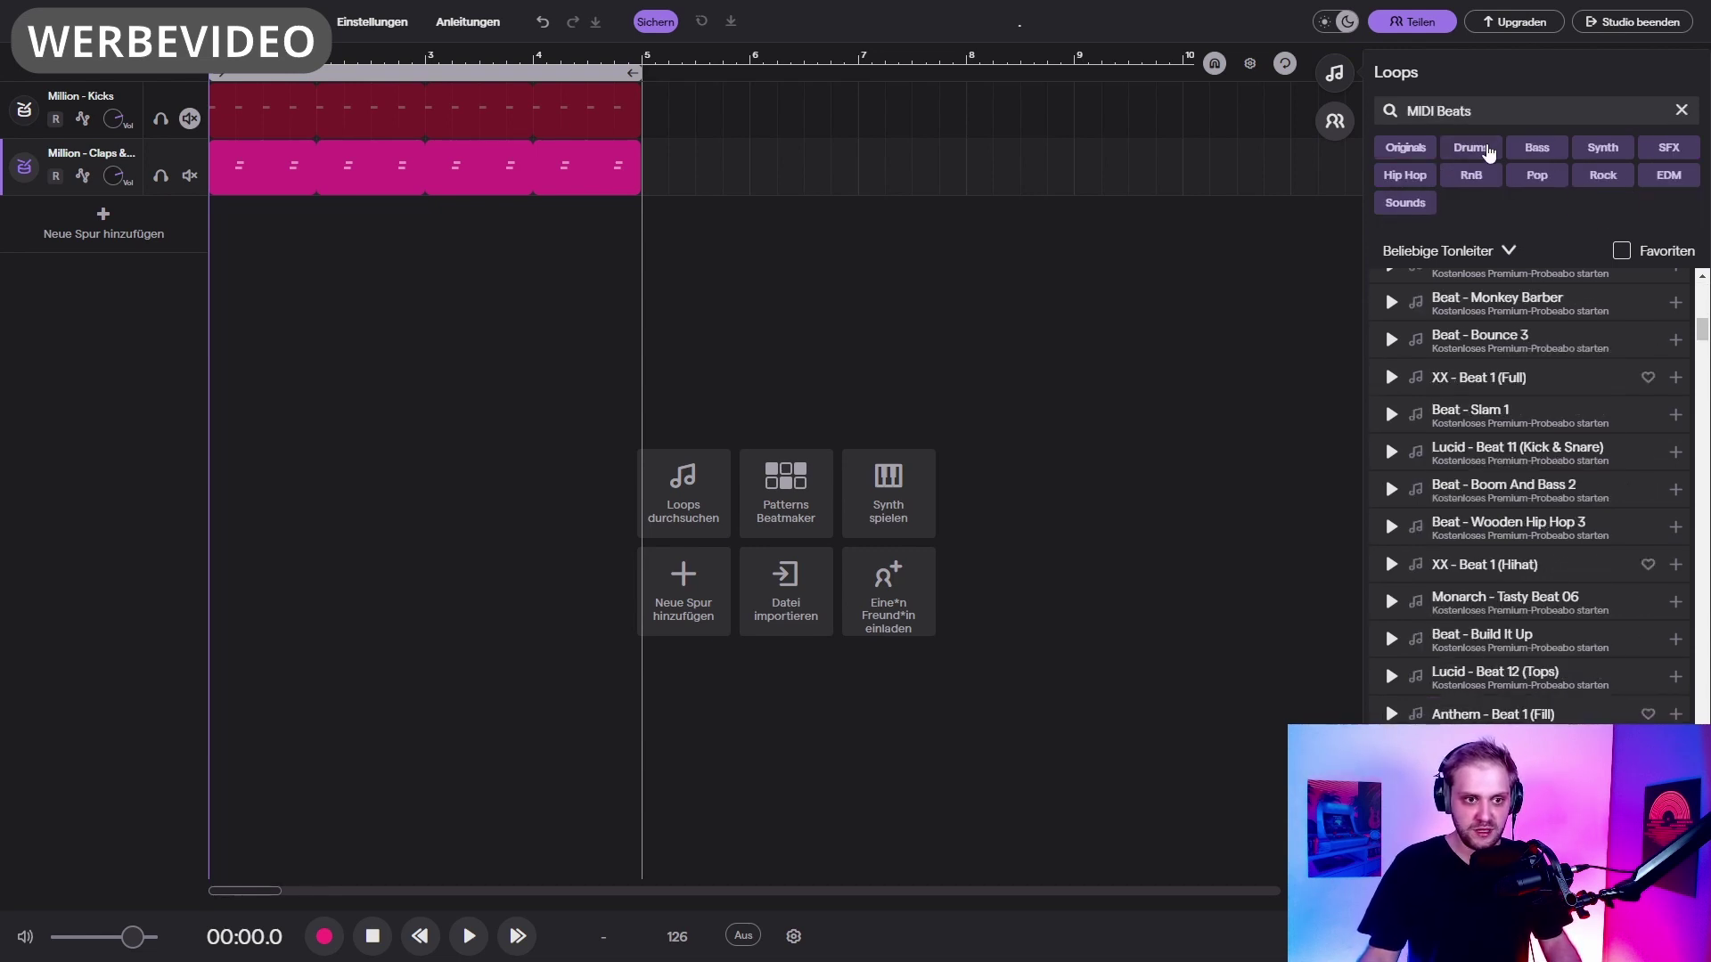
click(1654, 182)
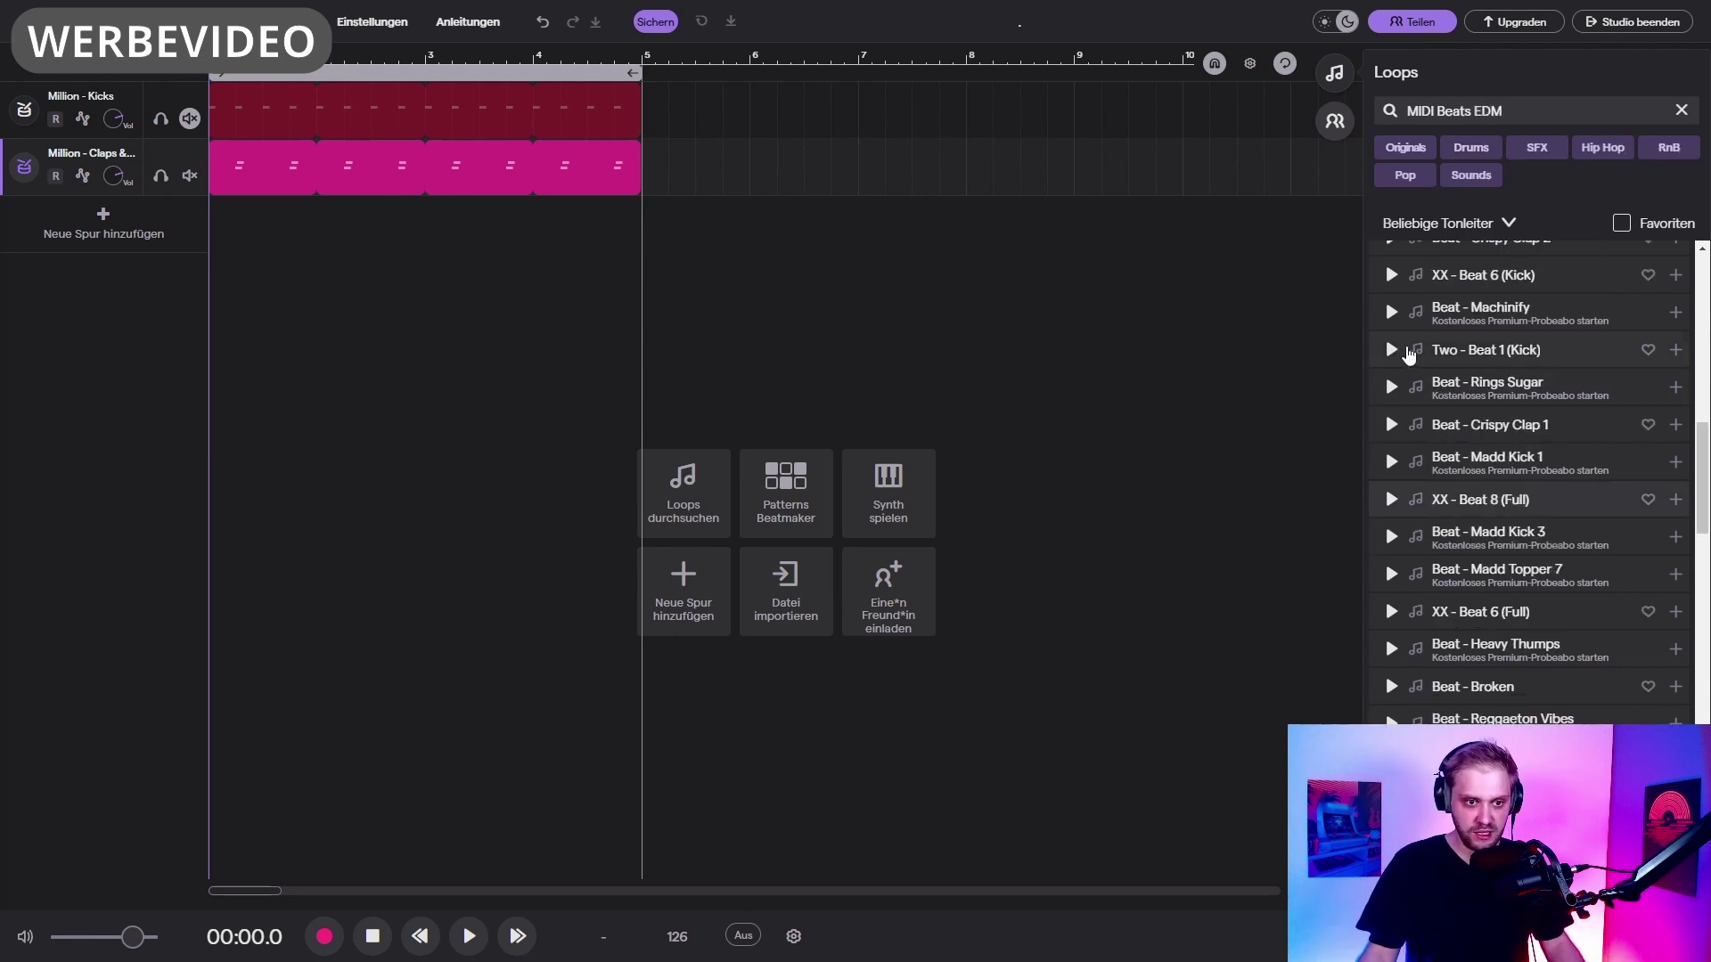
scroll(1441, 339, up, 2)
scroll(1441, 338, down, 2)
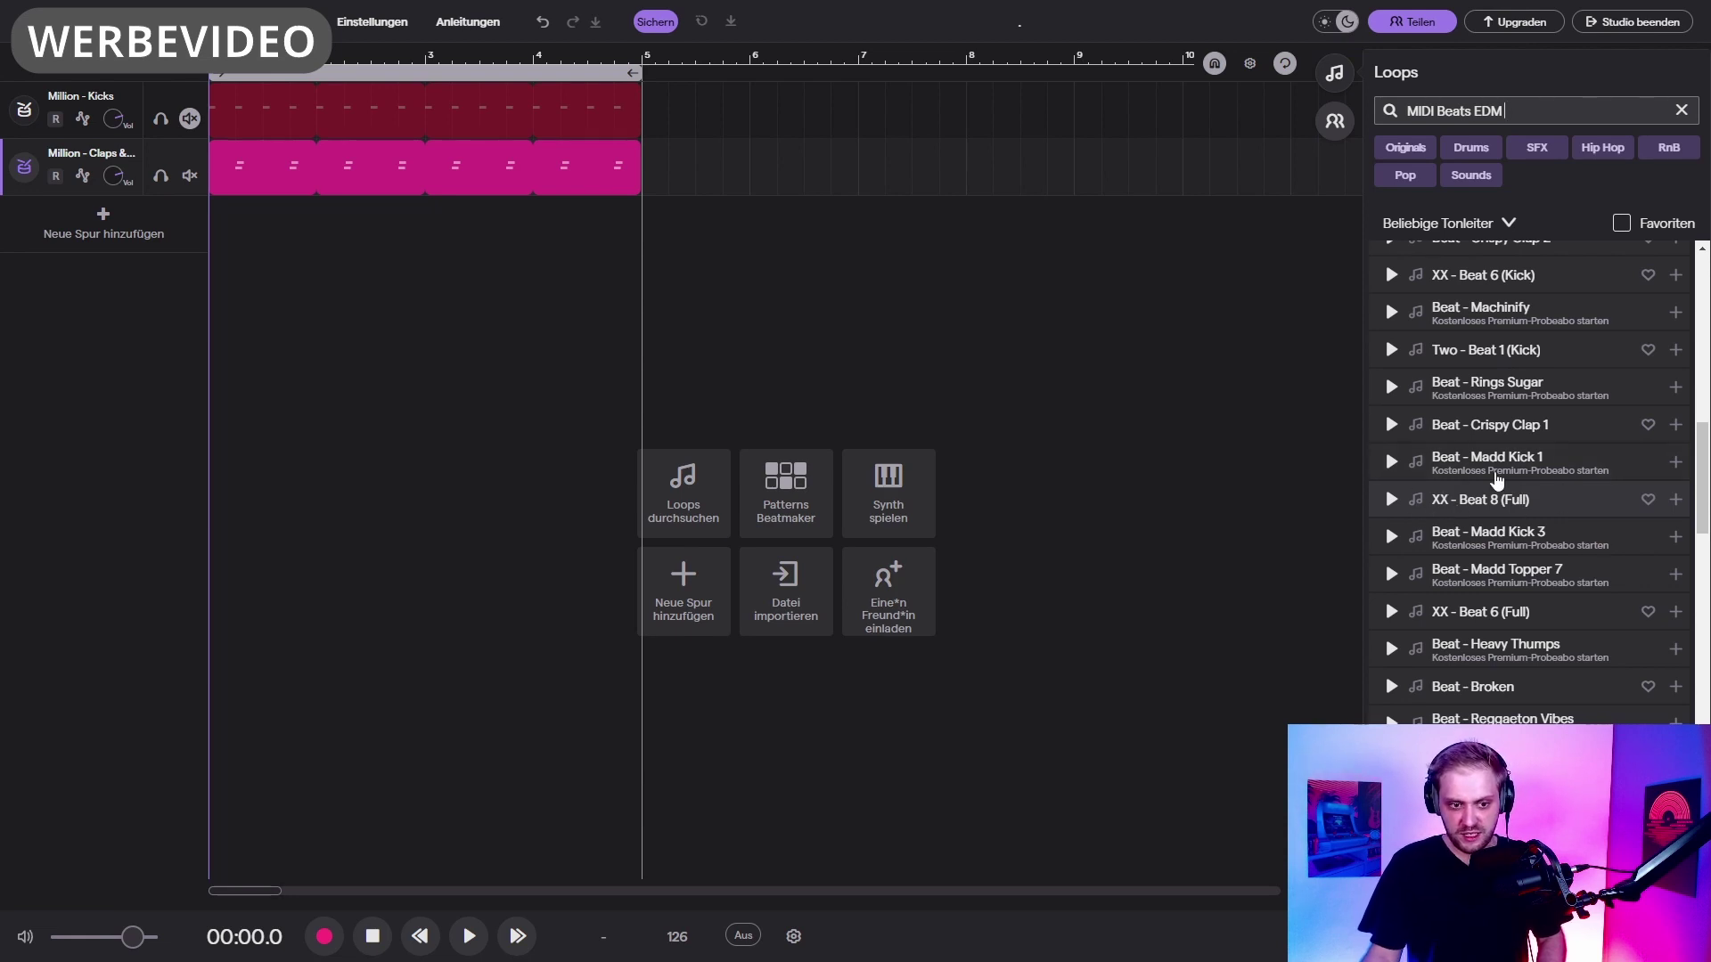
Step: Search the loop library for "xx beat" and add the XX - Beat 8 (Tops) loop as a new track starting at bar 1
triple_click(1542, 119)
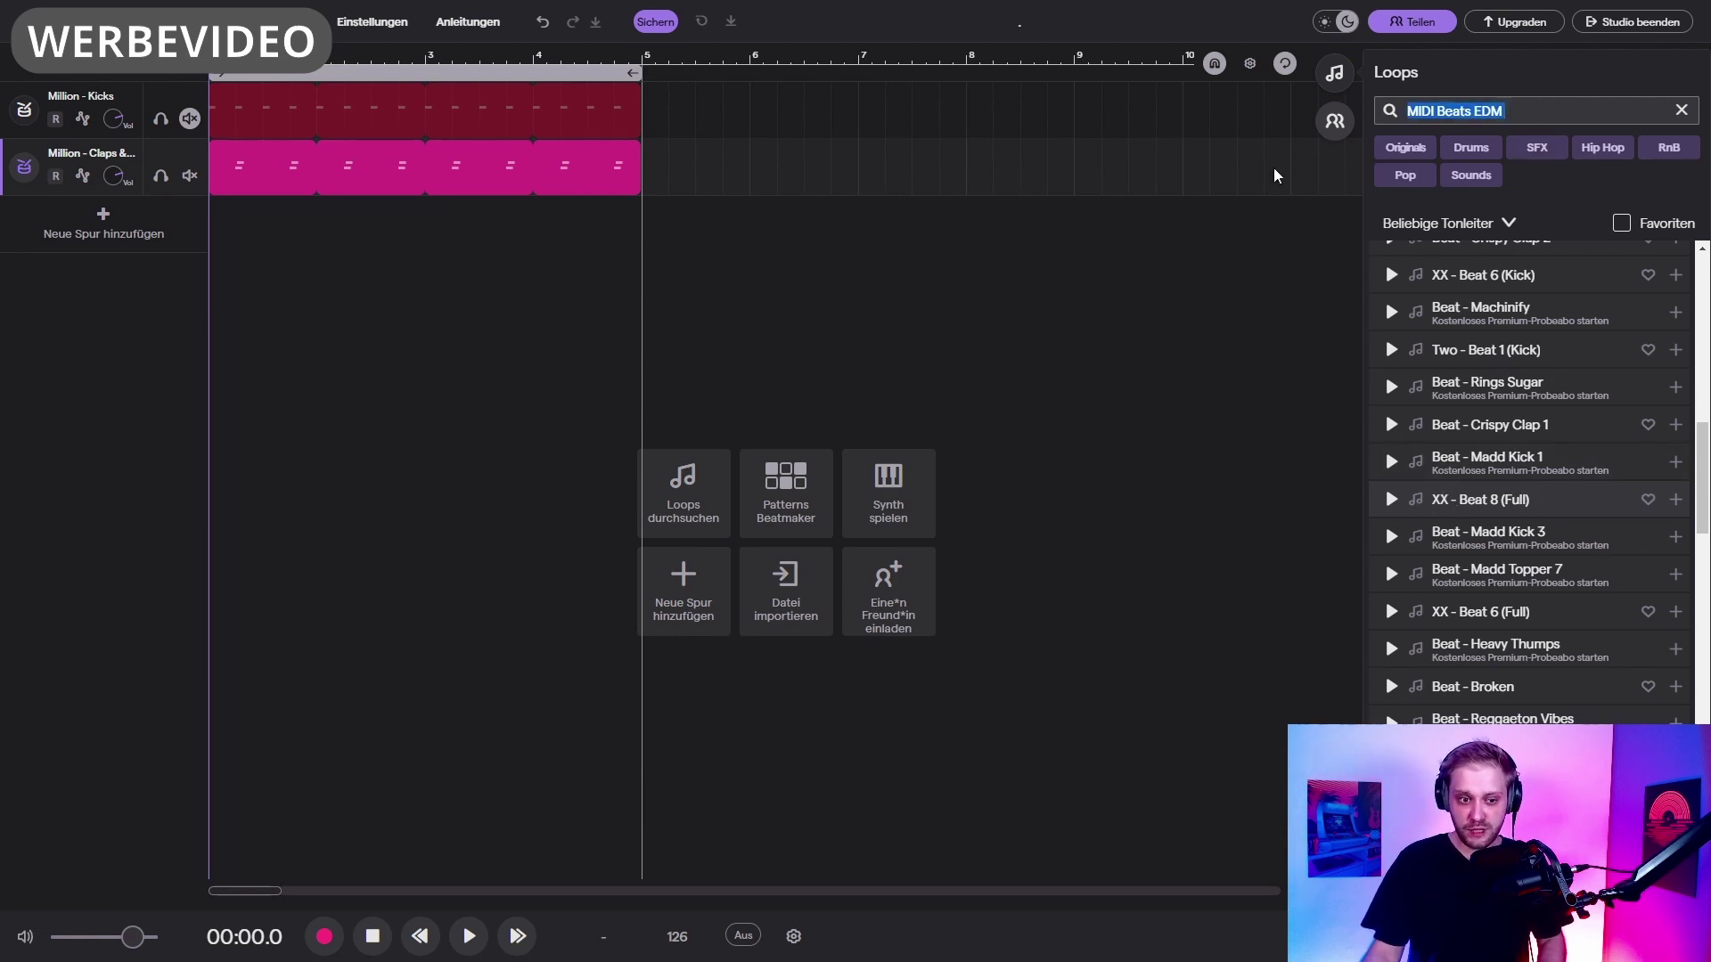
text(xx beat)
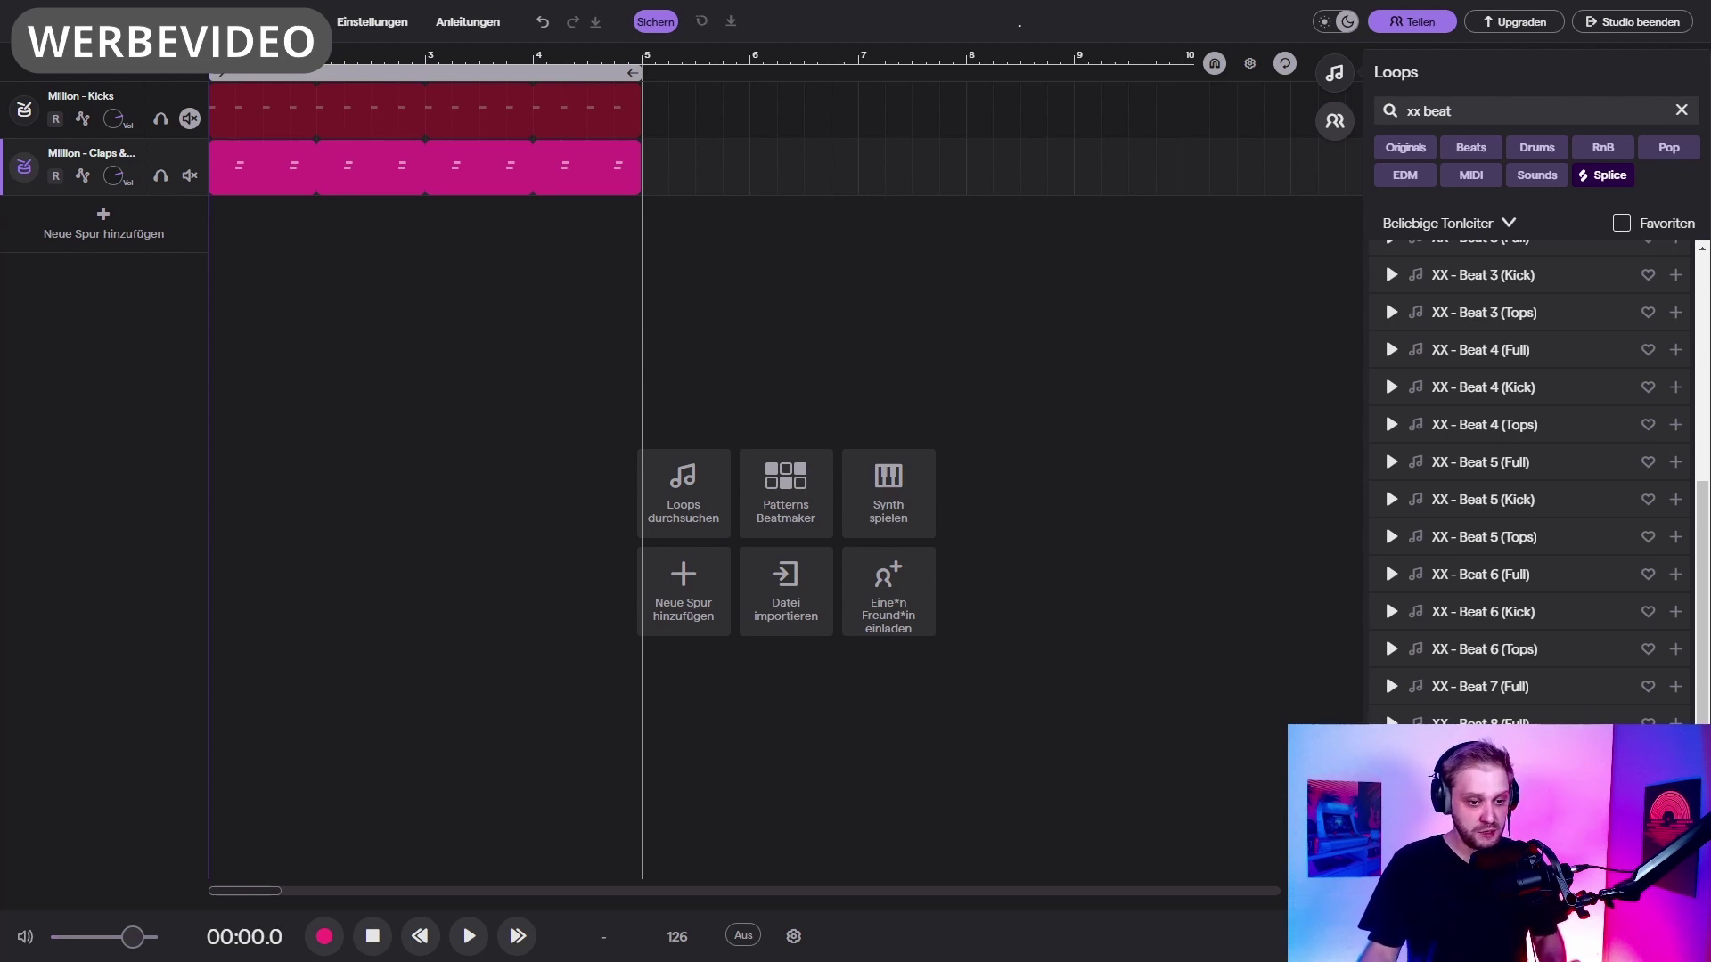
drag(1462, 761, 236, 229)
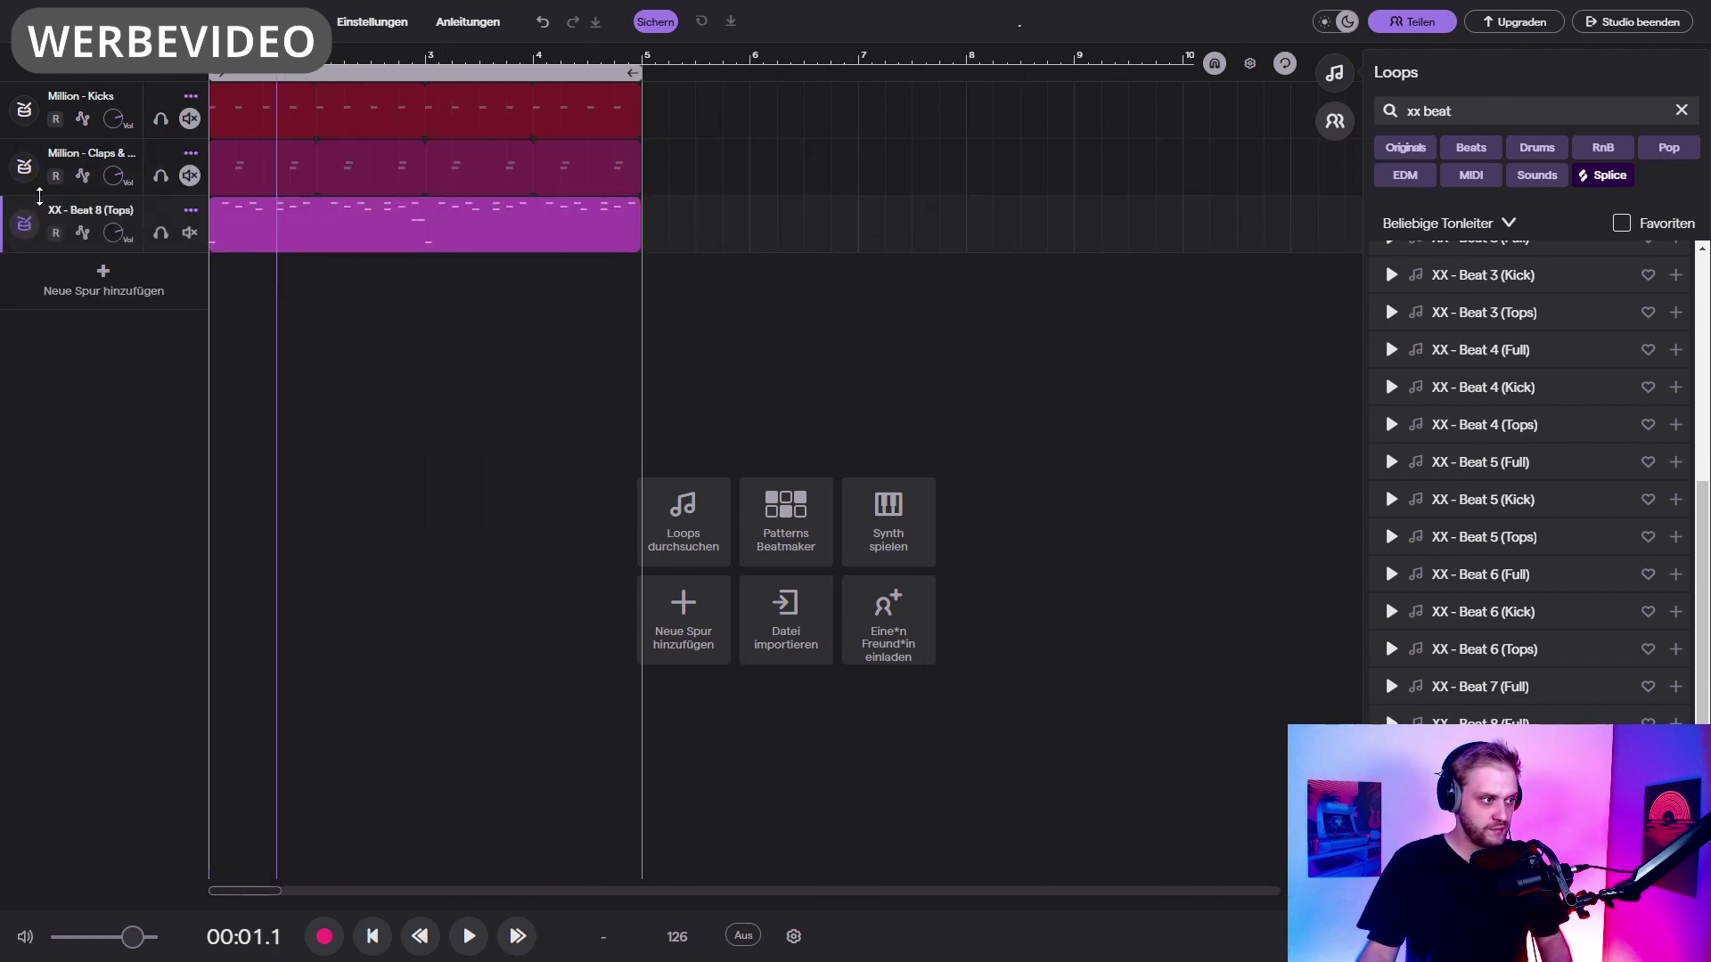
Step: Remove the hit on the first step of bar 1 in the second Other row of the XX - Beat 8 (Tops) pattern
click(24, 224)
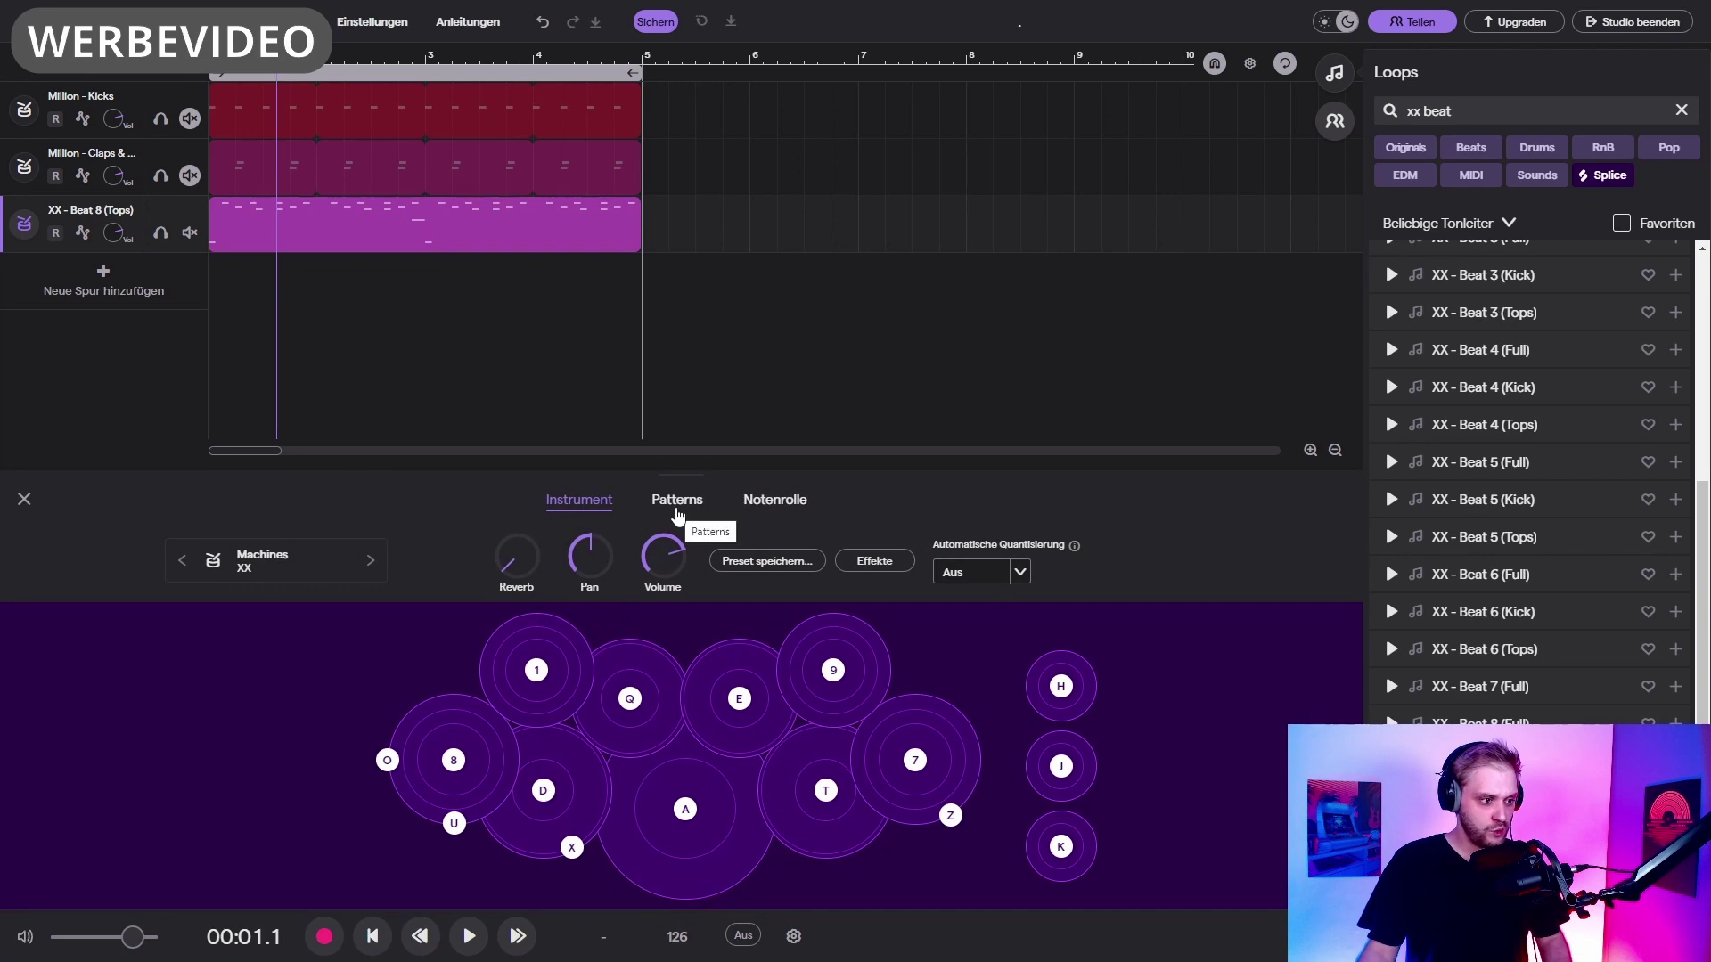
click(677, 500)
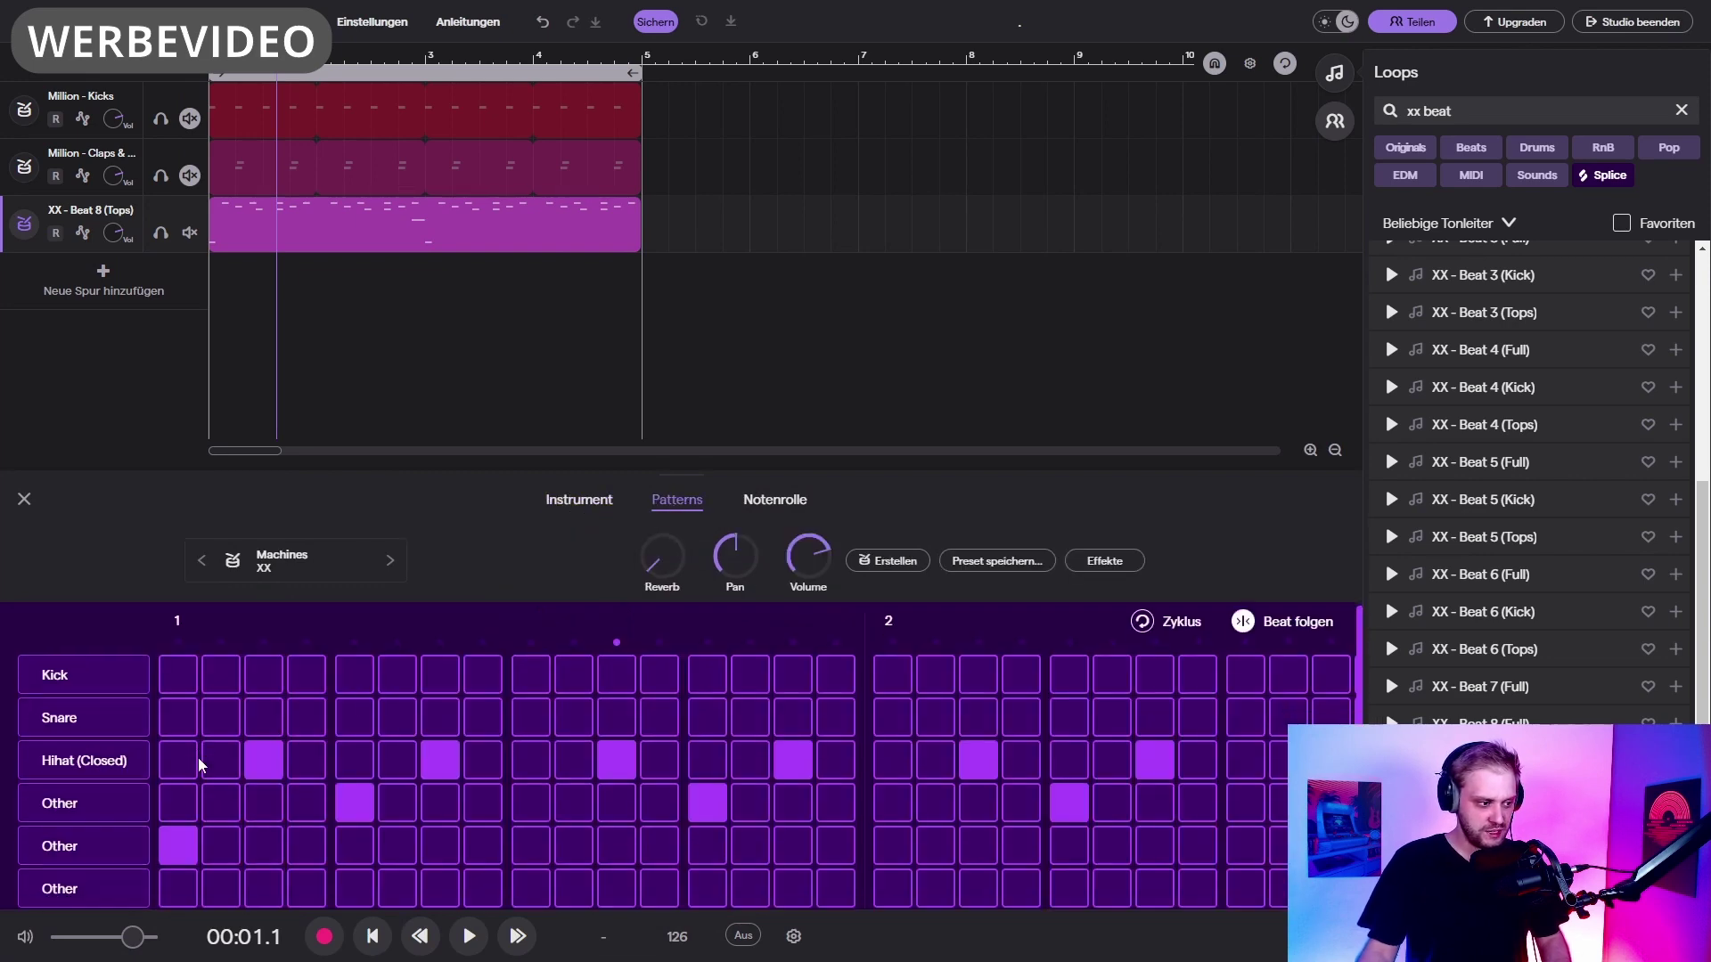
scroll(200, 764, down, 1)
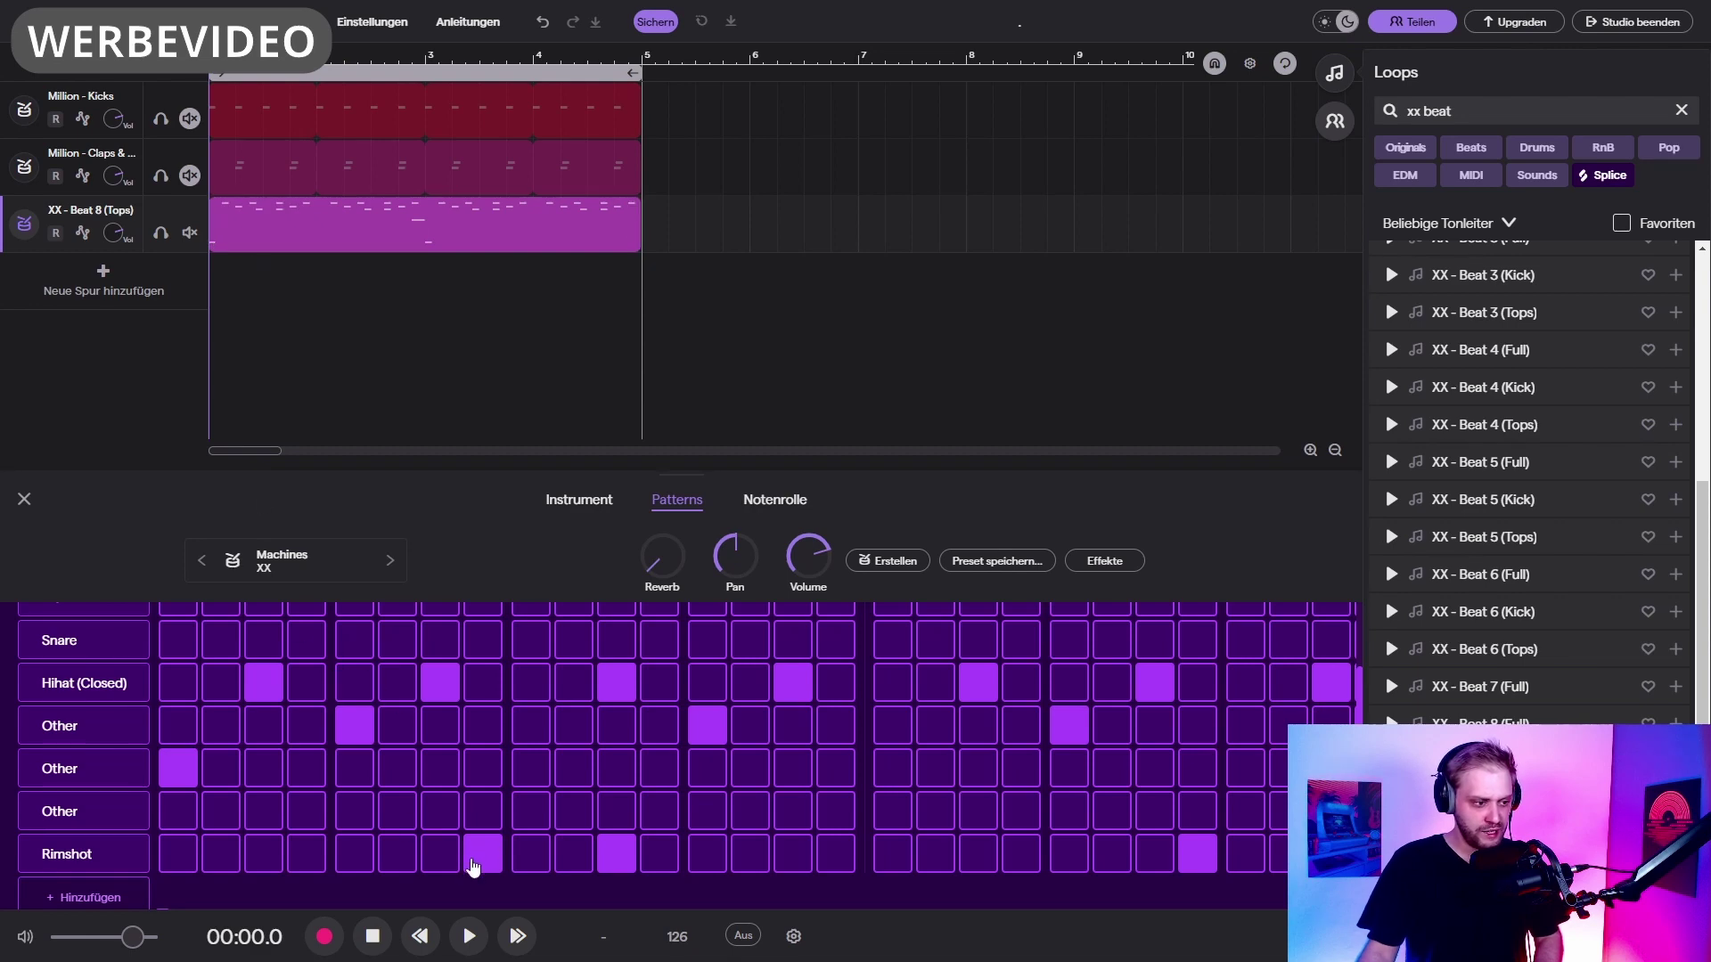
key(space)
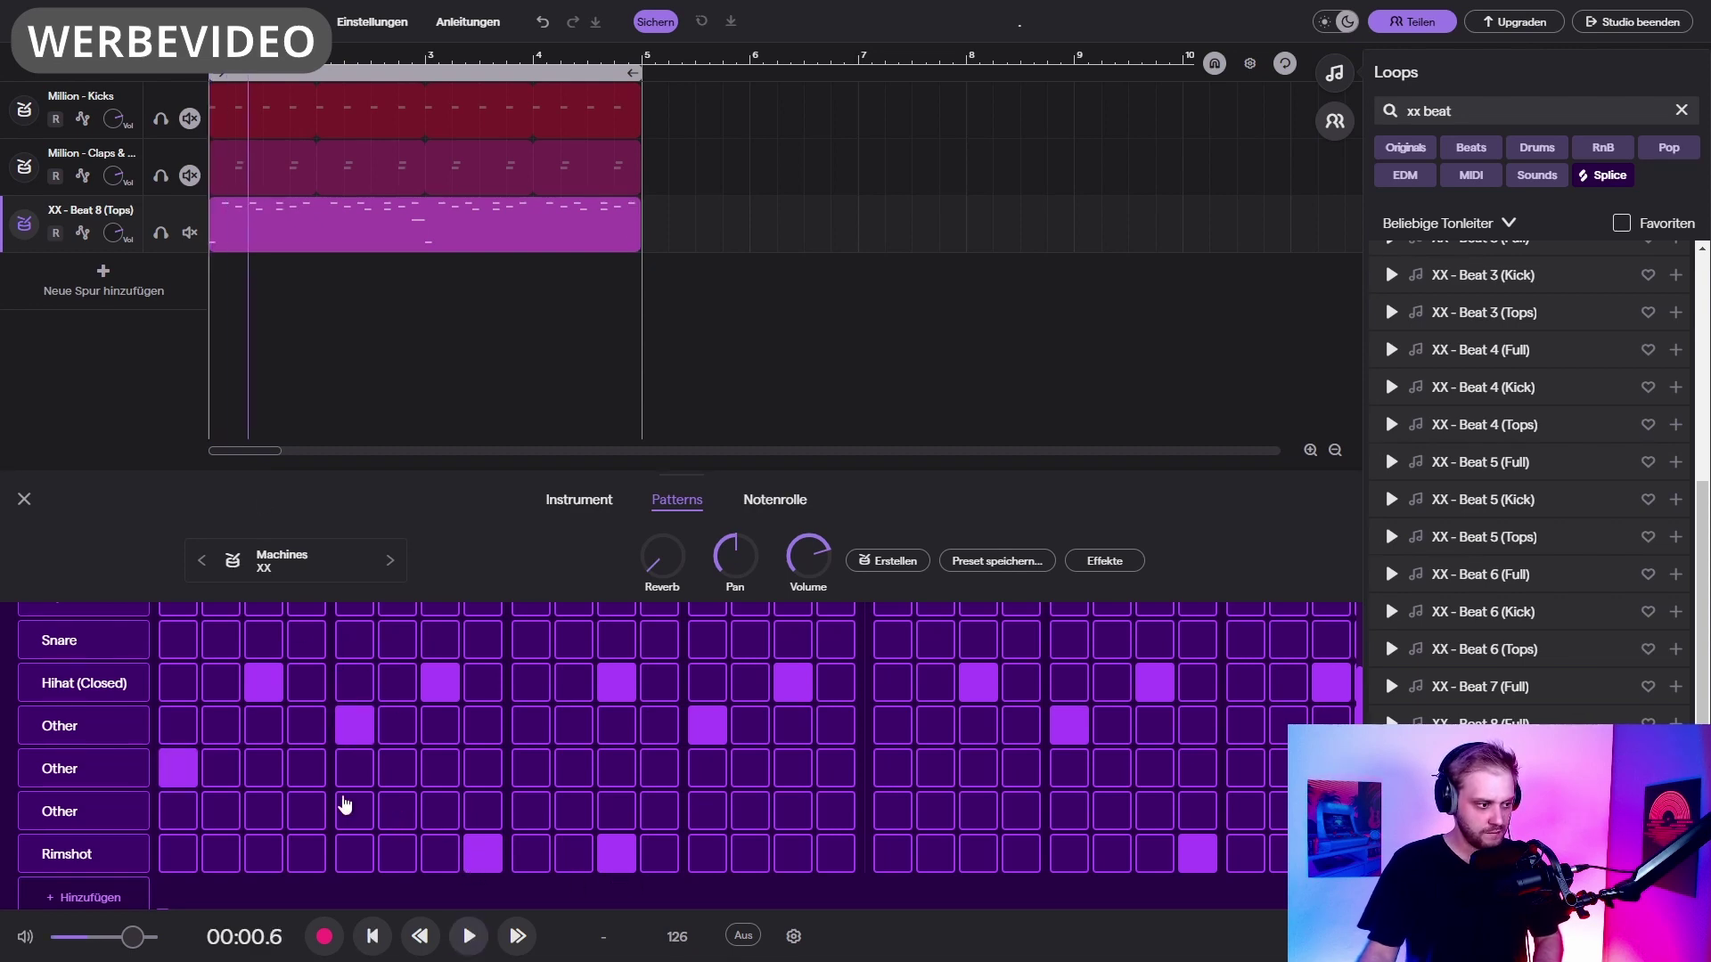
click(181, 770)
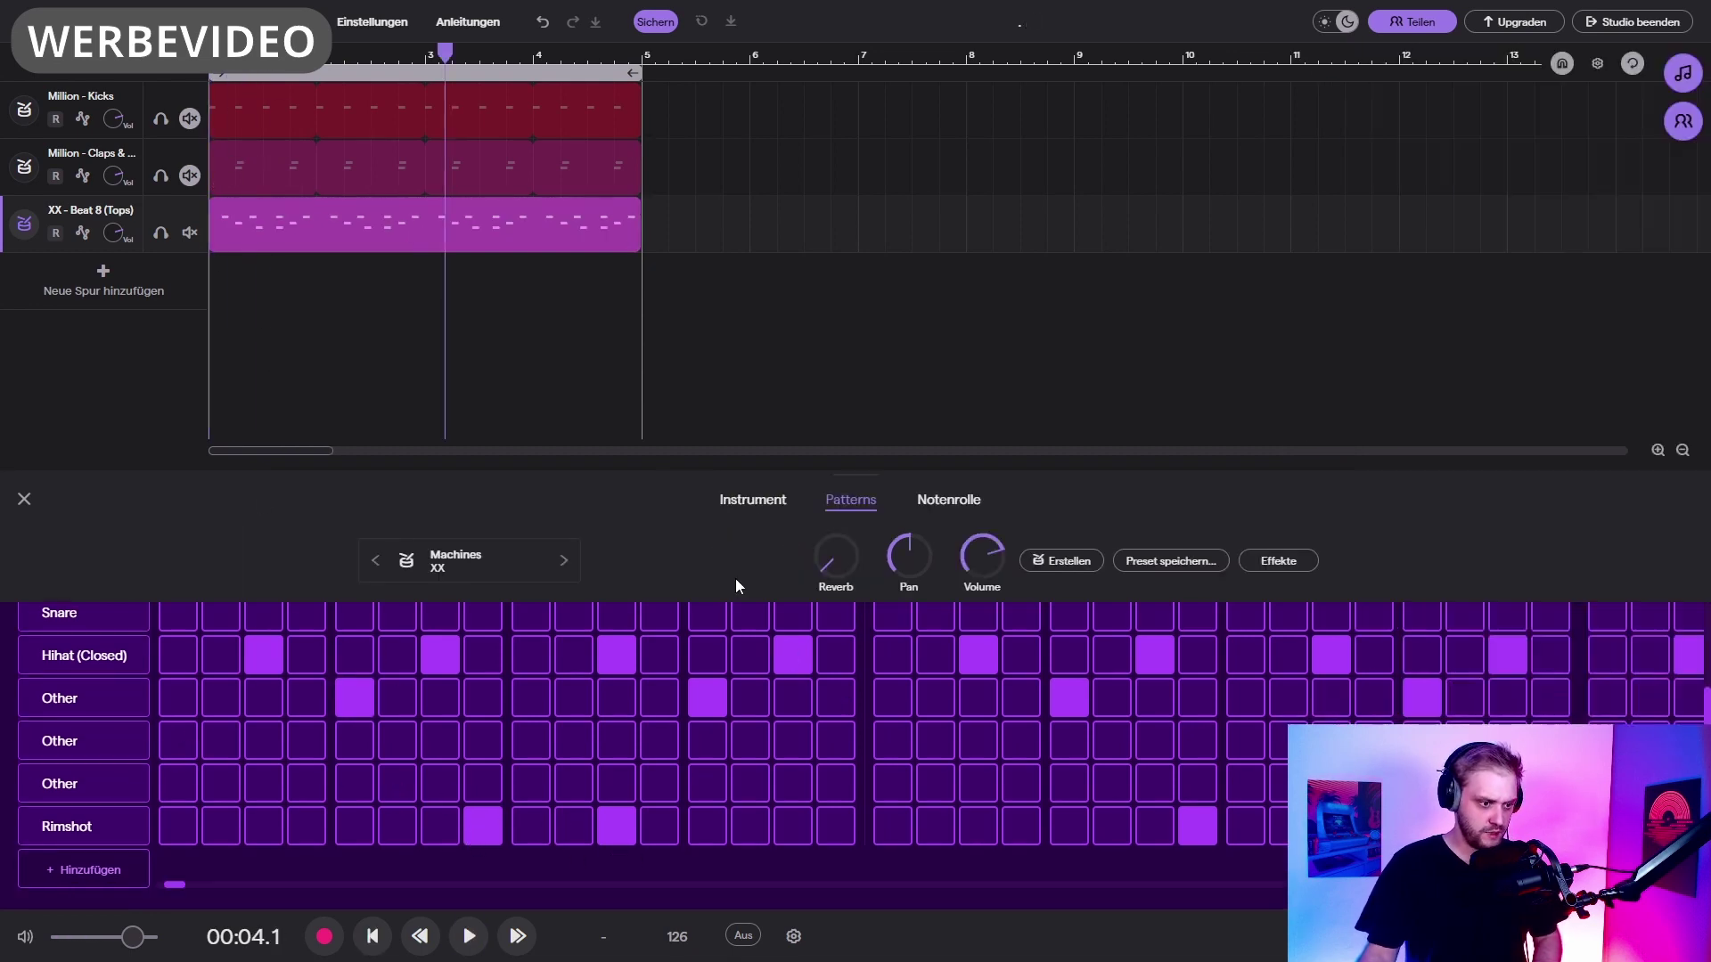
Step: Play back the edited XX - Beat 8 (Tops) pattern from the start of the song
drag(445, 54, 127, 73)
key(space)
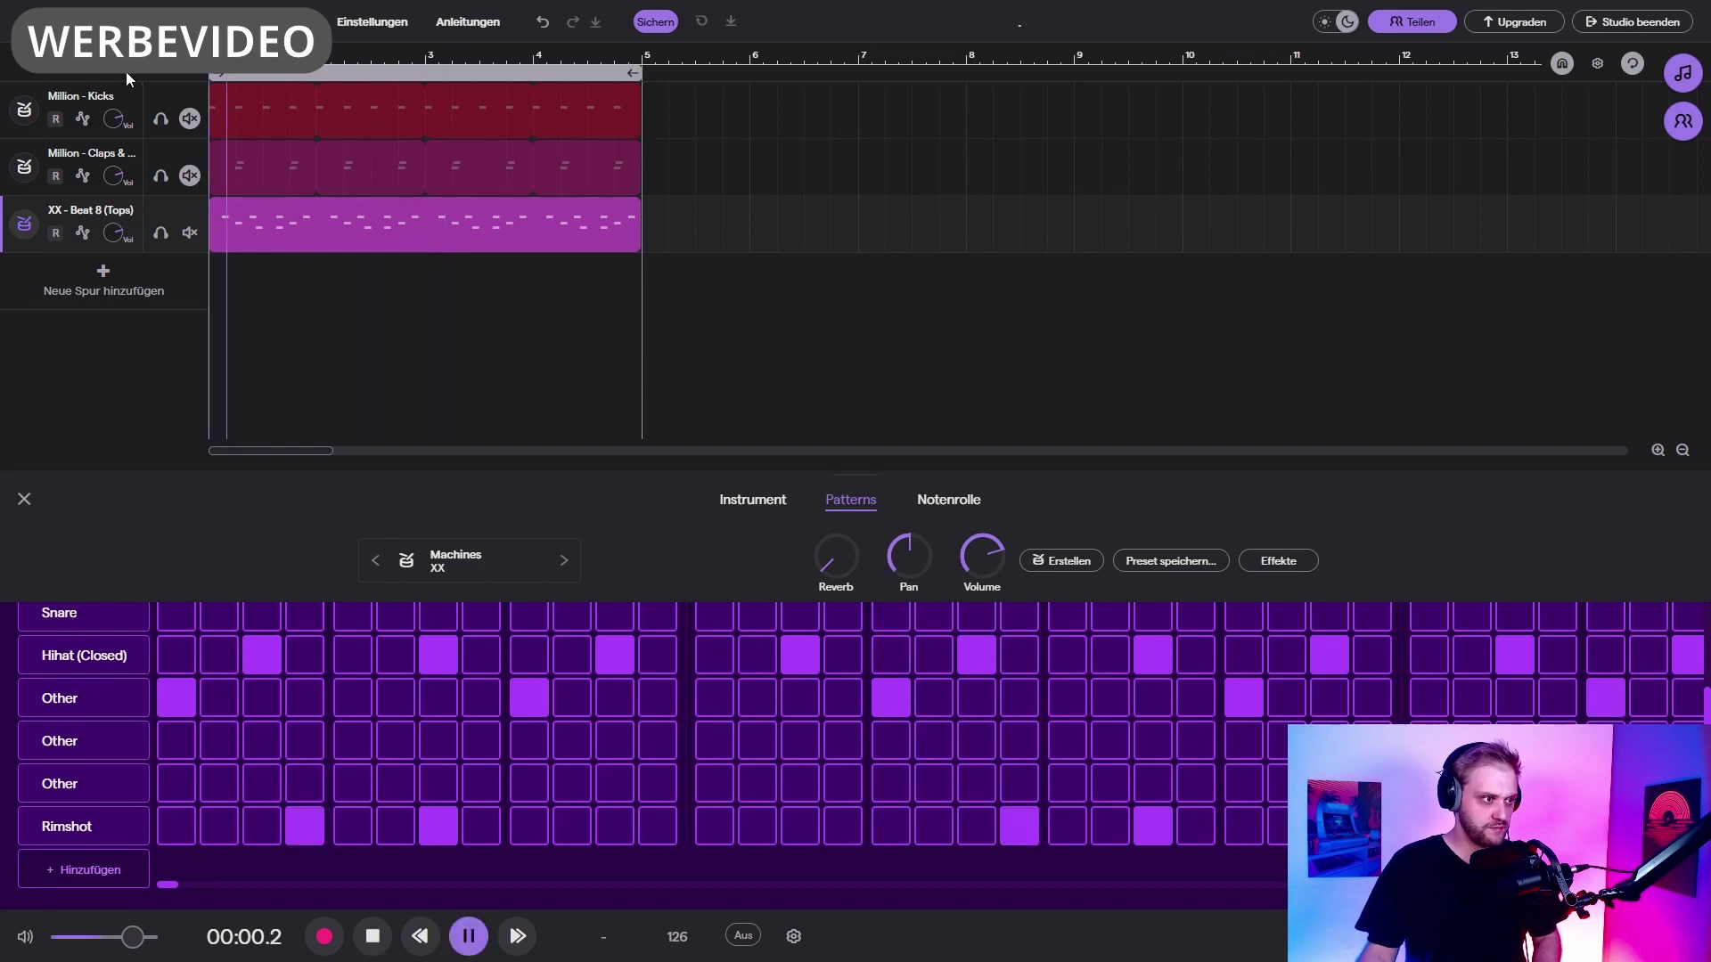
mouse_move(226, 109)
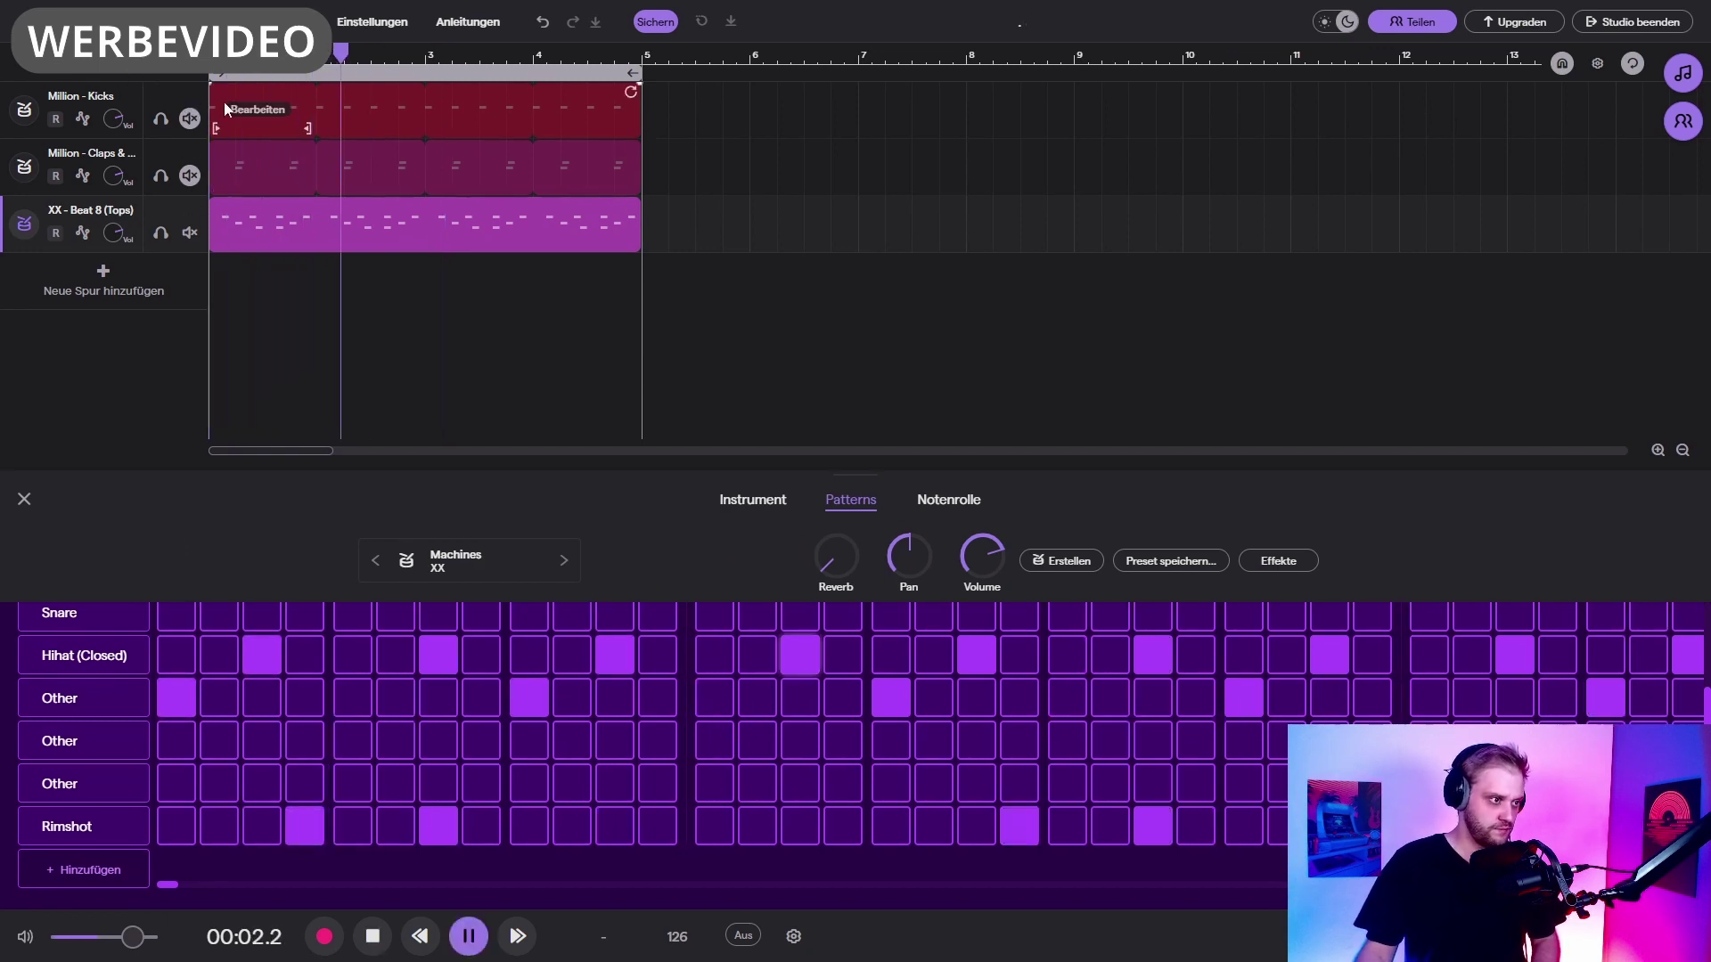
mouse_move(422, 175)
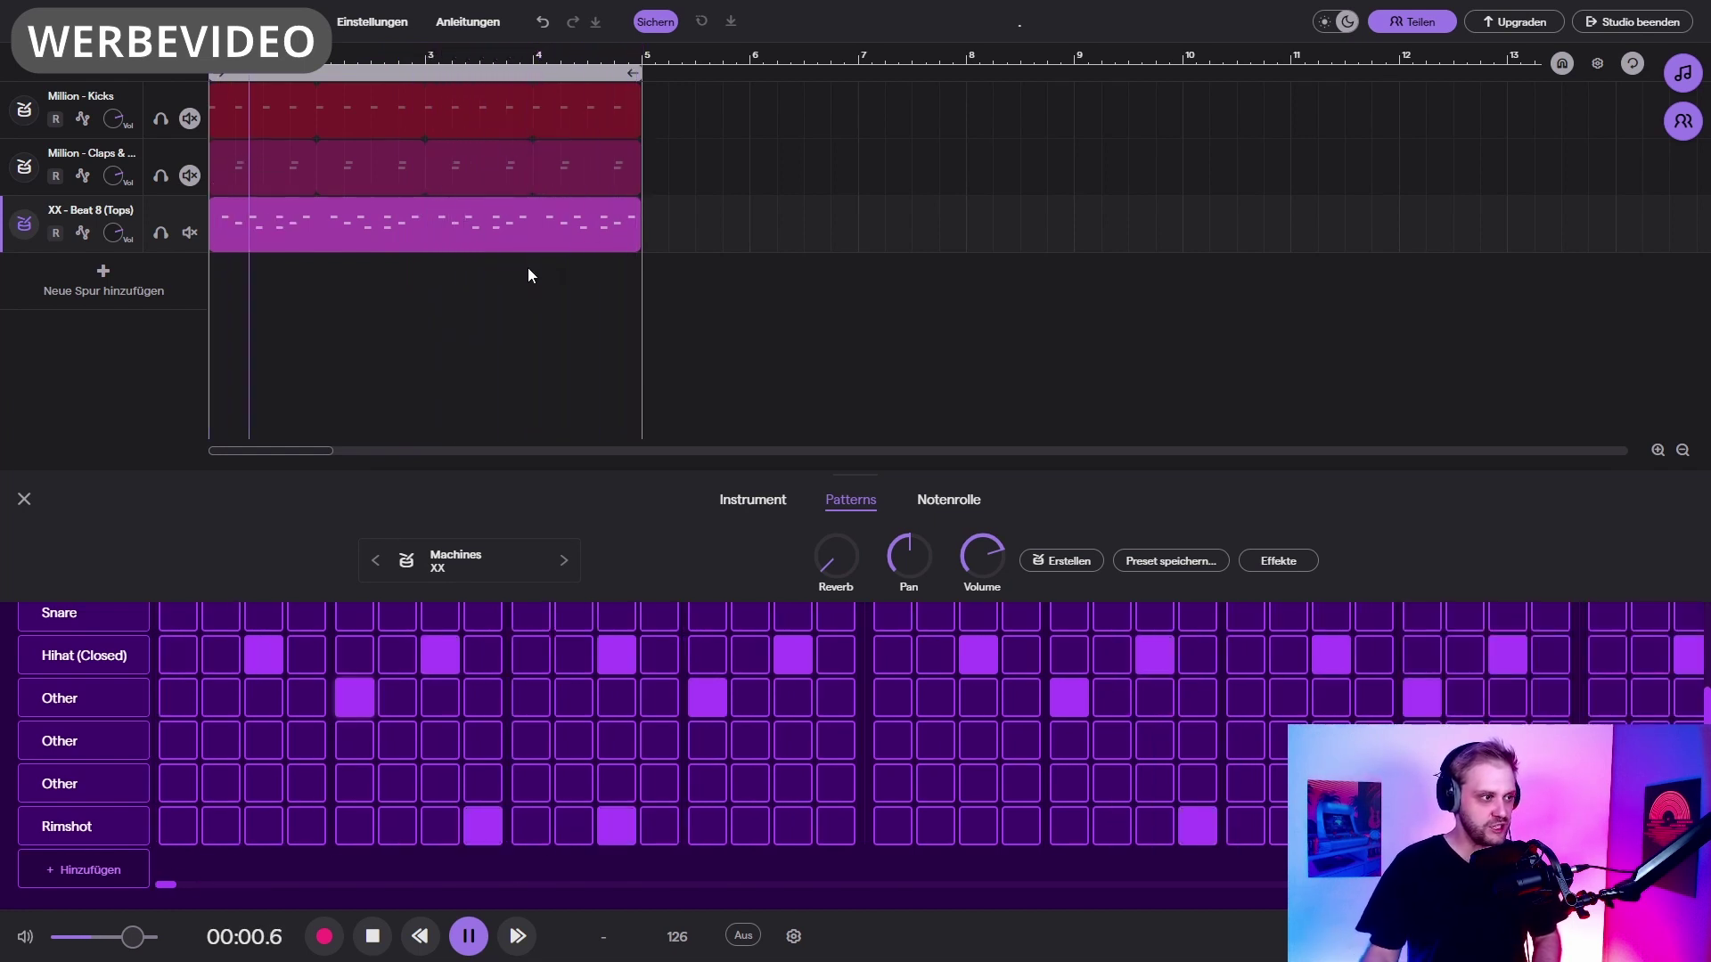
key(space)
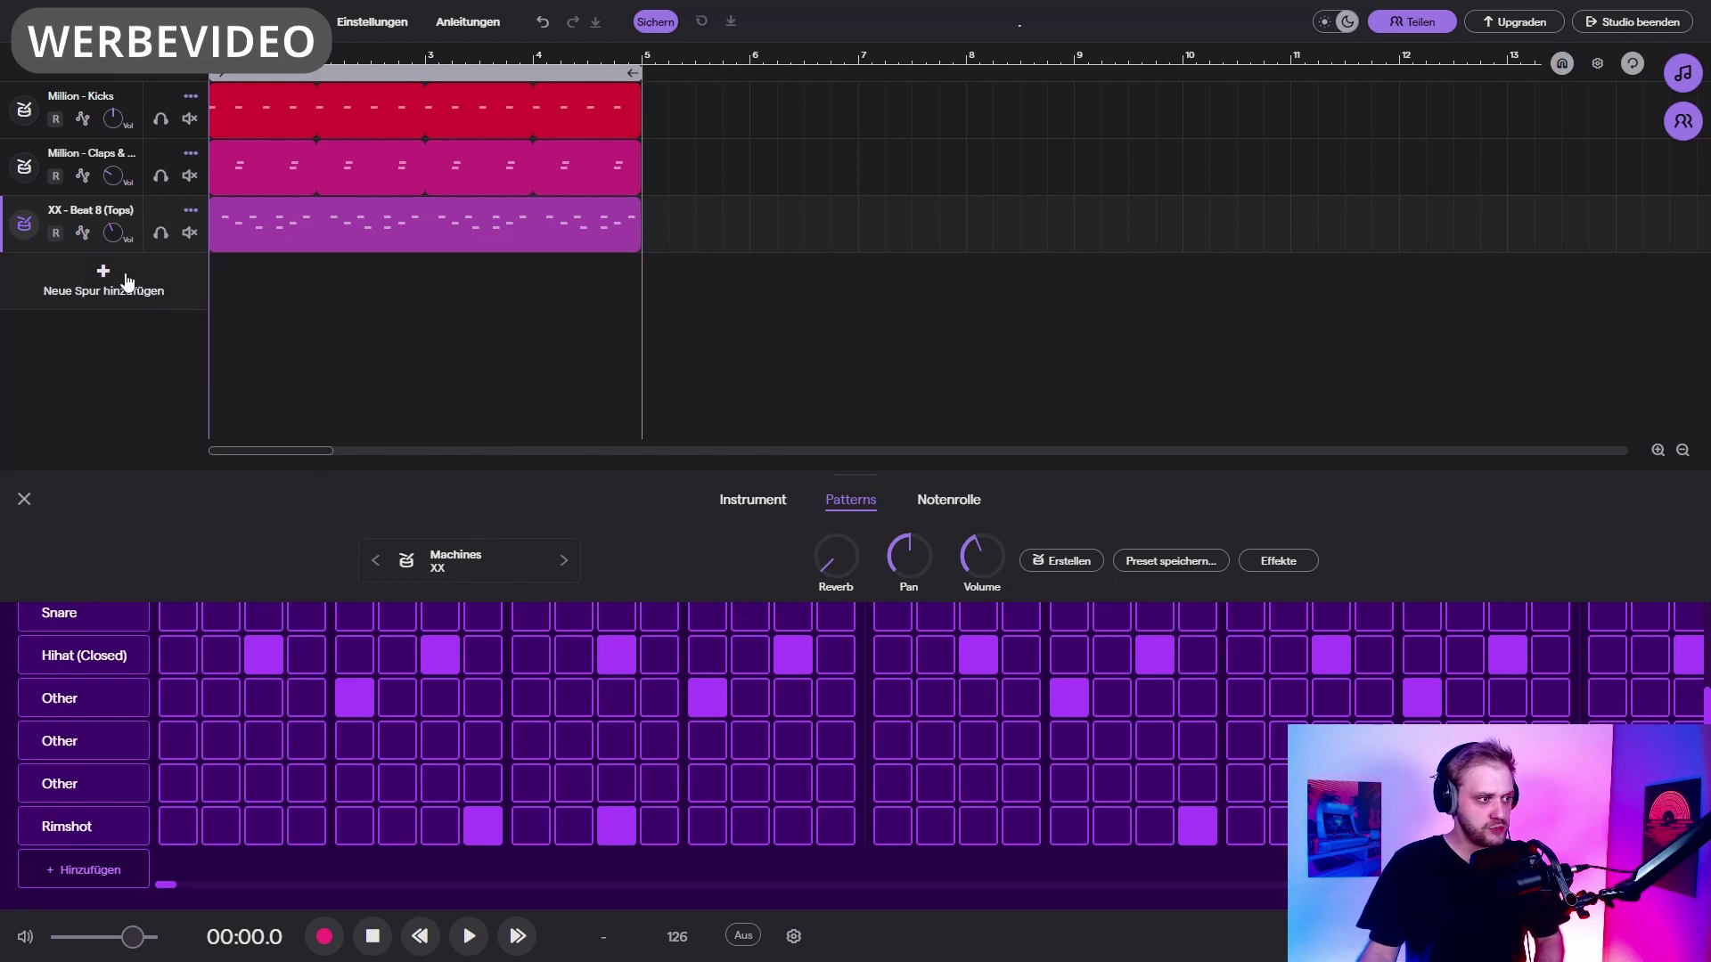
Step: Add another drum track and give it the Anthem preset from Machines after previewing it
click(126, 278)
click(1043, 385)
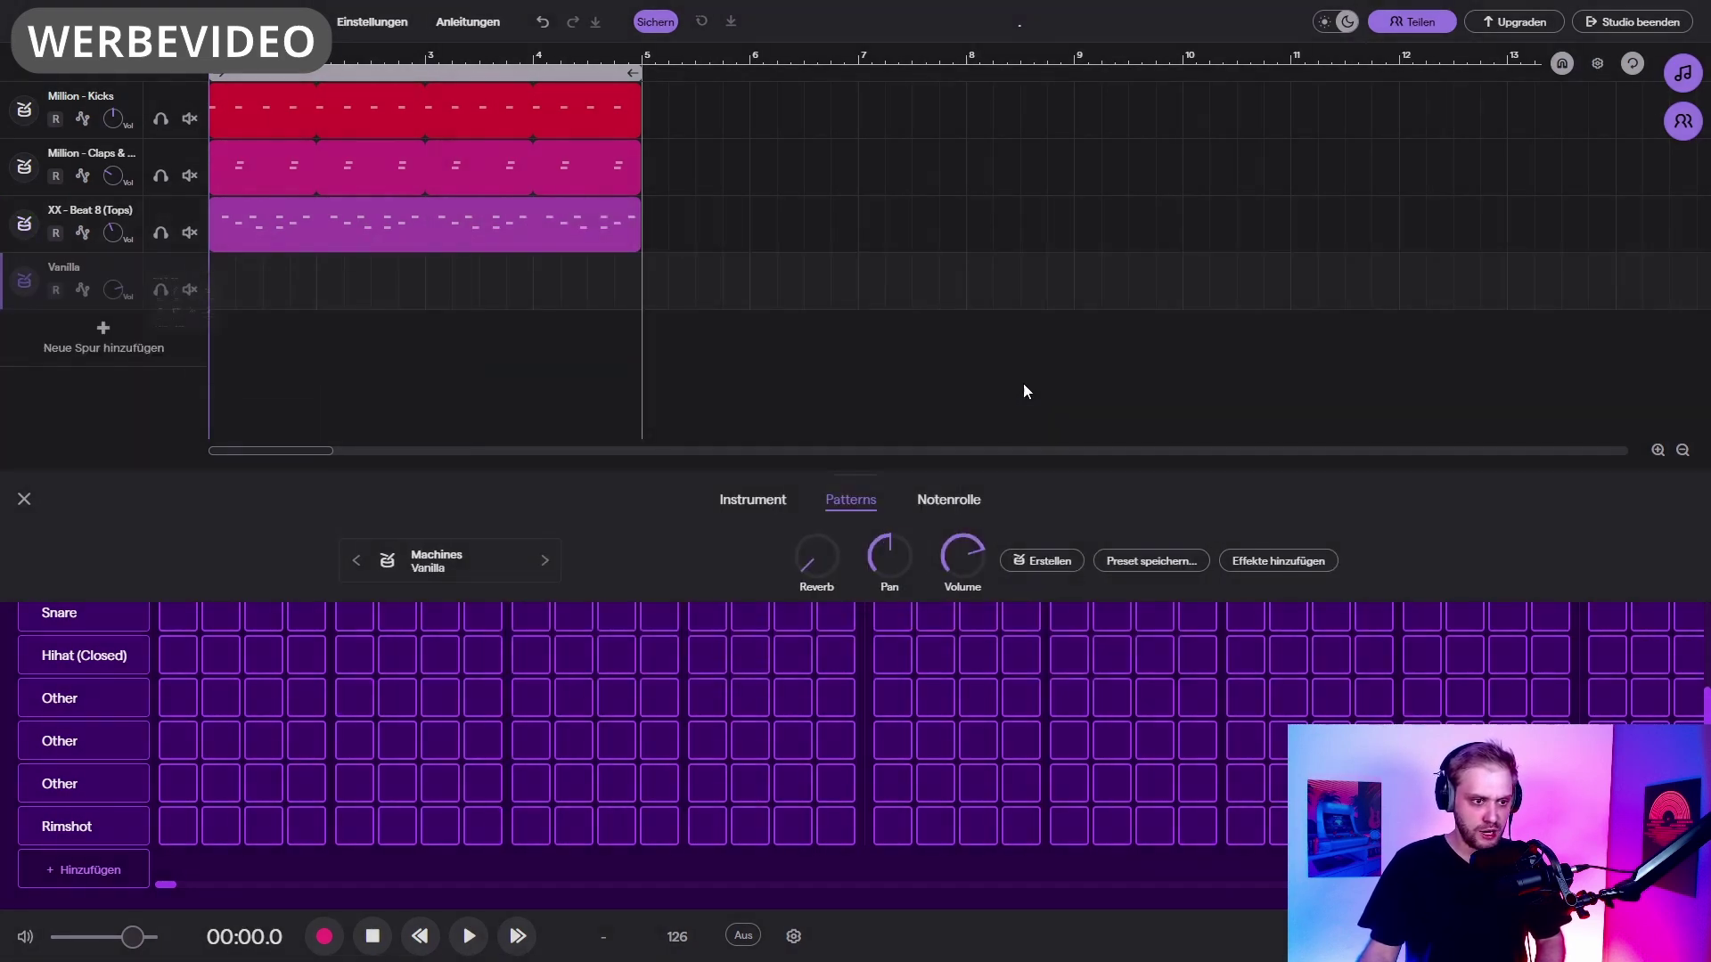
click(429, 564)
scroll(1036, 426, up, 5)
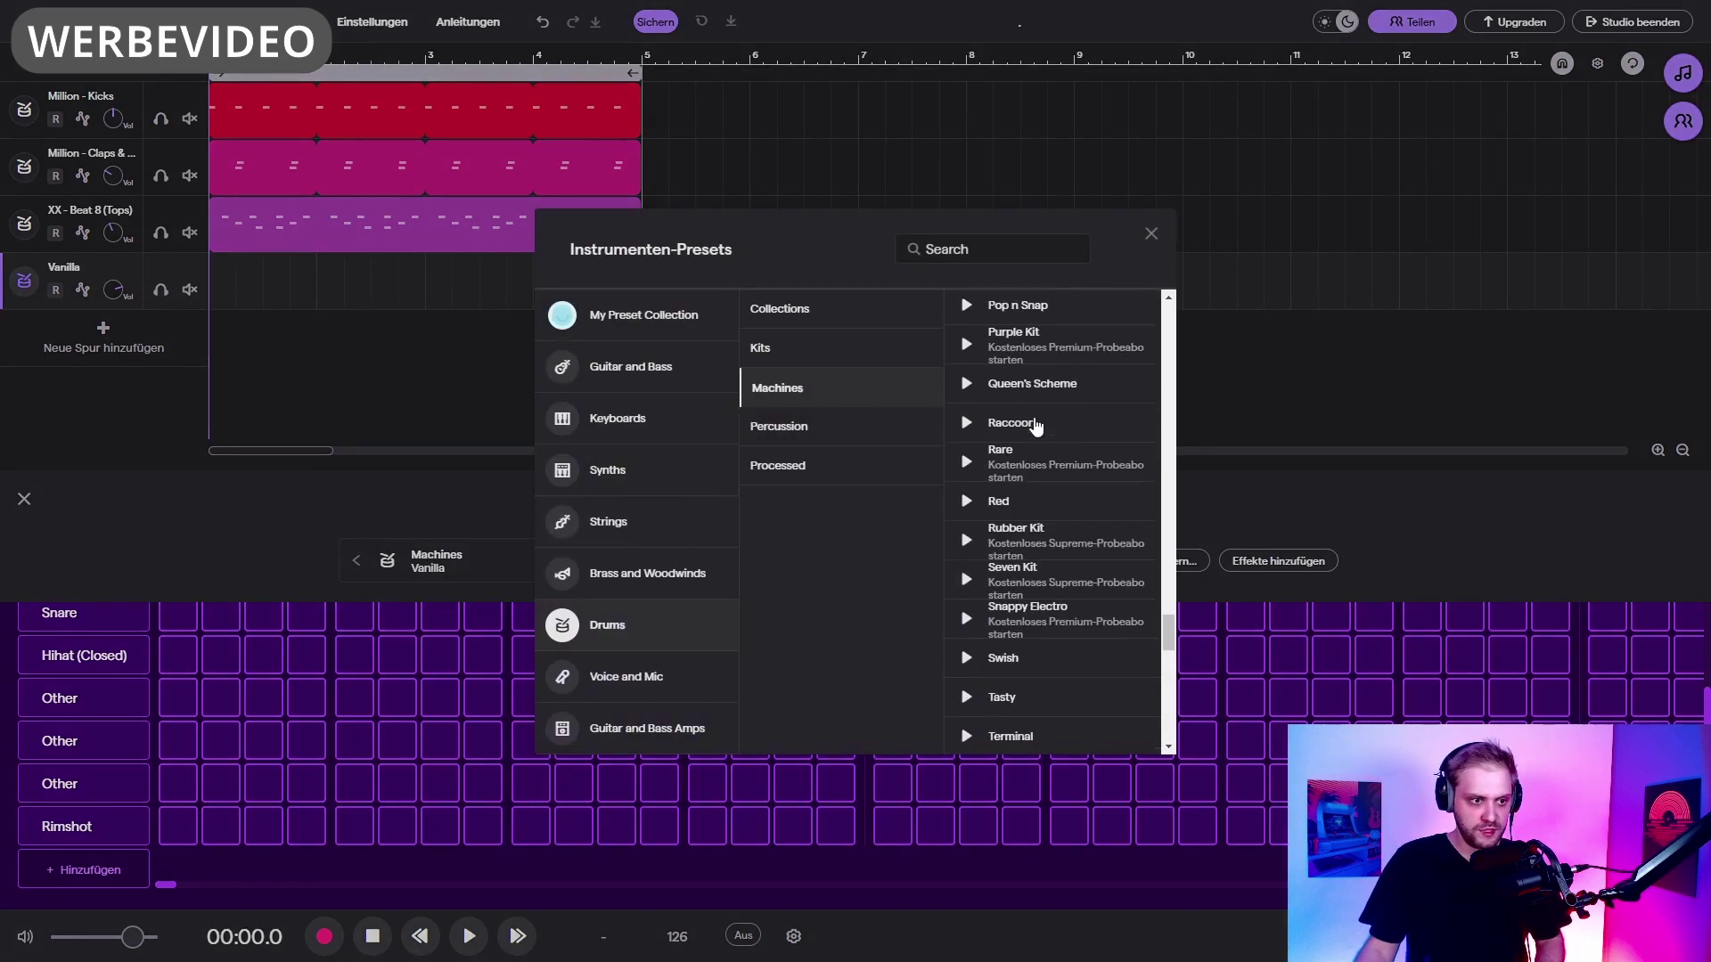
scroll(1036, 426, up, 10)
click(966, 398)
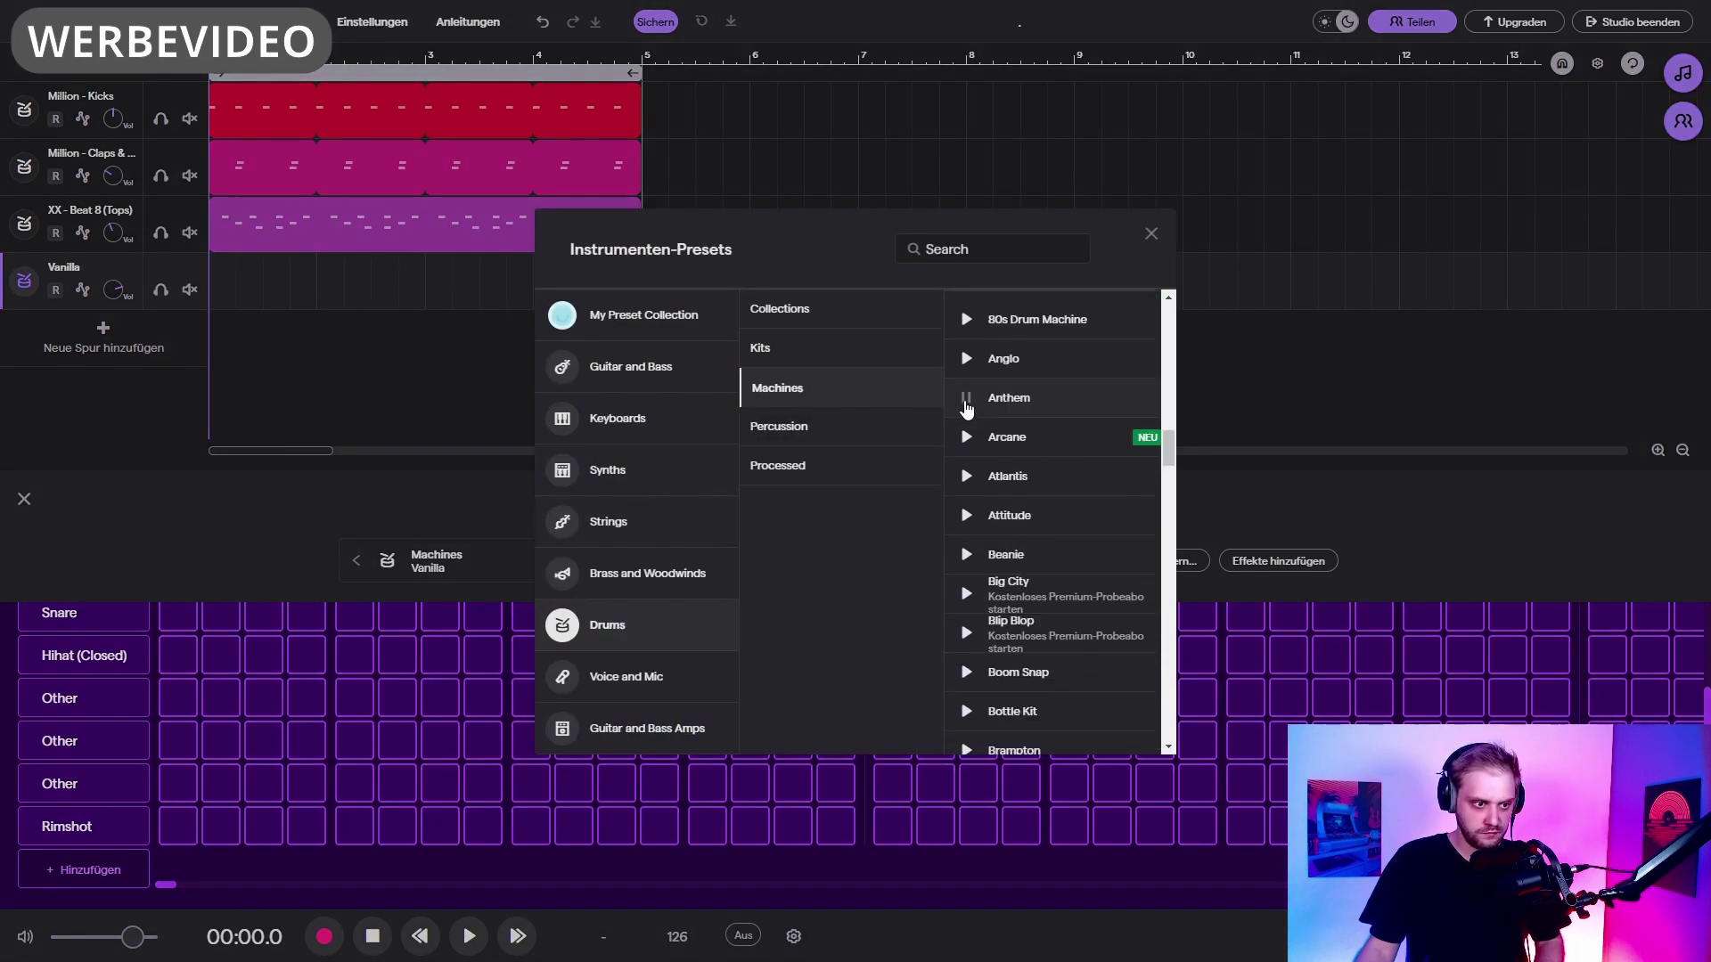
click(1020, 398)
Step: Create an empty clip in bar 1 of the Anthem track and add a Hihat (Open) row to its pattern
click(236, 299)
click(753, 500)
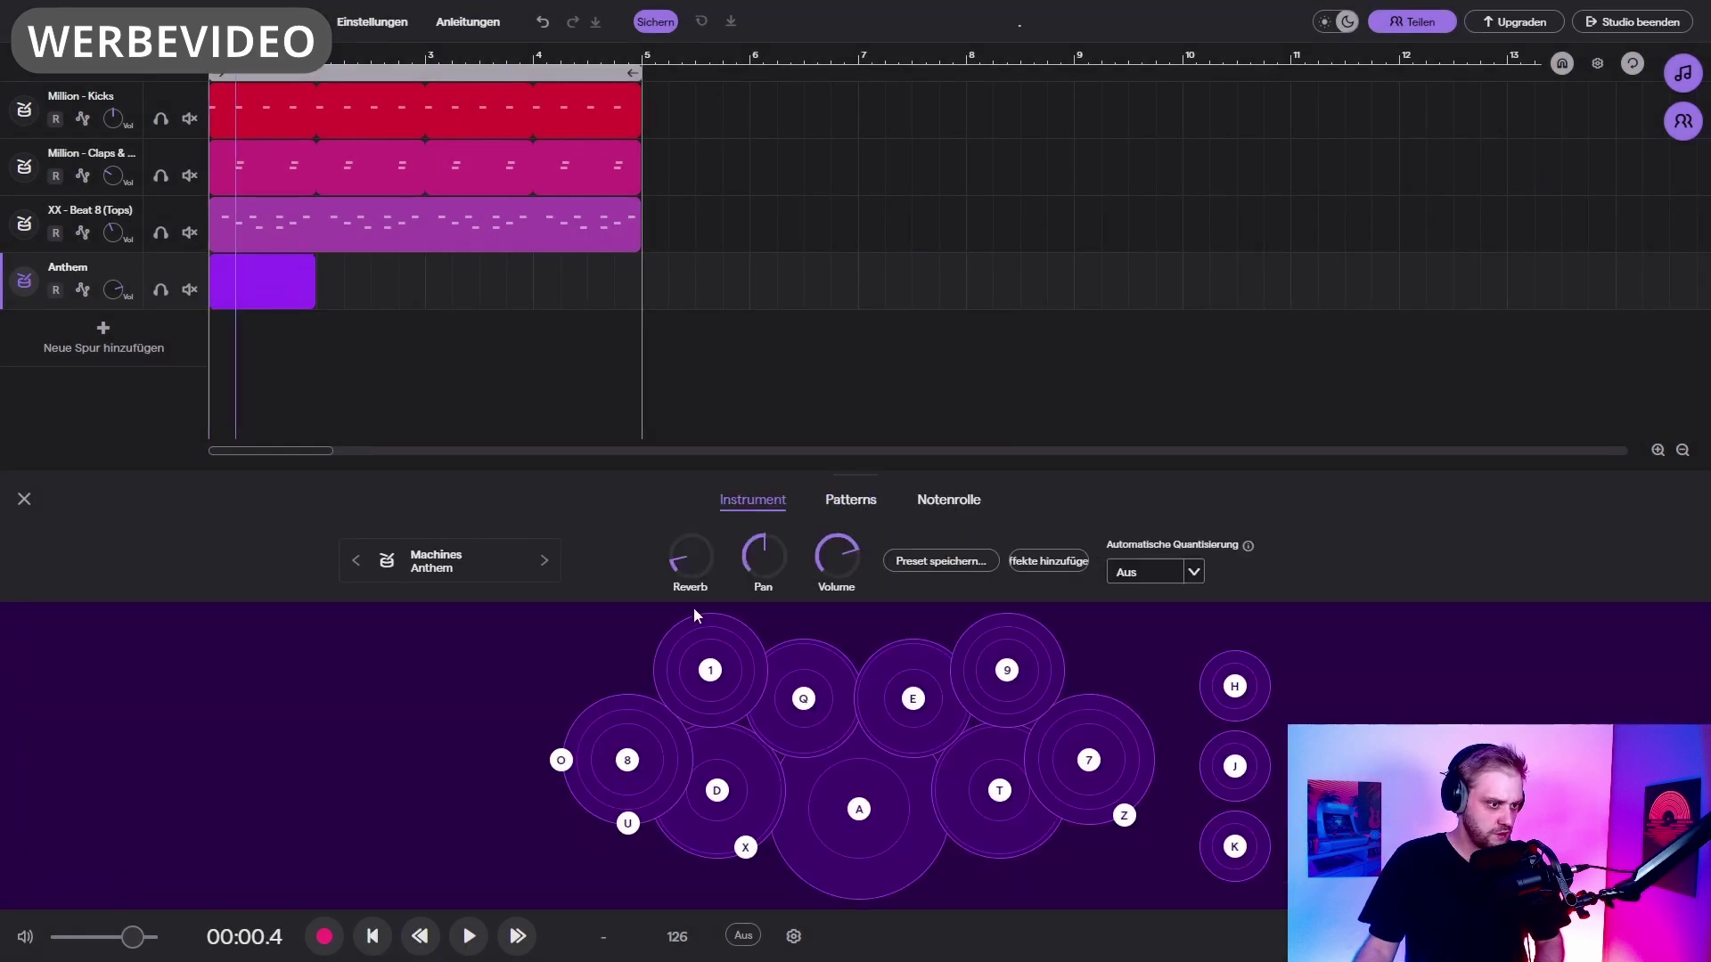
click(846, 502)
click(48, 871)
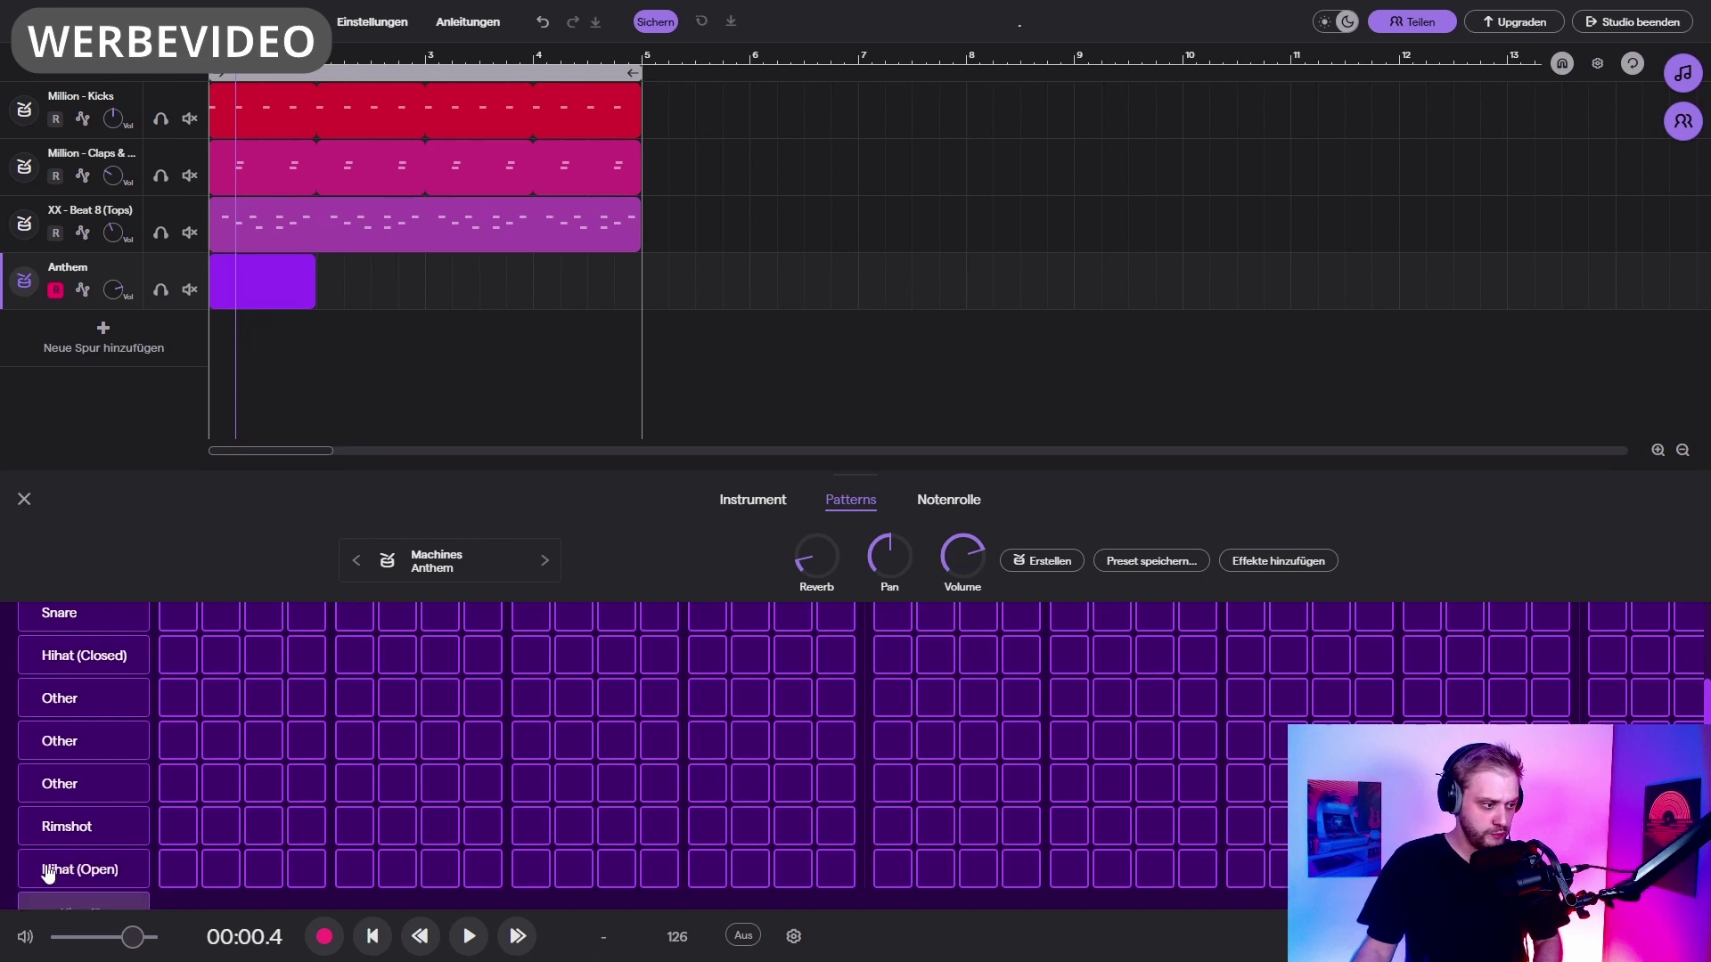
Step: Change the Hihat (Open) row of the Anthem pattern to Crash and add a hit on the first step of bar 1
click(90, 875)
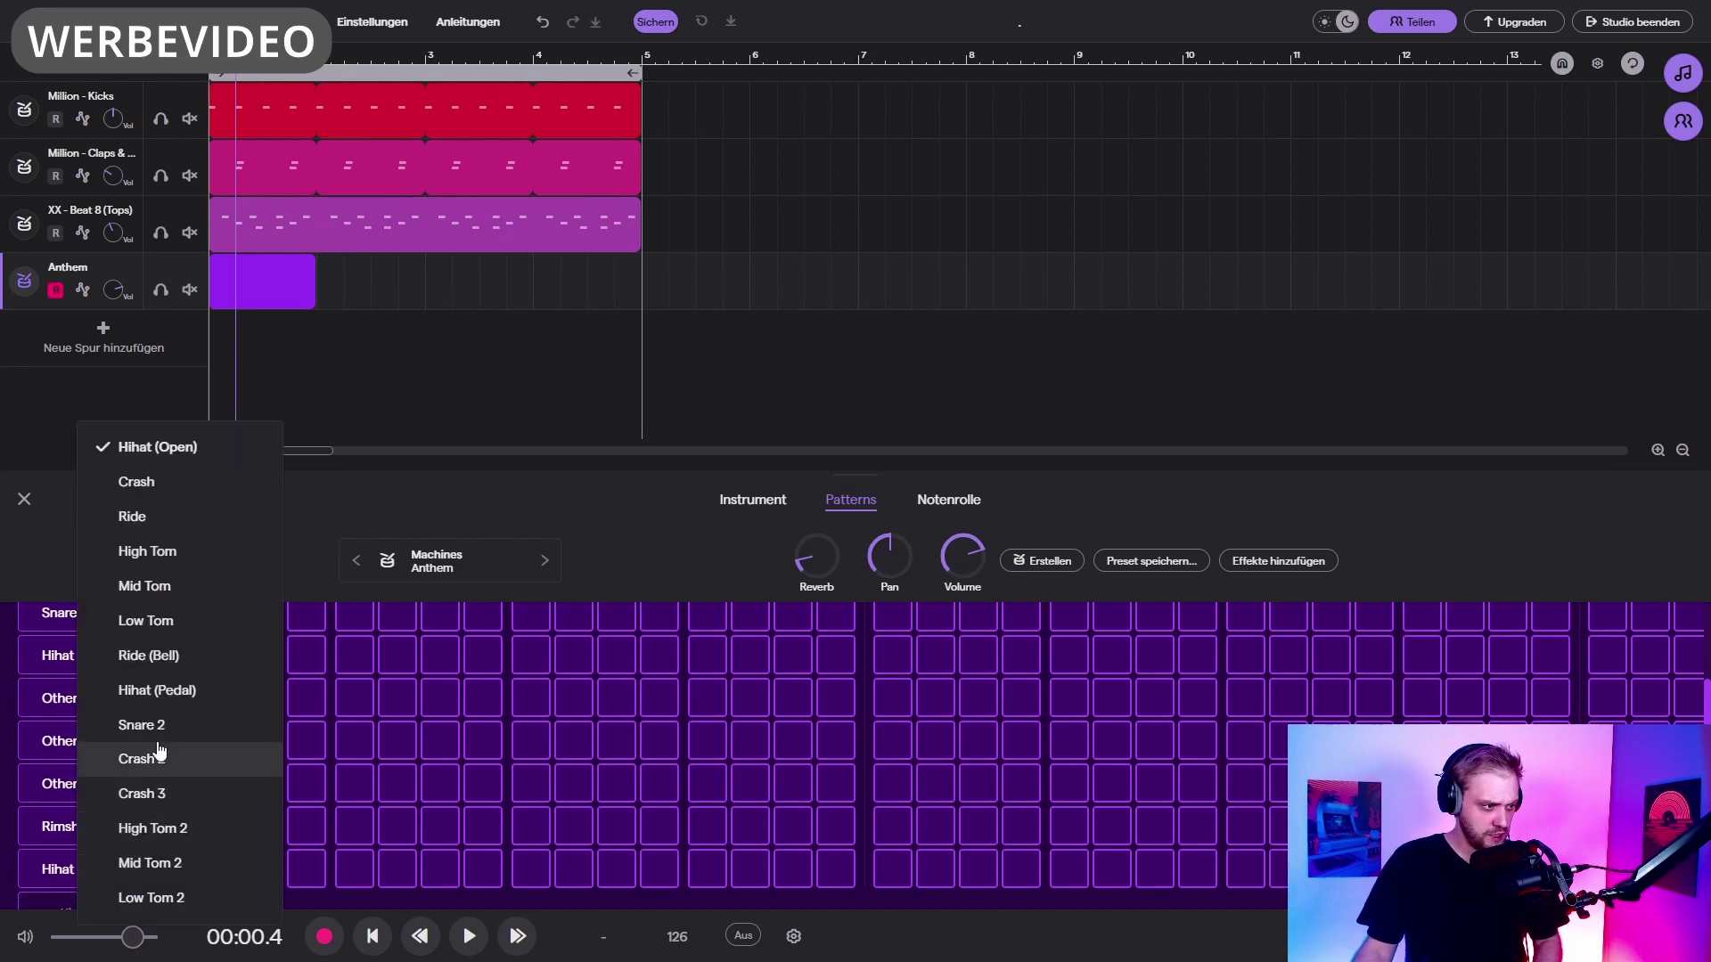
click(156, 482)
click(177, 868)
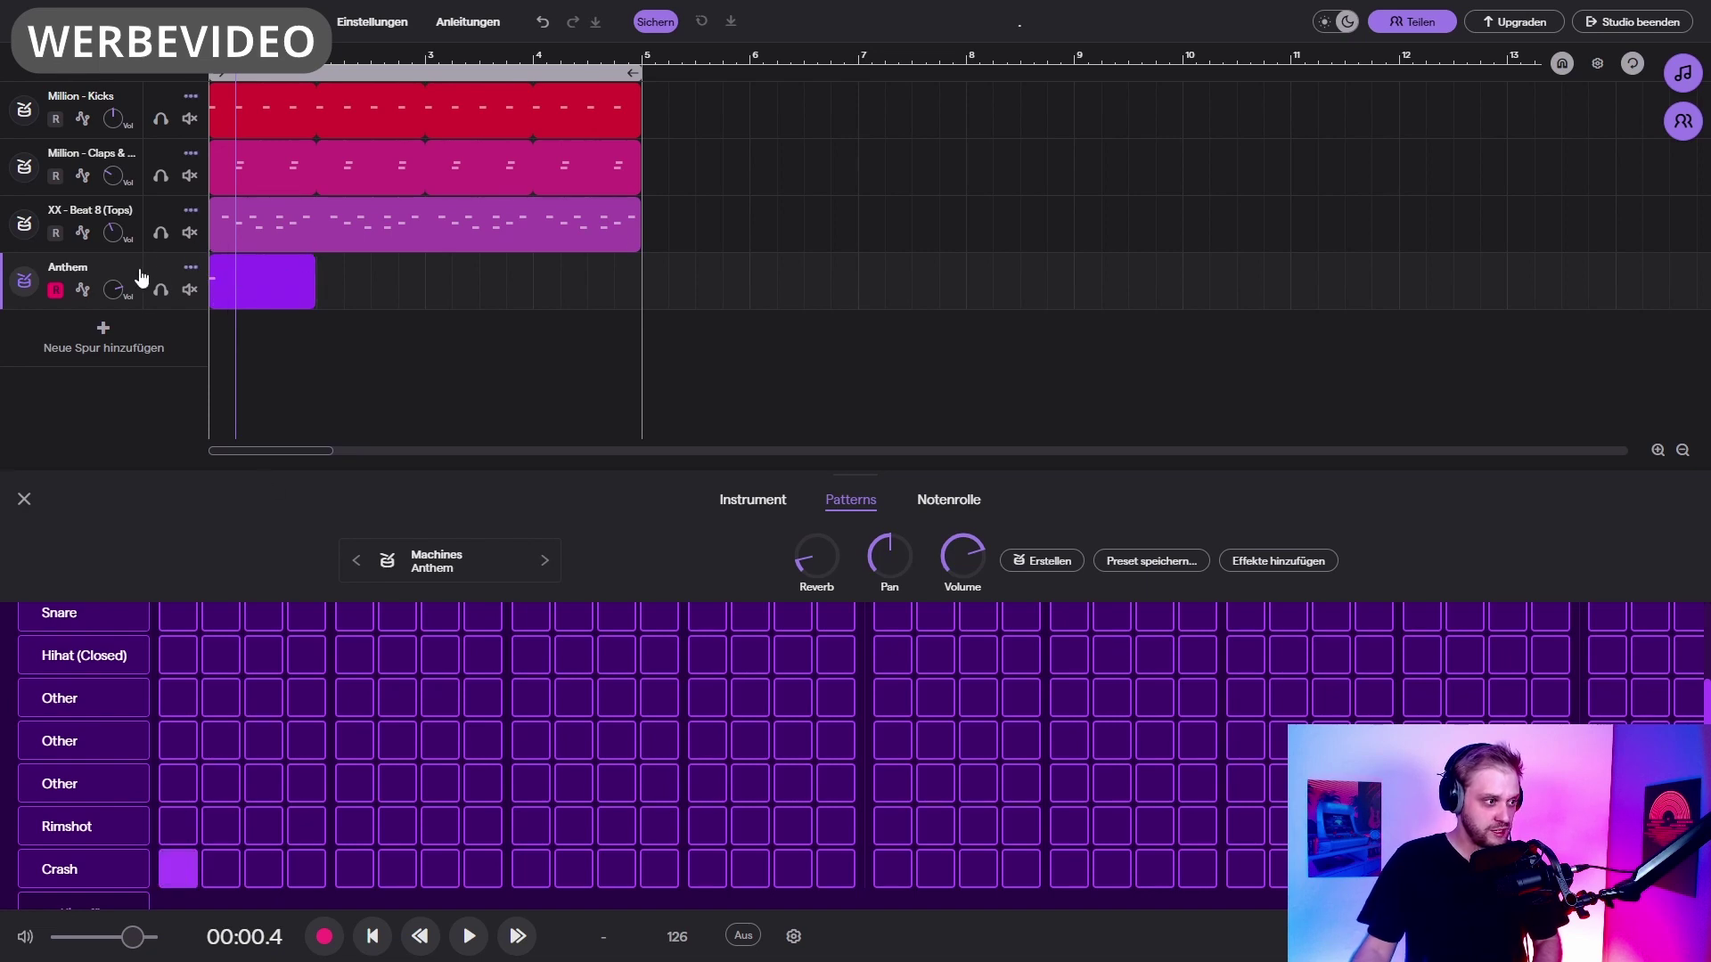
Step: Lower the Anthem track's volume and play back the loop with the crash
drag(115, 290, 57, 372)
key(space)
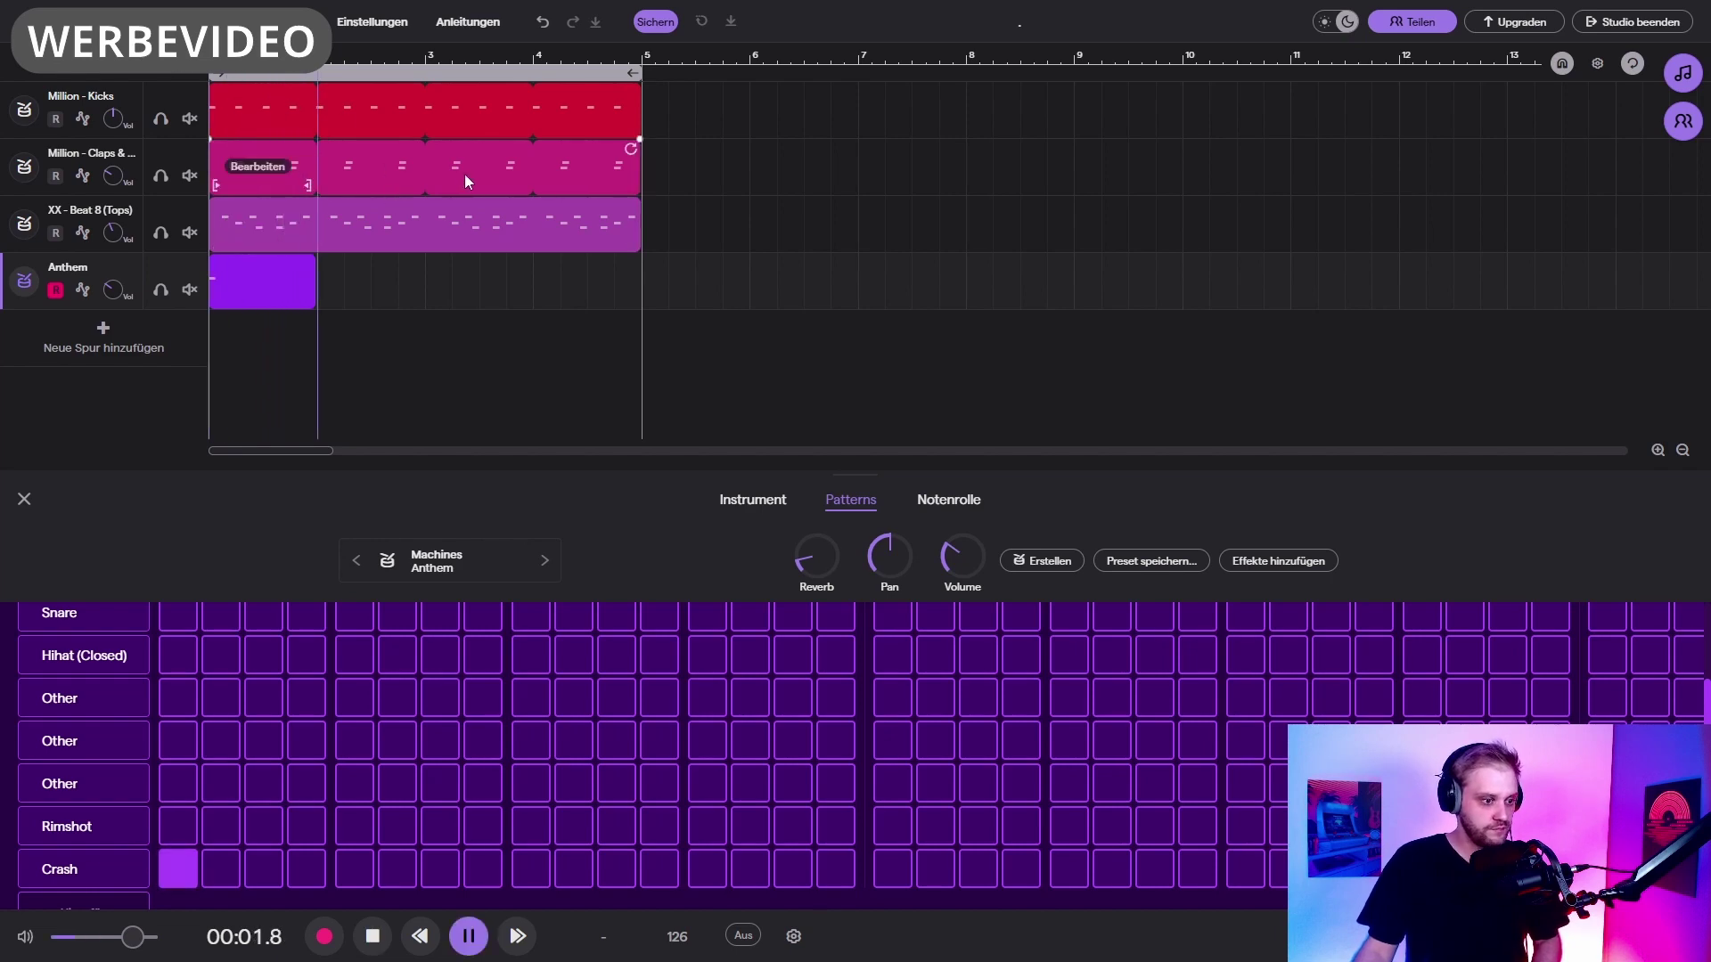
key(space)
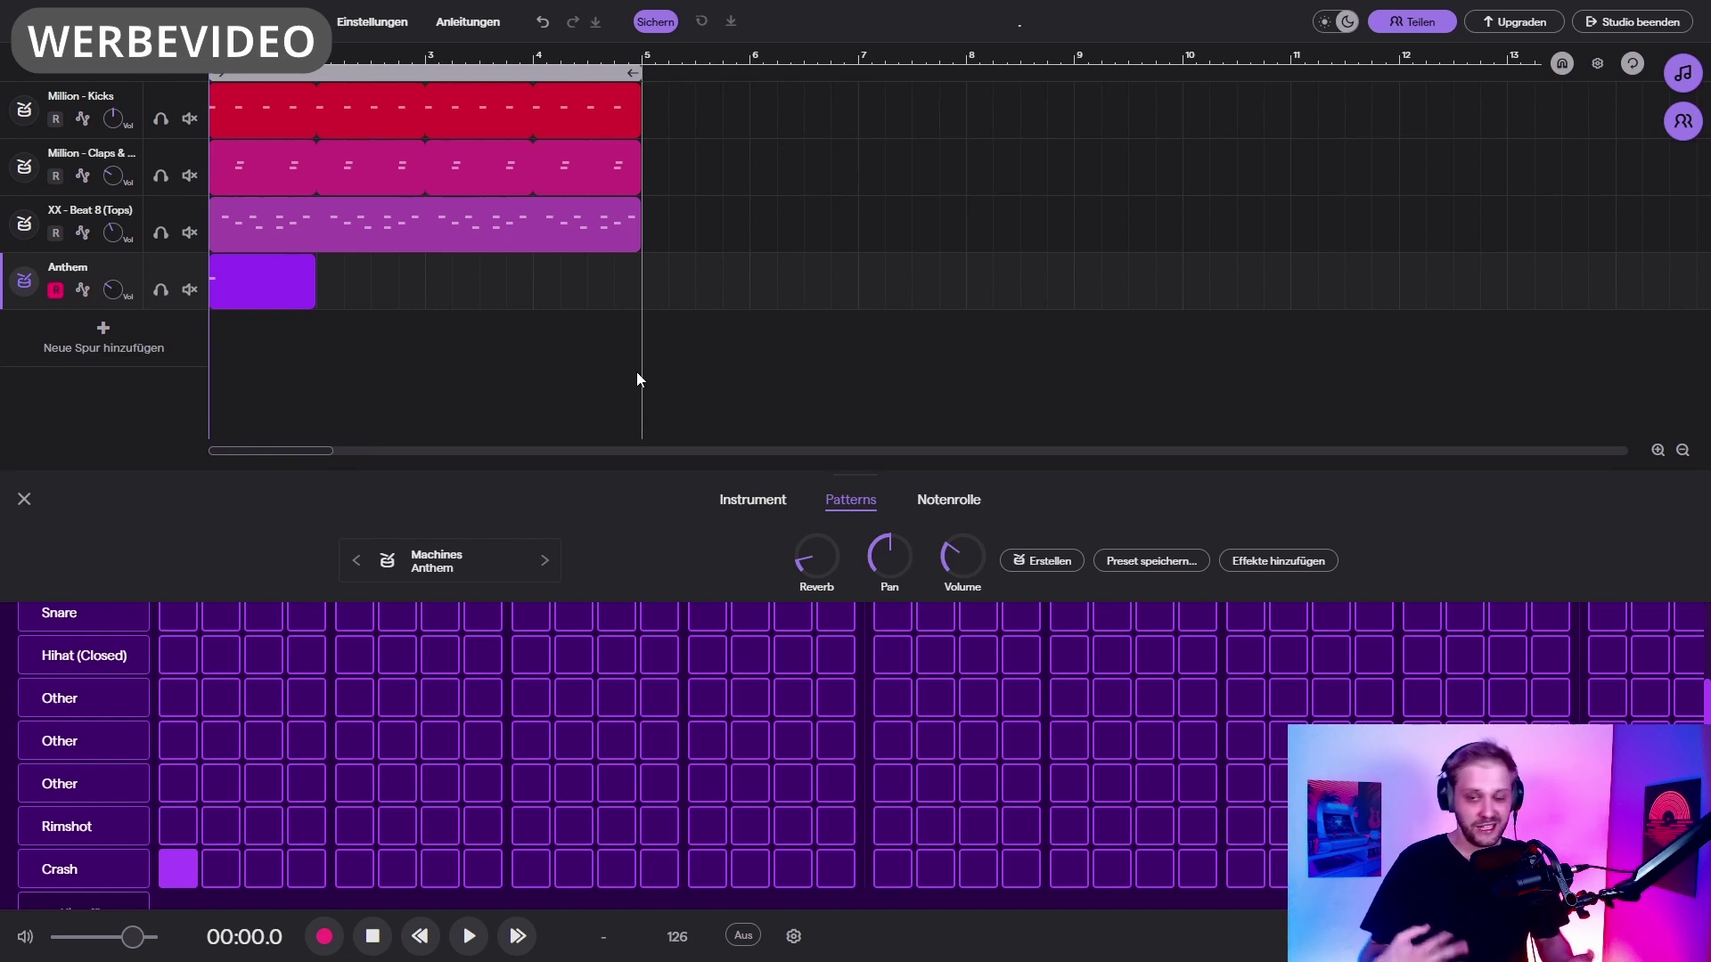
Step: Preview the Beanie - Beat 1 (Full) loop from the loop library and place it on a new track below Anthem
click(1684, 75)
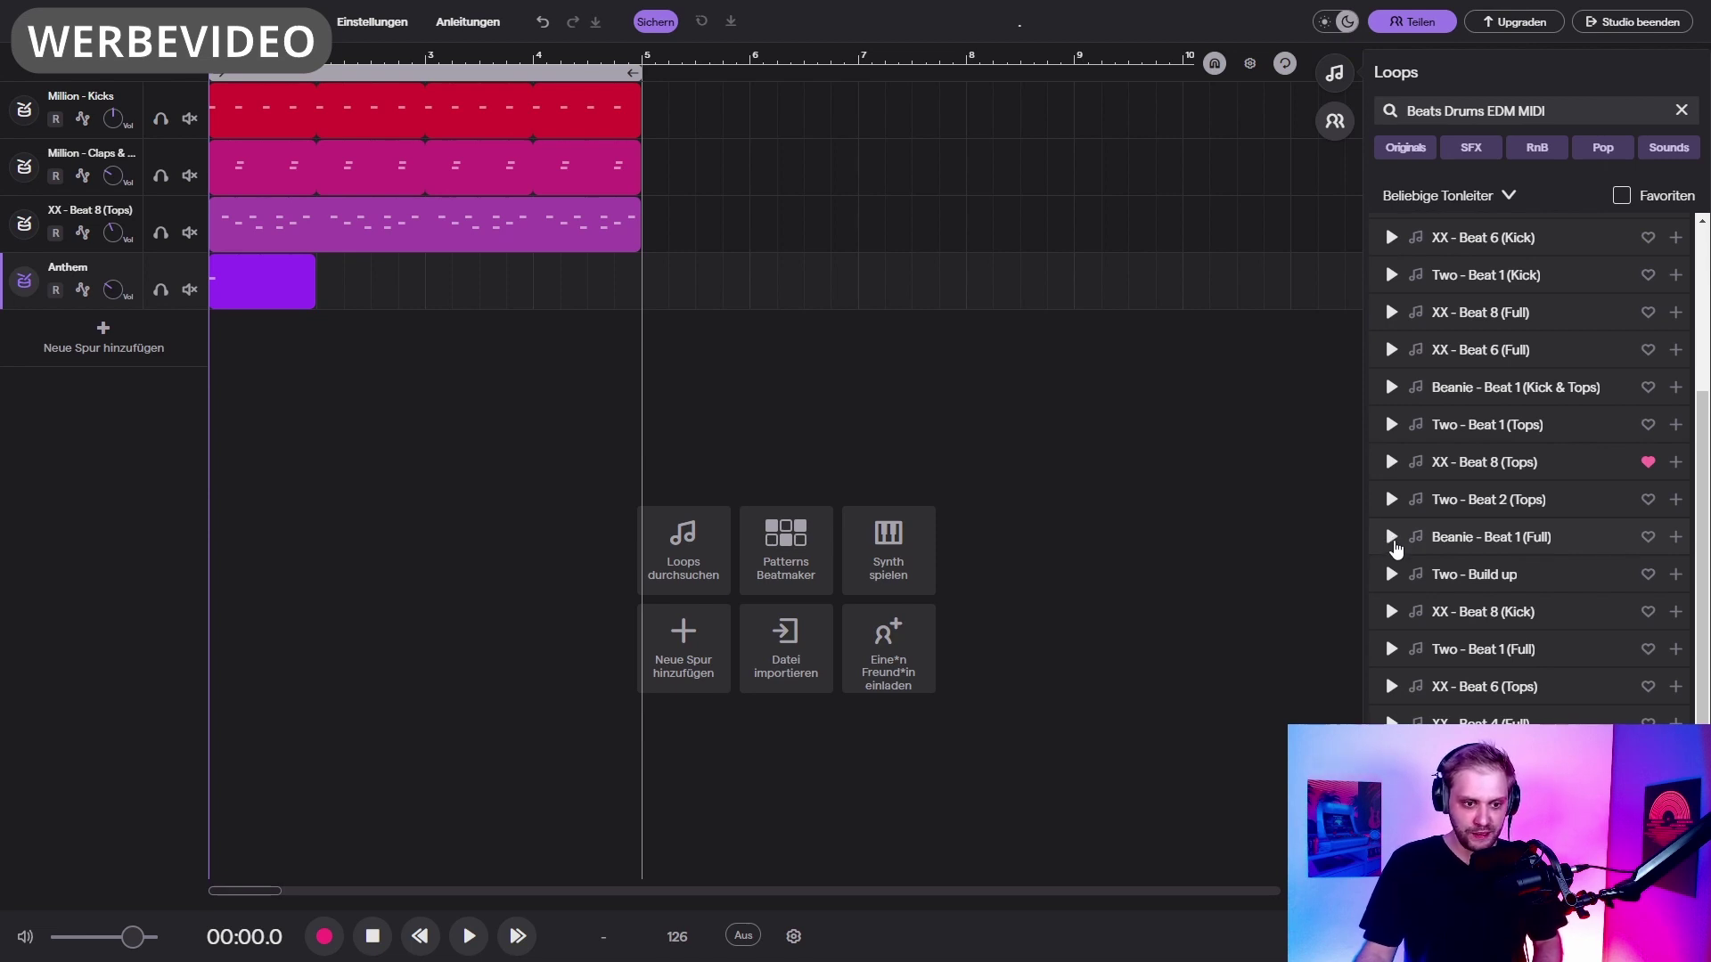
click(1392, 538)
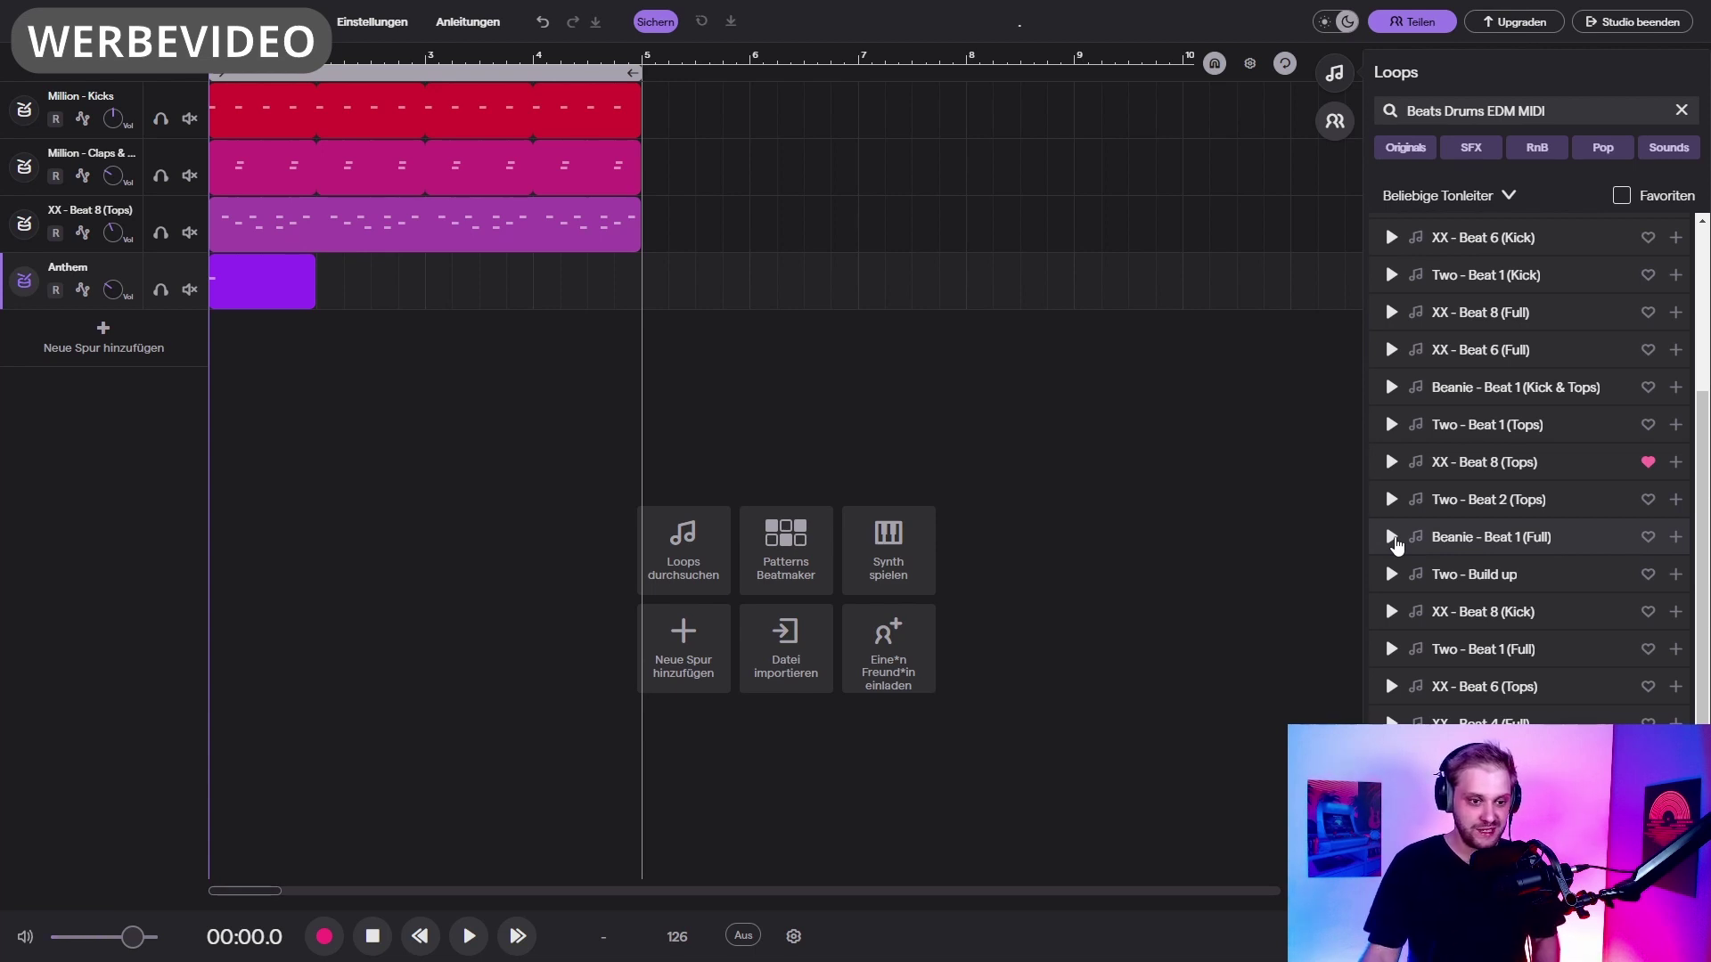
drag(1375, 537, 386, 366)
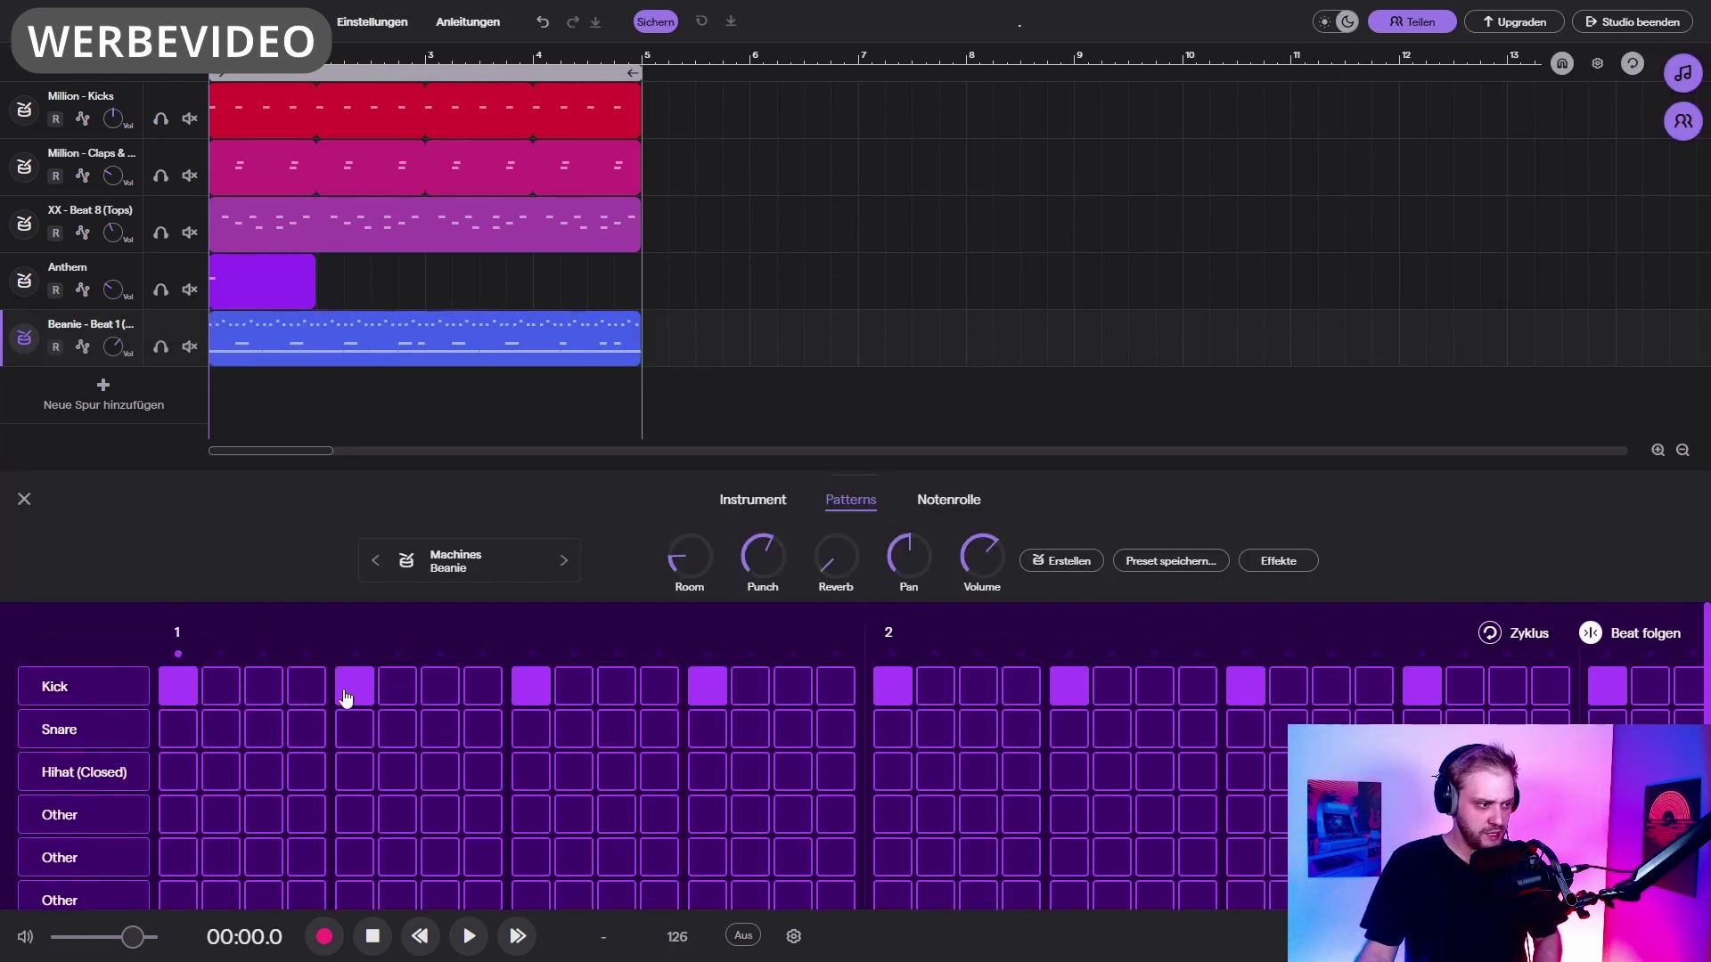
Step: Remove the Kick and Snare 2 hits from the Beanie - Beat 1 pattern
scroll(252, 682, down, 3)
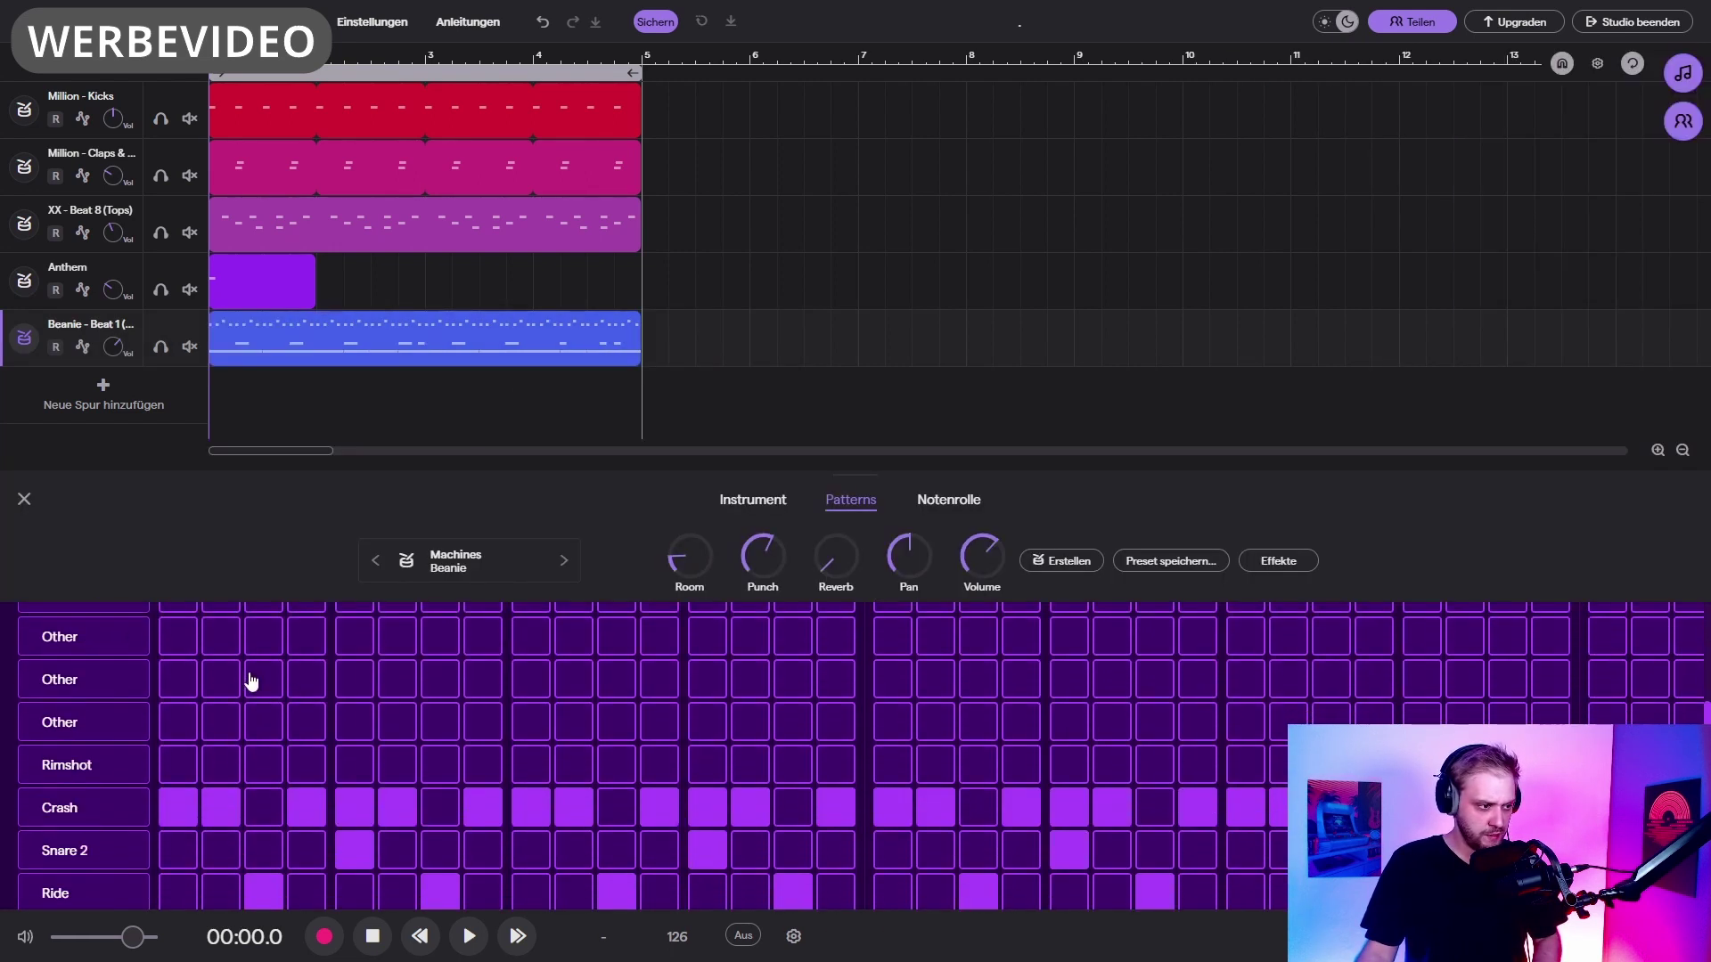
scroll(253, 682, up, 3)
click(128, 687)
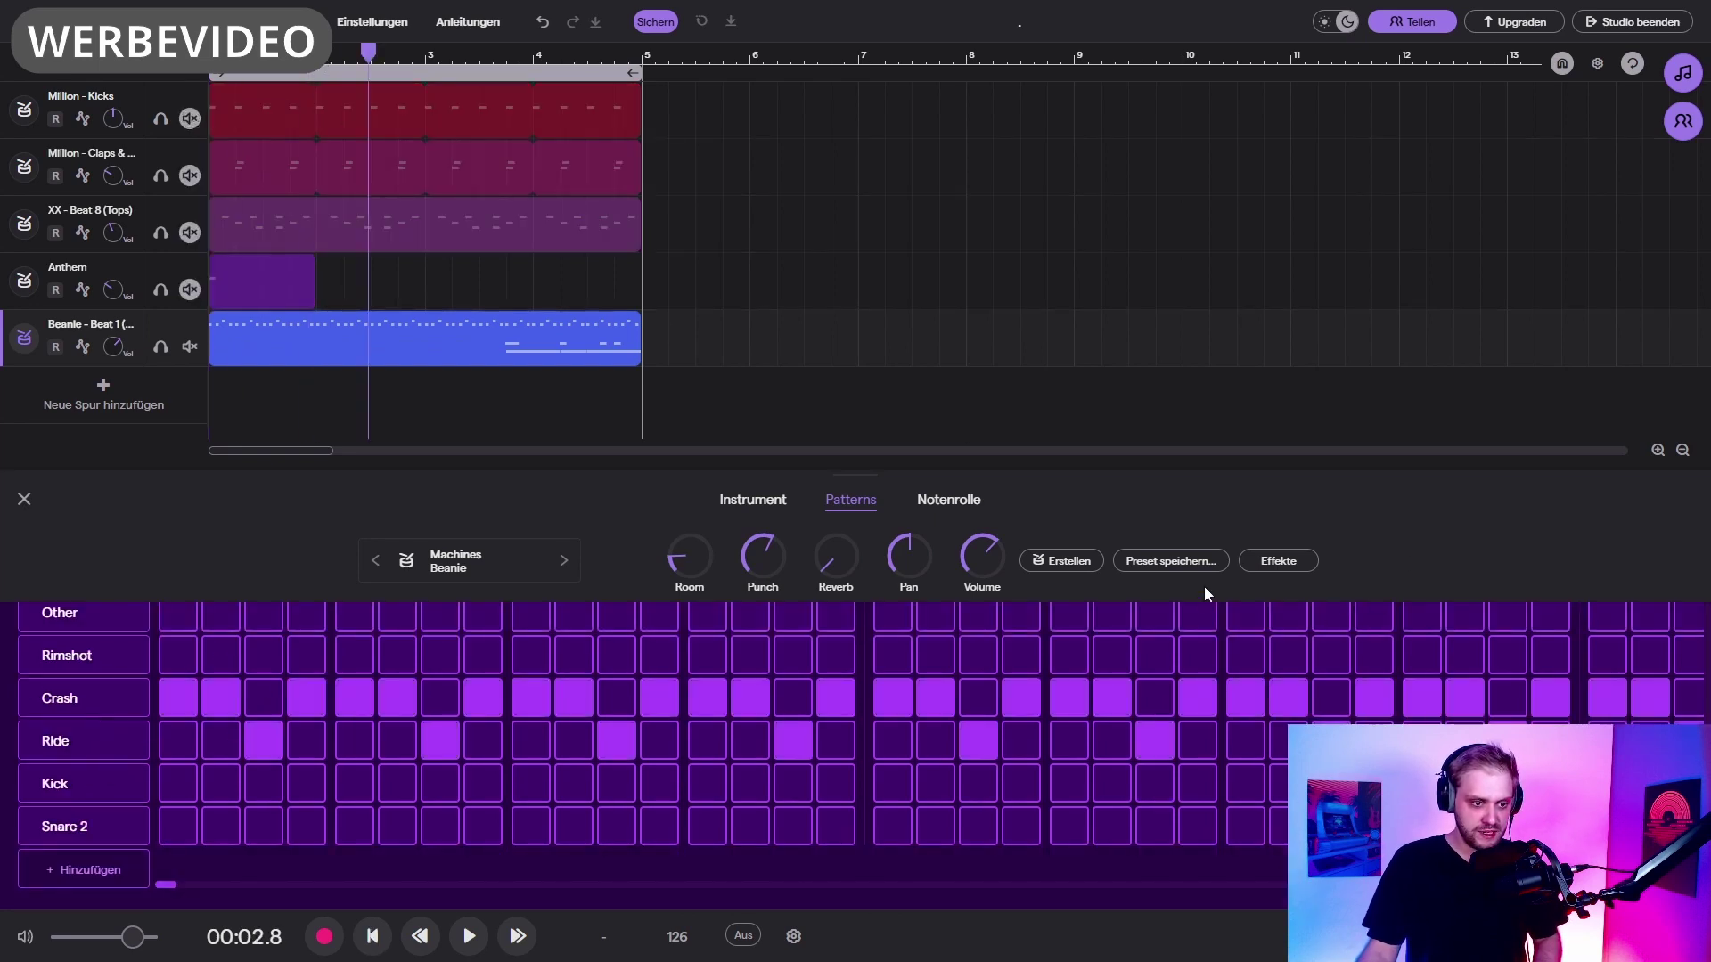
scroll(1108, 675, up, 3)
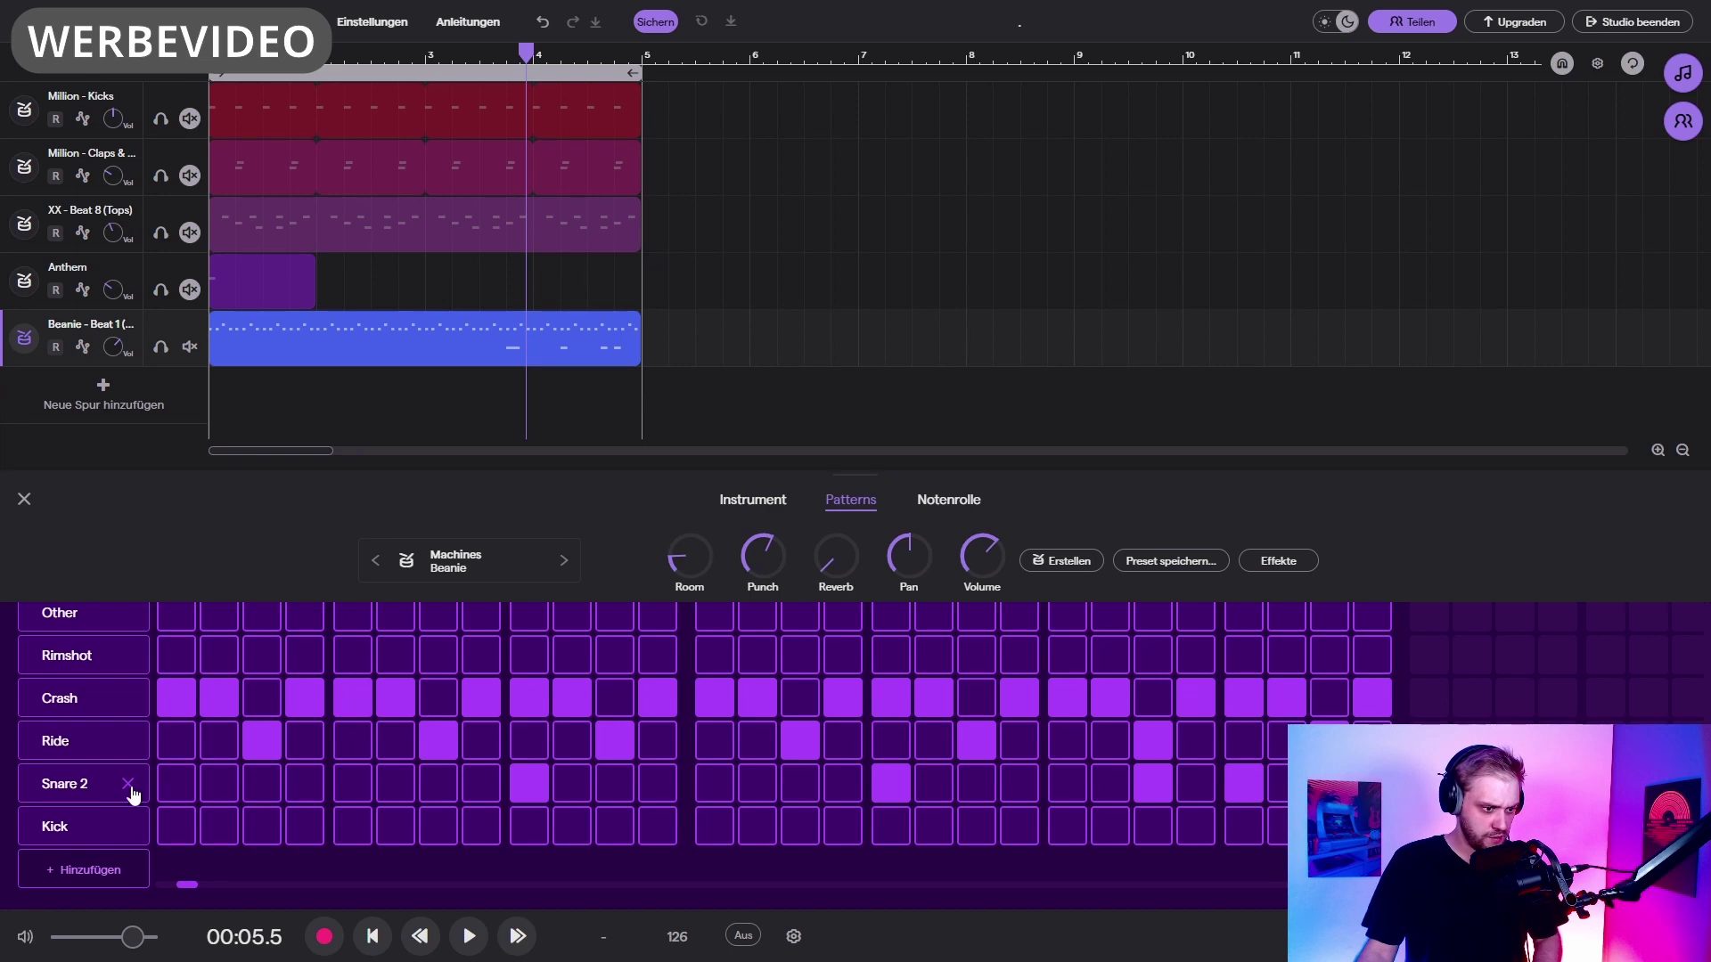
click(129, 786)
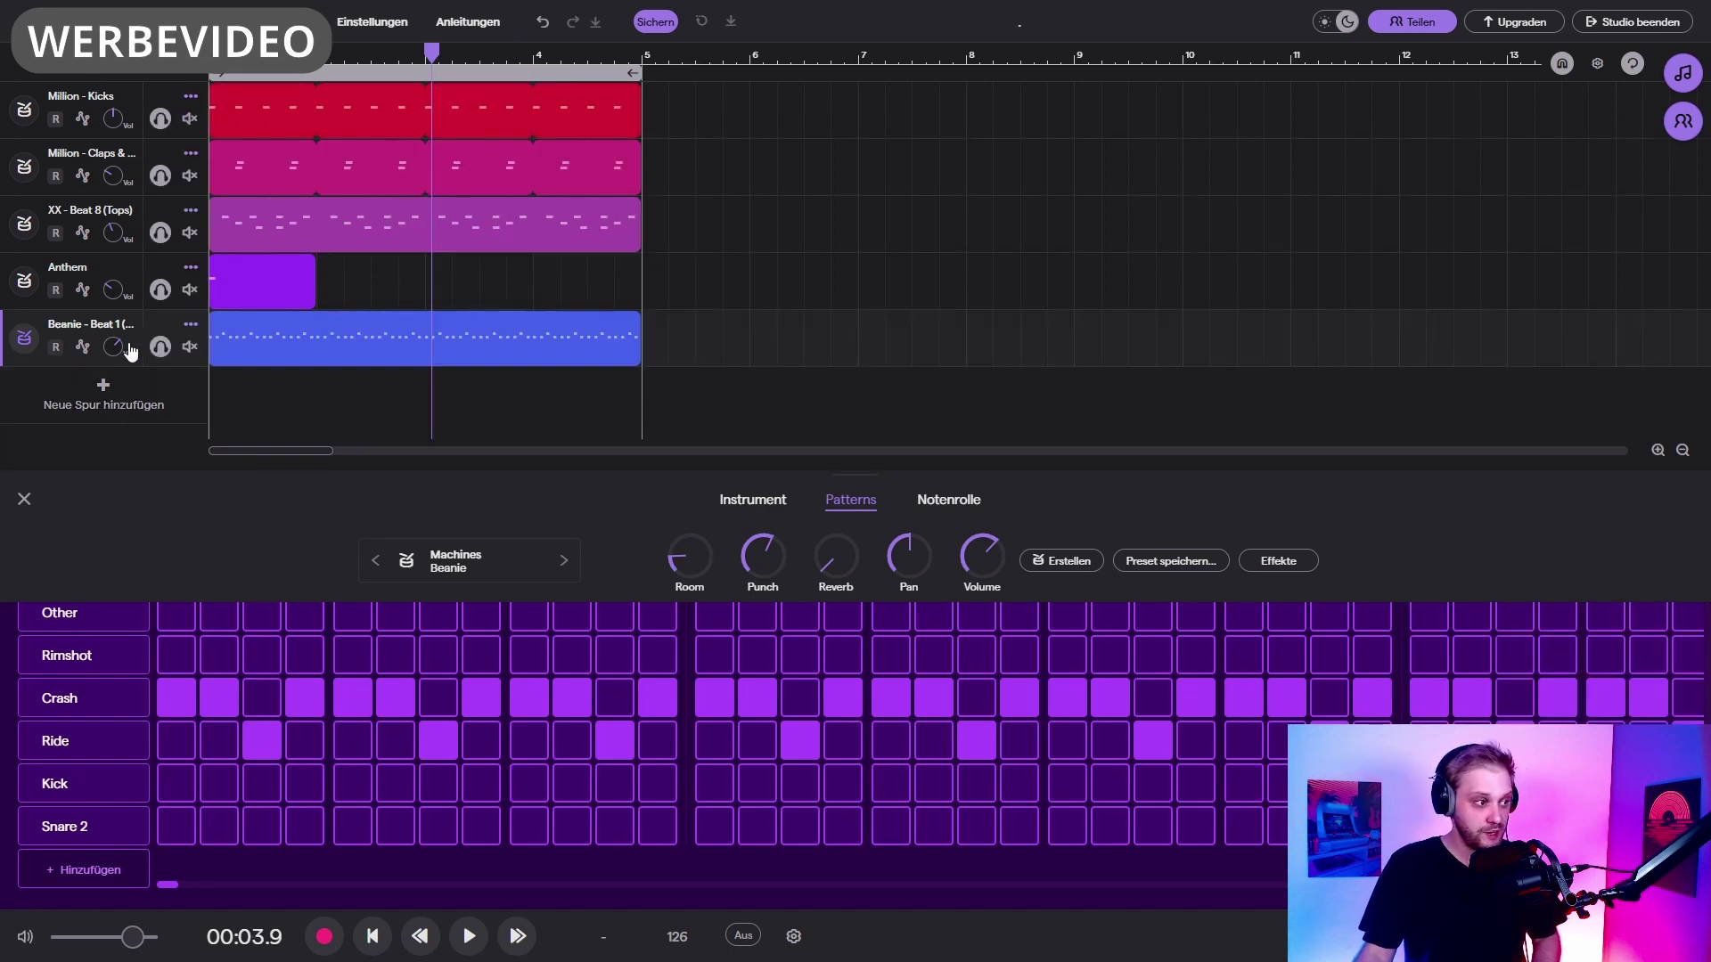
Step: Lower the Beanie - Beat 1 track's volume and play back the loop
drag(129, 352, 125, 392)
key(space)
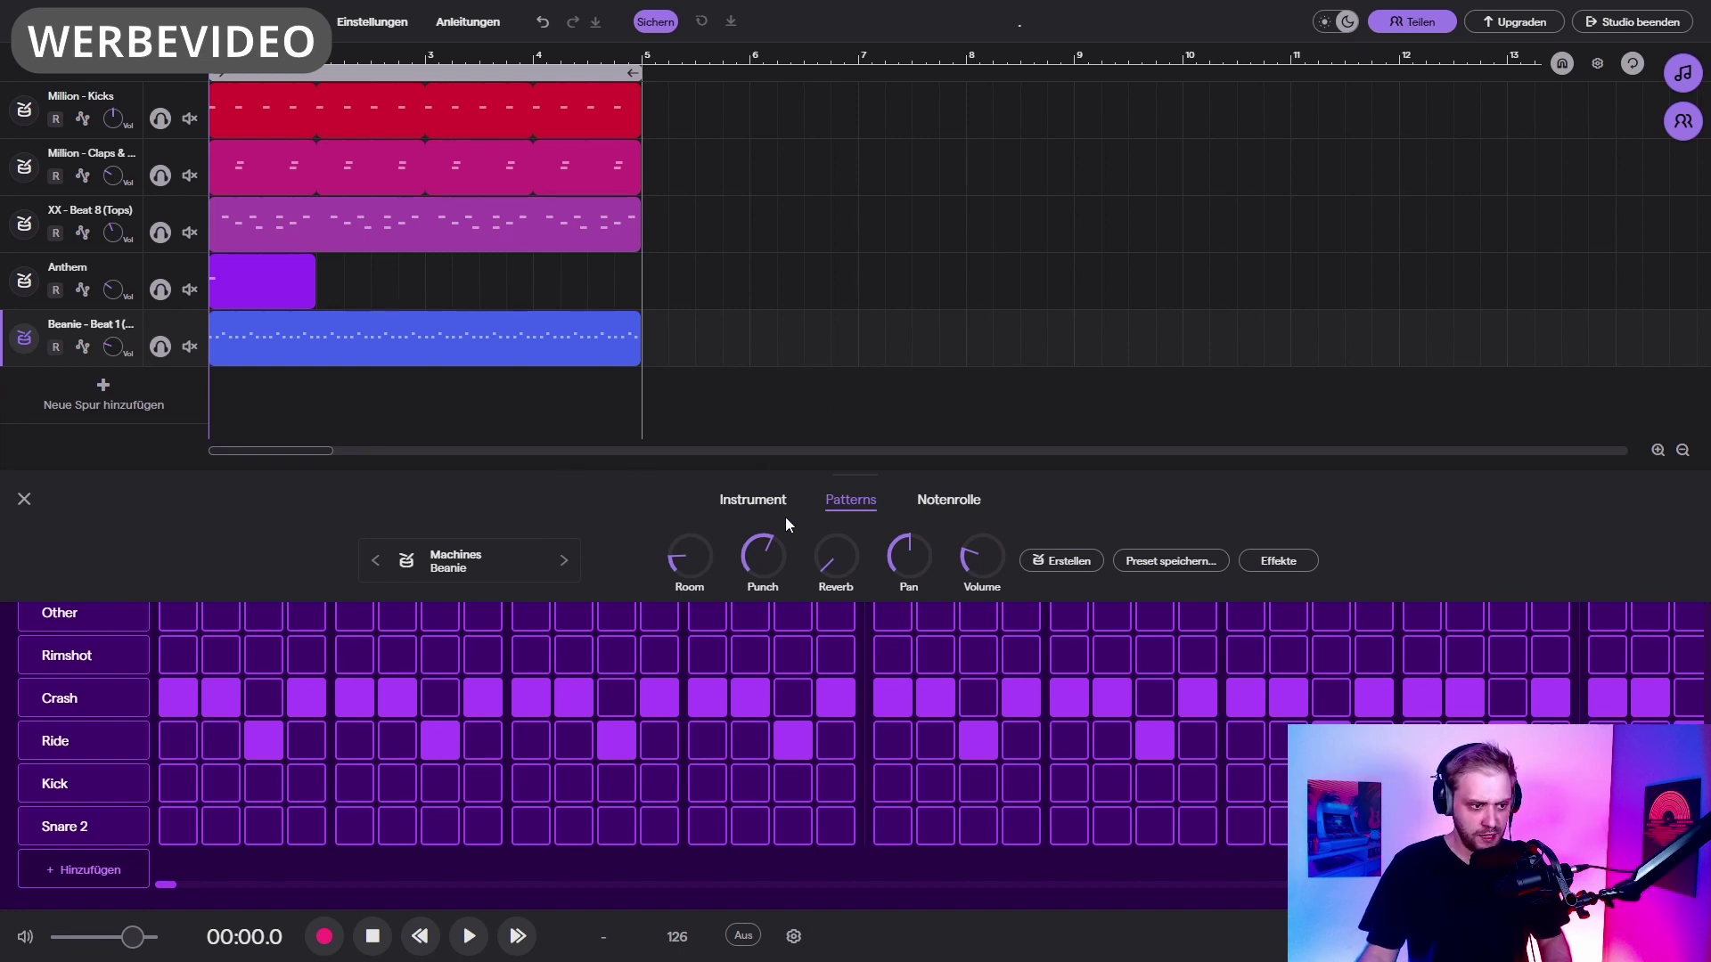
Step: Replace the Beanie track's Room effect with an Equalizer and slightly lower its two highest bands
click(1280, 561)
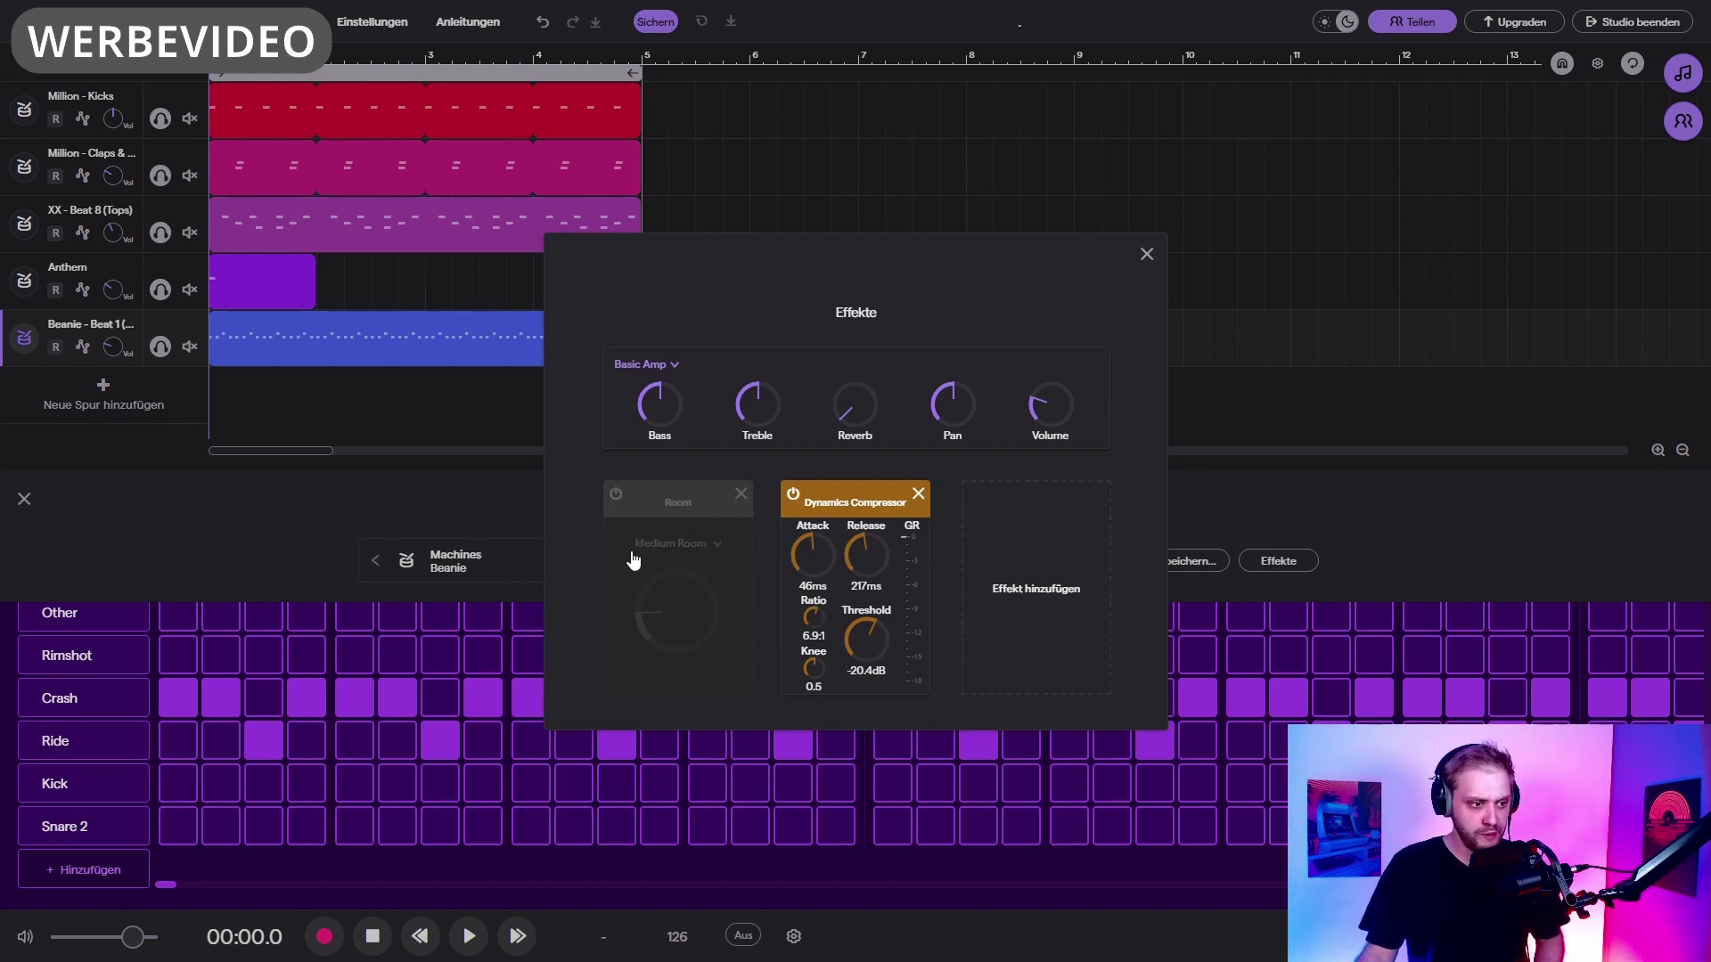
click(739, 496)
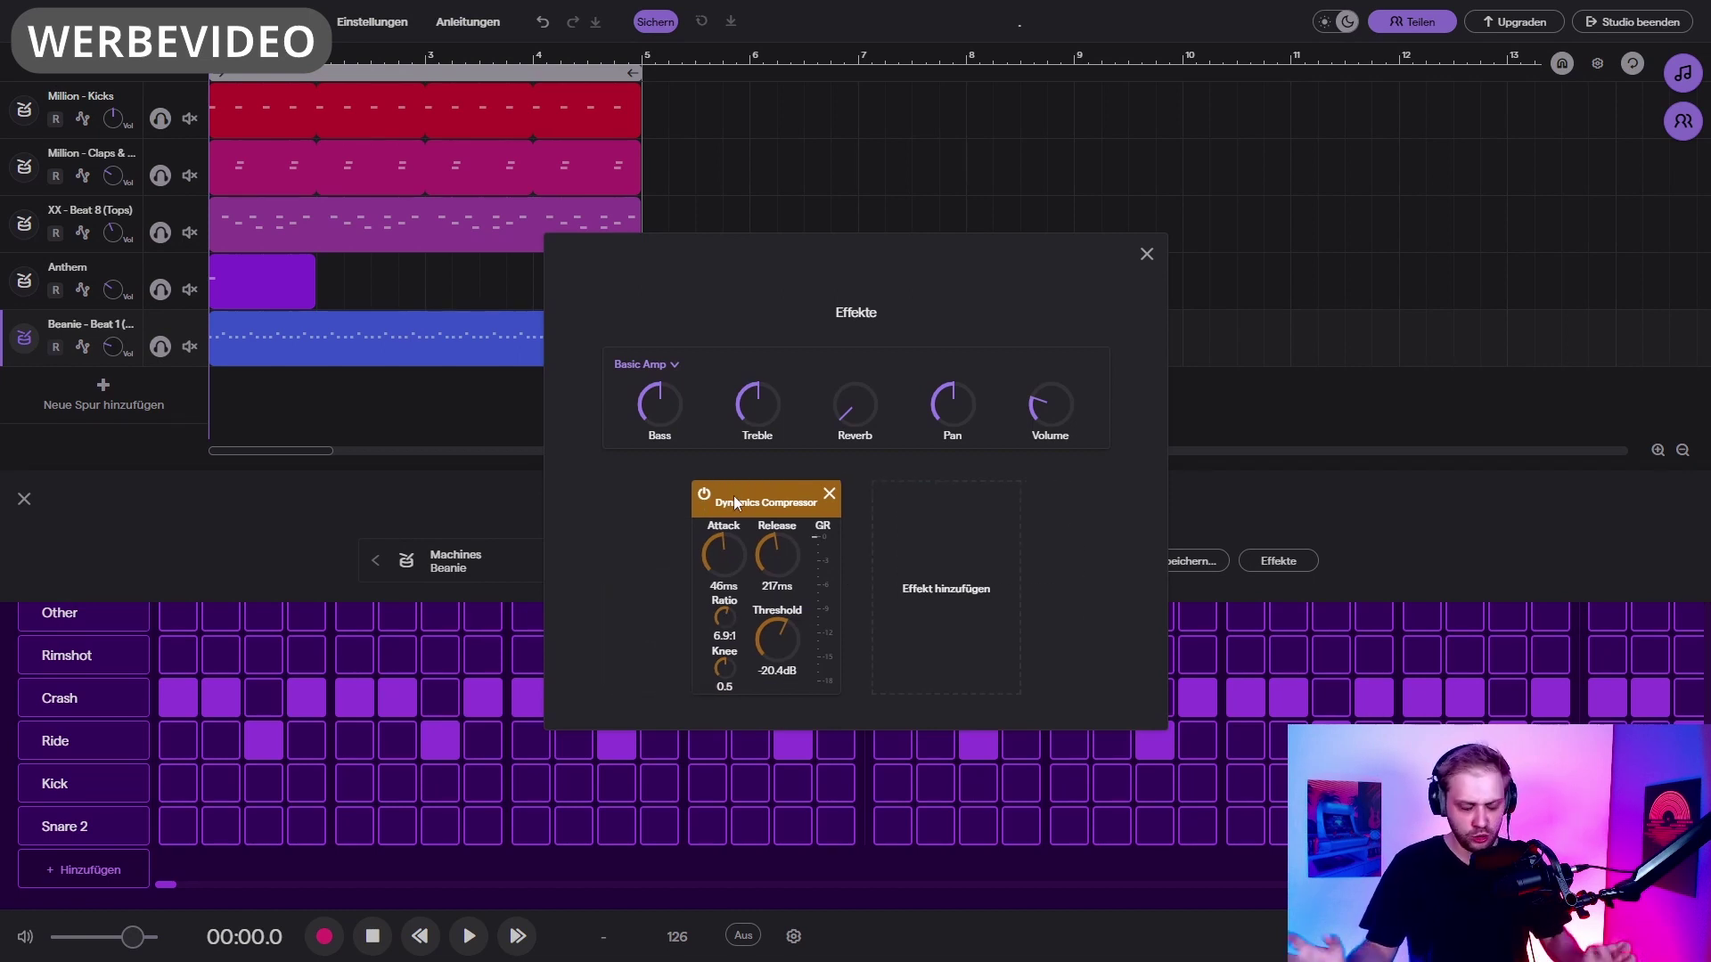
click(947, 602)
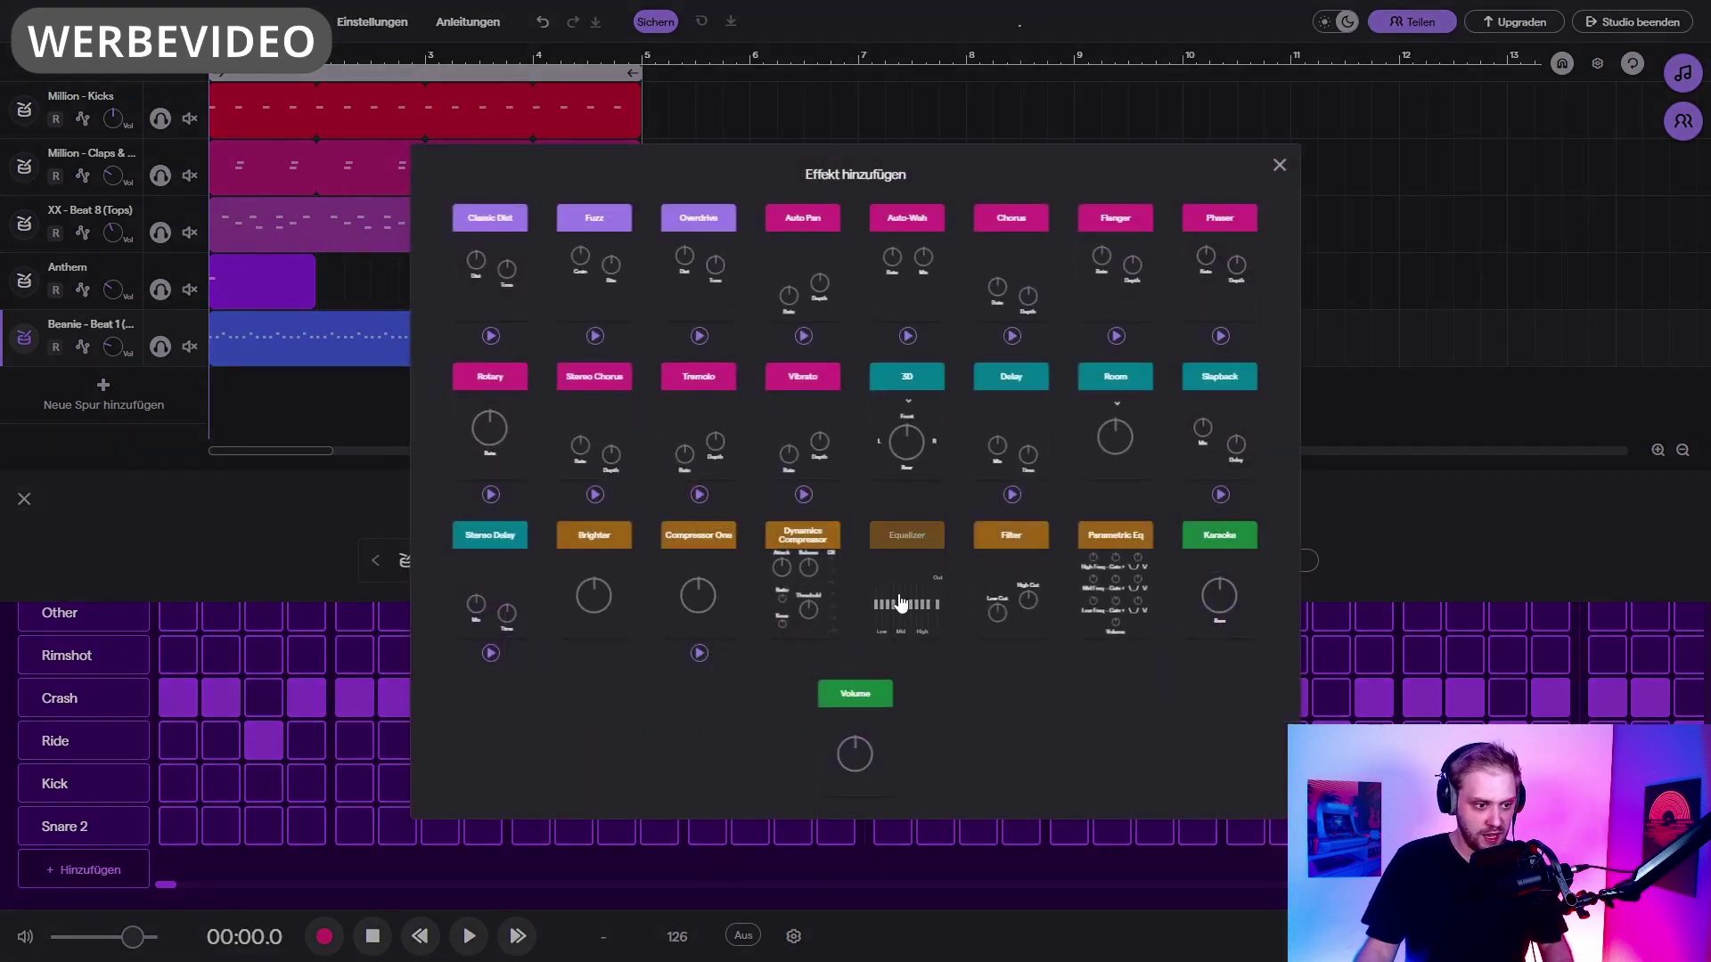
click(903, 603)
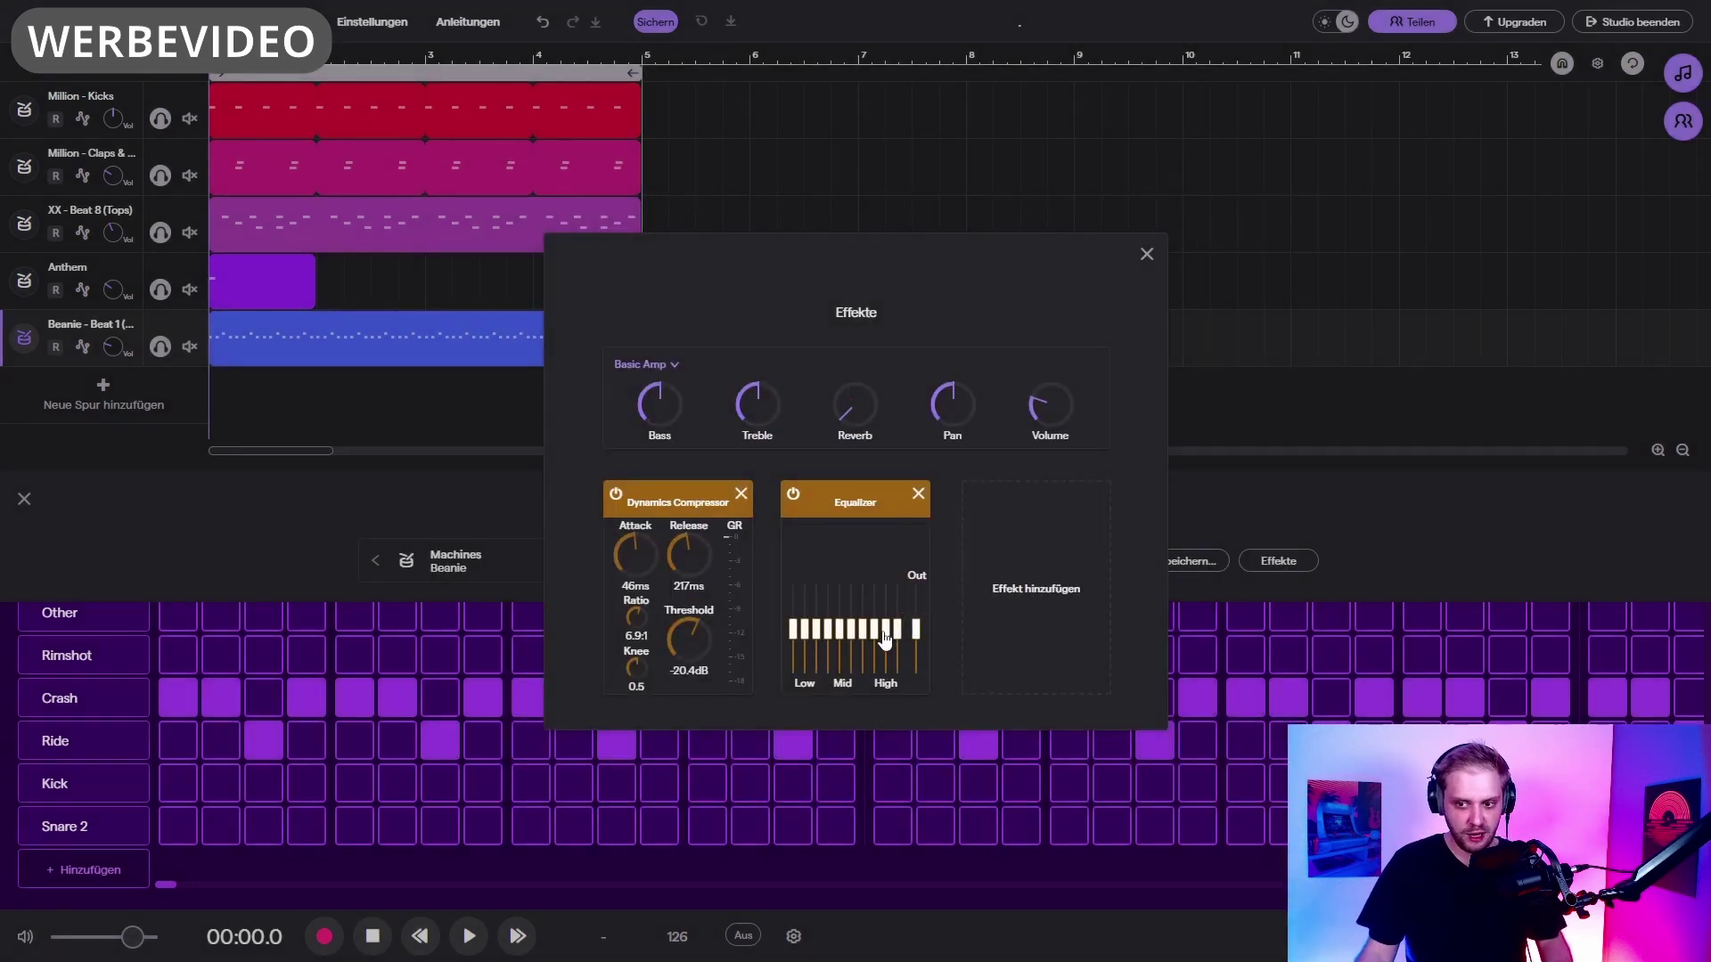
mouse_move(898, 629)
mouse_down()
mouse_move(899, 651)
mouse_move(878, 653)
mouse_up()
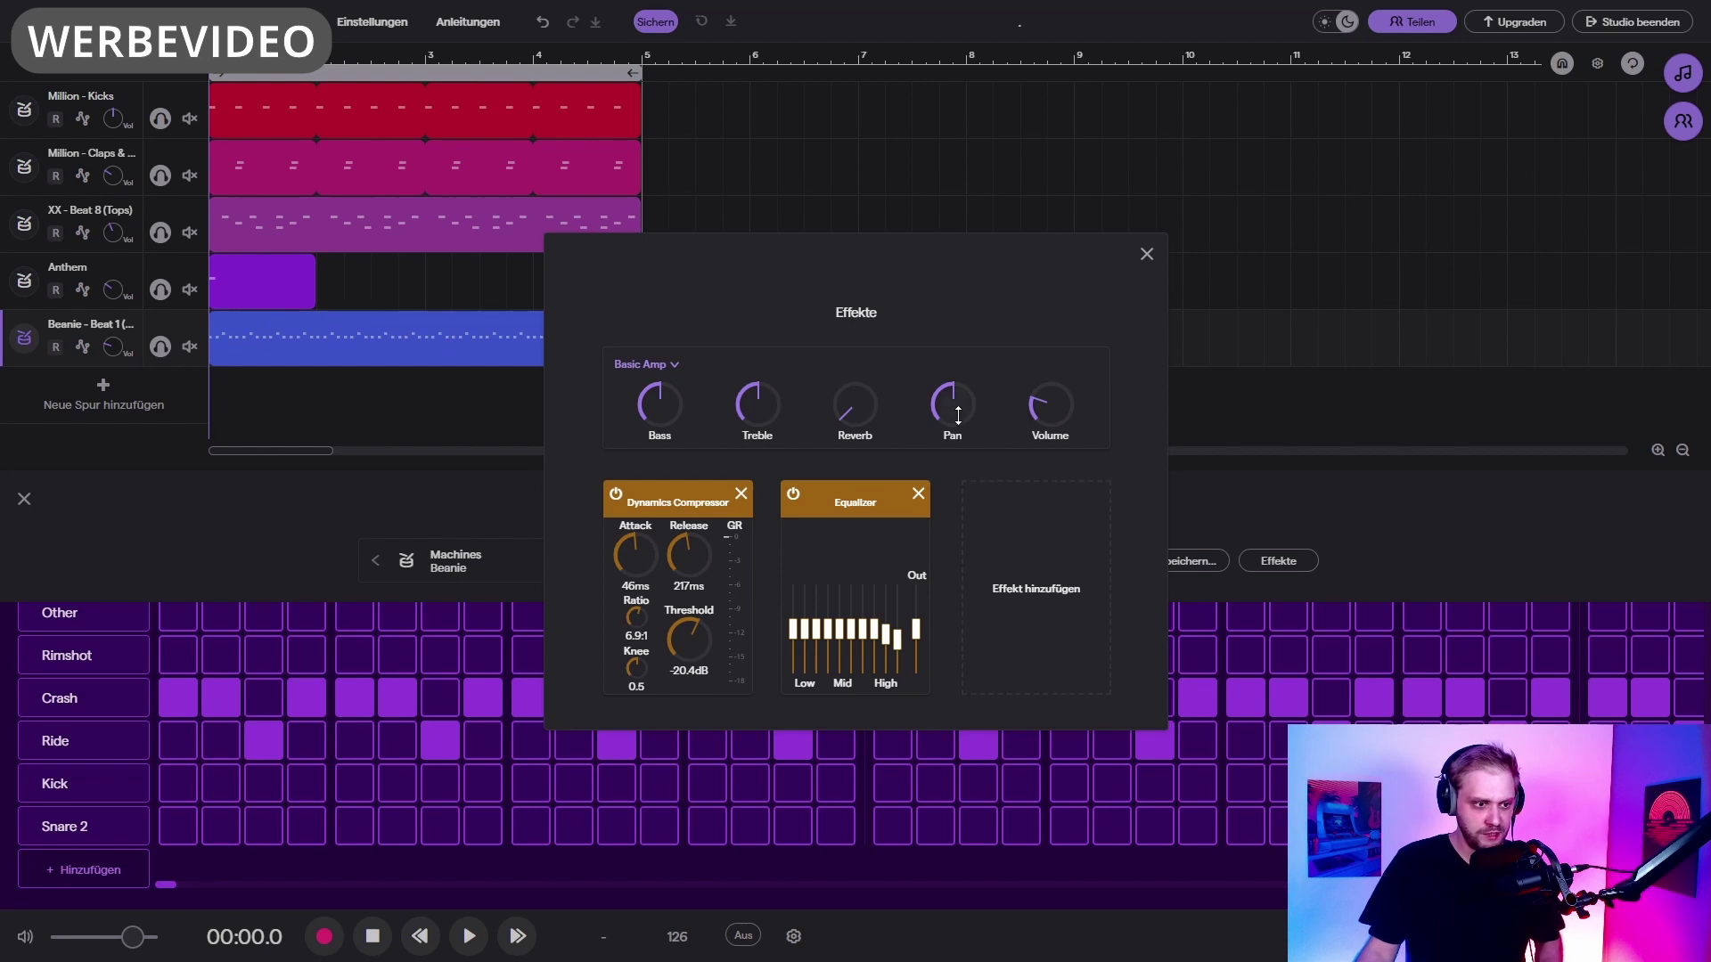
Step: Pan the Beanie - Beat 1 track partway to the right
drag(958, 415, 958, 370)
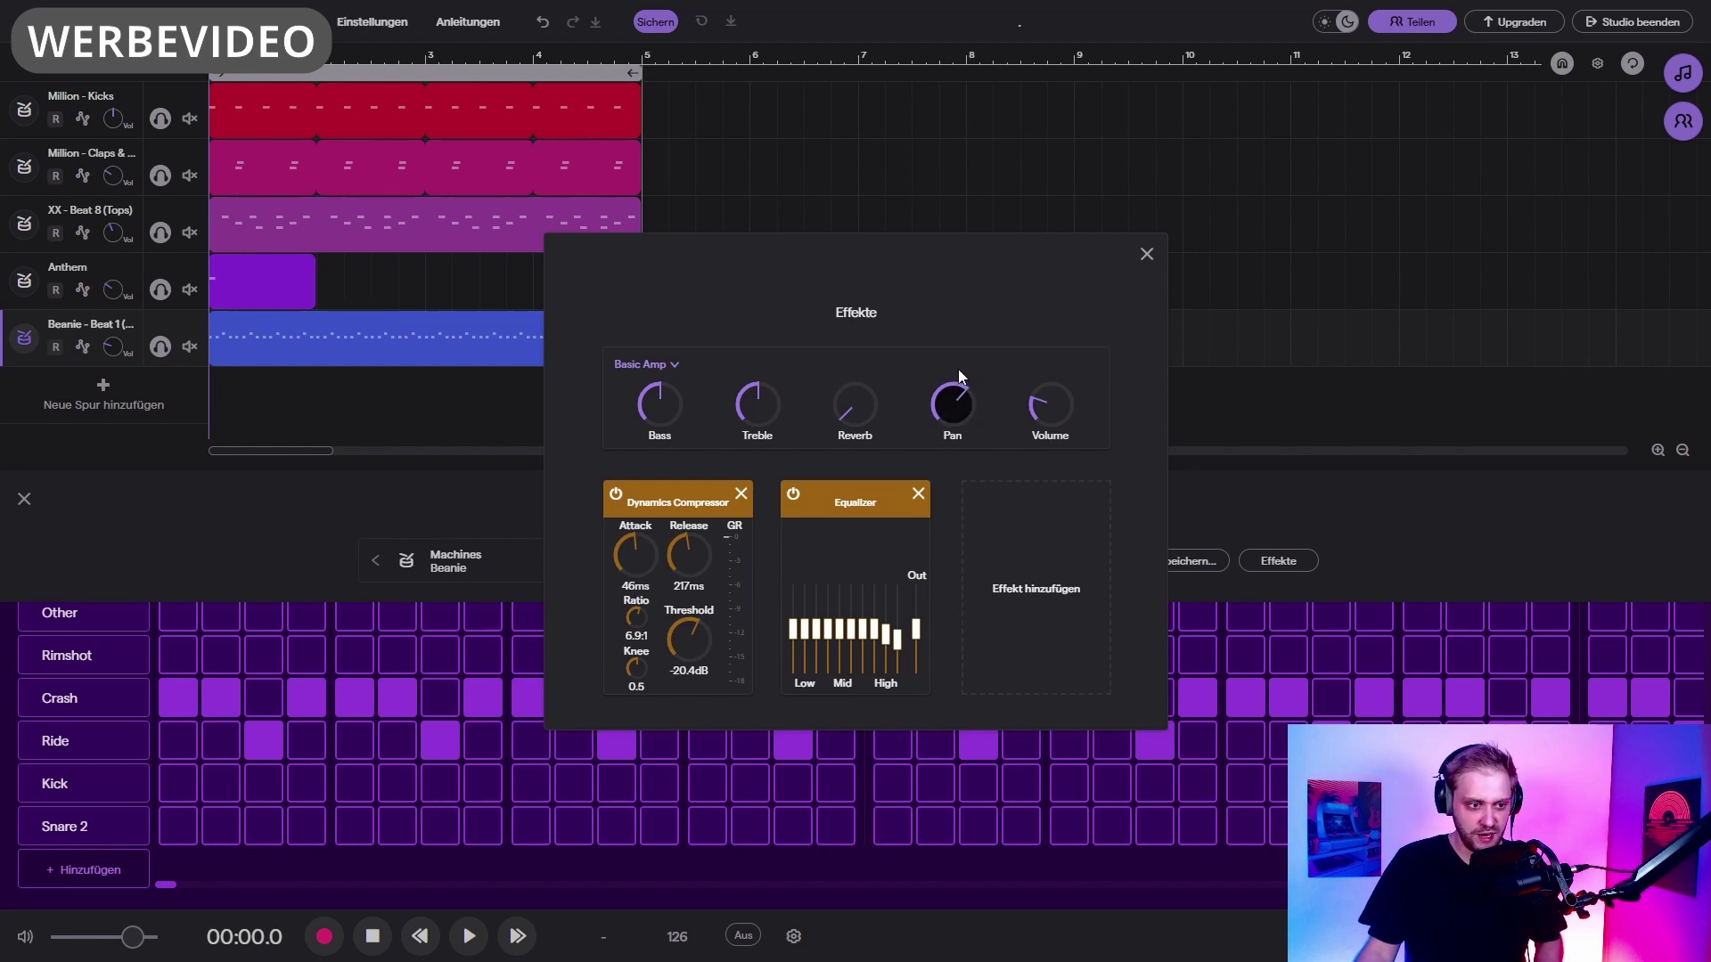
click(1147, 255)
Step: Listen to the XX - Beat 8 (Tops) track on its own and pan it partway to the left
click(189, 347)
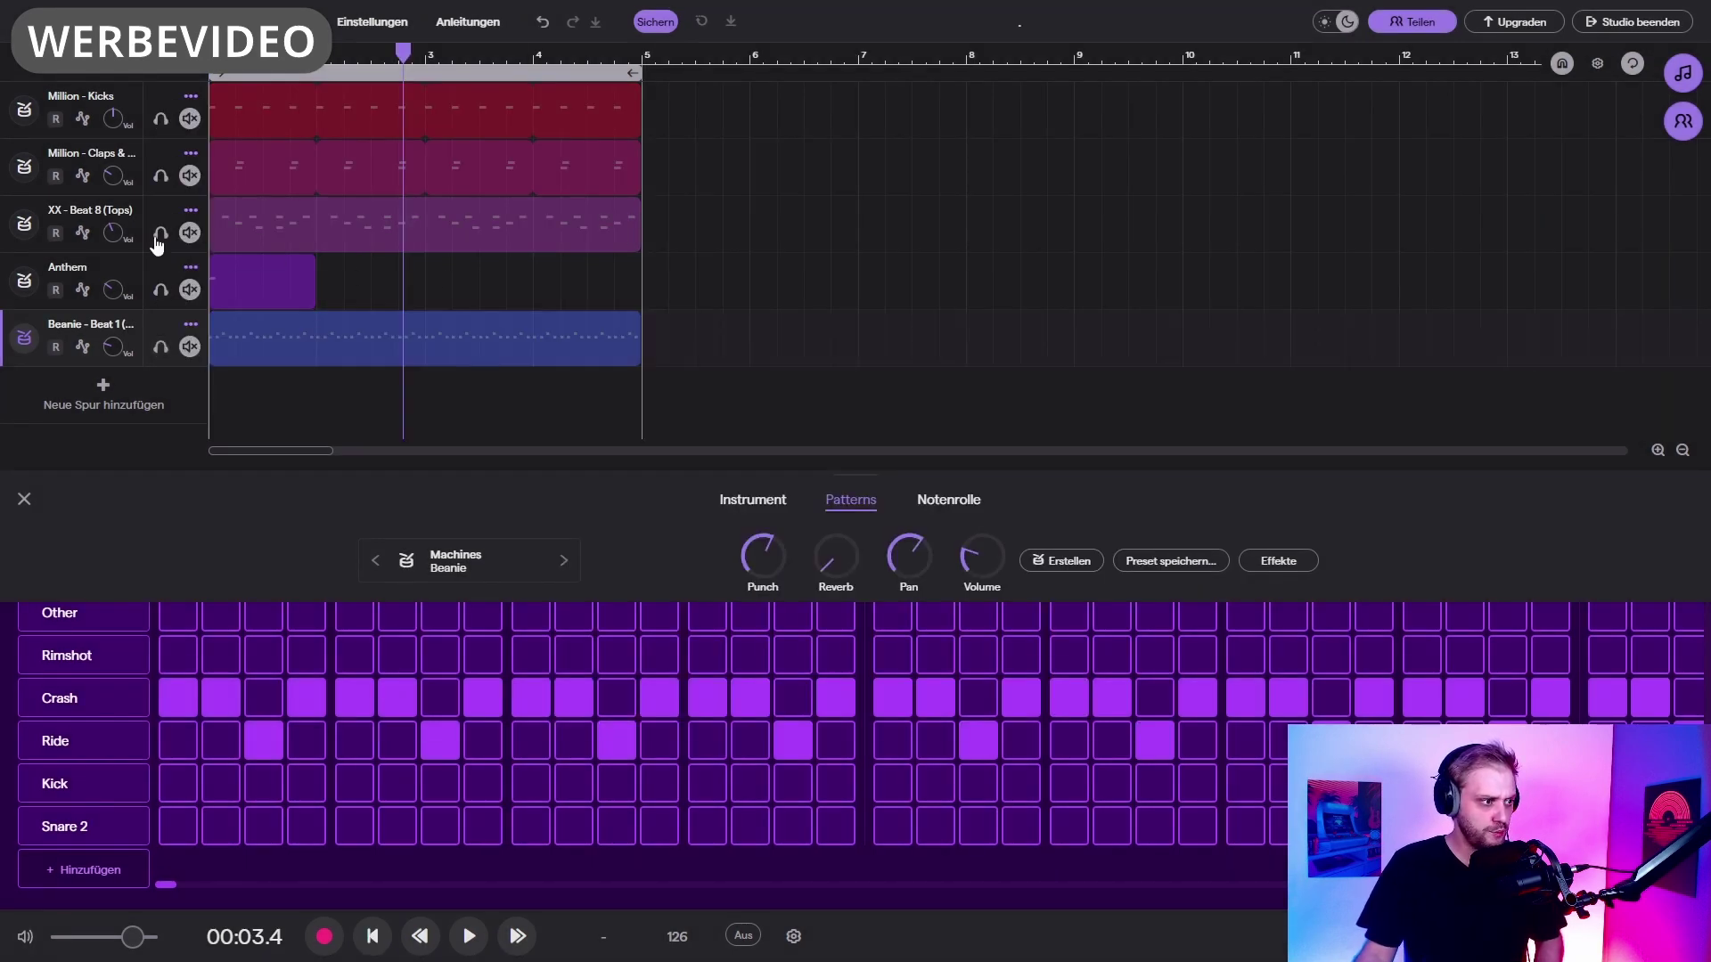
click(160, 233)
key(space)
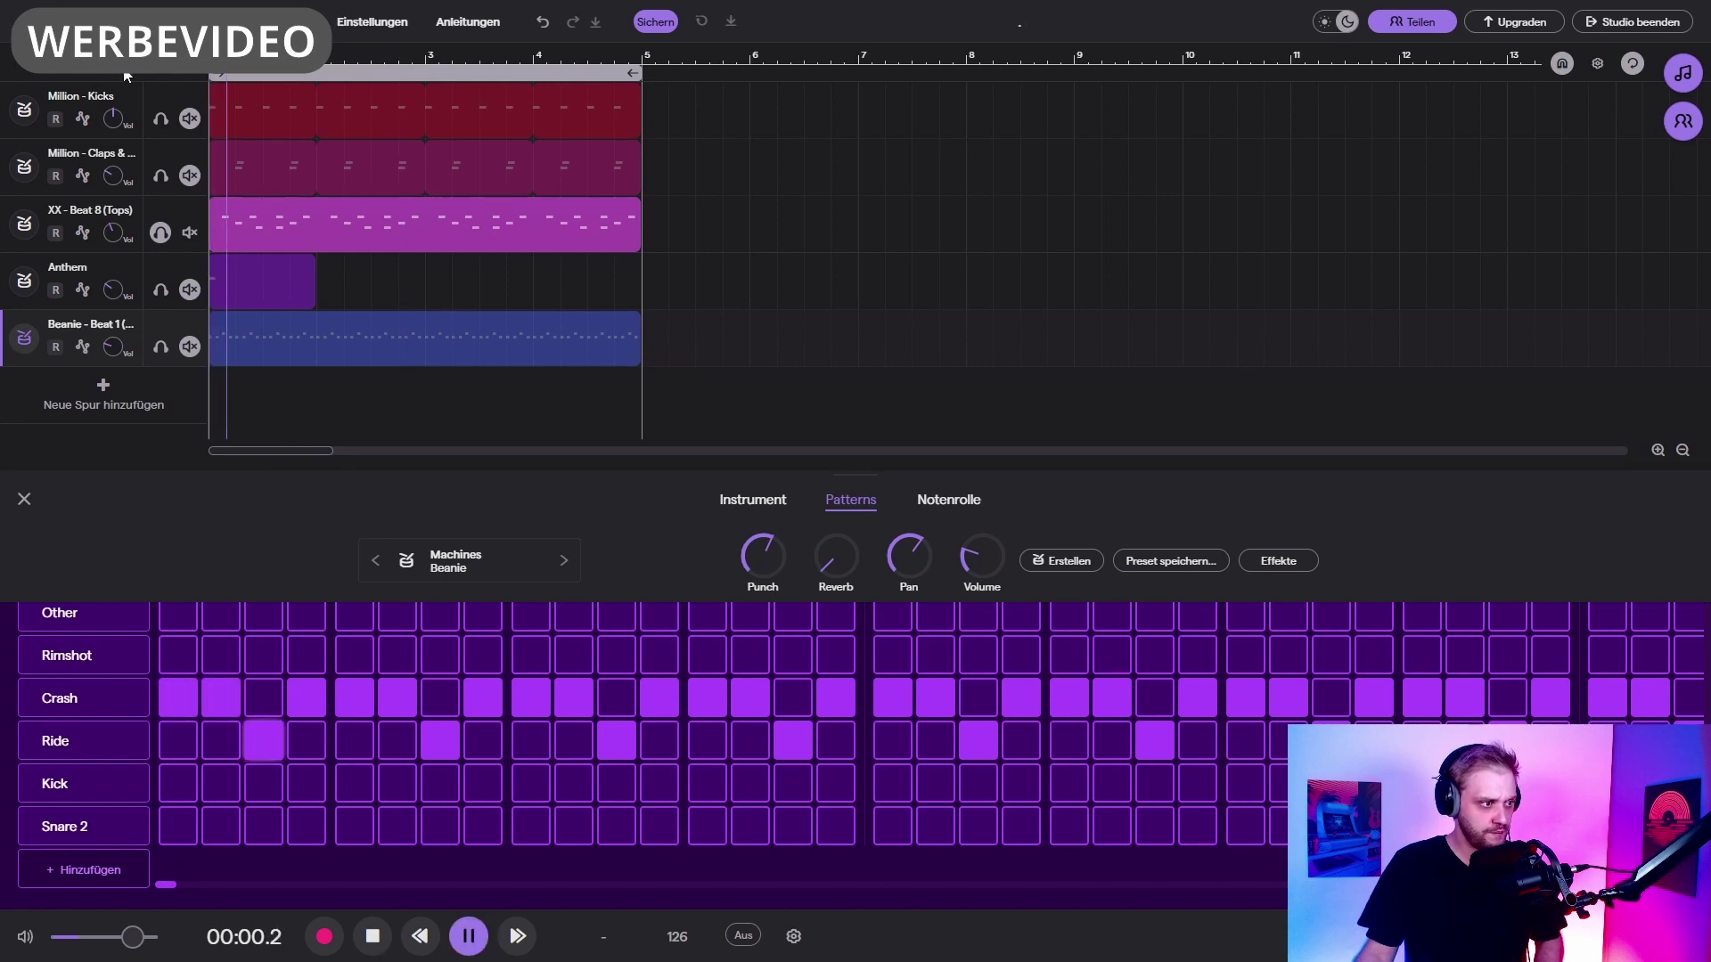
key(space)
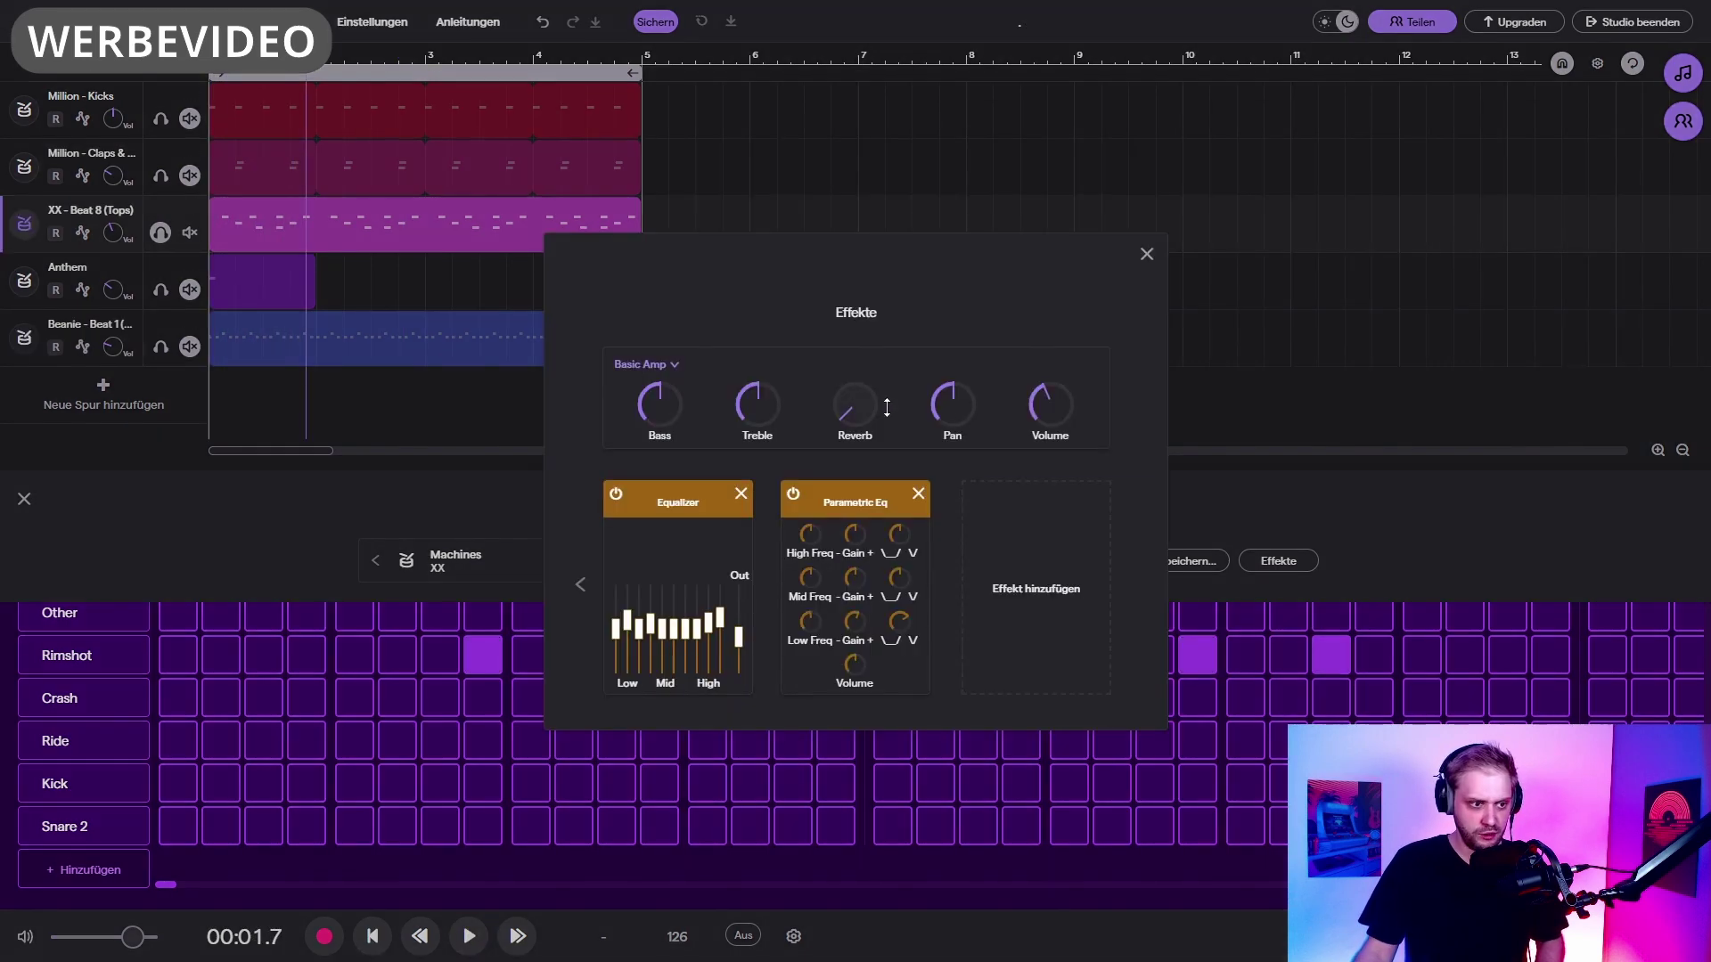
drag(953, 402, 910, 414)
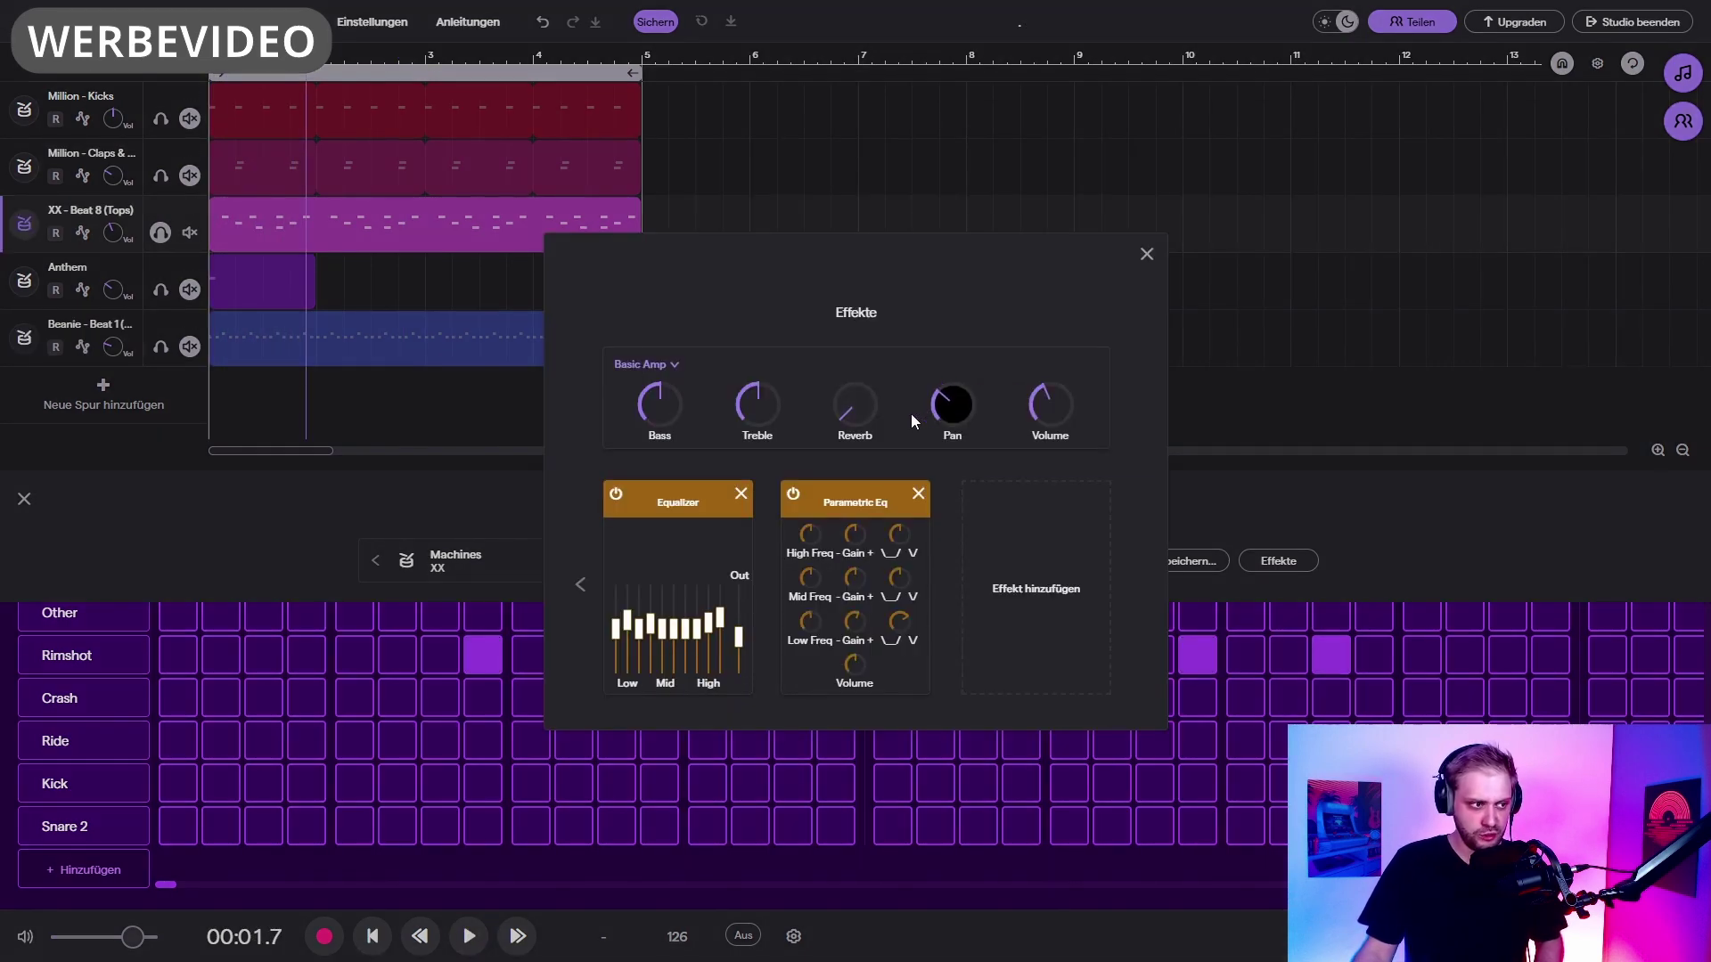
click(1147, 254)
Step: Solo the Beanie - Beat 1 track alongside XX - Beat 8 (Tops) and play both back together
click(160, 347)
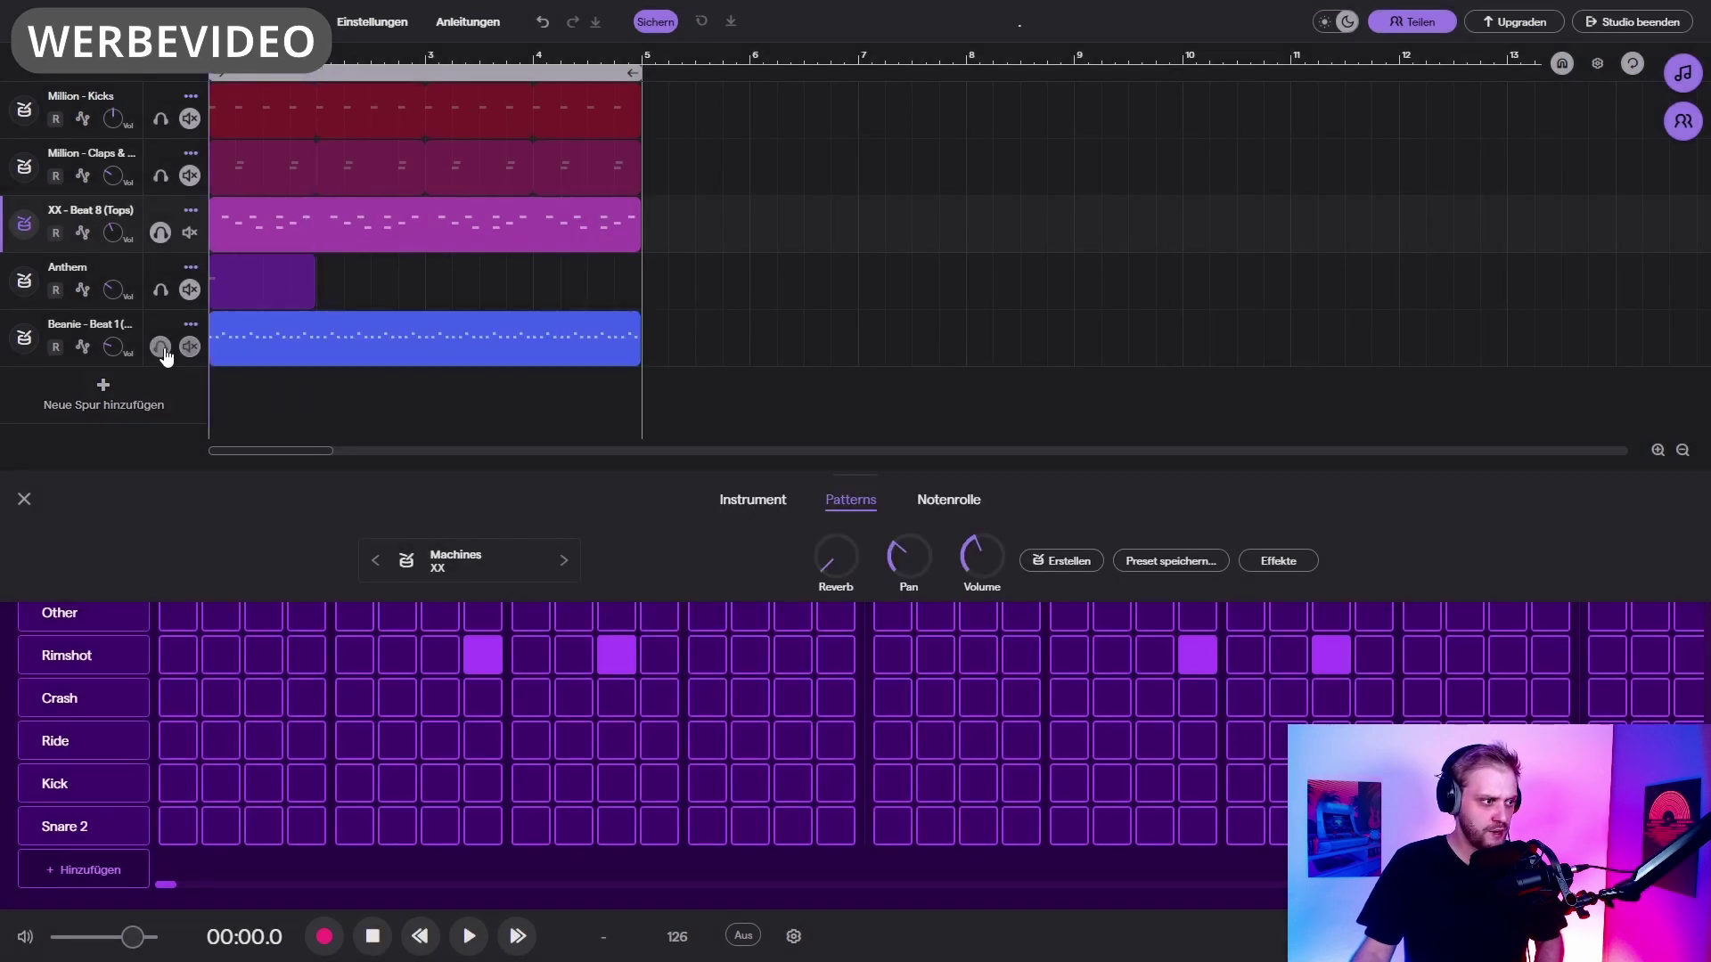
key(space)
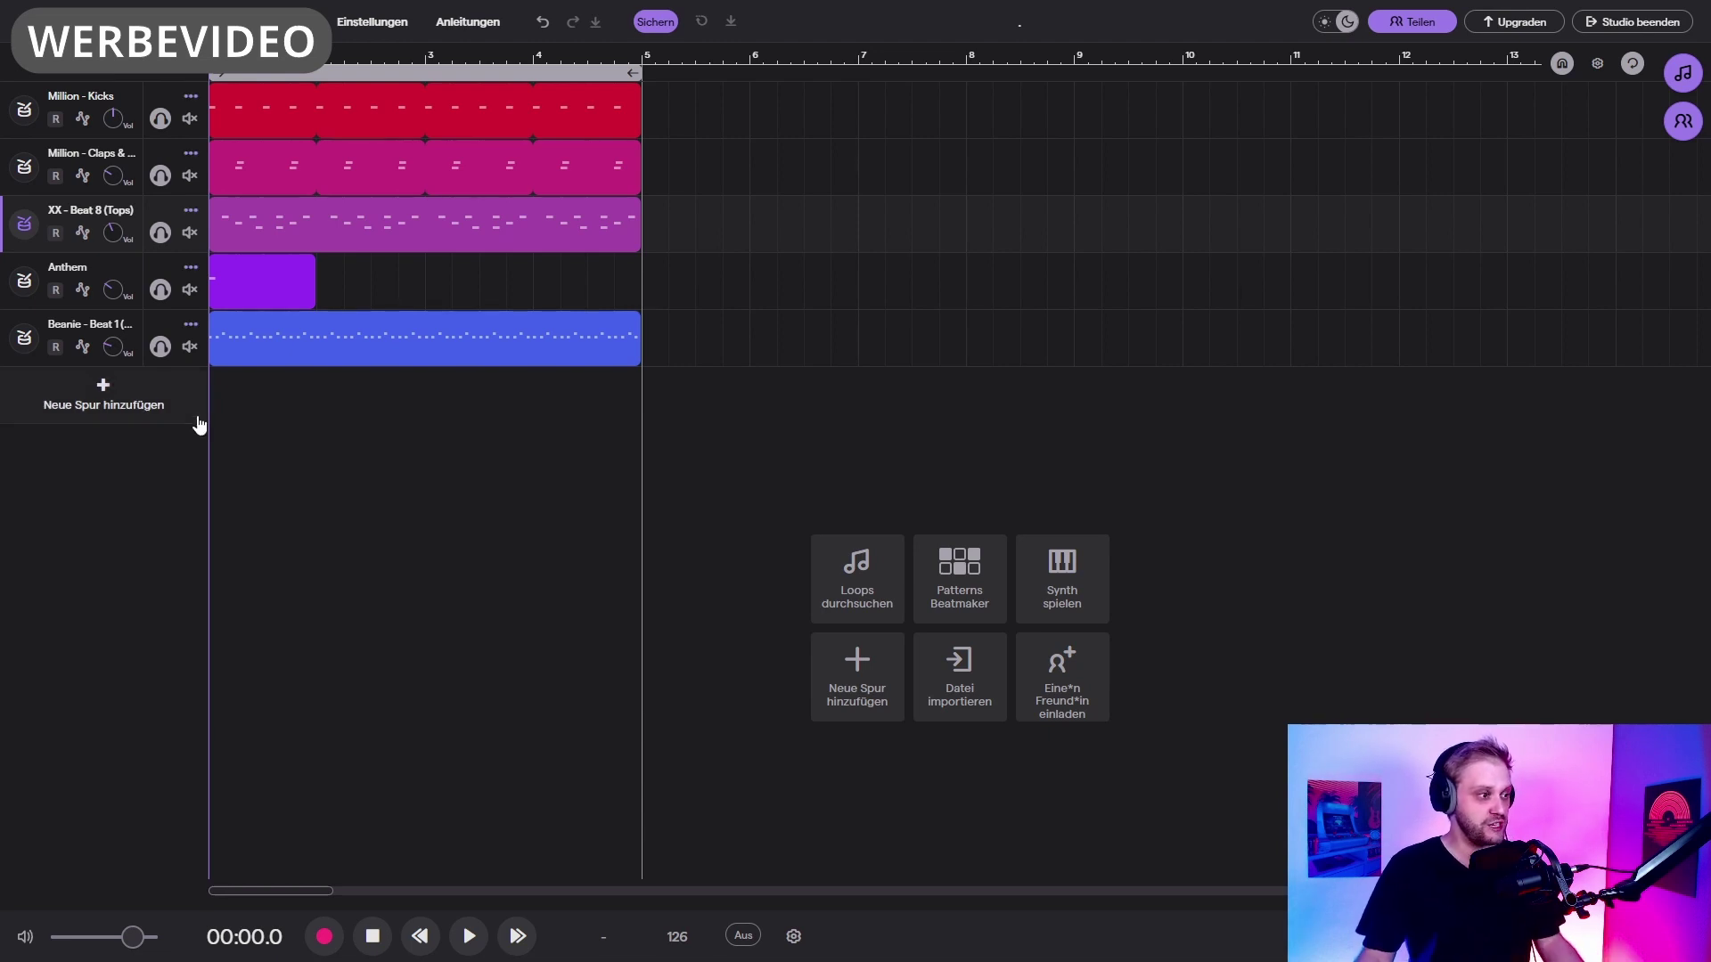
Step: Add a Guitar and Bass track and give it the 80s Synth Bass preset from Bass - Synth
click(113, 408)
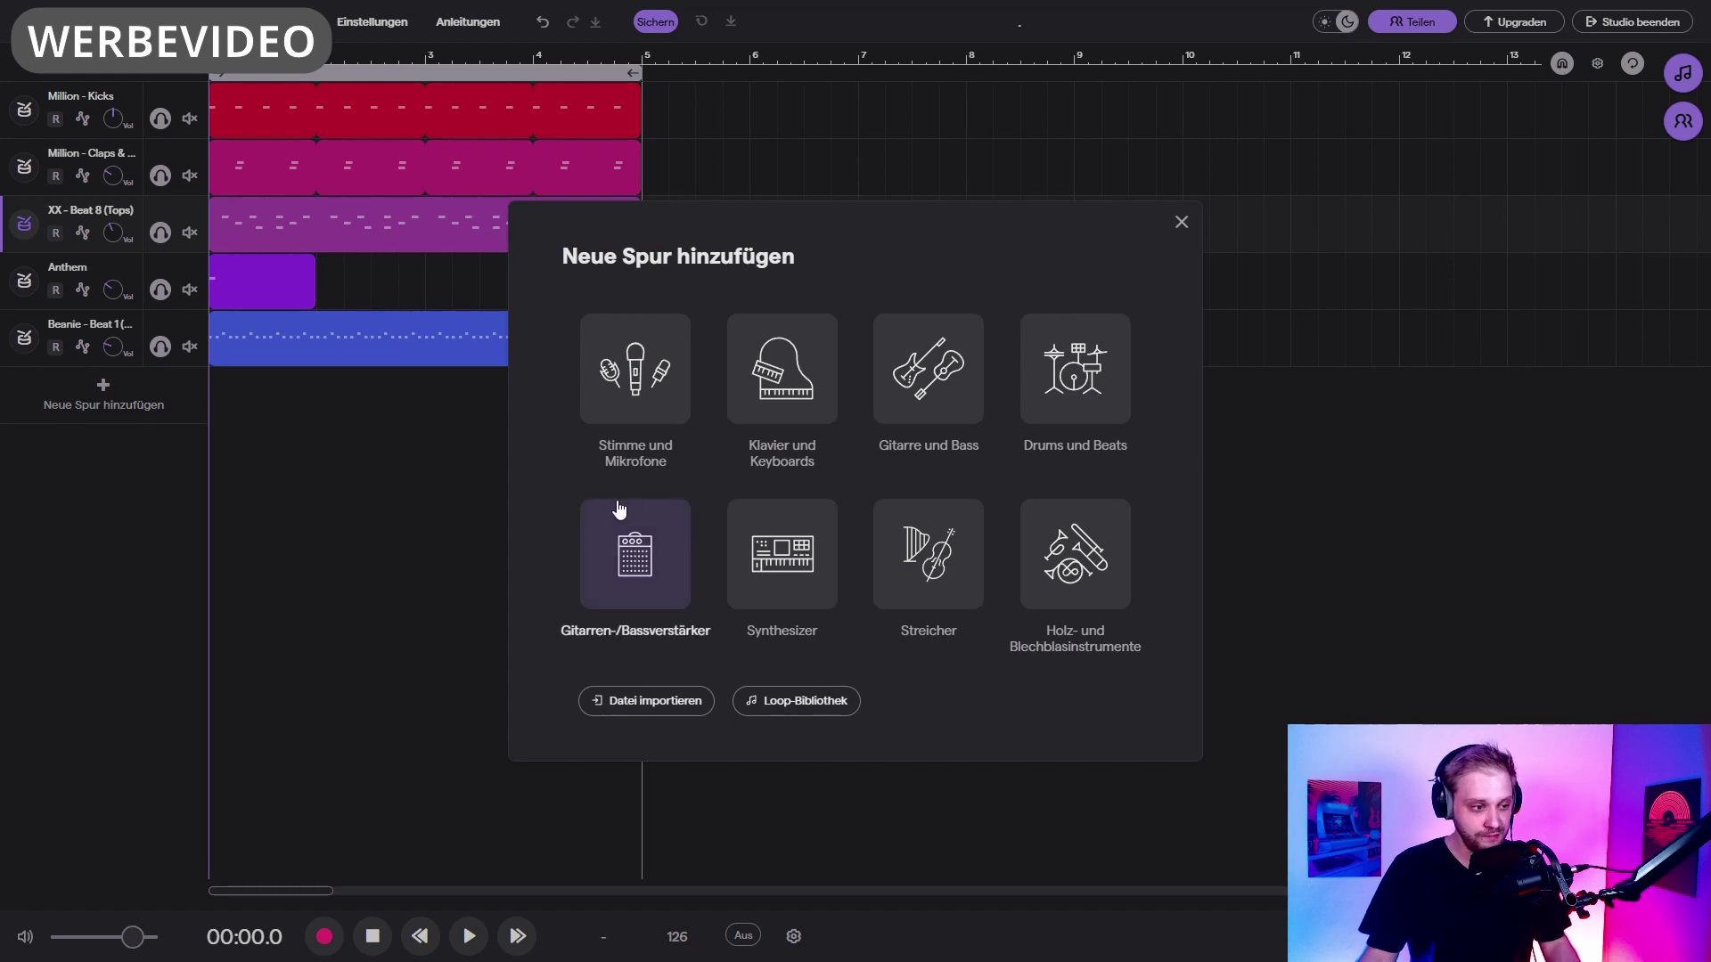
click(628, 540)
click(596, 580)
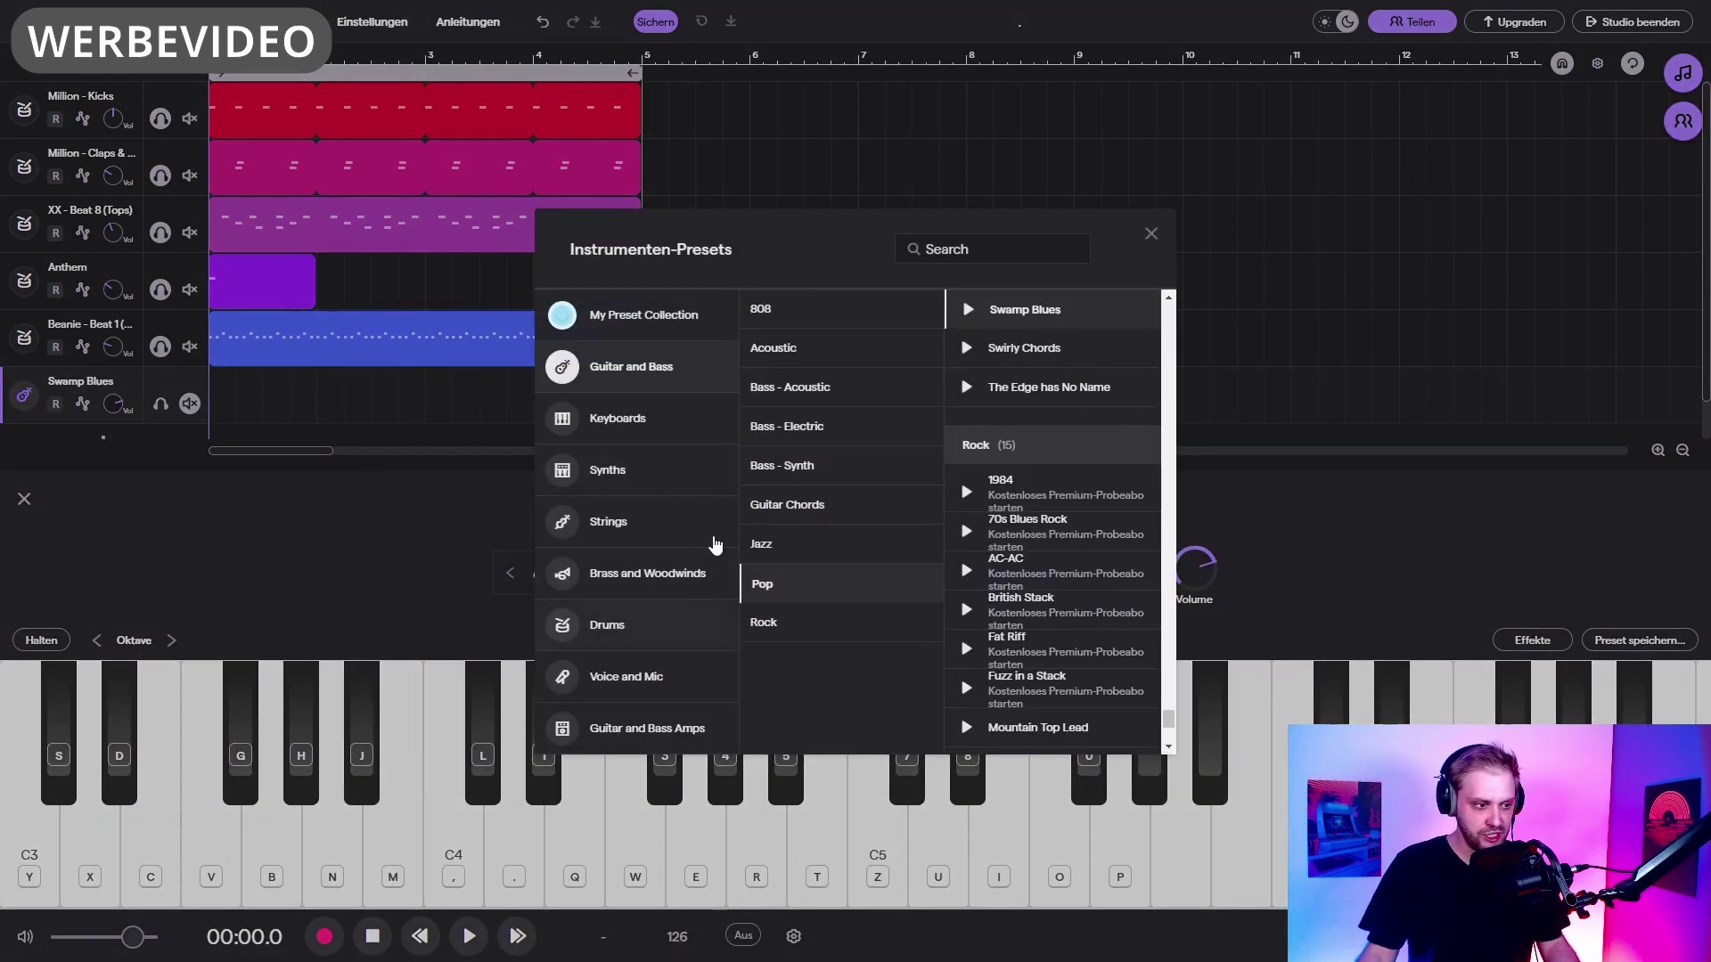
click(891, 466)
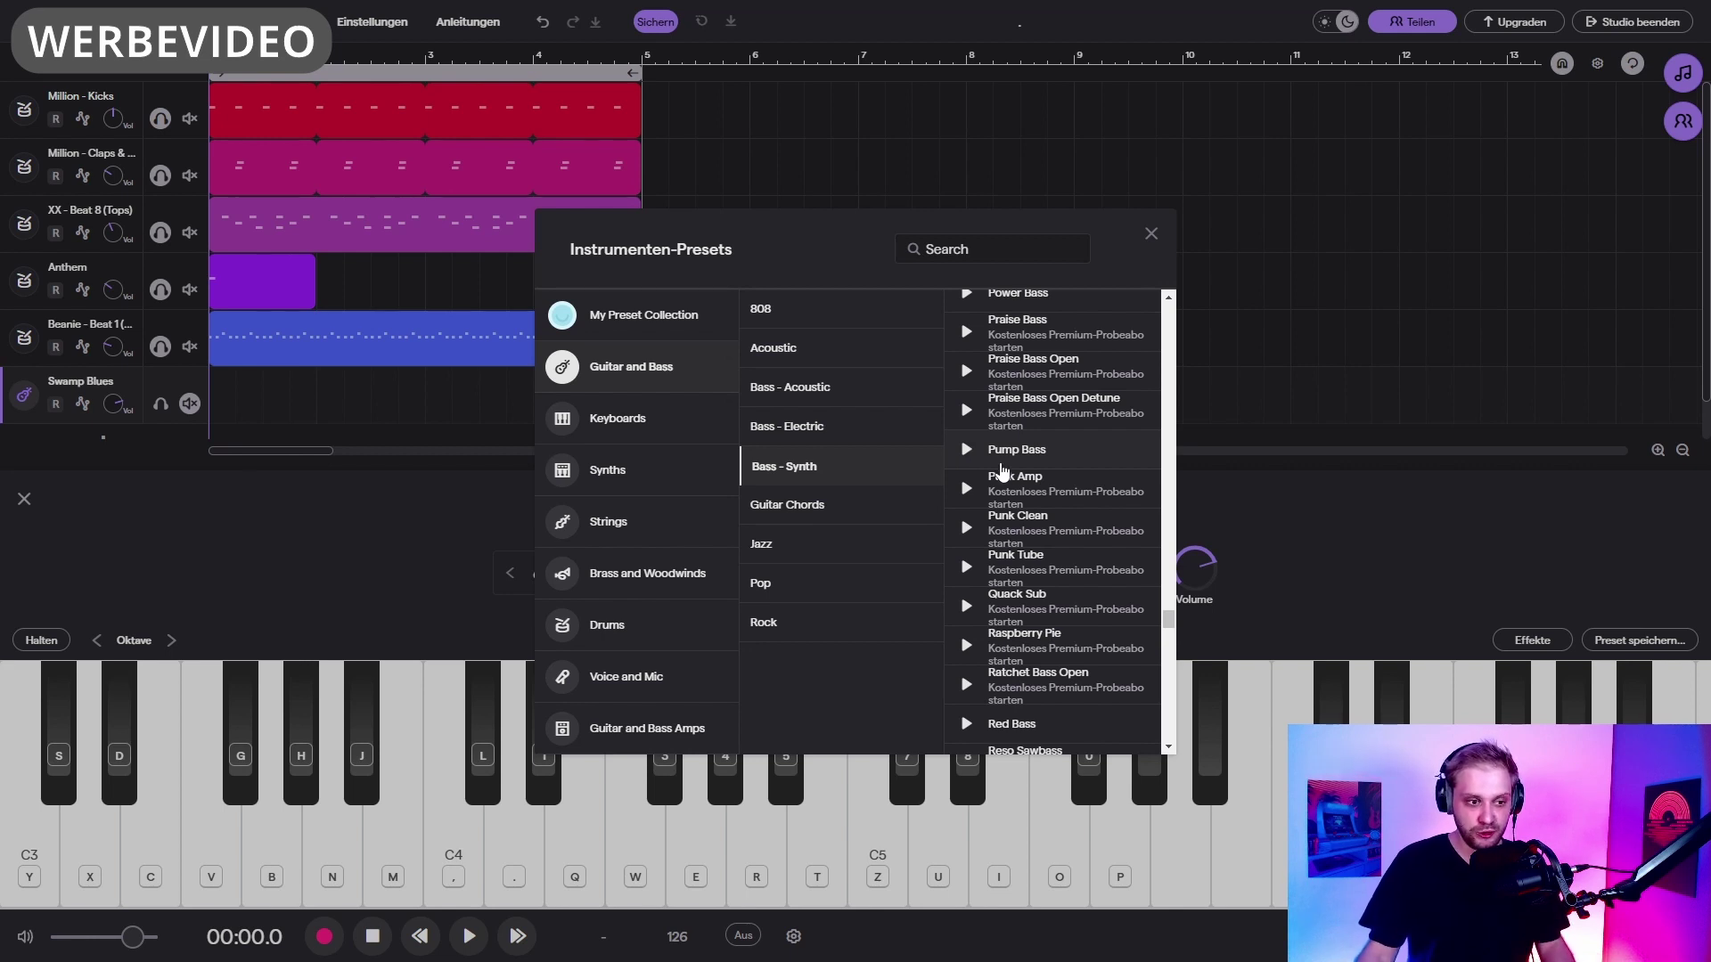
click(1022, 458)
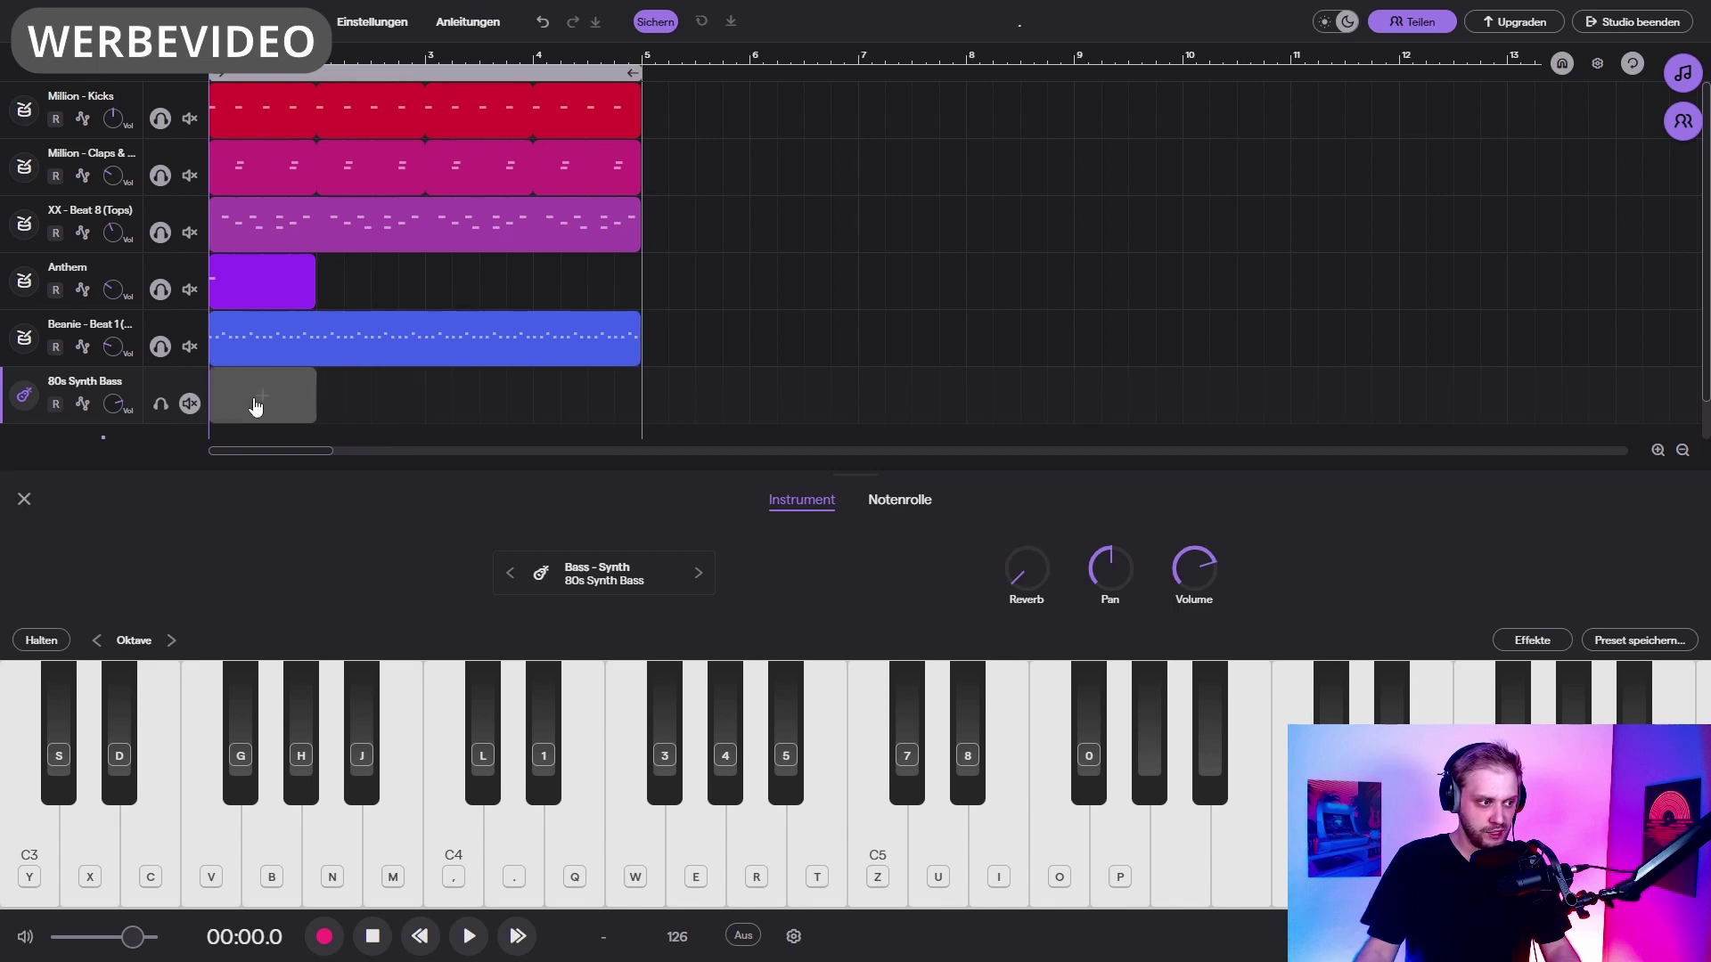
Step: Create an empty clip in bar 1 of the bass track and switch its preset to Pump Bass
click(254, 405)
click(805, 504)
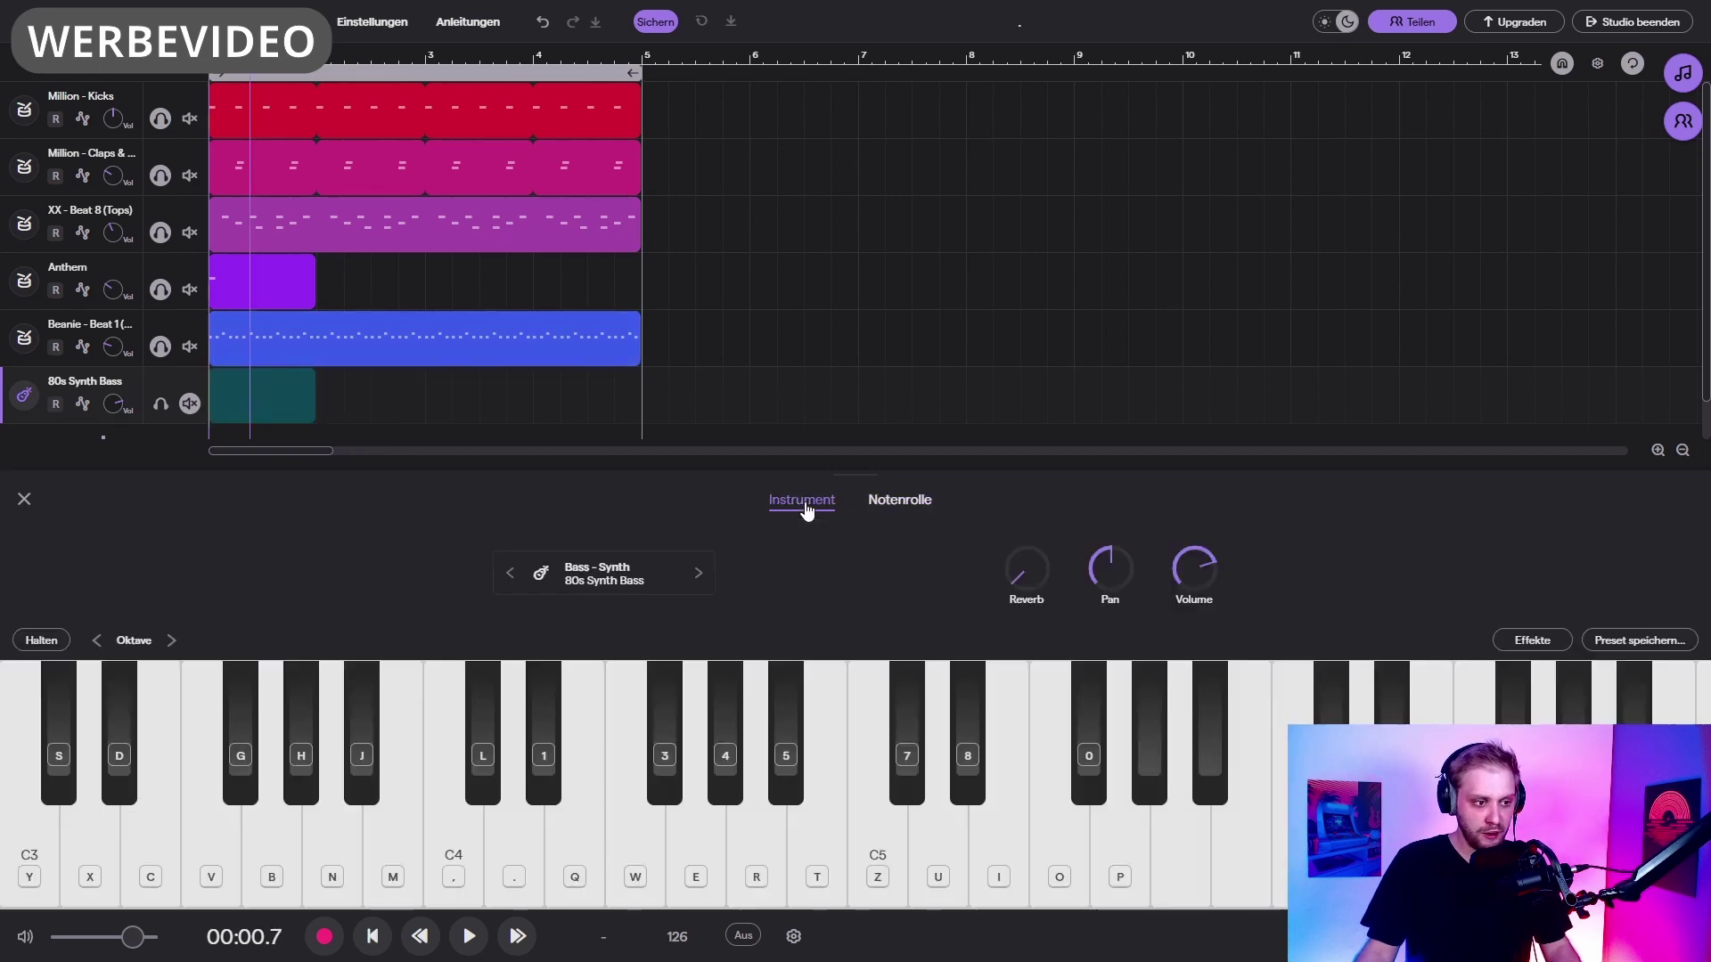
Step: Set both oscillators of the Pump Bass synth to sine and play a few notes to test the sound
click(1445, 642)
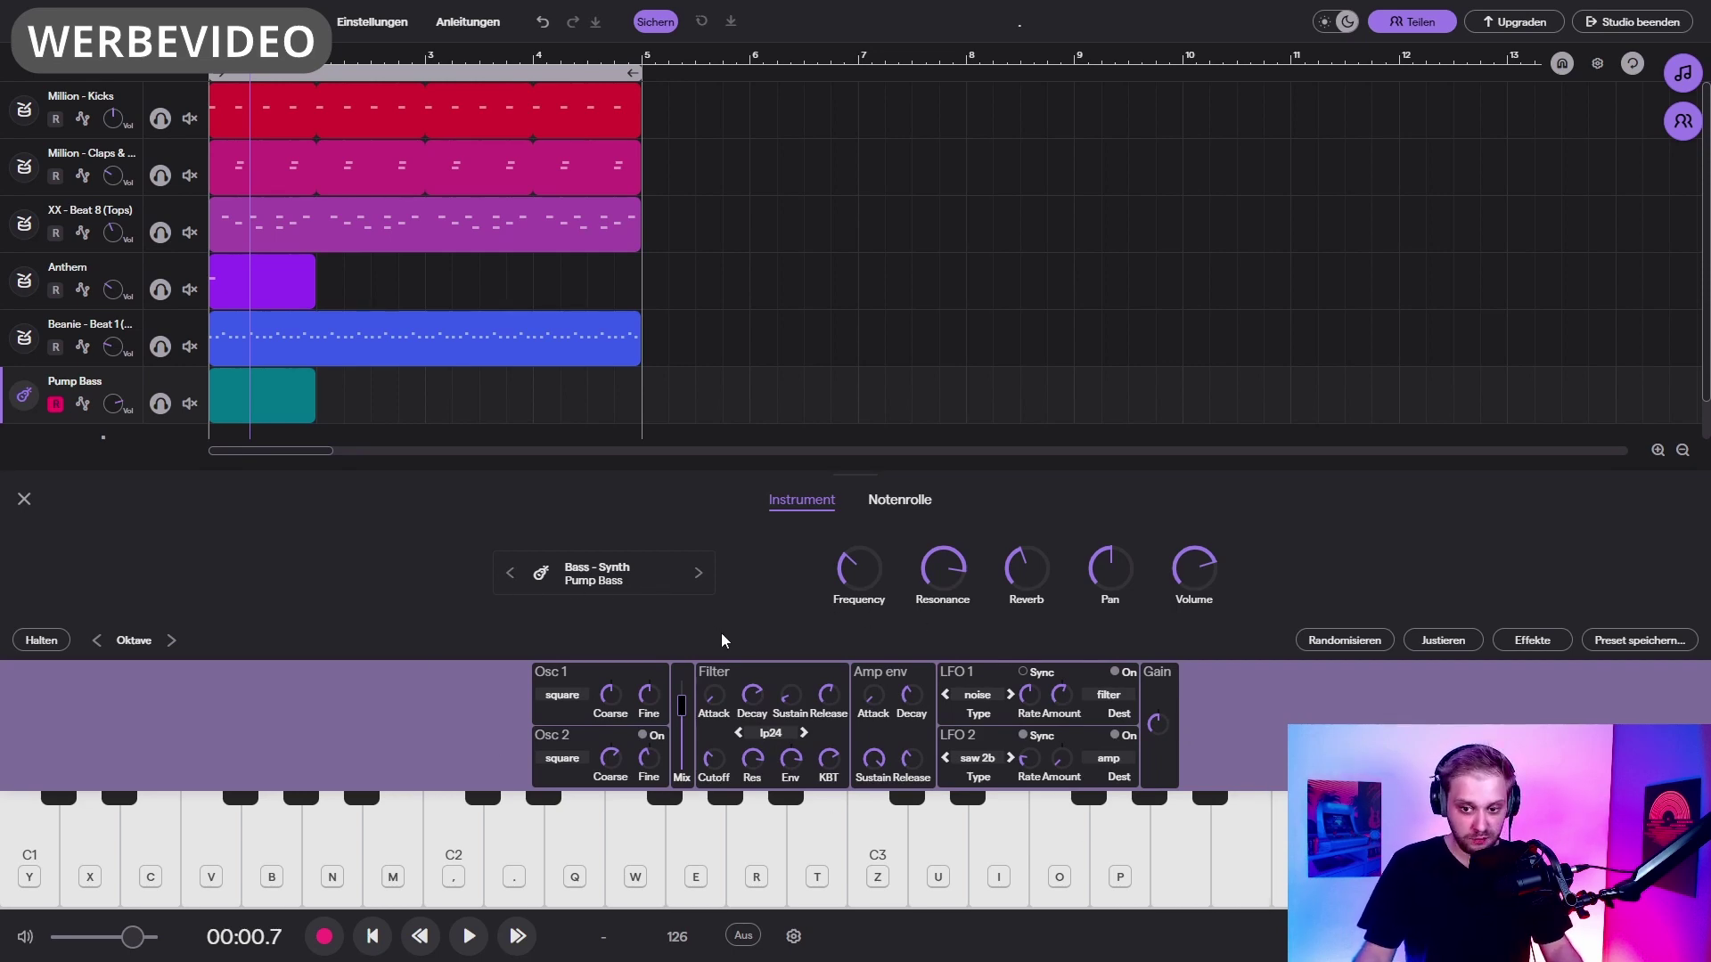
click(557, 701)
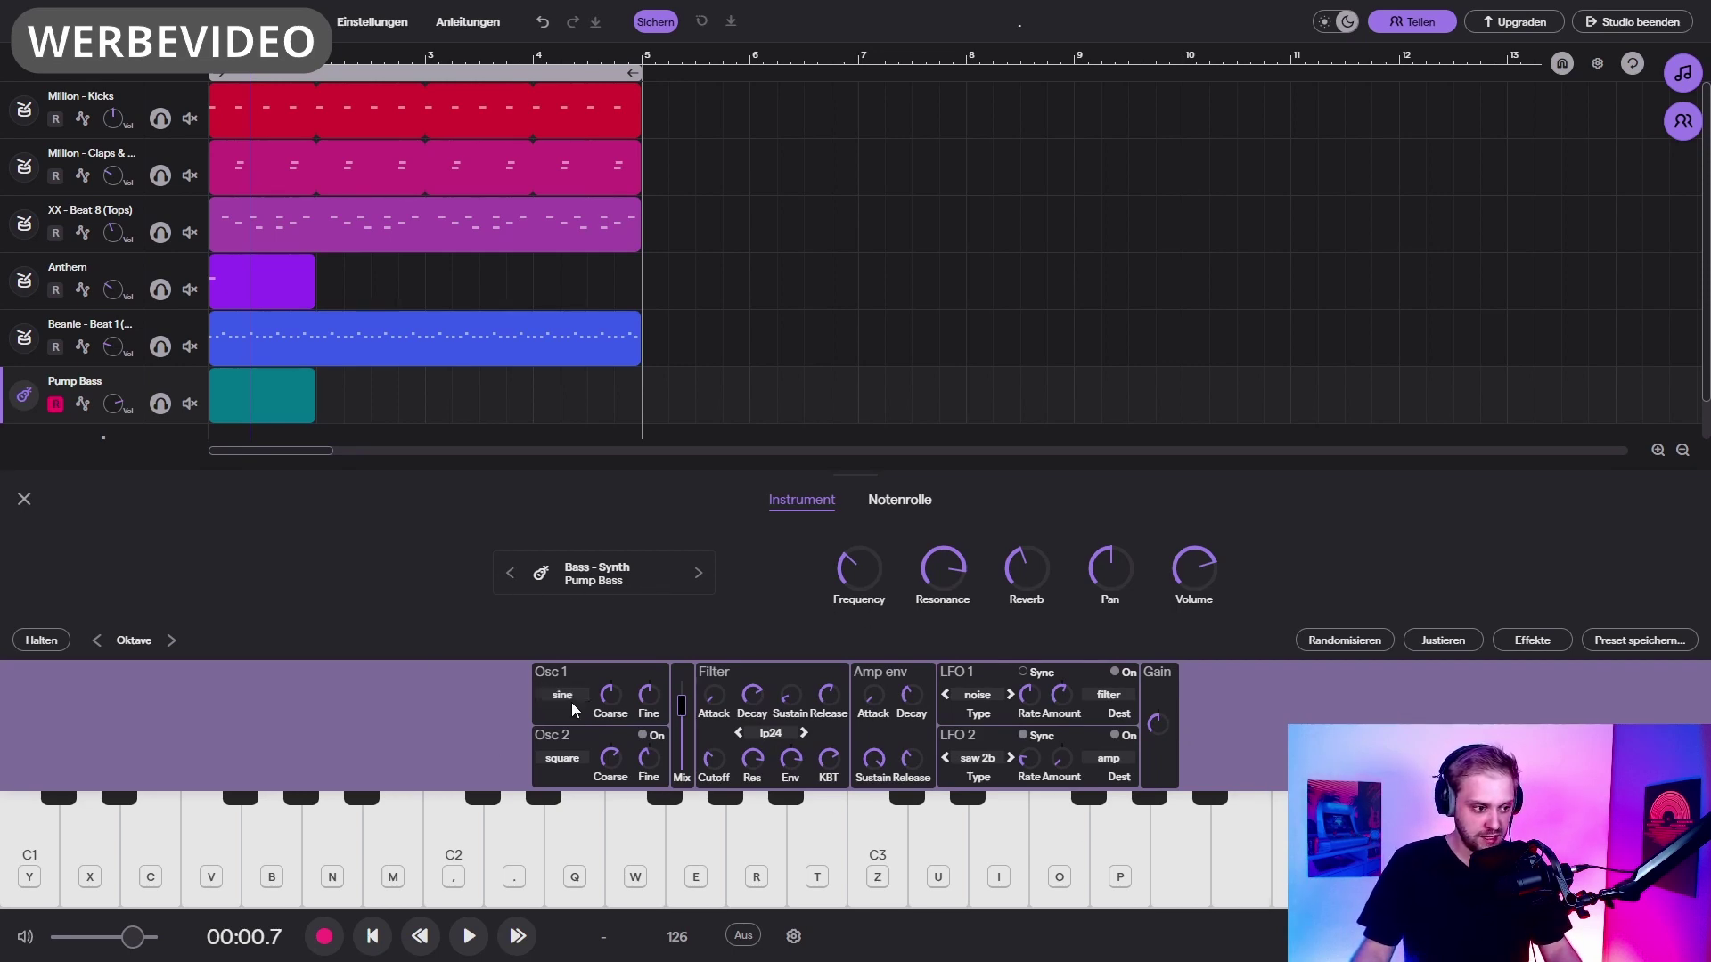
click(570, 760)
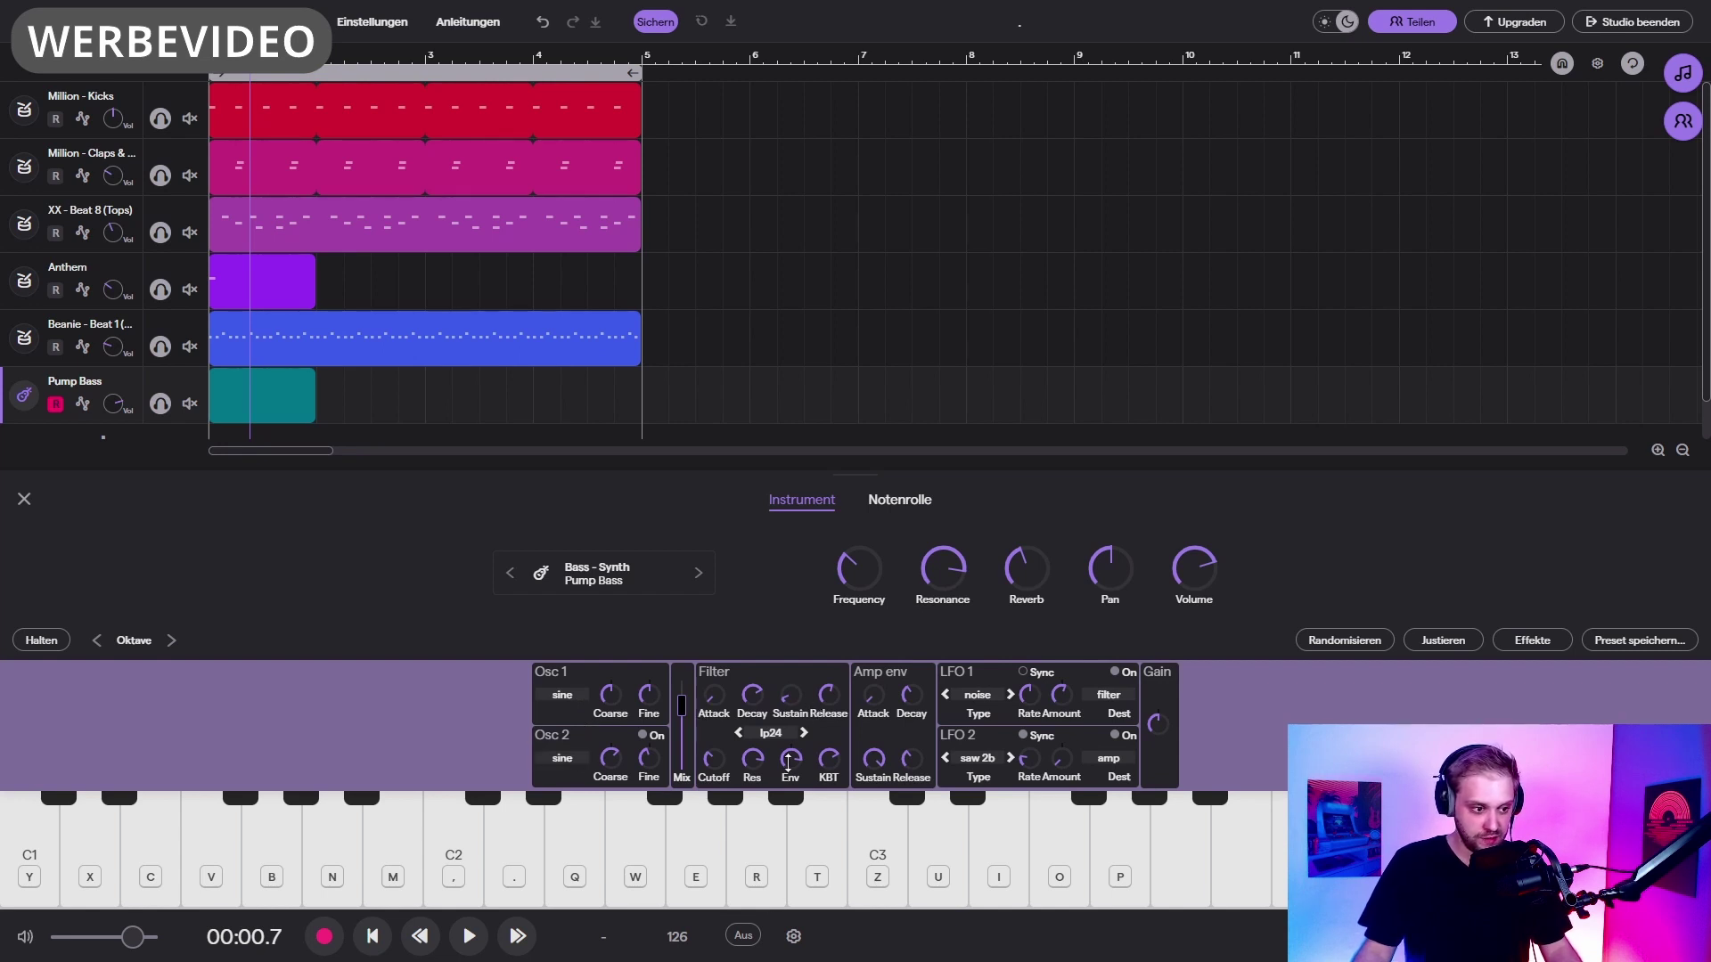
drag(754, 883, 622, 875)
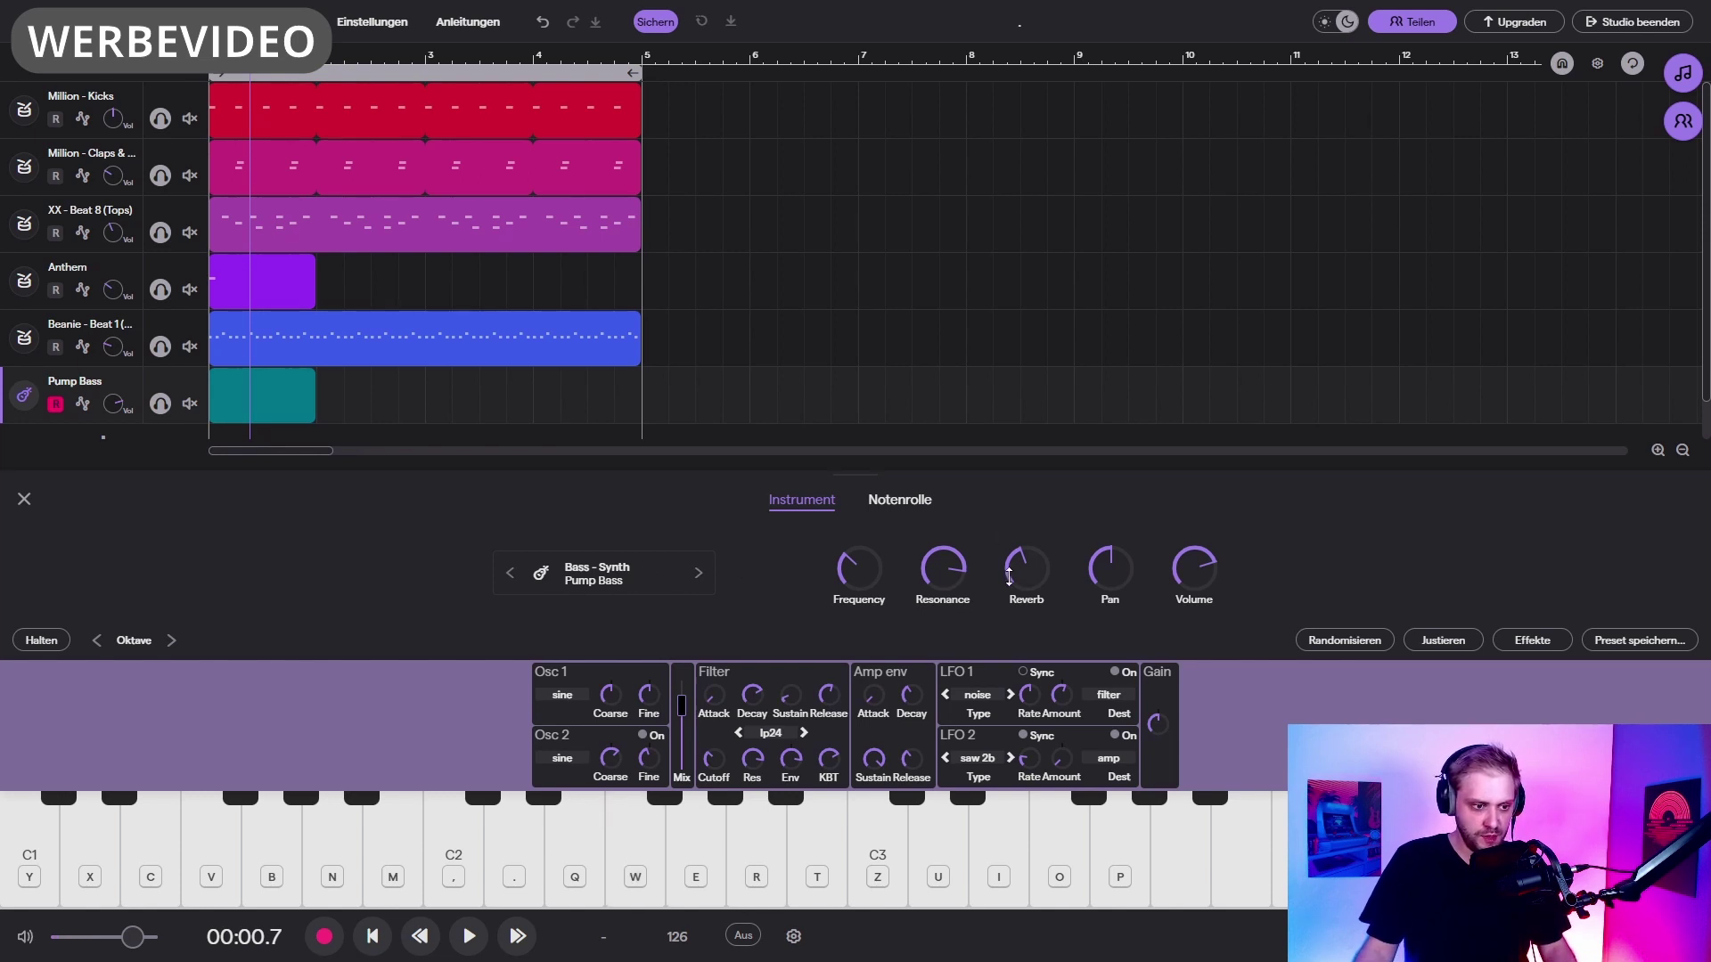
Step: Turn the Pump Bass track's reverb all the way down and close the detailed synth settings
drag(1040, 553, 1024, 554)
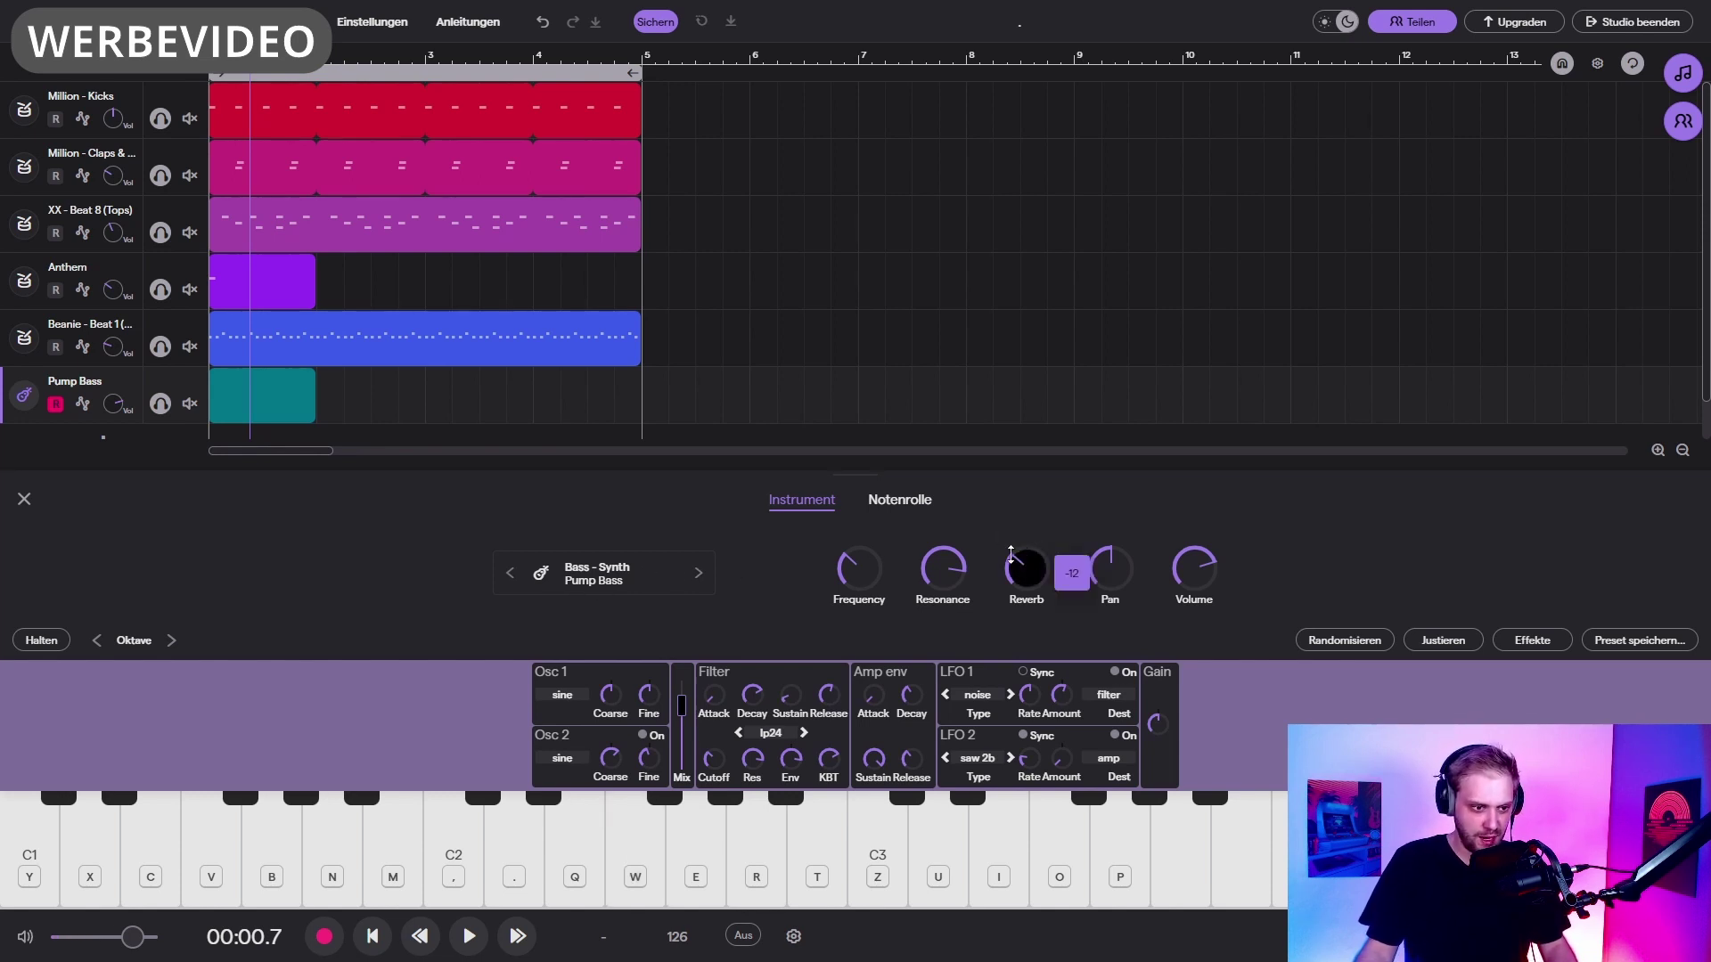
drag(1003, 701, 1004, 695)
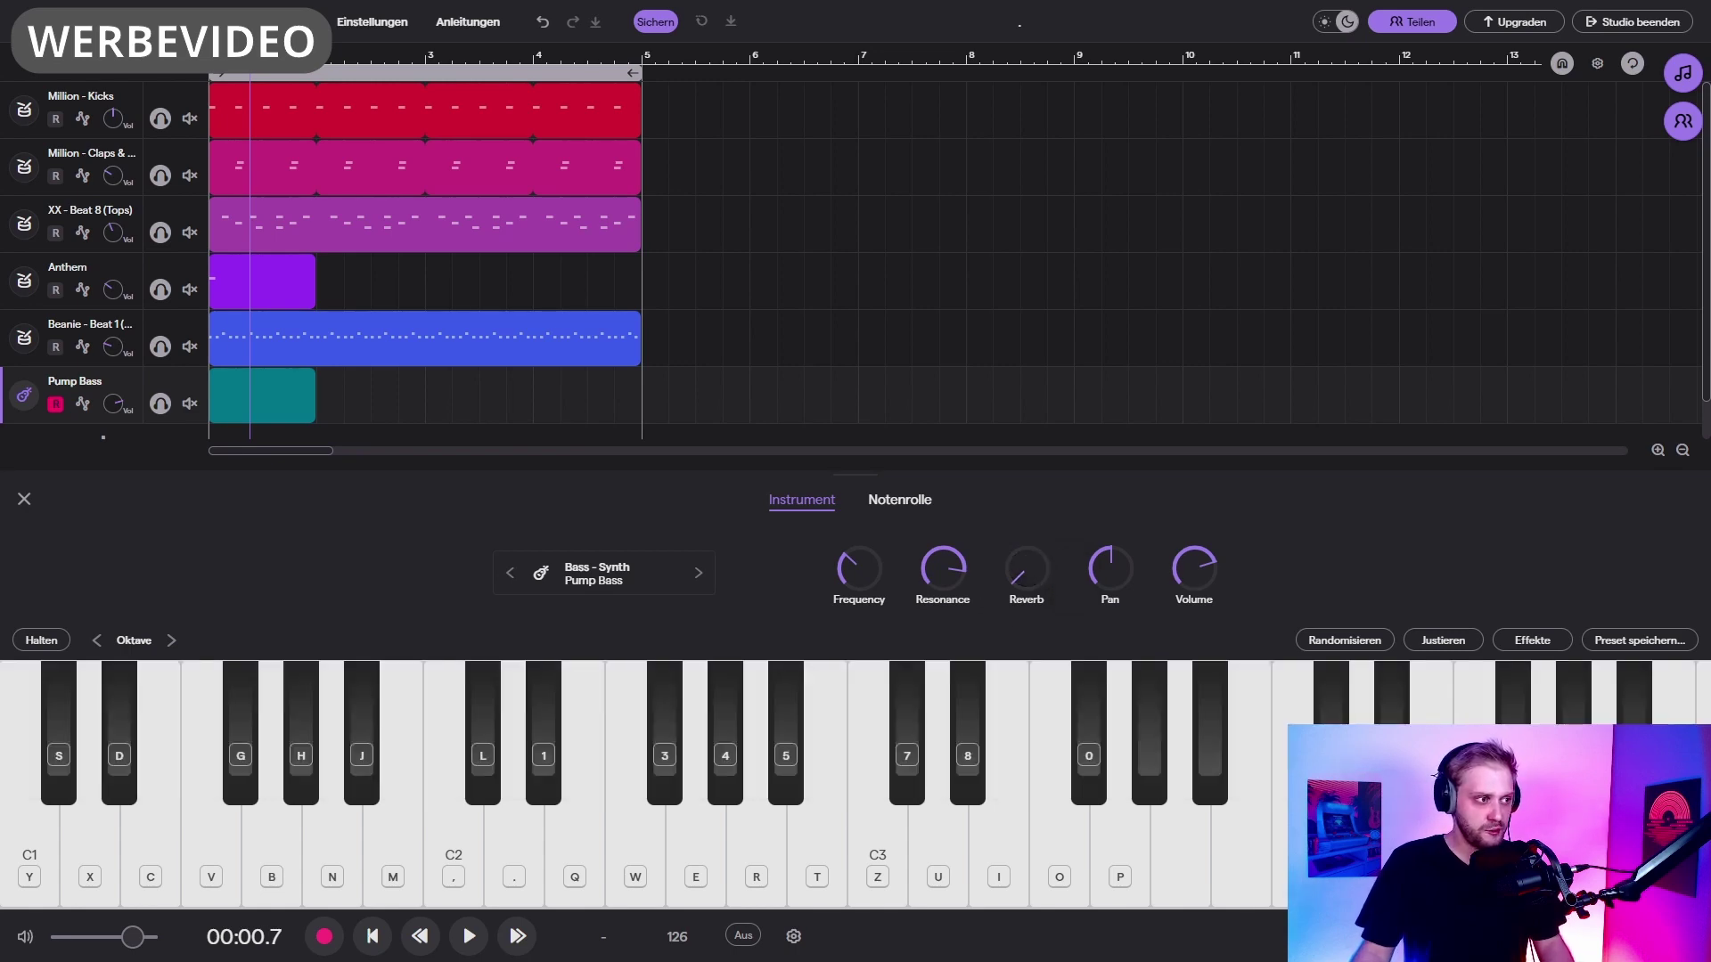
Step: Write an eight-bar line of sustained bass notes in the Pump Bass clip, starting and ending on C1
click(212, 59)
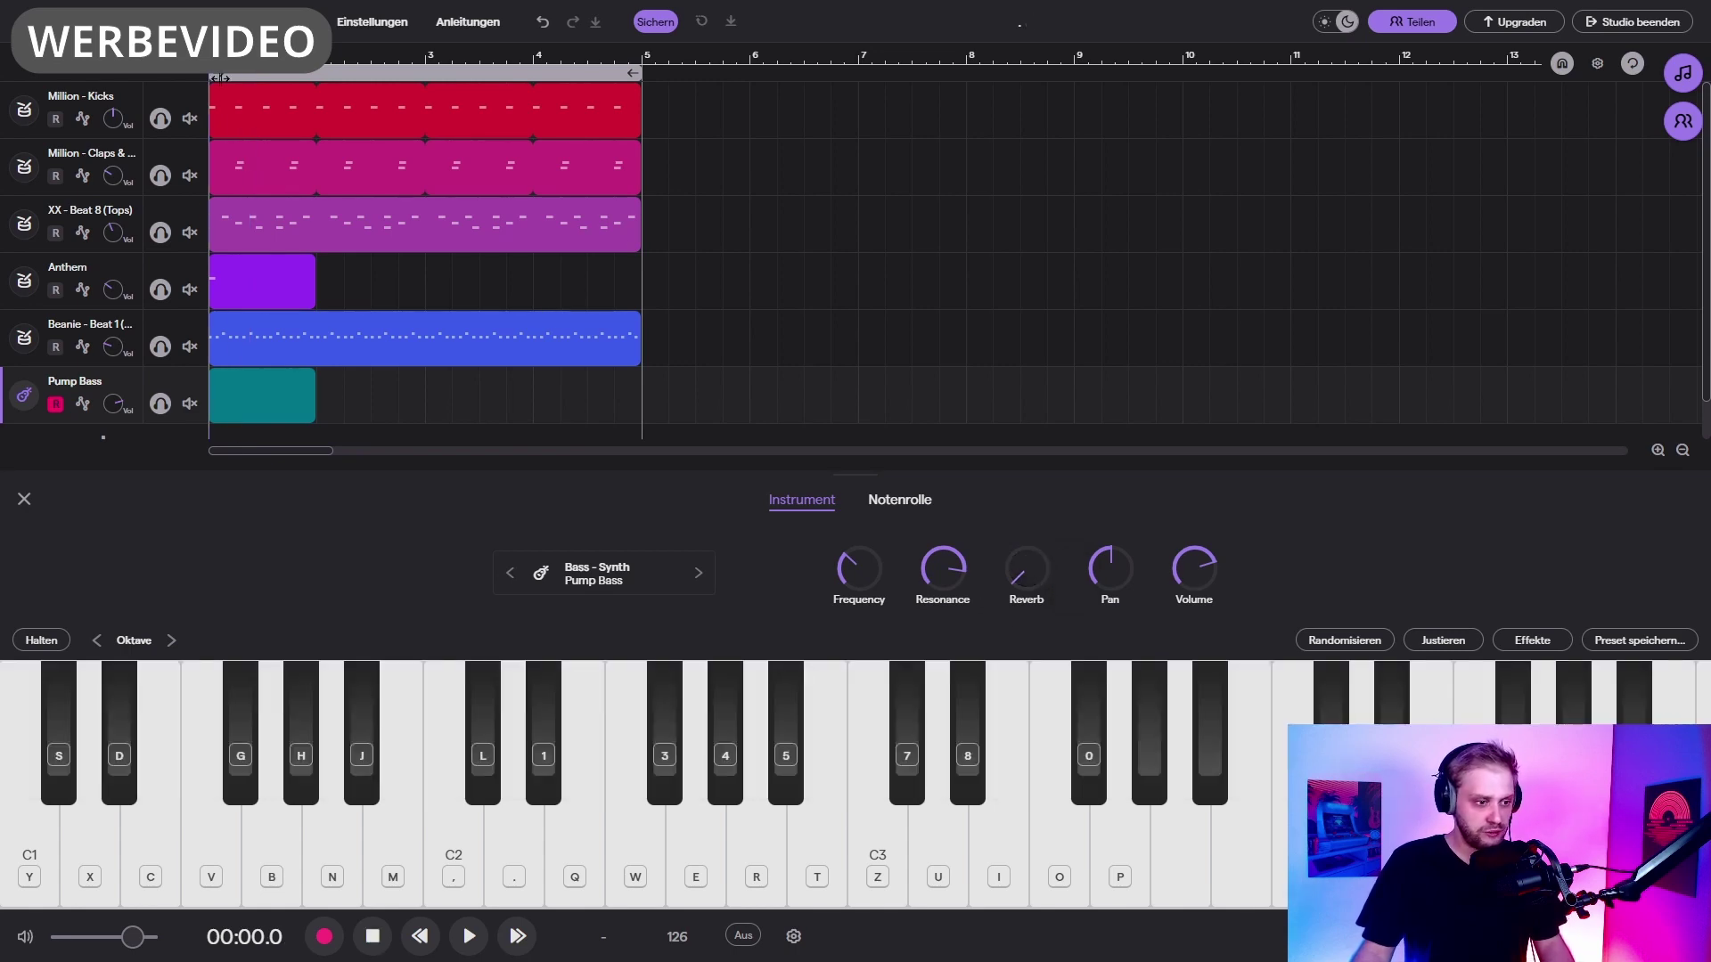
click(900, 501)
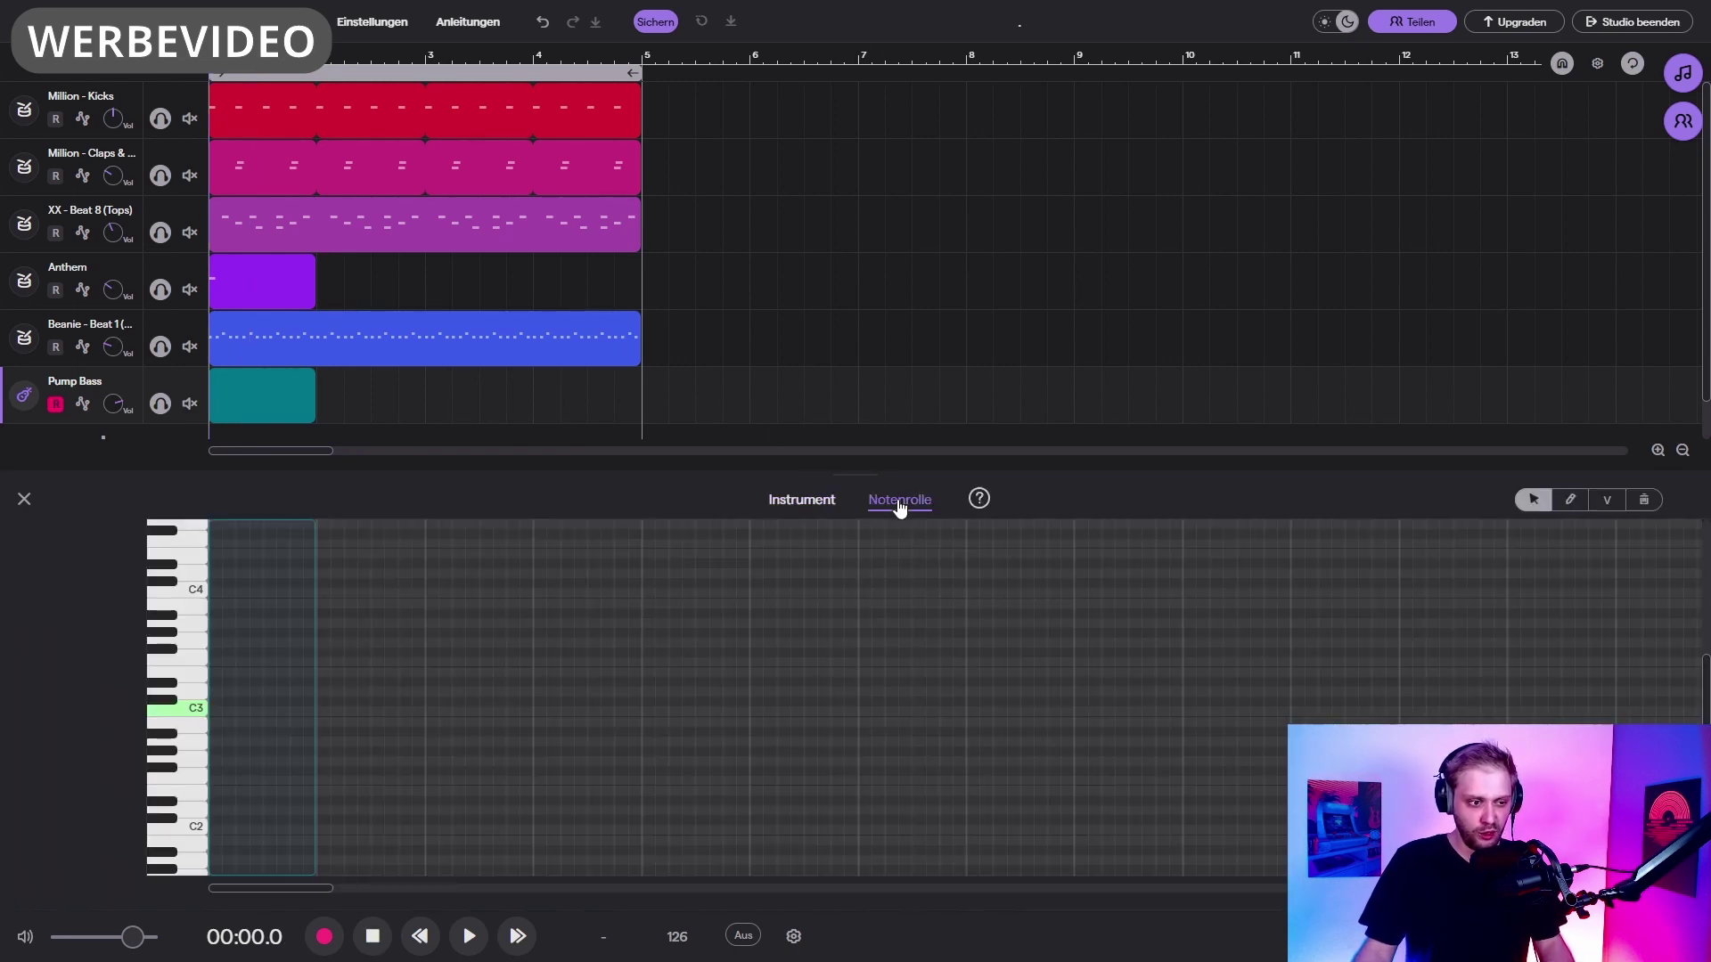
click(249, 725)
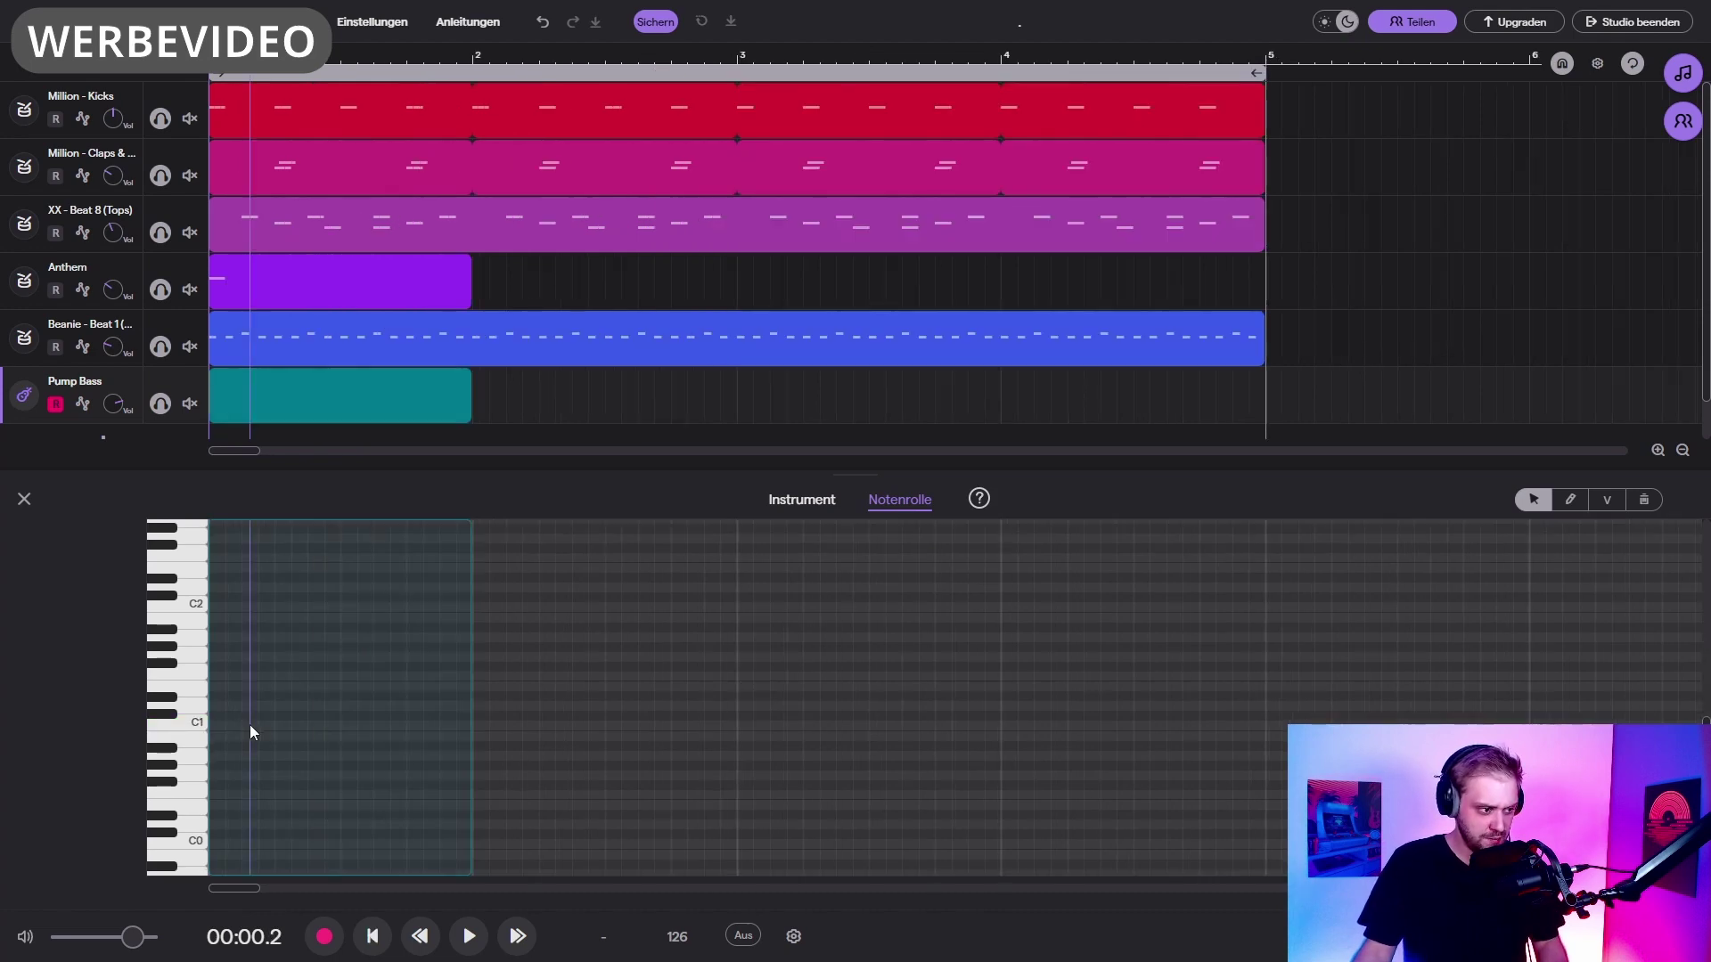
drag(250, 730, 213, 731)
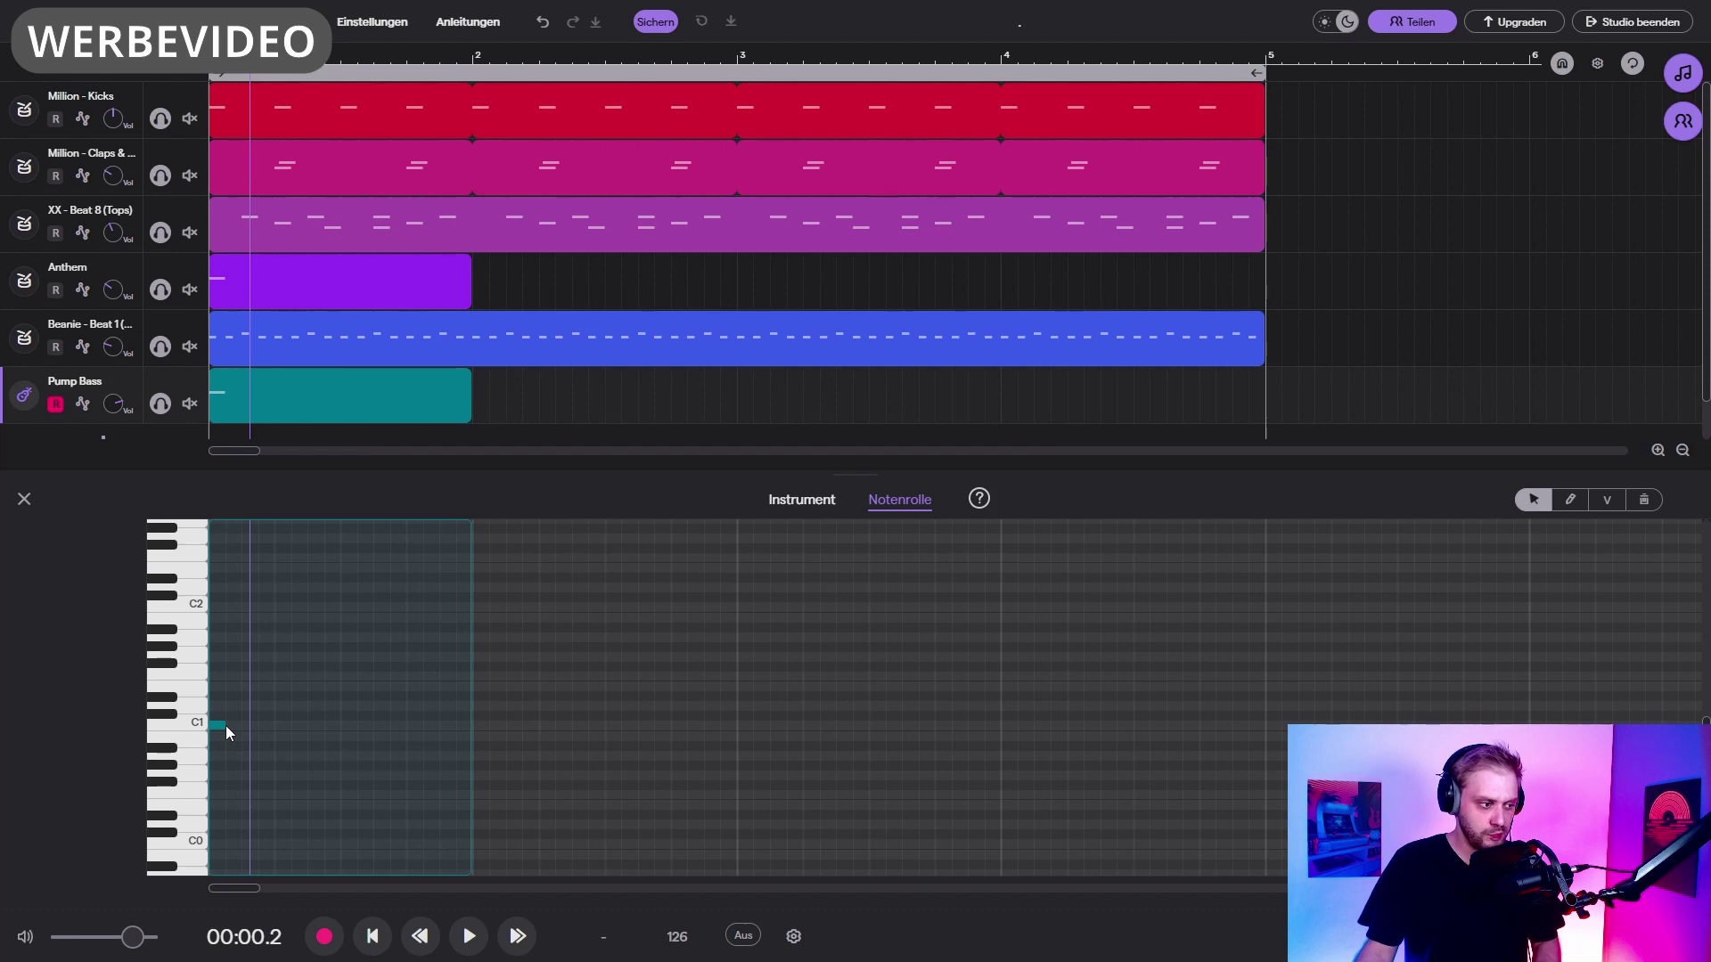
scroll(226, 726, up, 5)
drag(256, 724, 412, 741)
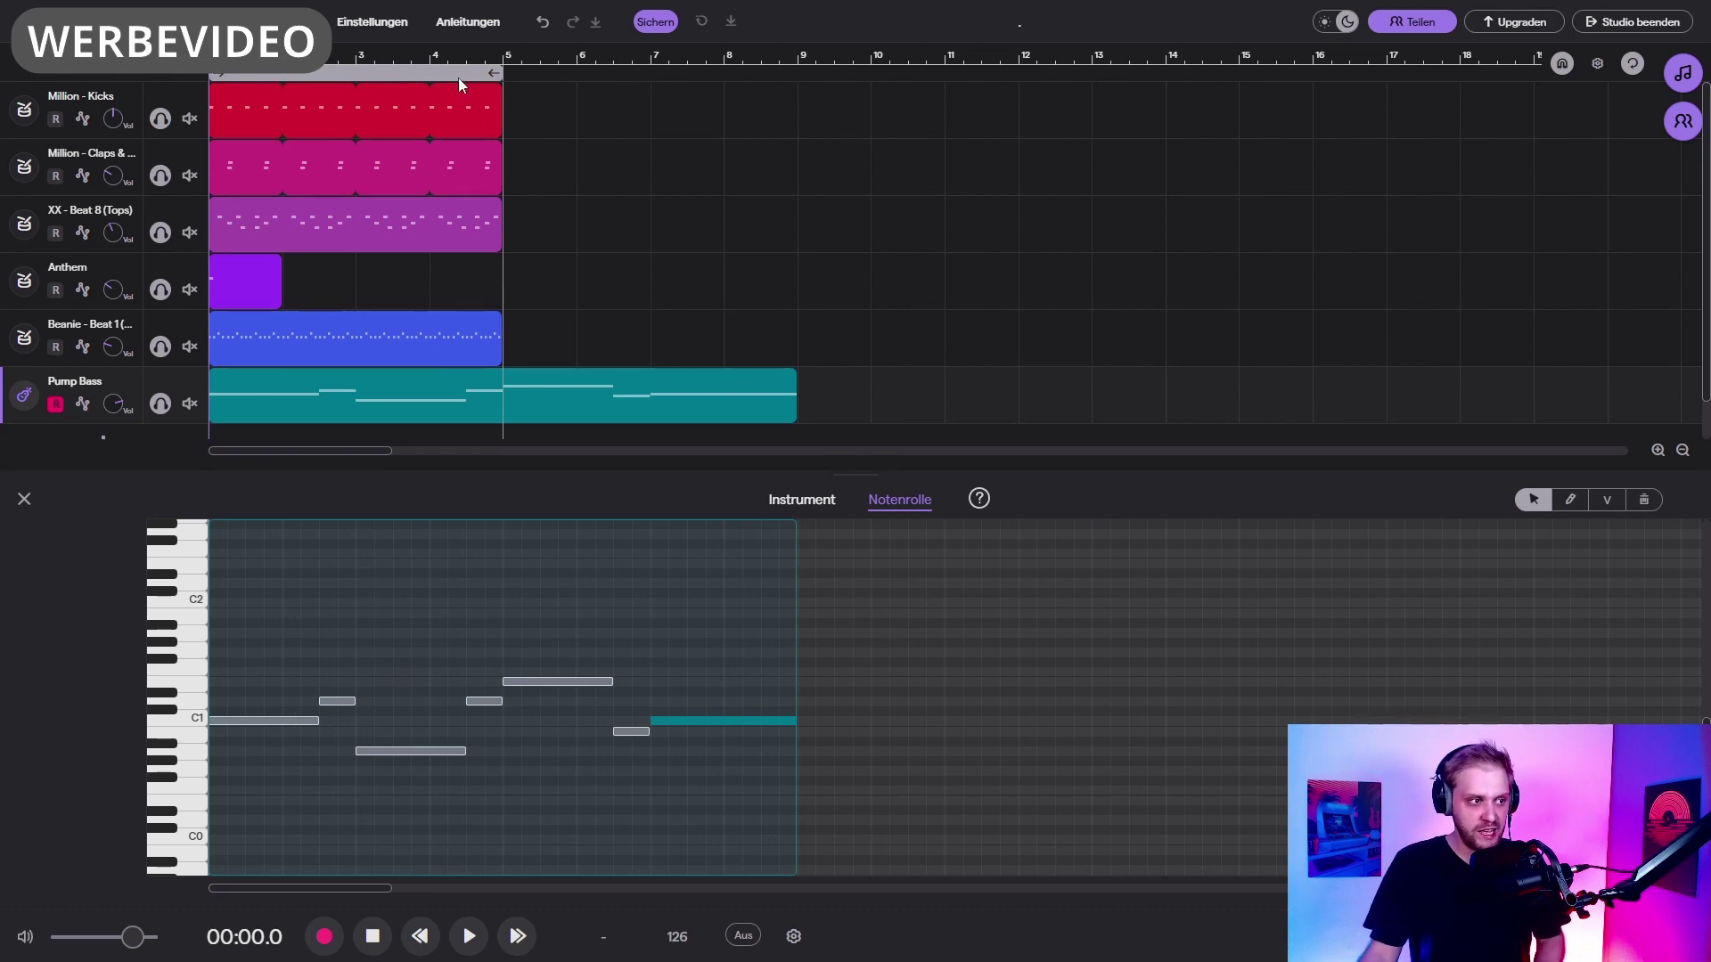
Step: Extend the playback loop to bar 9 and repeat the kicks, claps, tops and Beanie clips up to the same point
drag(494, 74, 777, 164)
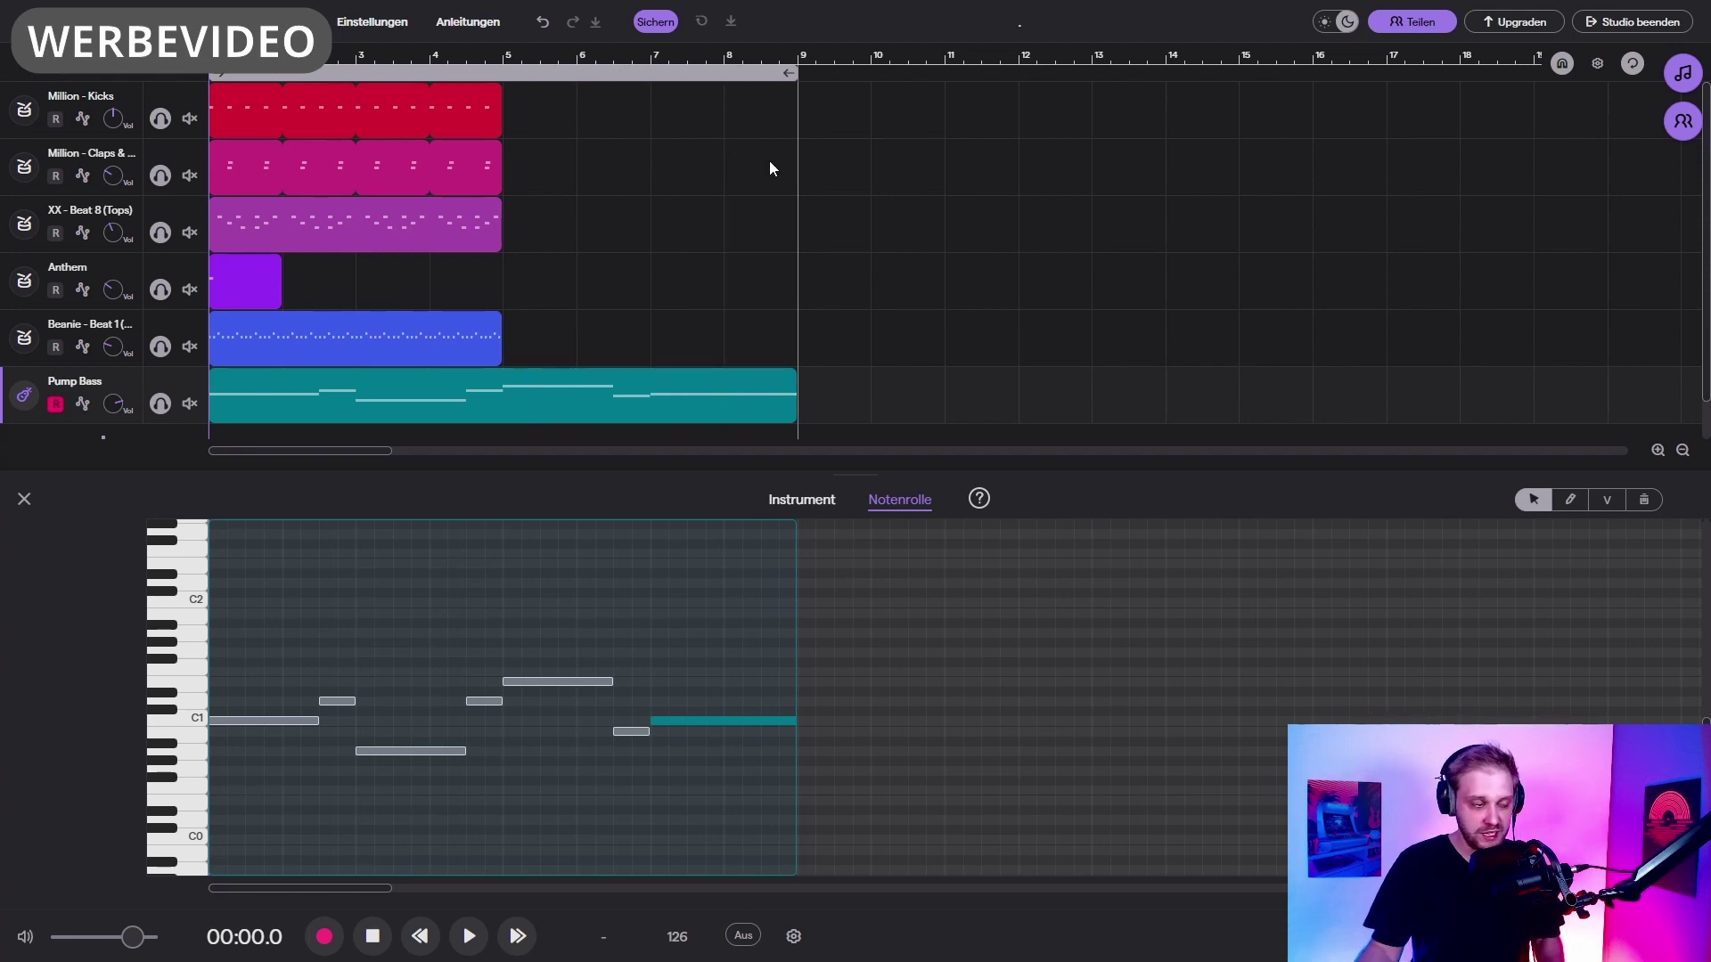
mouse_move(369, 114)
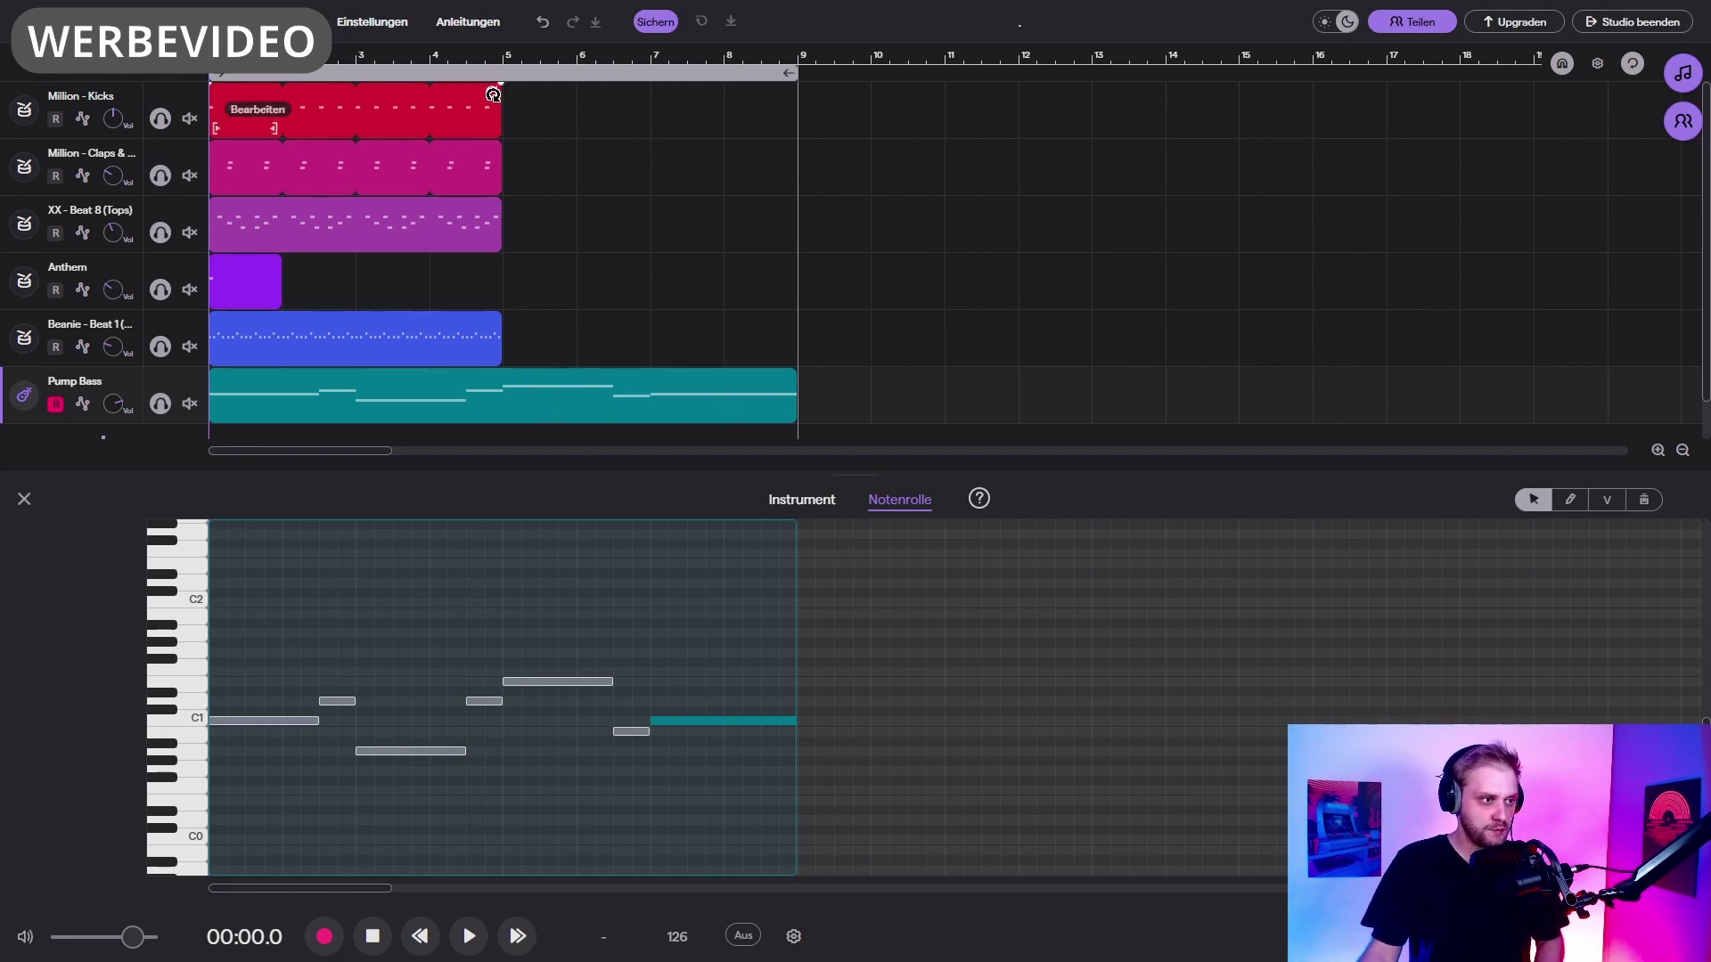
drag(493, 94, 789, 97)
drag(493, 151, 789, 152)
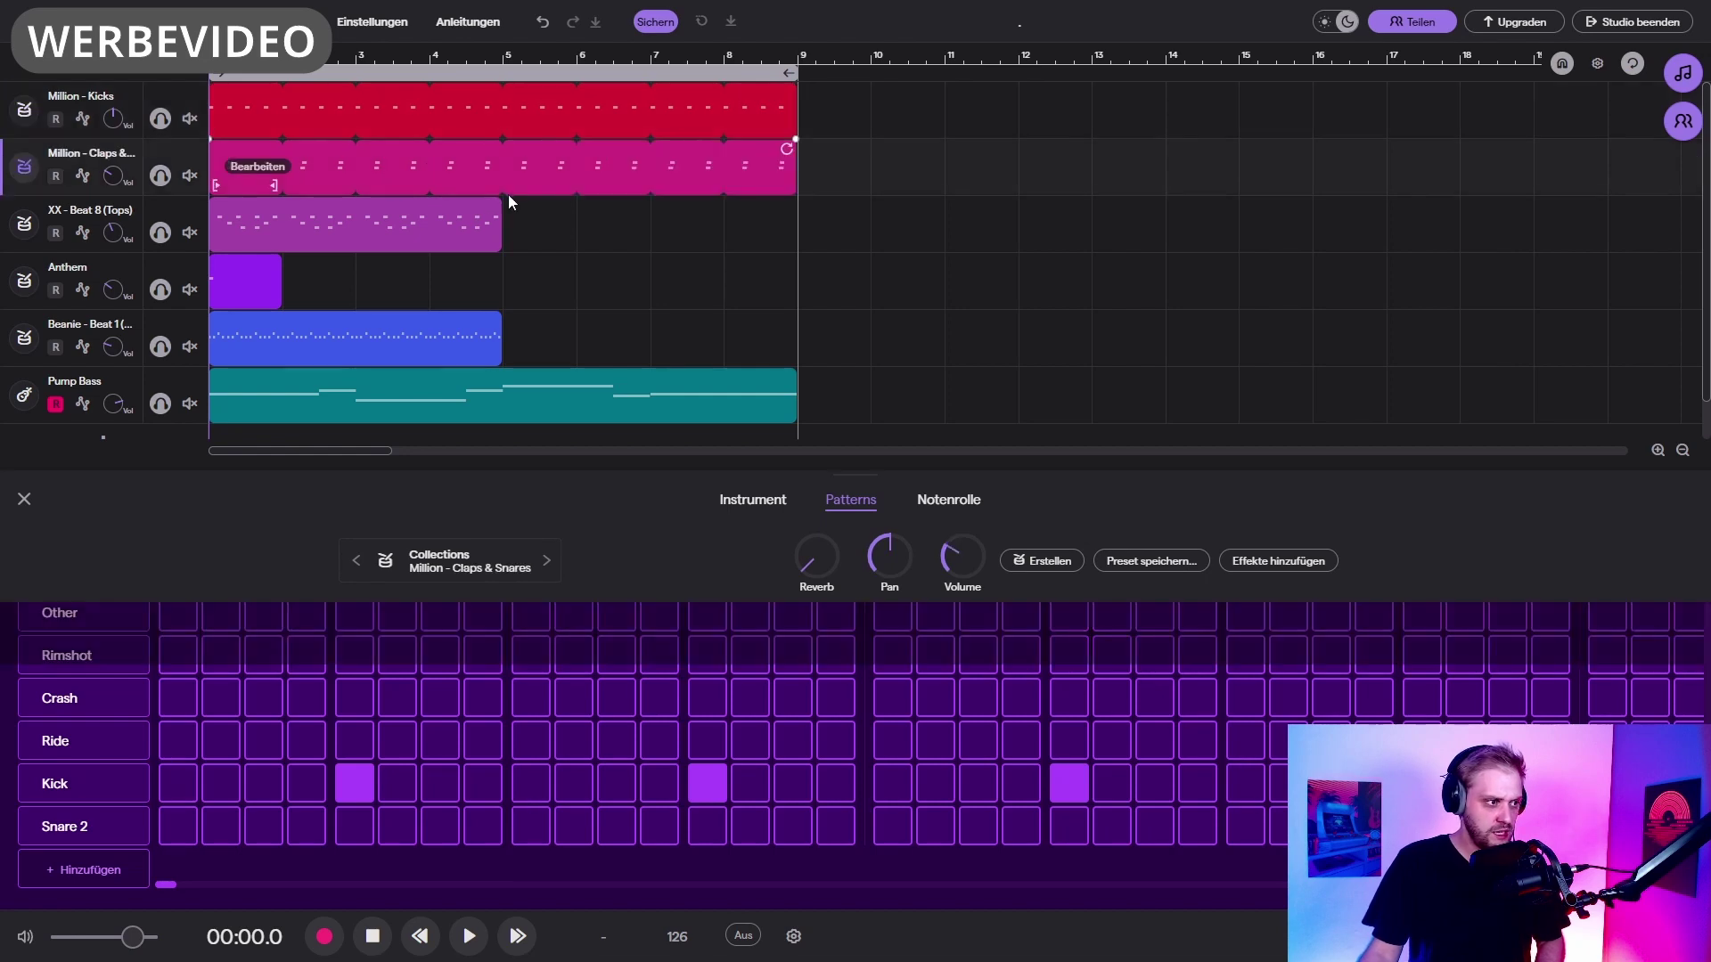
mouse_move(469, 224)
drag(495, 205, 793, 200)
mouse_move(437, 324)
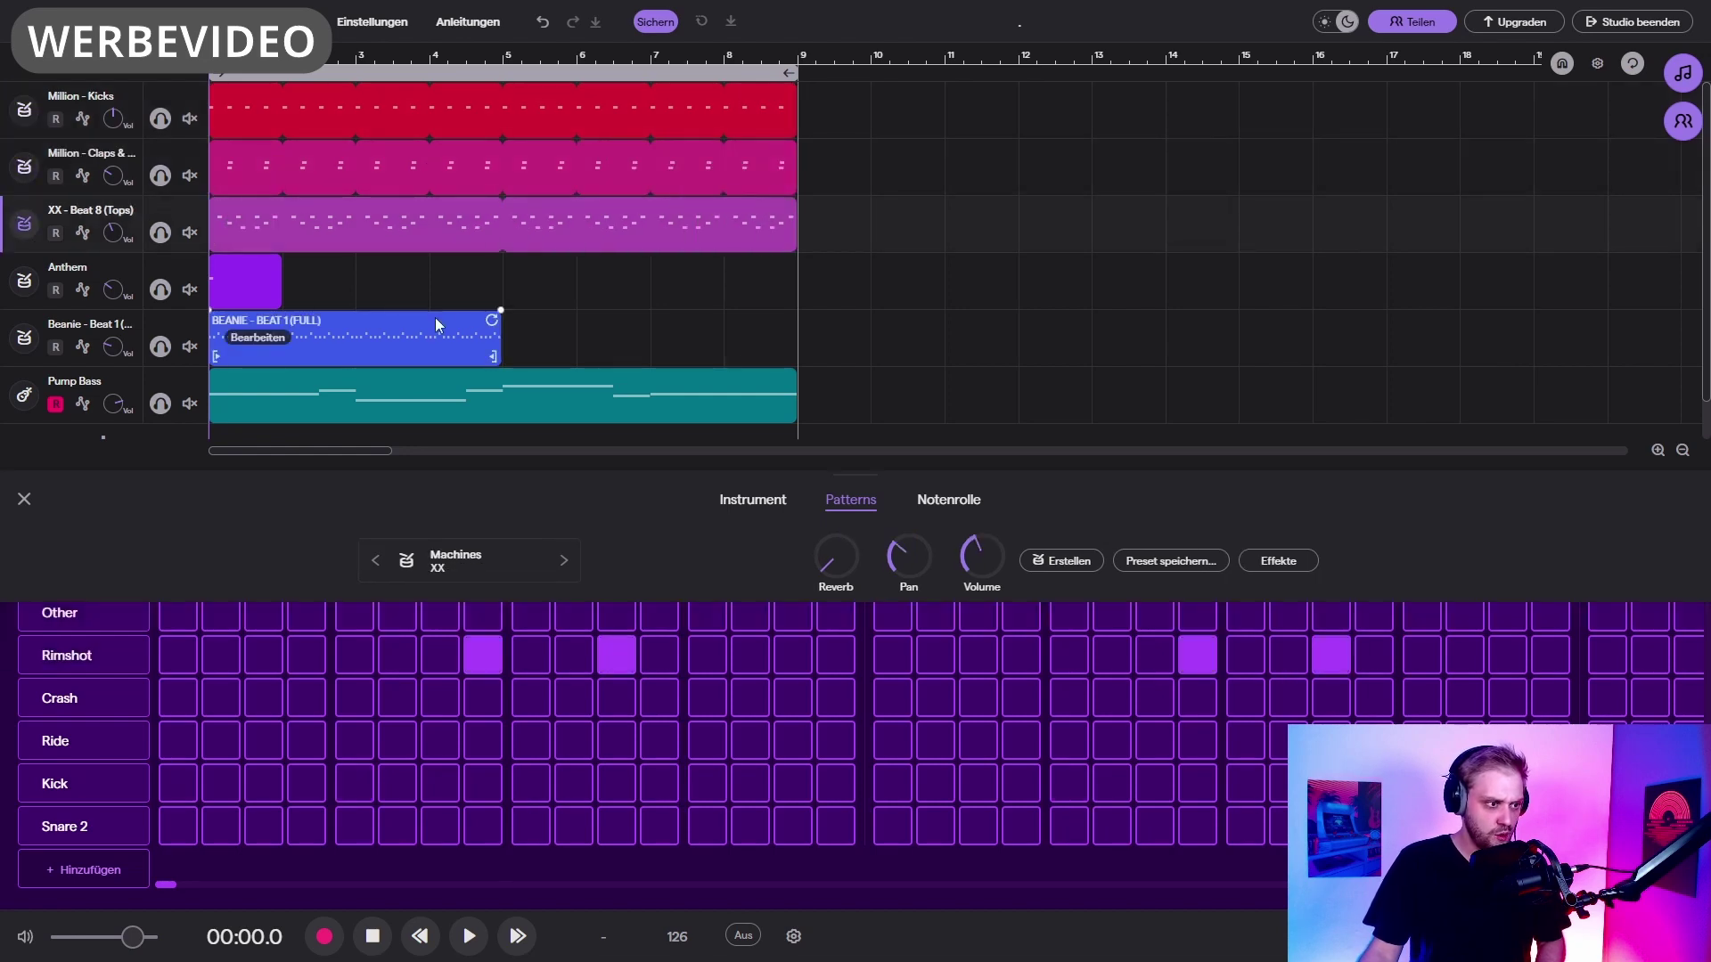
drag(495, 318, 790, 317)
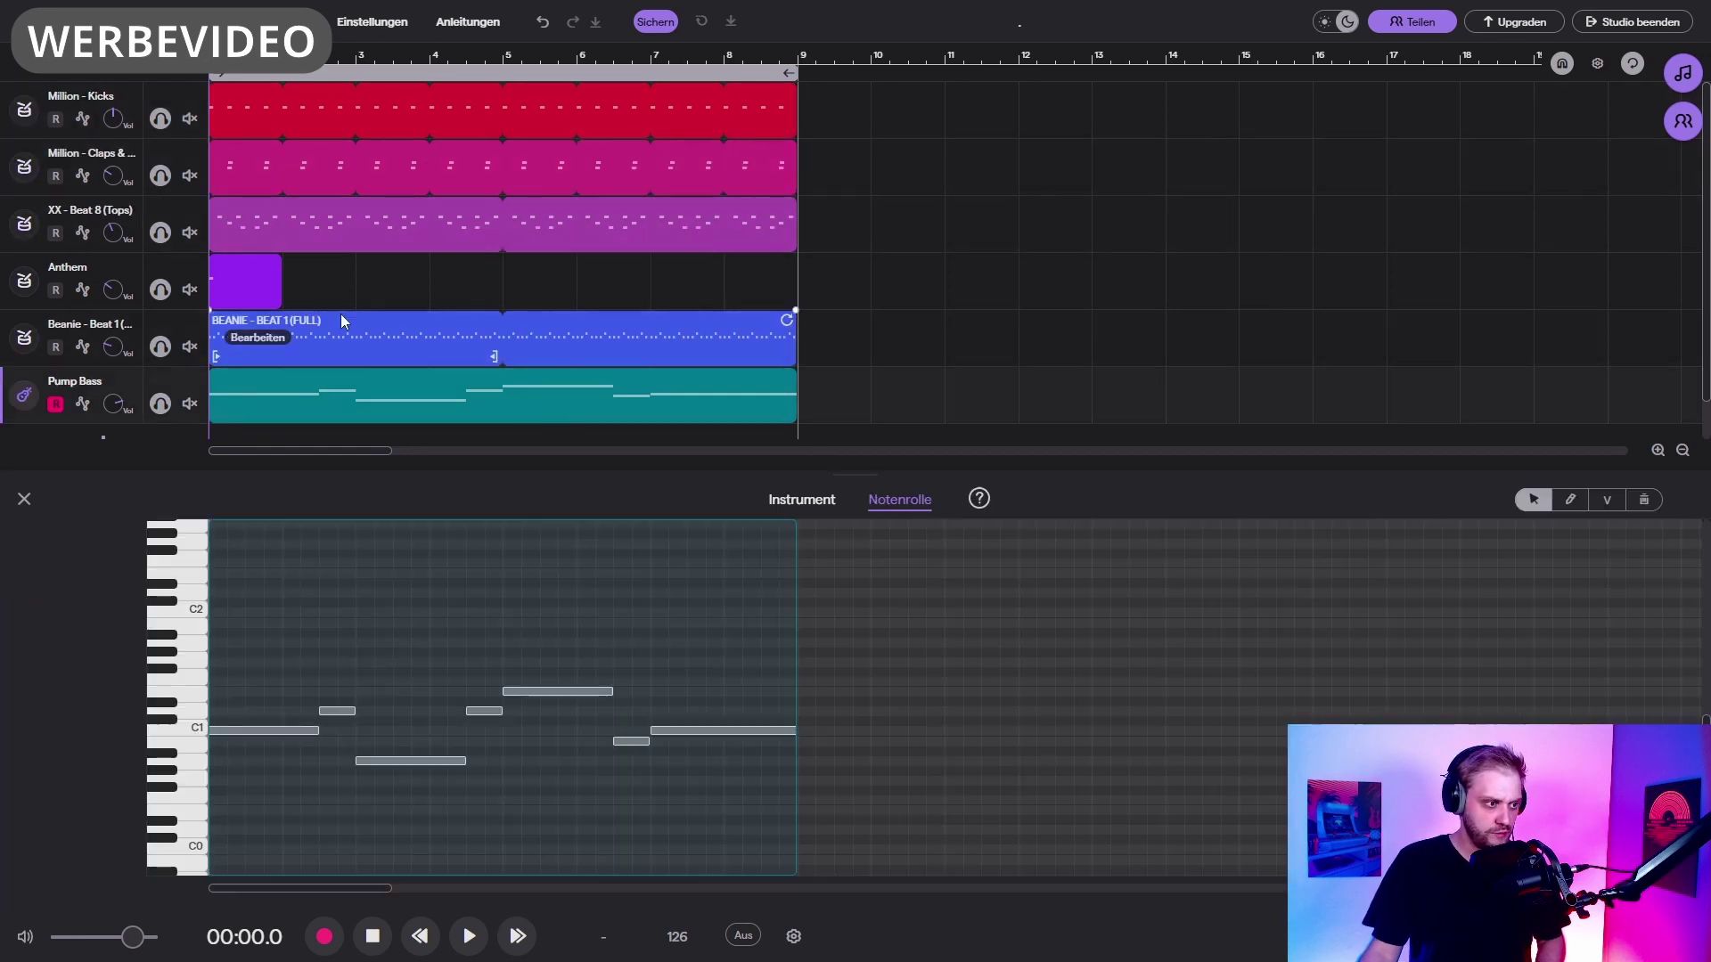
Step: Mute the five drum tracks and play the Pump Bass line on its own
click(190, 348)
click(190, 290)
click(189, 232)
click(190, 176)
click(189, 119)
key(space)
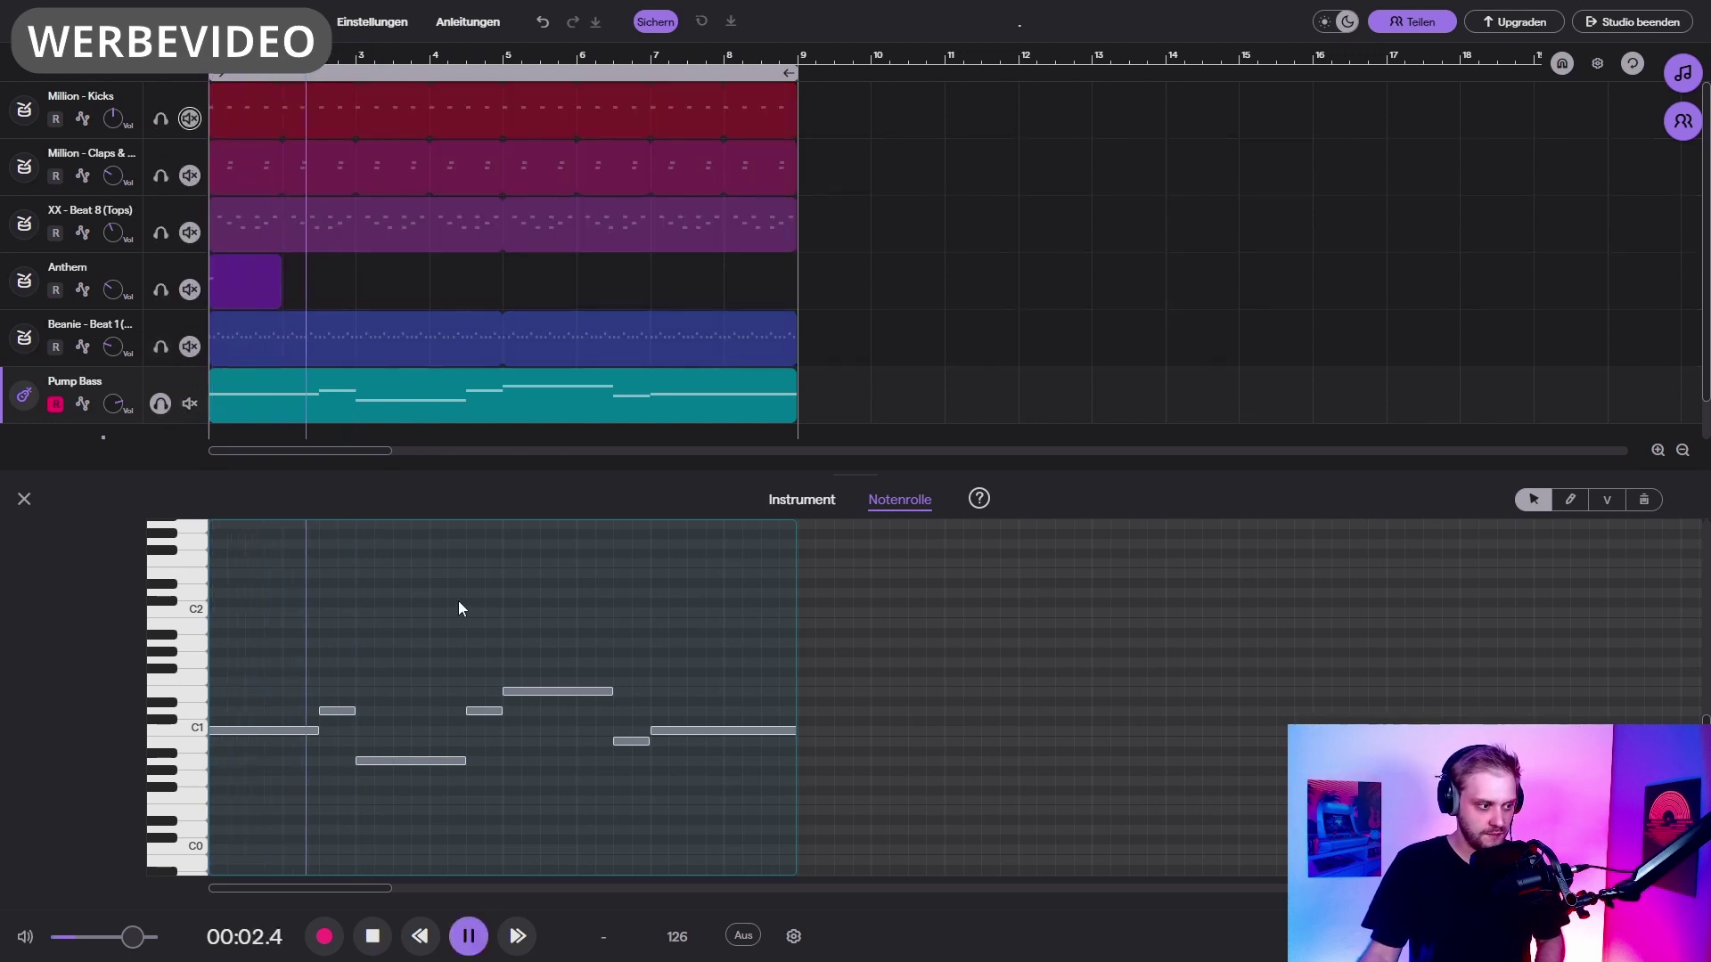
key(space)
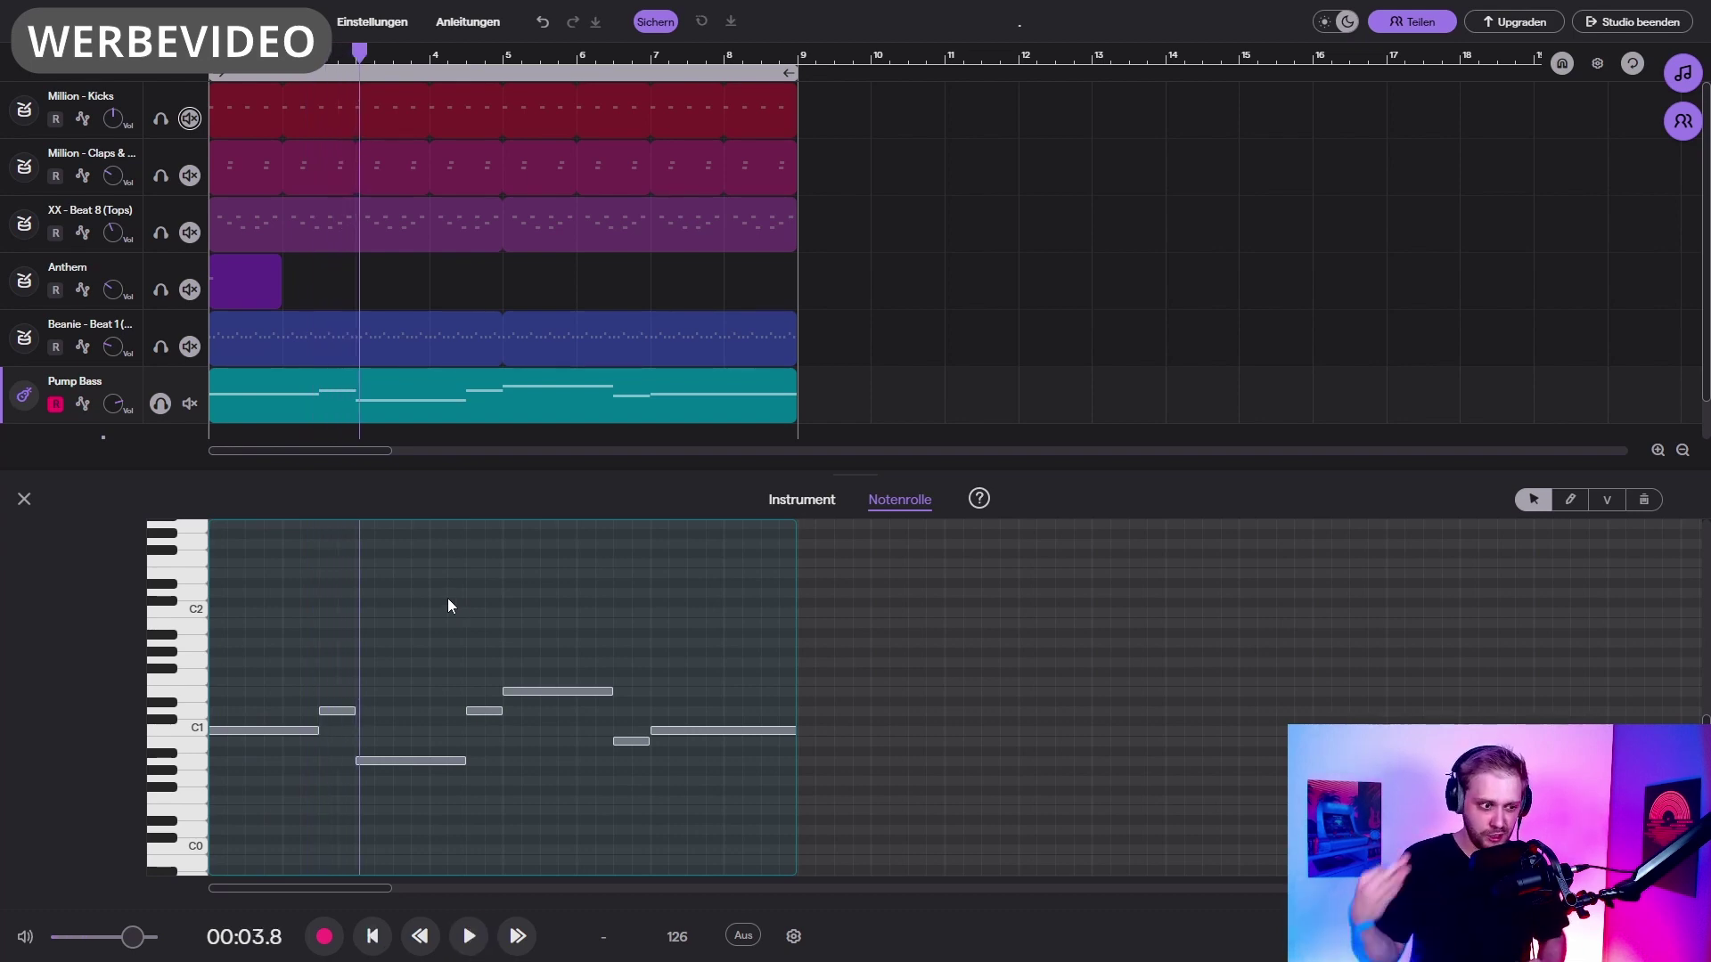
Step: Turn down the High Cut of the Filter effect on the Pump Bass track
click(806, 501)
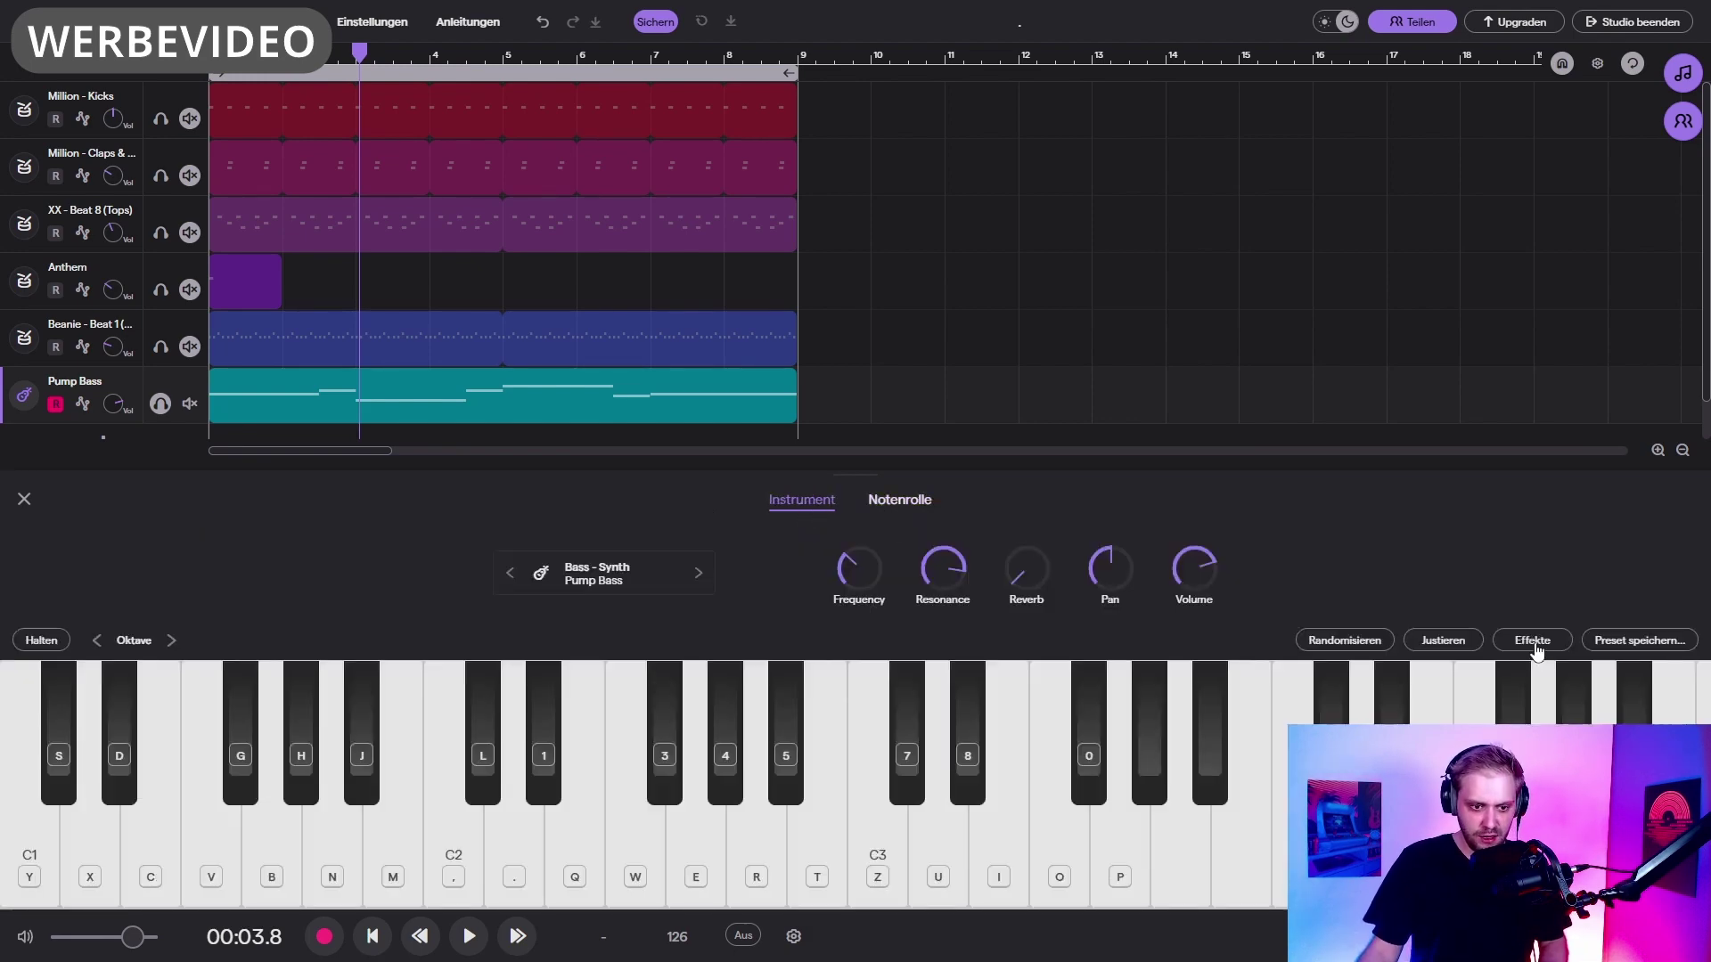
click(1533, 642)
click(1002, 585)
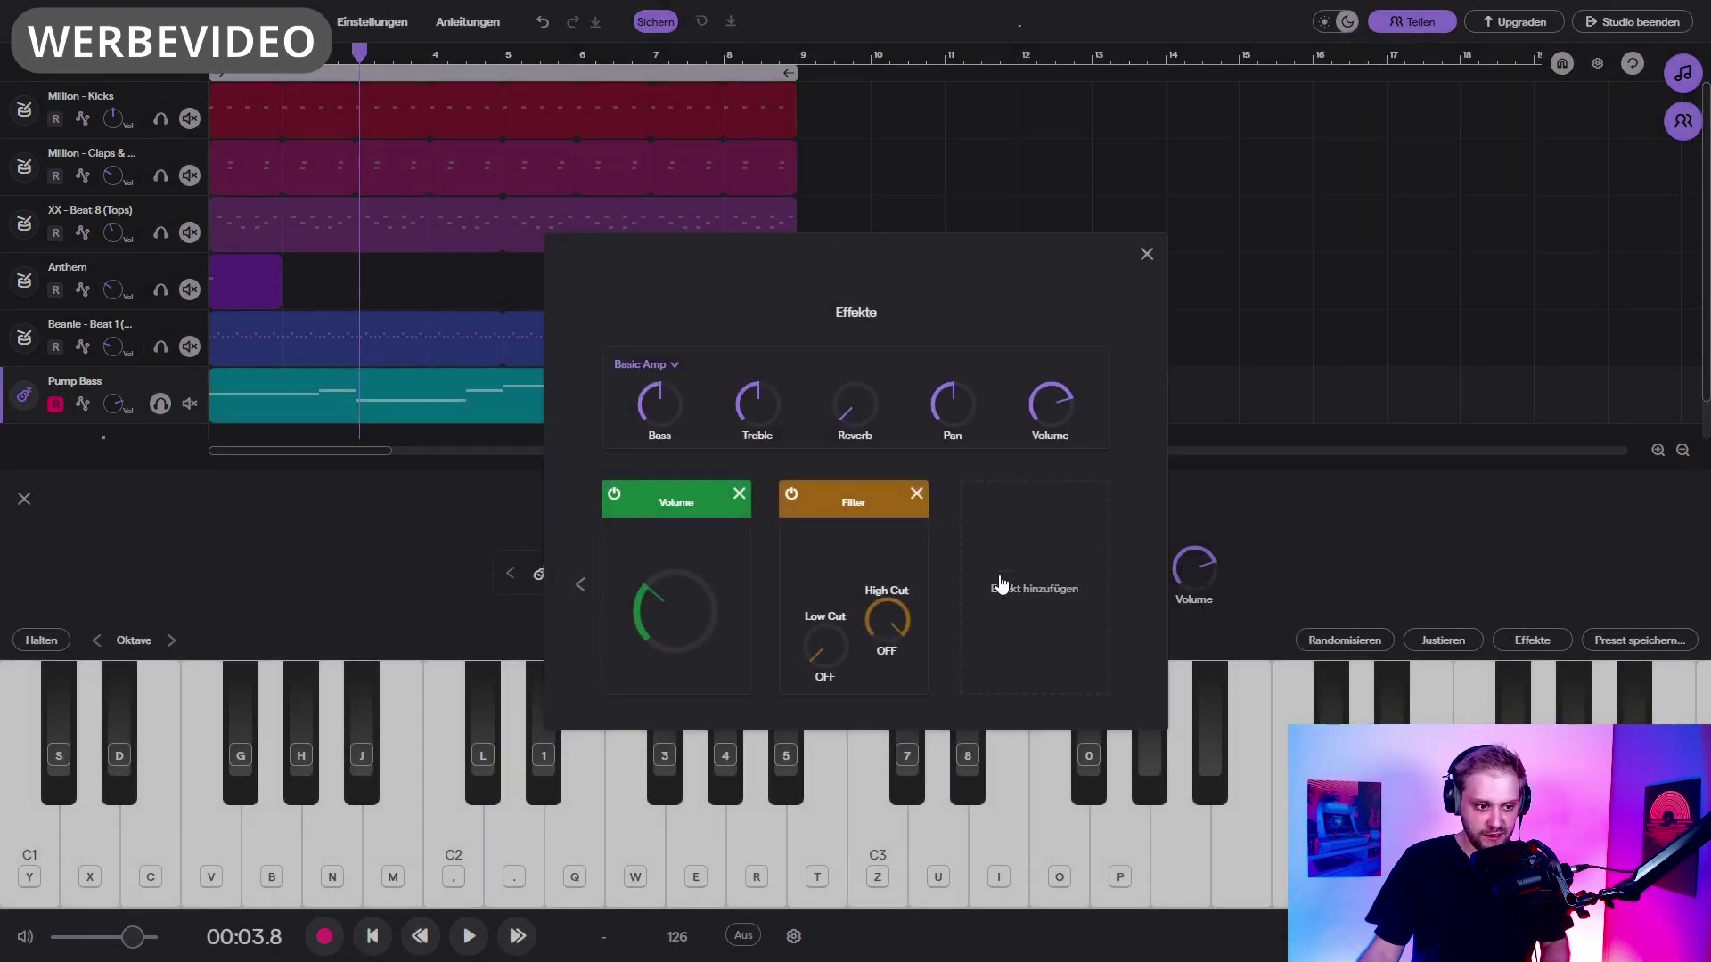
drag(893, 611, 860, 713)
key(space)
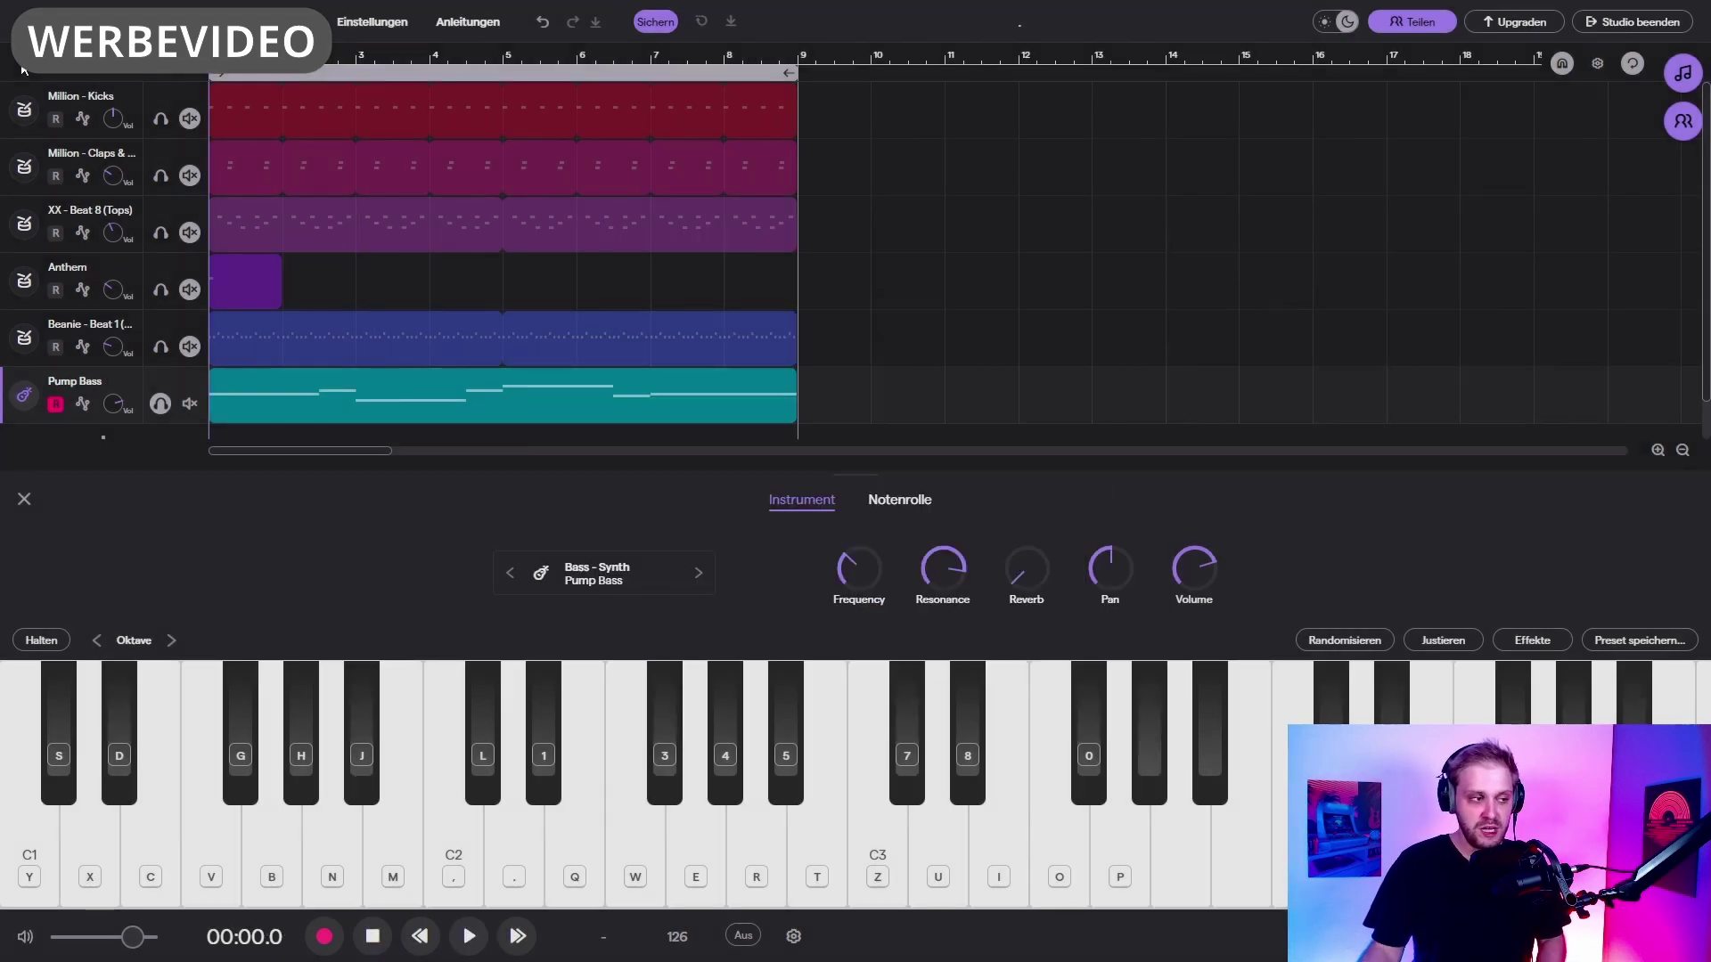
Step: Play the loop from the start and bring the Beanie, Anthem, tops, claps and kicks tracks back in one after another
key(space)
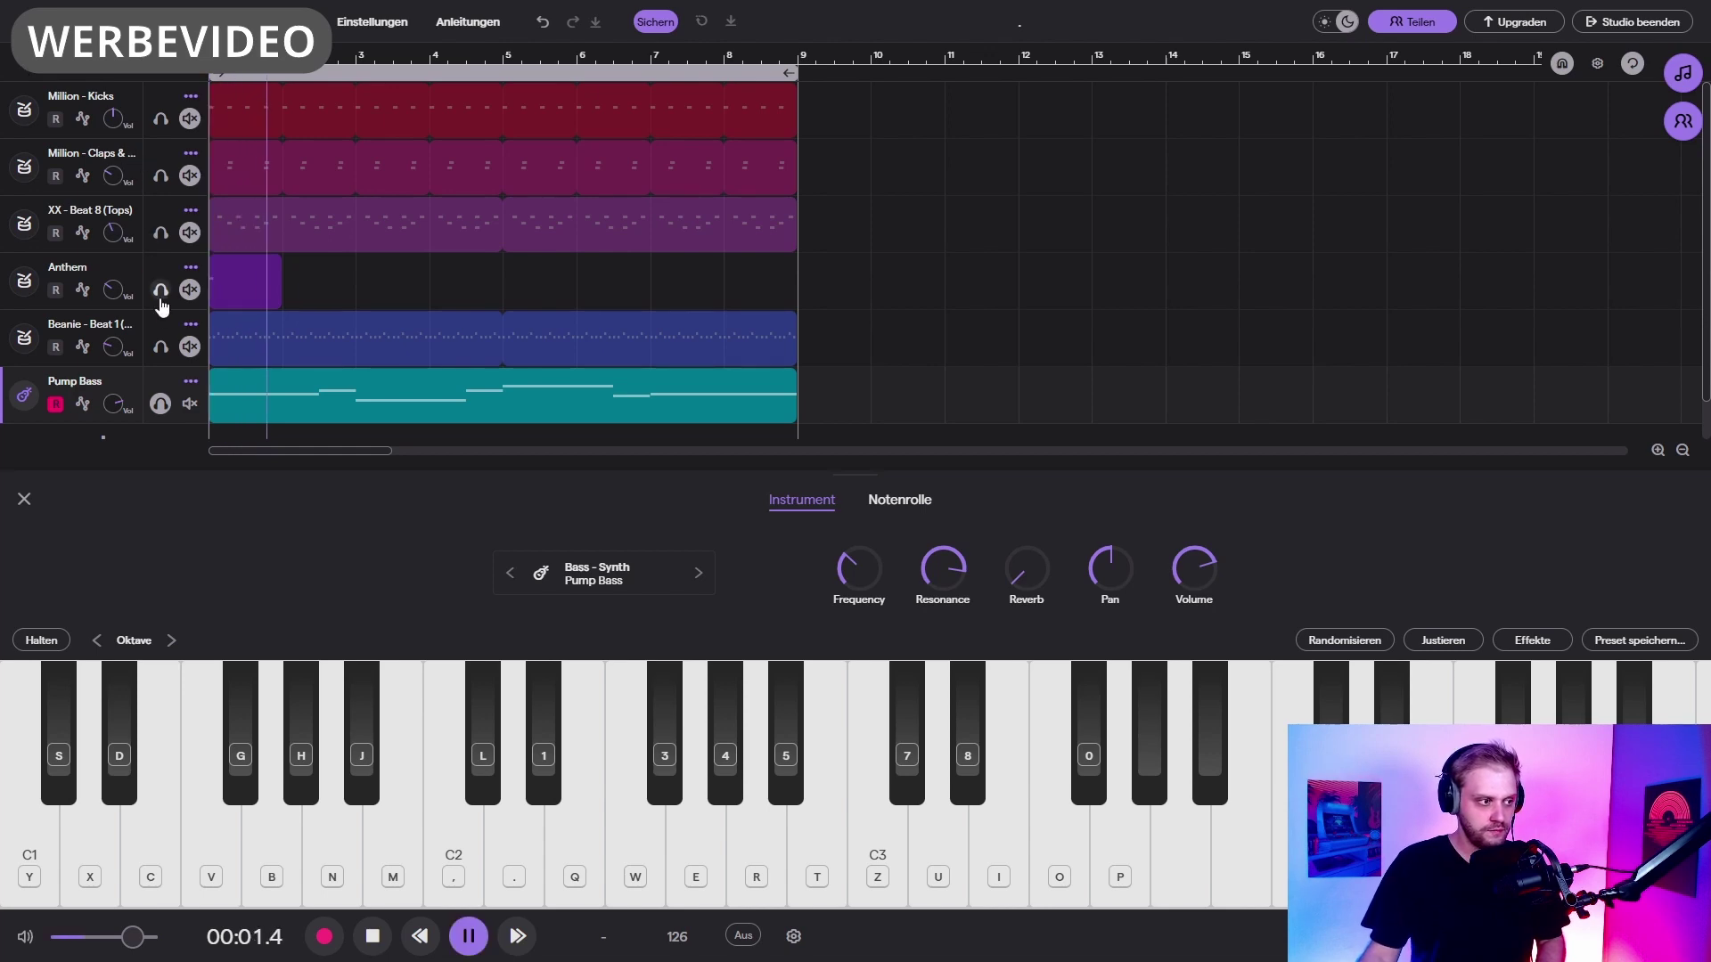
click(160, 347)
click(160, 289)
click(161, 233)
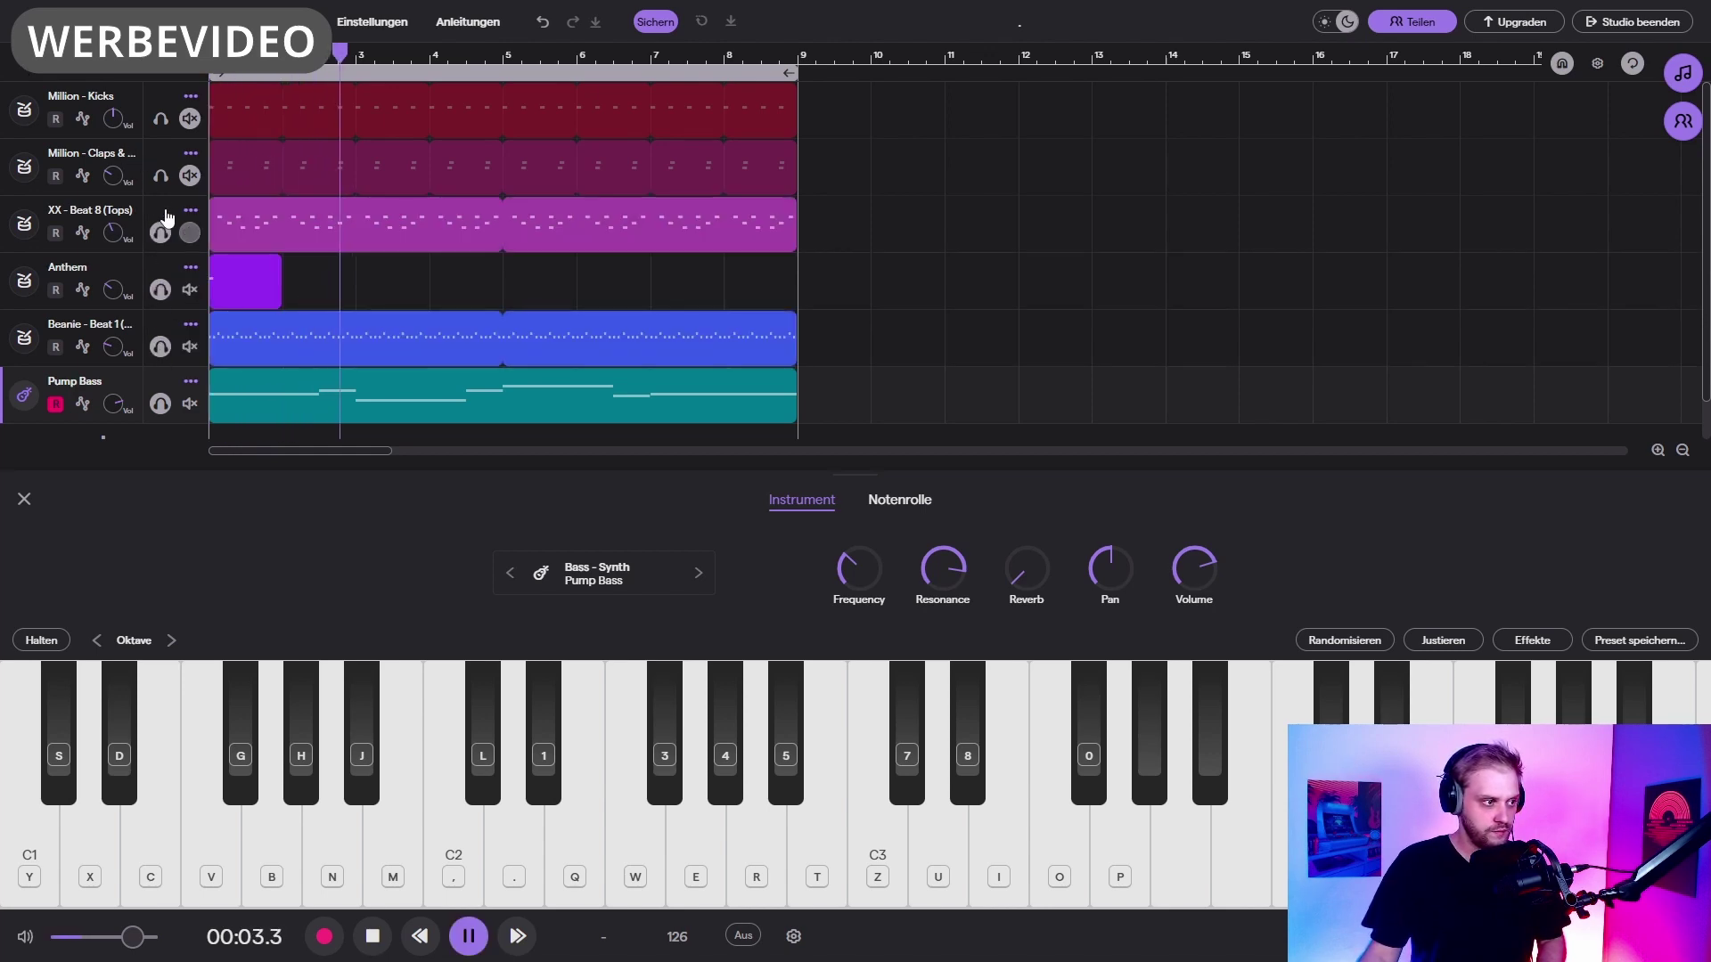
click(160, 176)
click(162, 120)
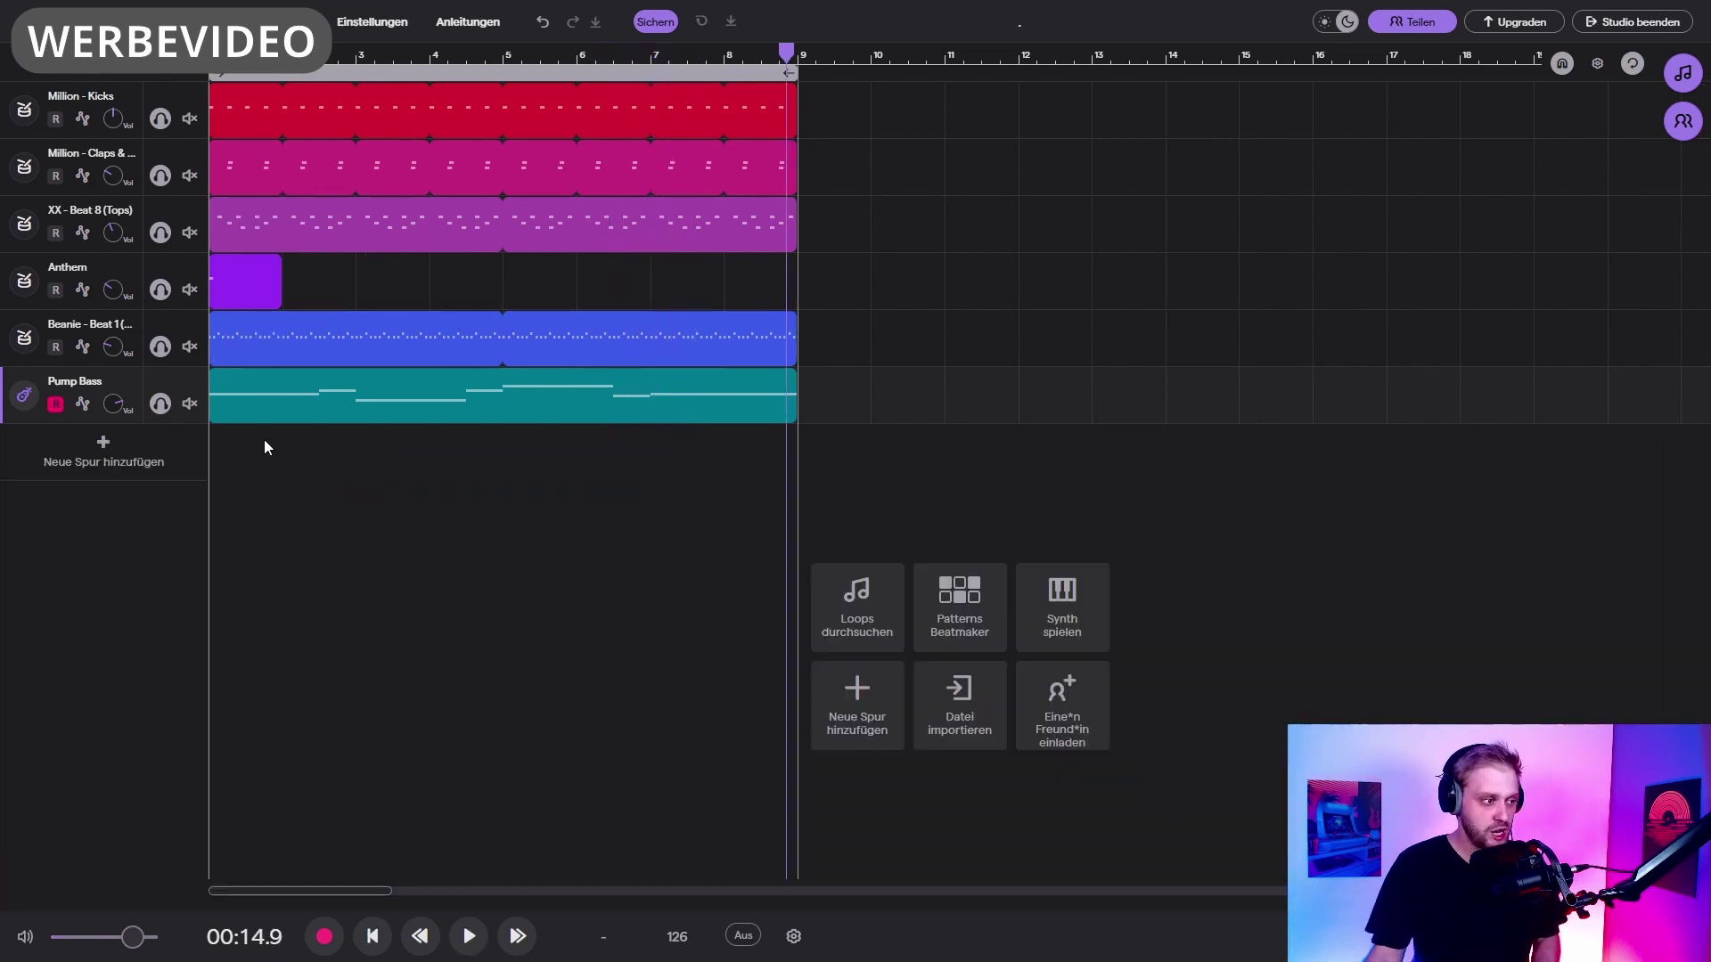
Step: Add another Guitar and Bass track and give it the Cow Sub preset from Bass - Synth
click(97, 460)
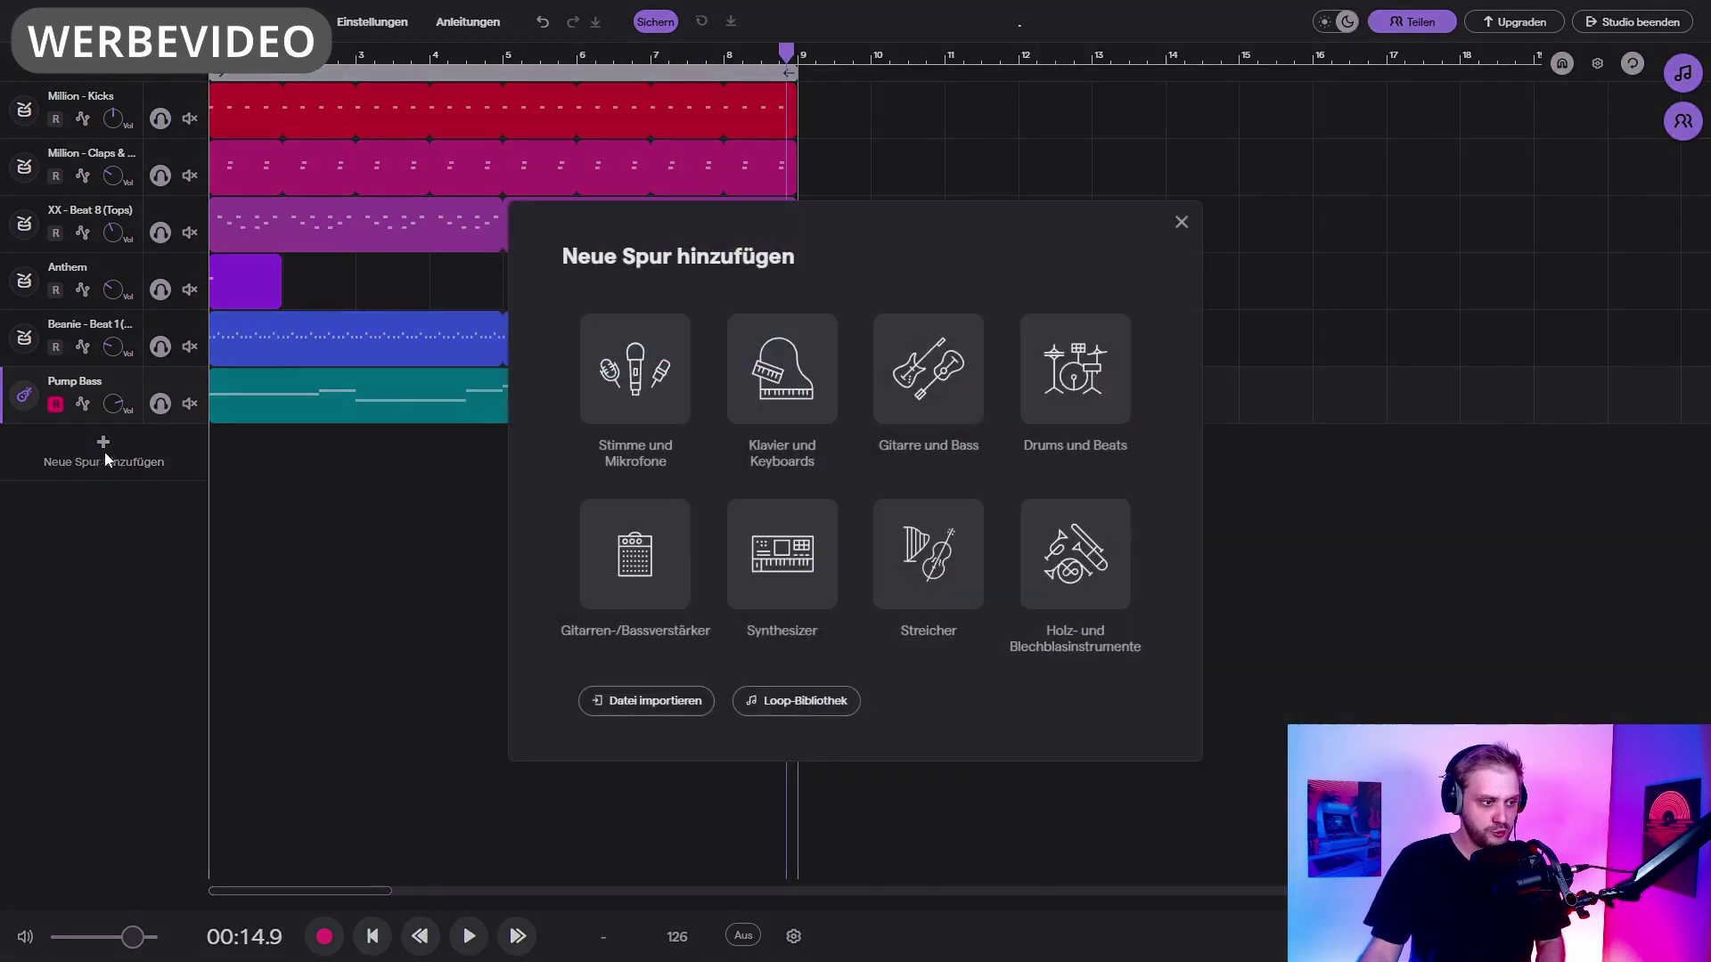
click(629, 392)
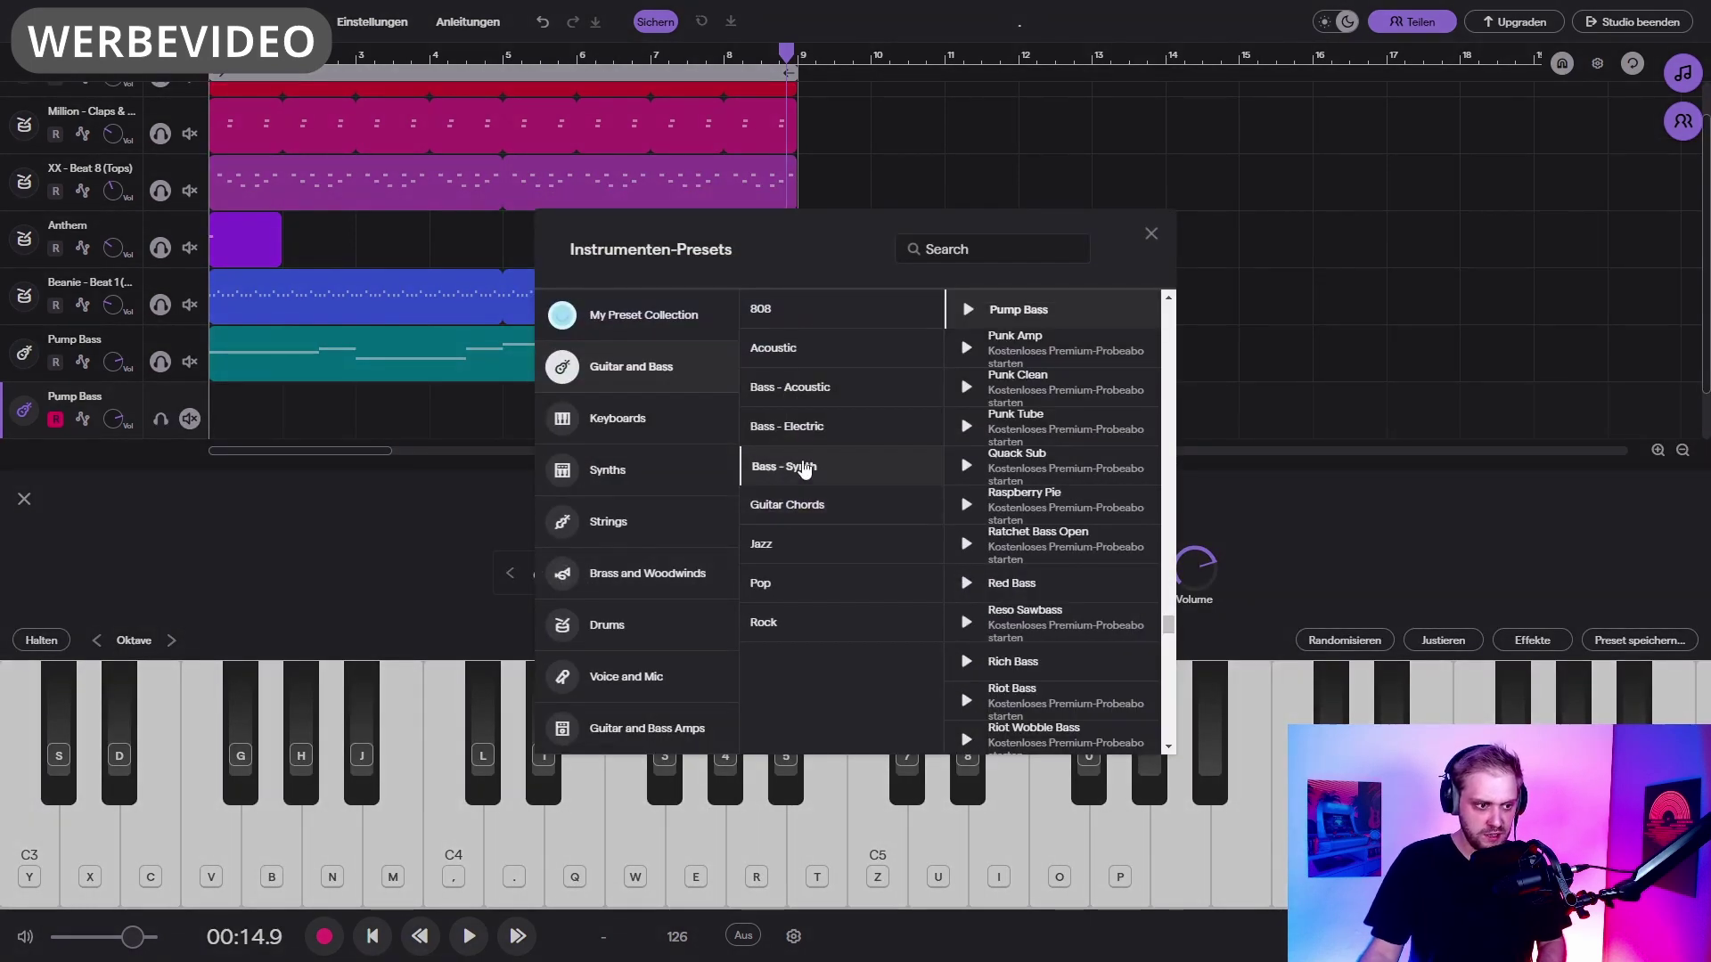
click(805, 470)
scroll(998, 552, down, 5)
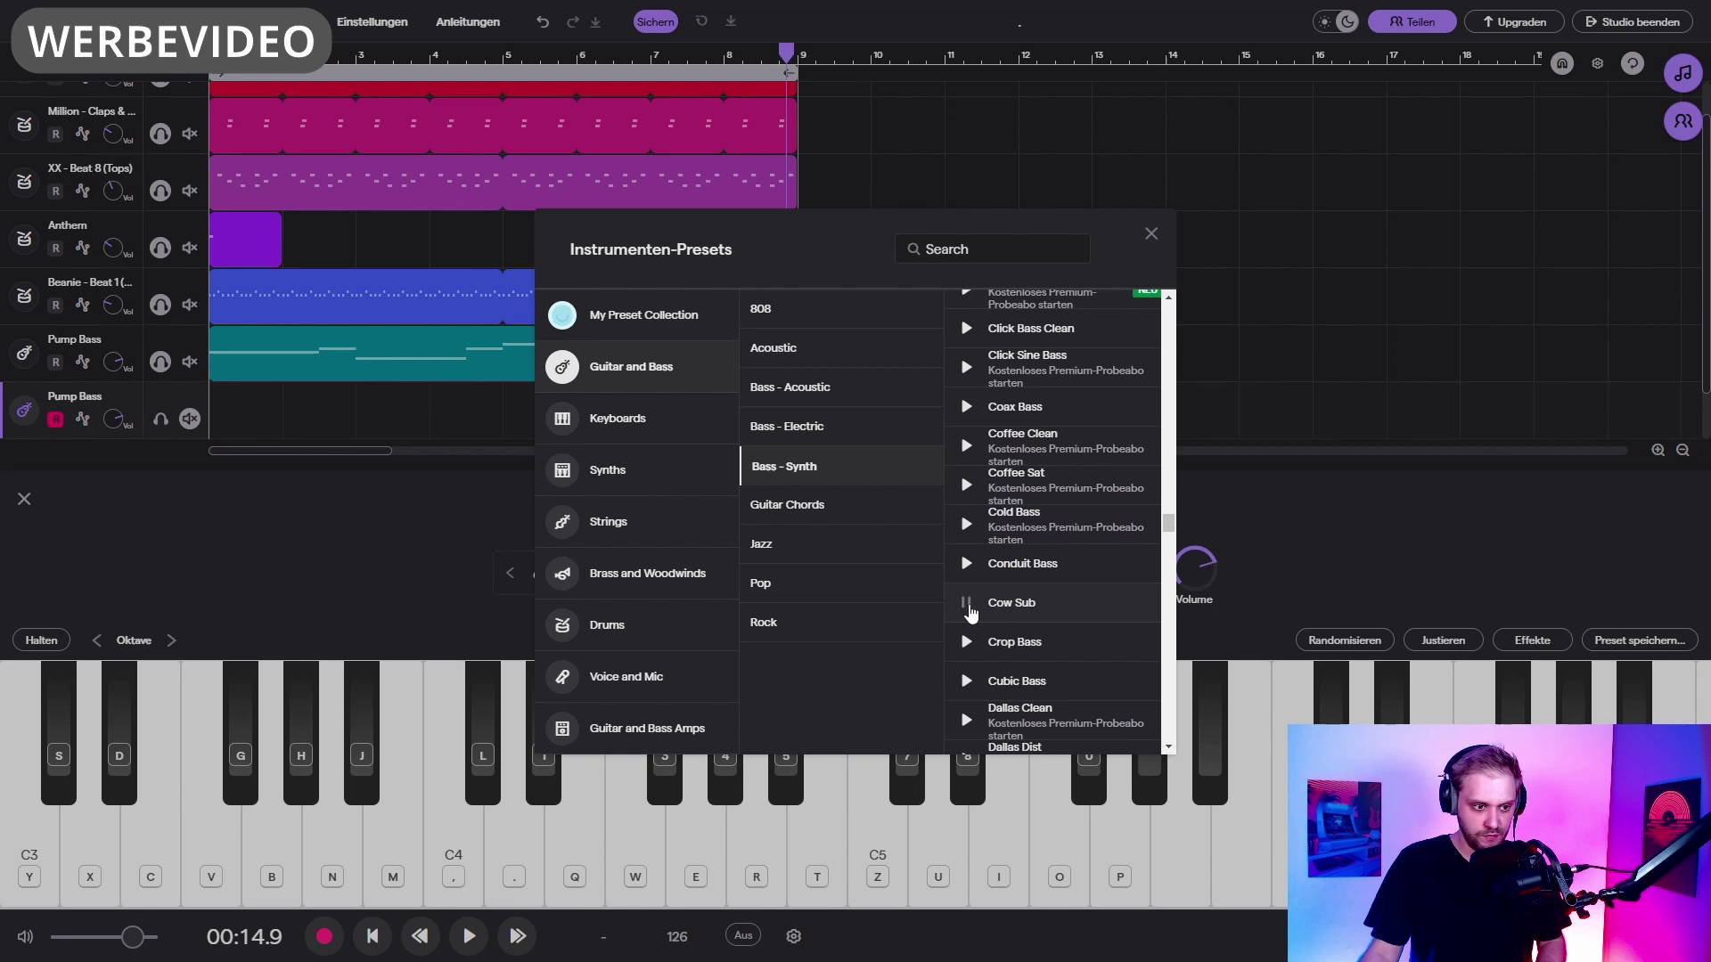
click(980, 606)
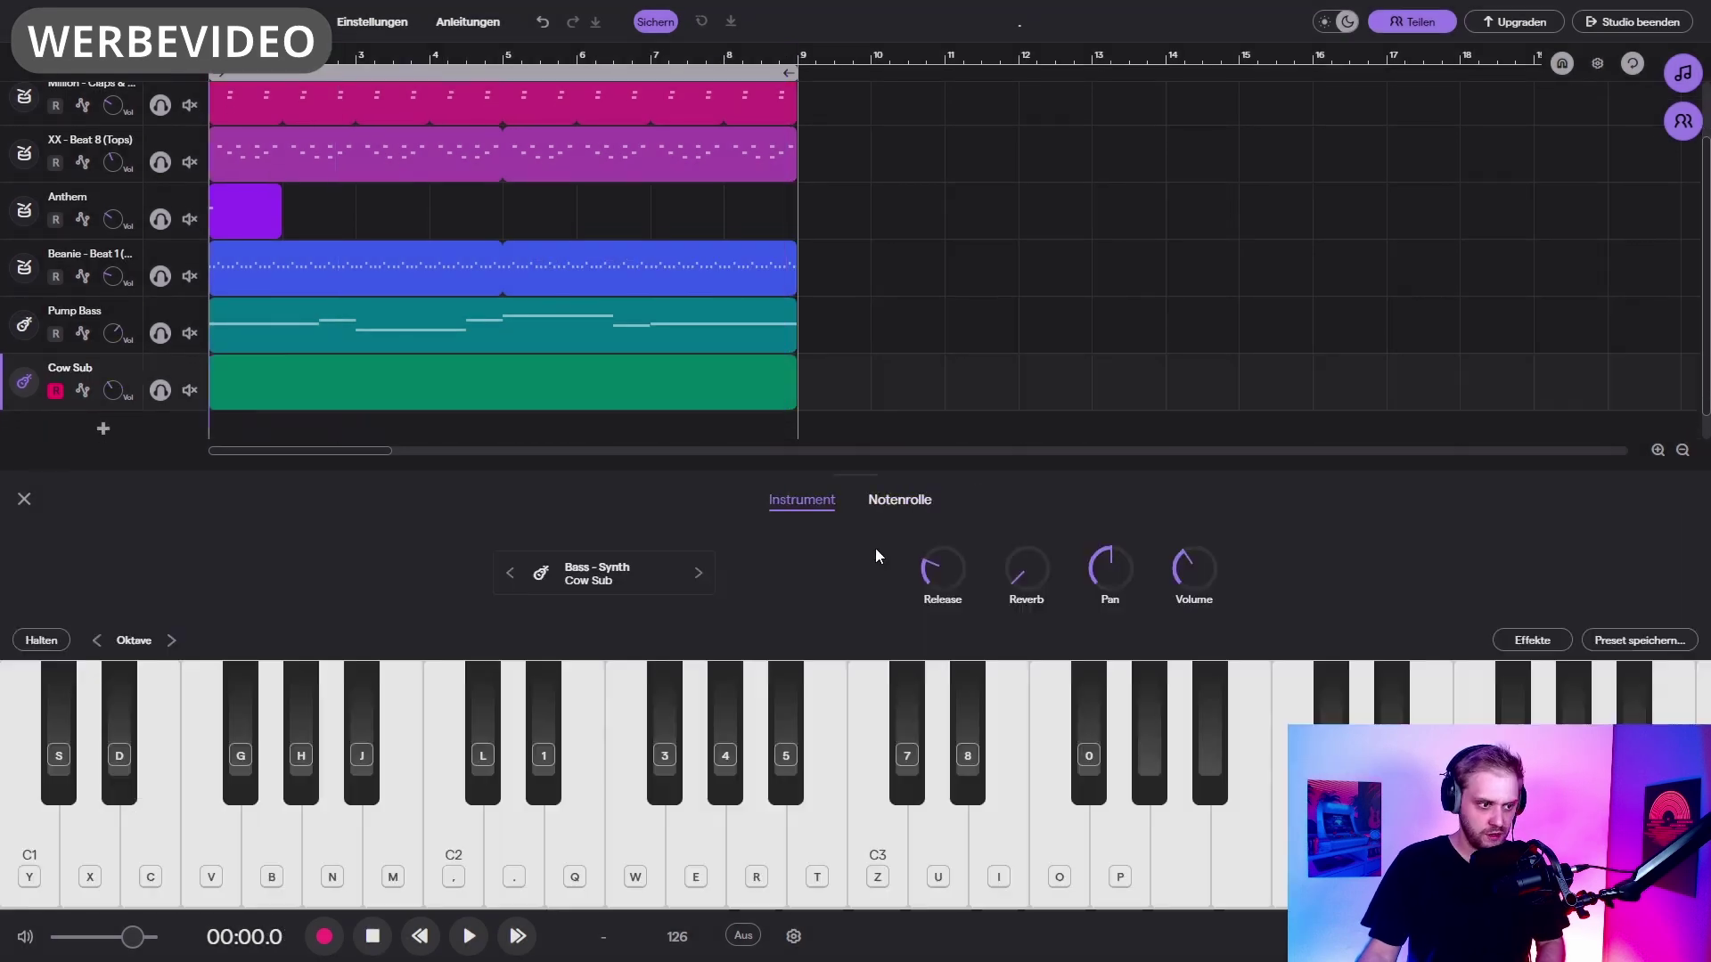
Step: Write a line of short bass notes around C2 across bars 1 to 8 of the Cow Sub clip and play it alone
click(900, 501)
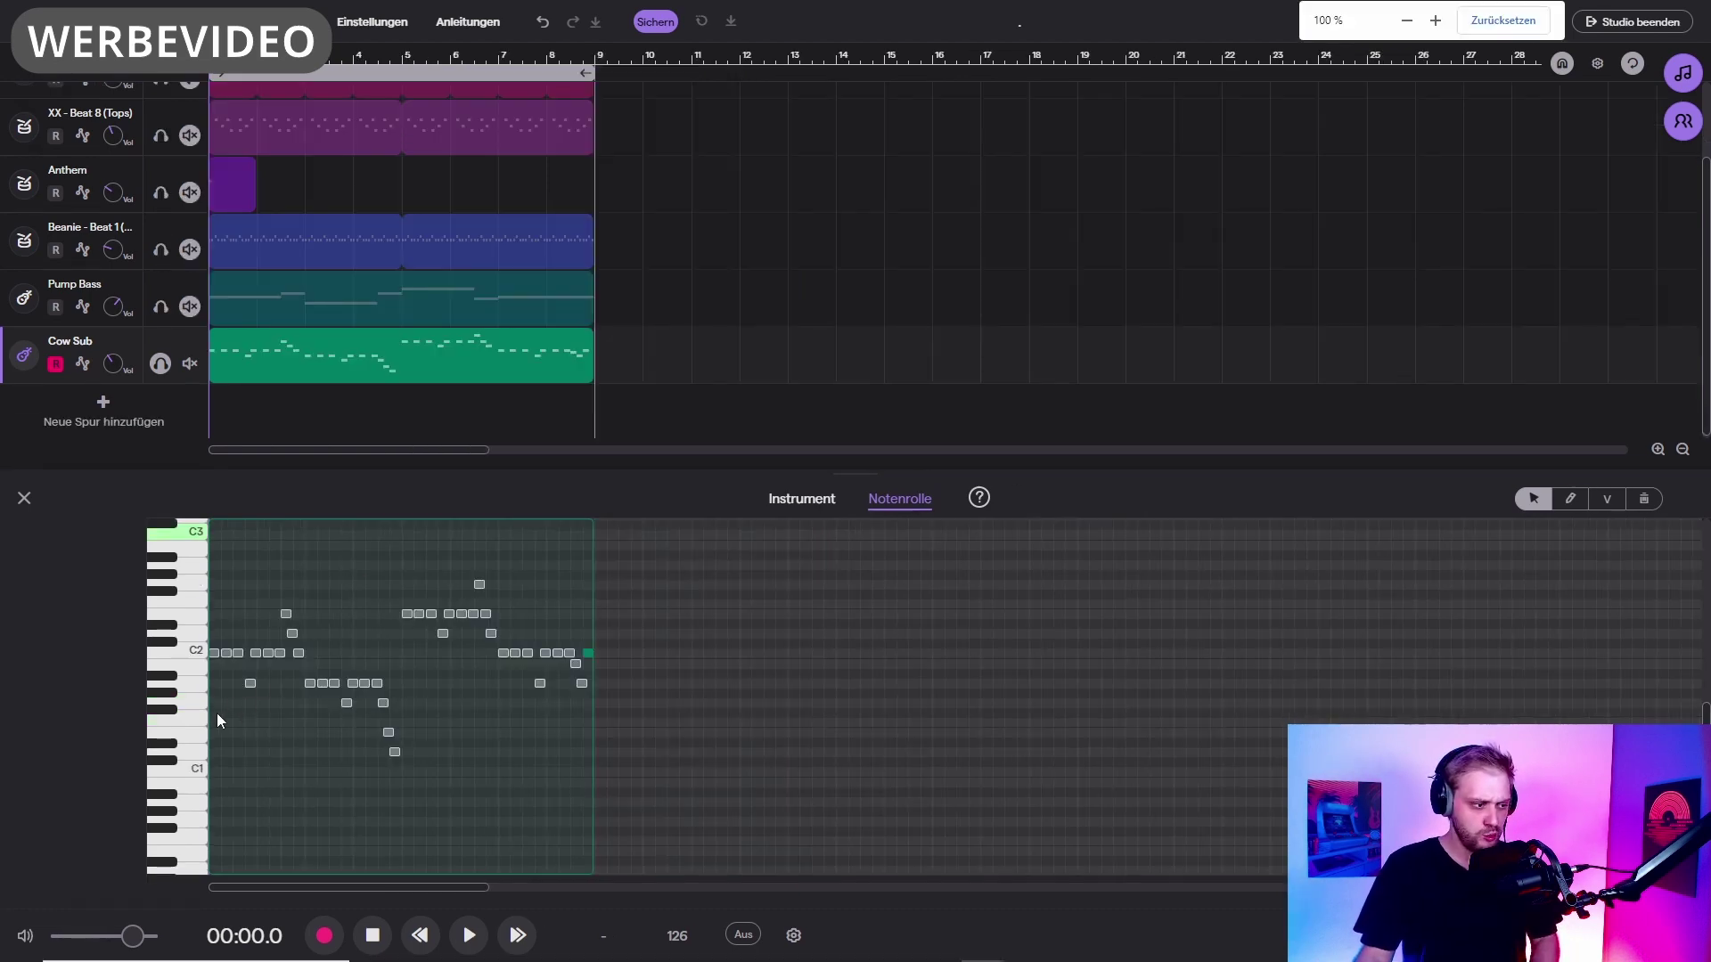
scroll(217, 714, up, 5)
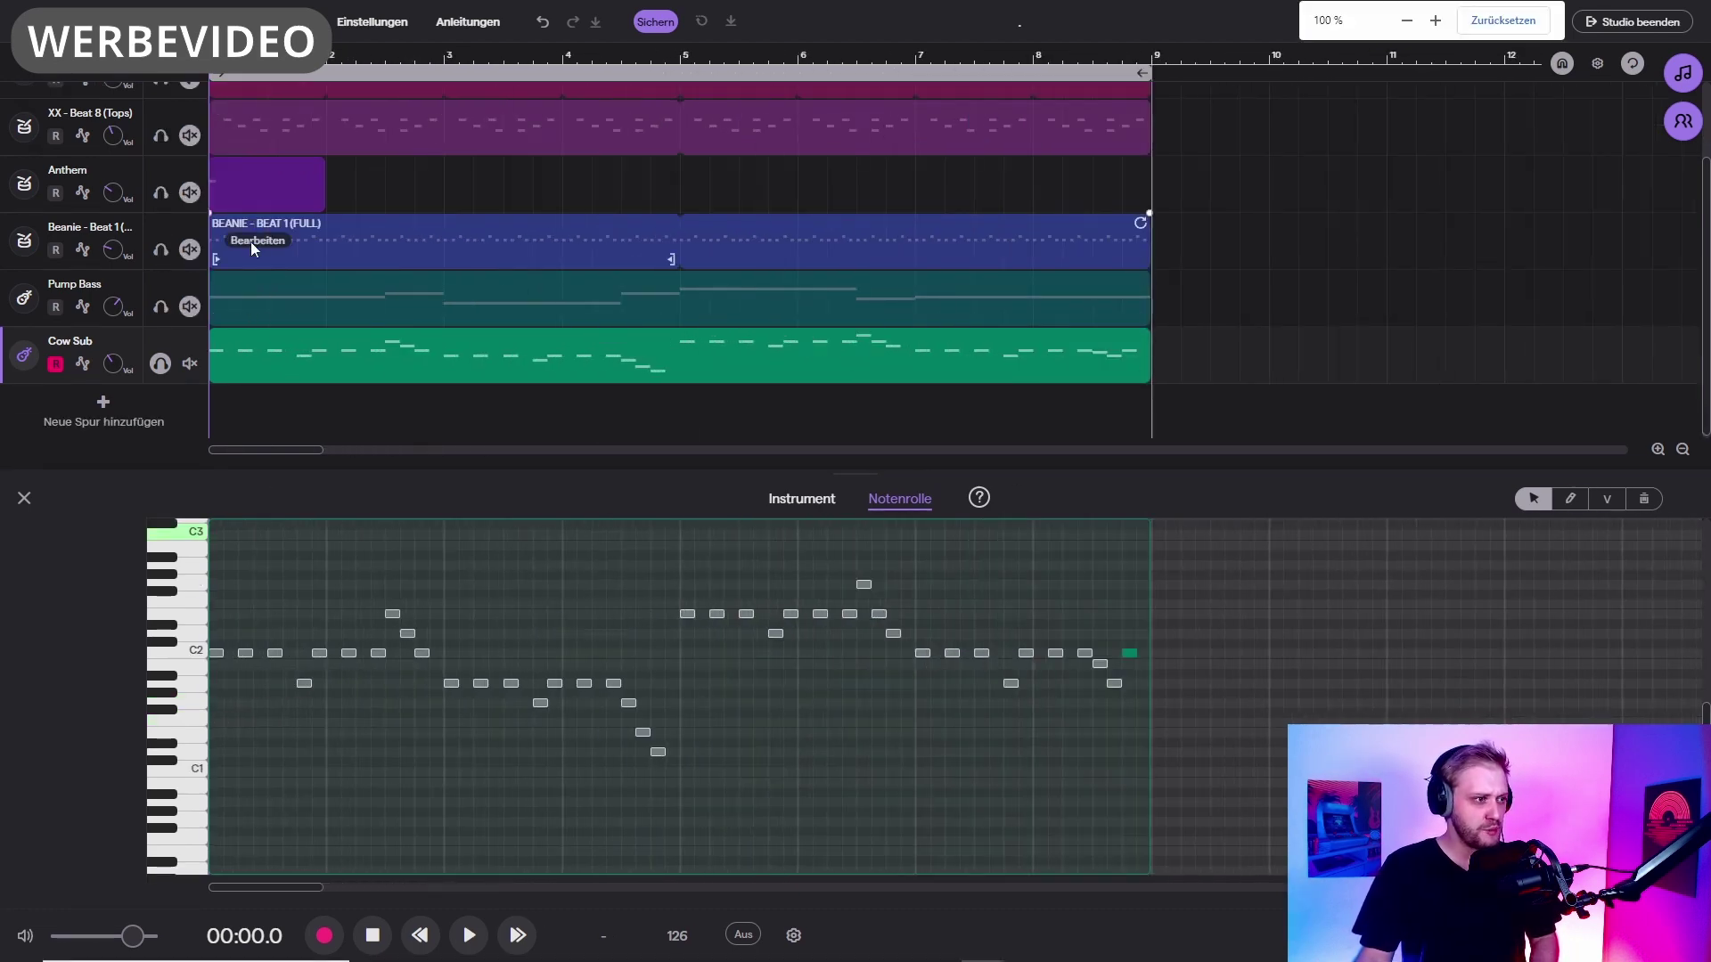
key(space)
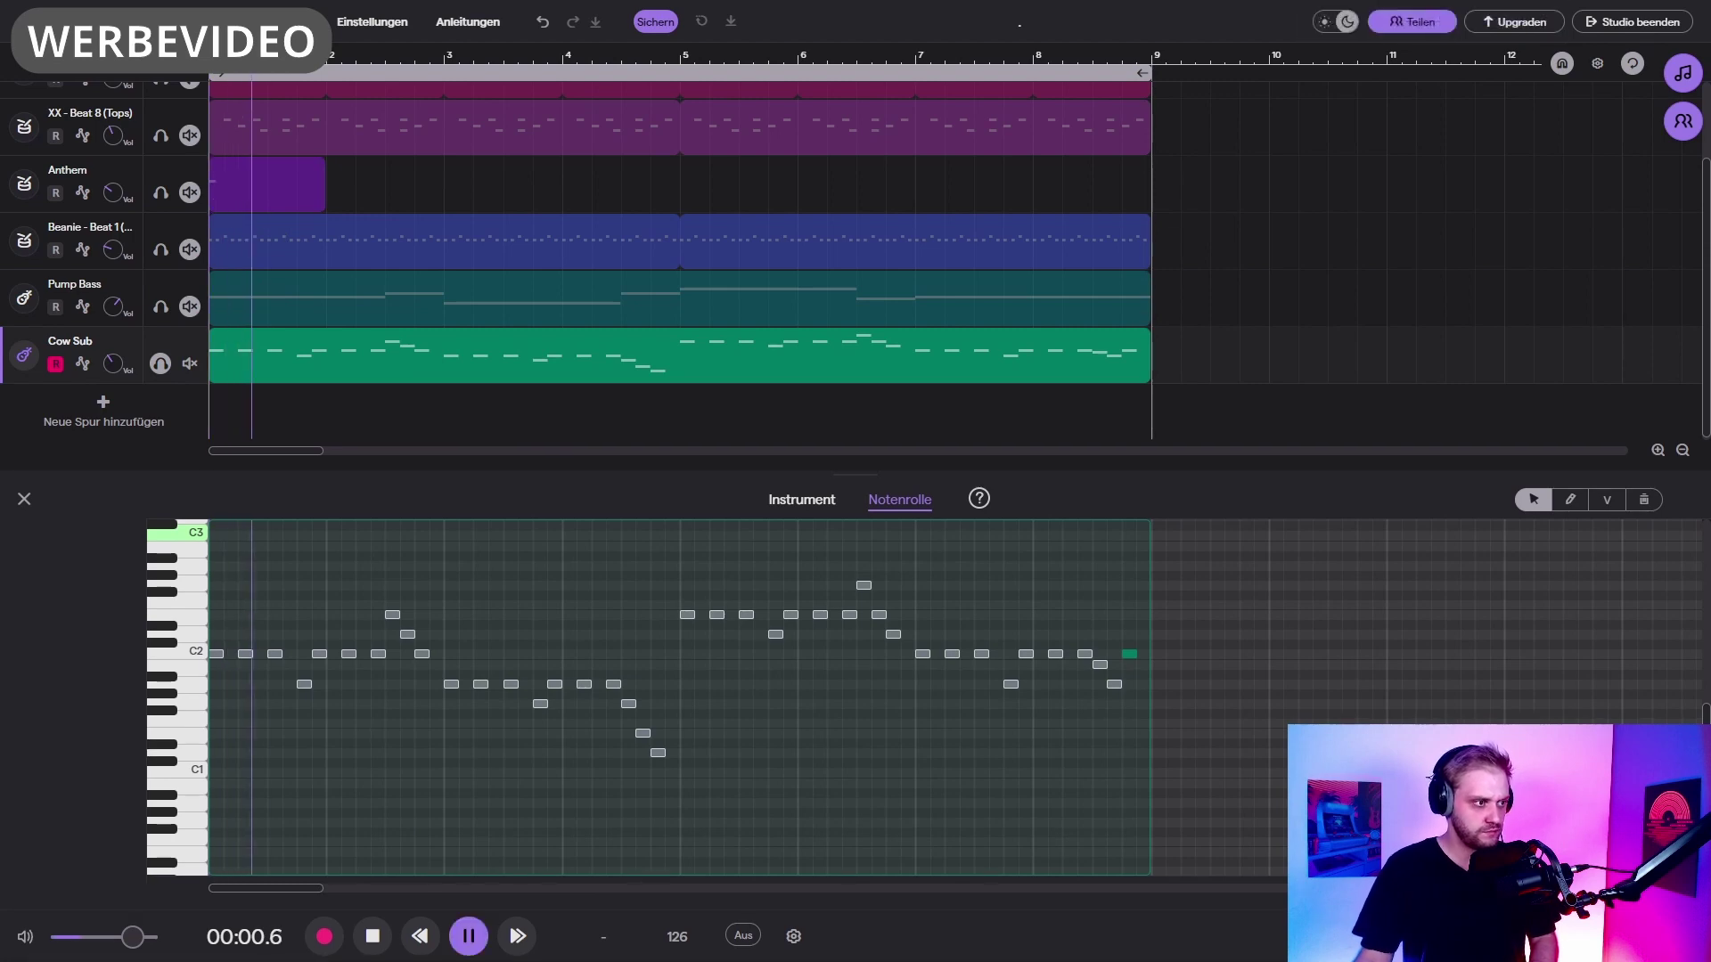
mouse_move(275, 145)
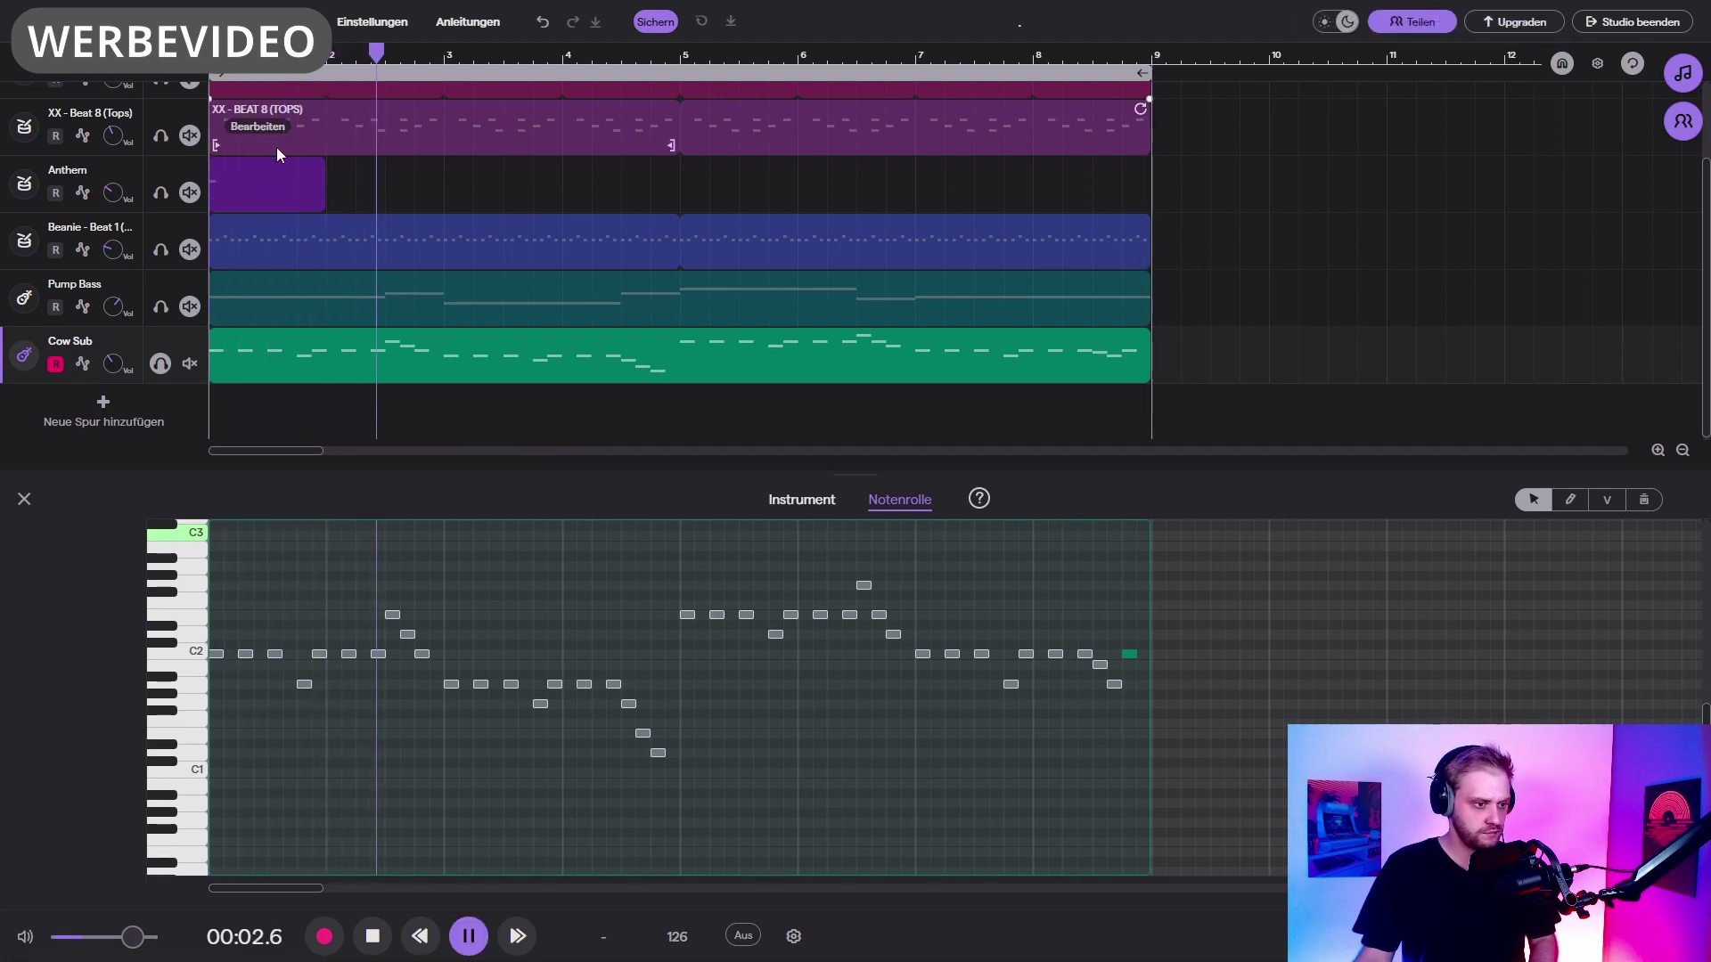
mouse_move(560, 378)
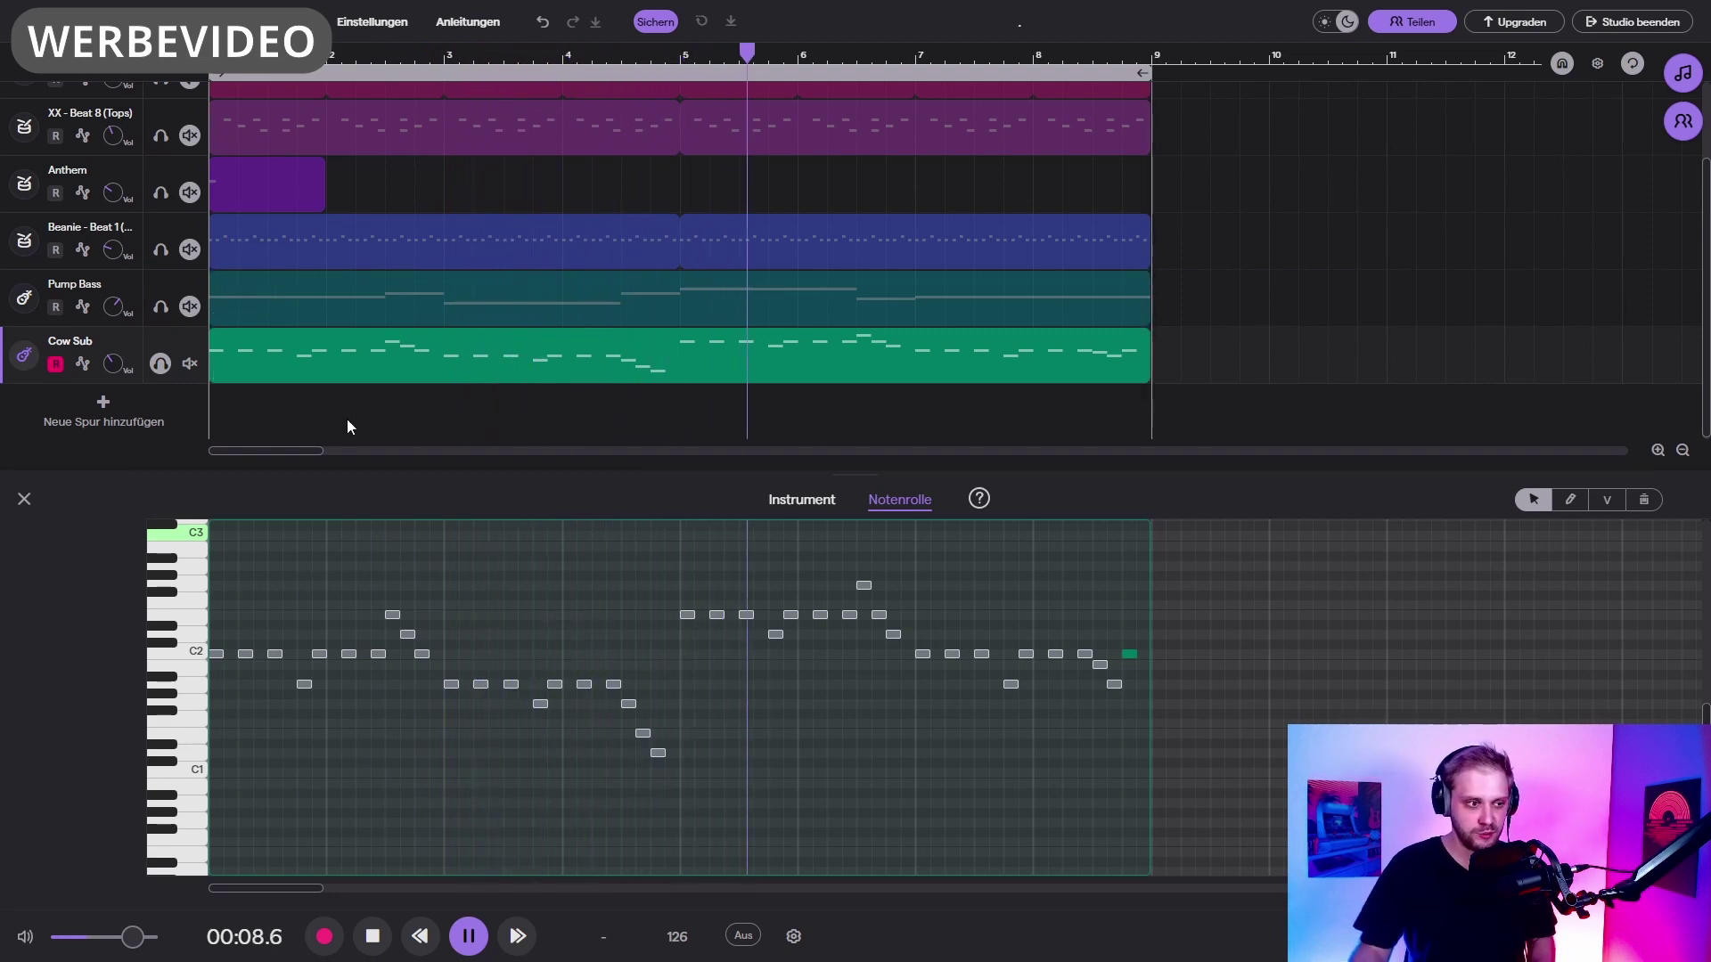
mouse_move(831, 351)
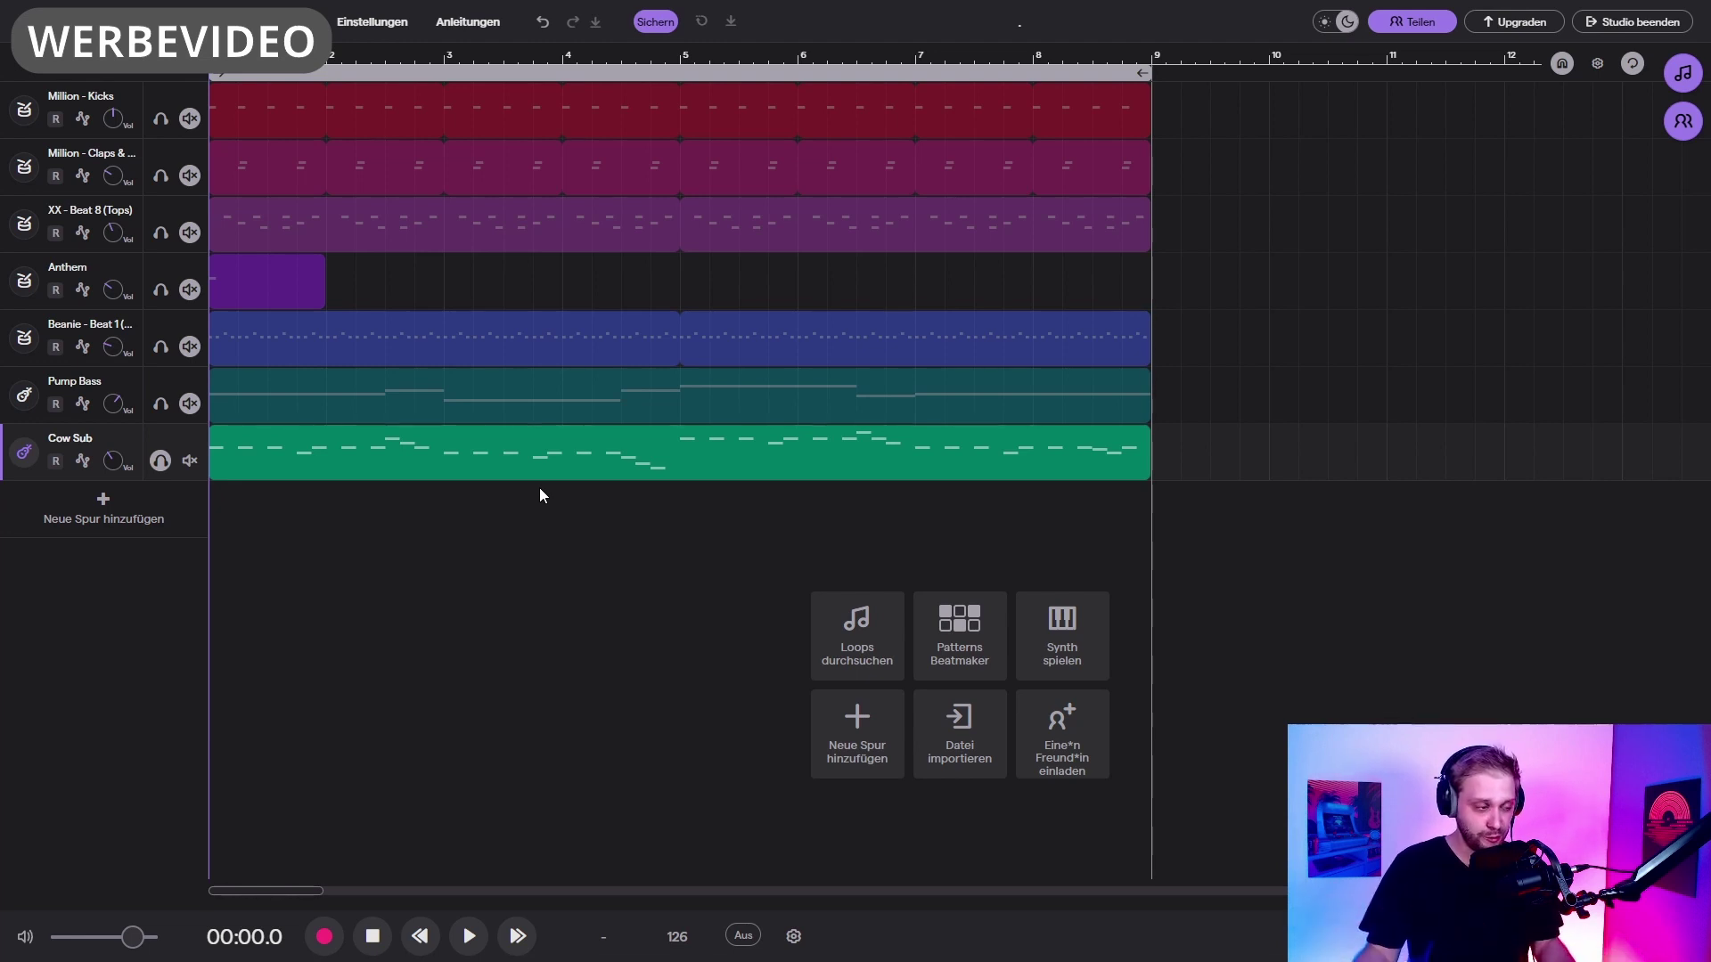
Step: Add a piano and keyboards track with the Challenger preset from Synths - Pads and write sustained chords across bars 1 to 8
click(78, 526)
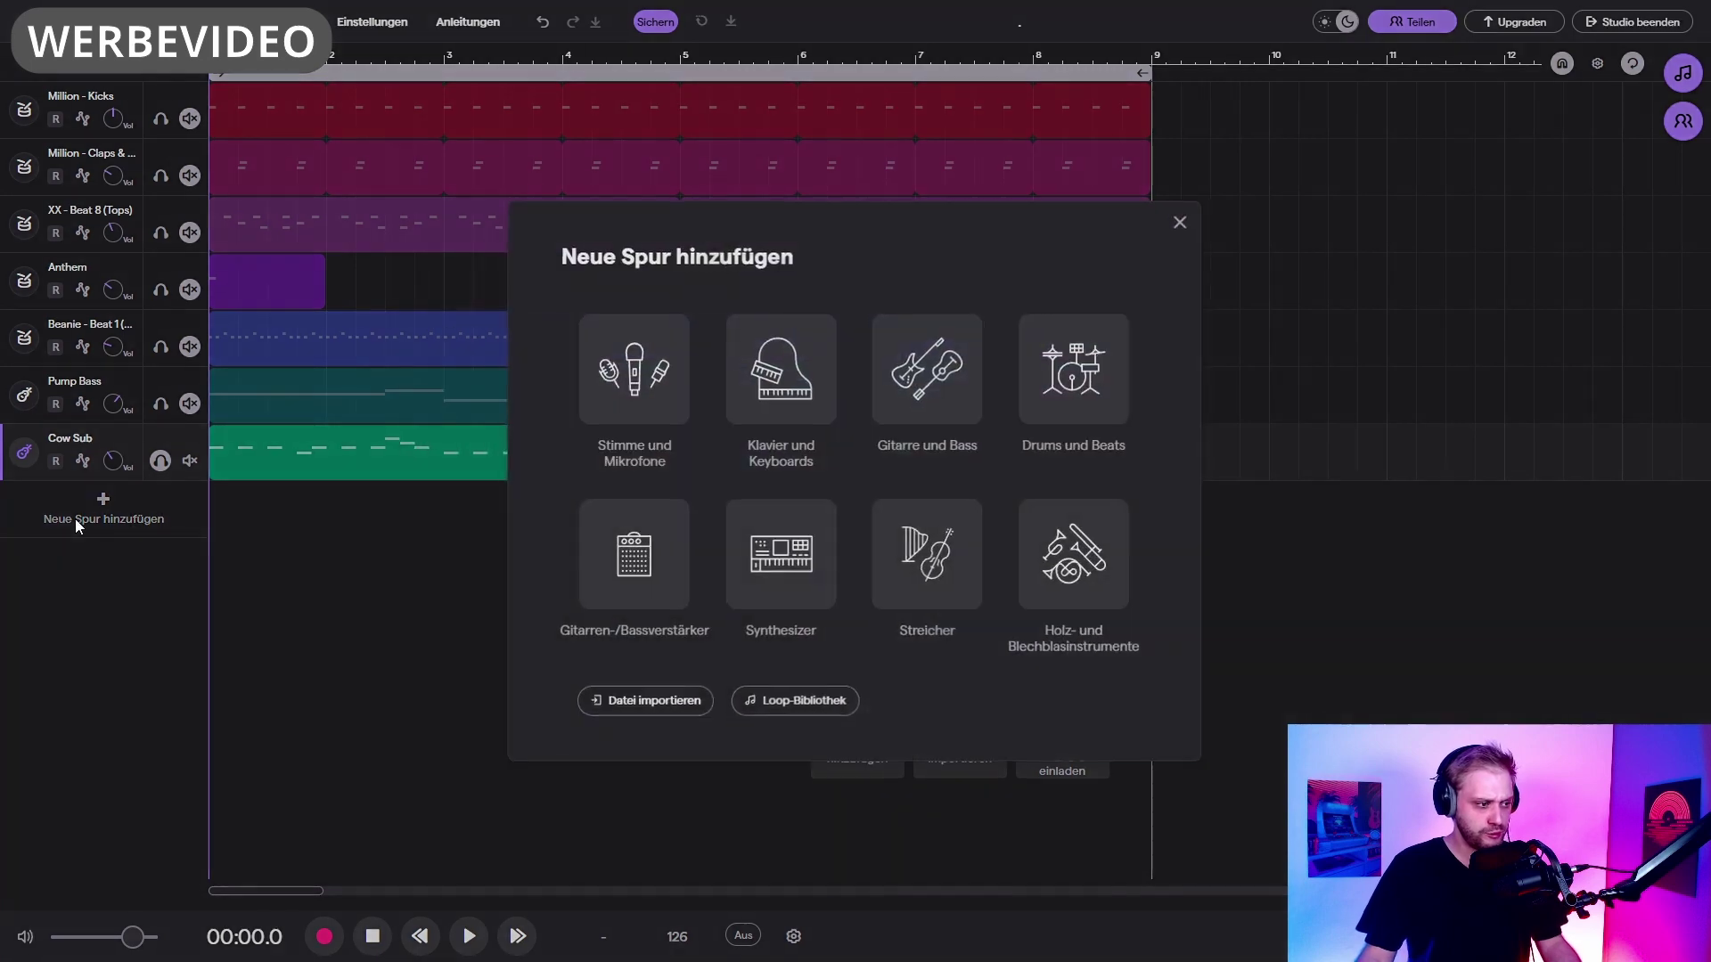
click(772, 420)
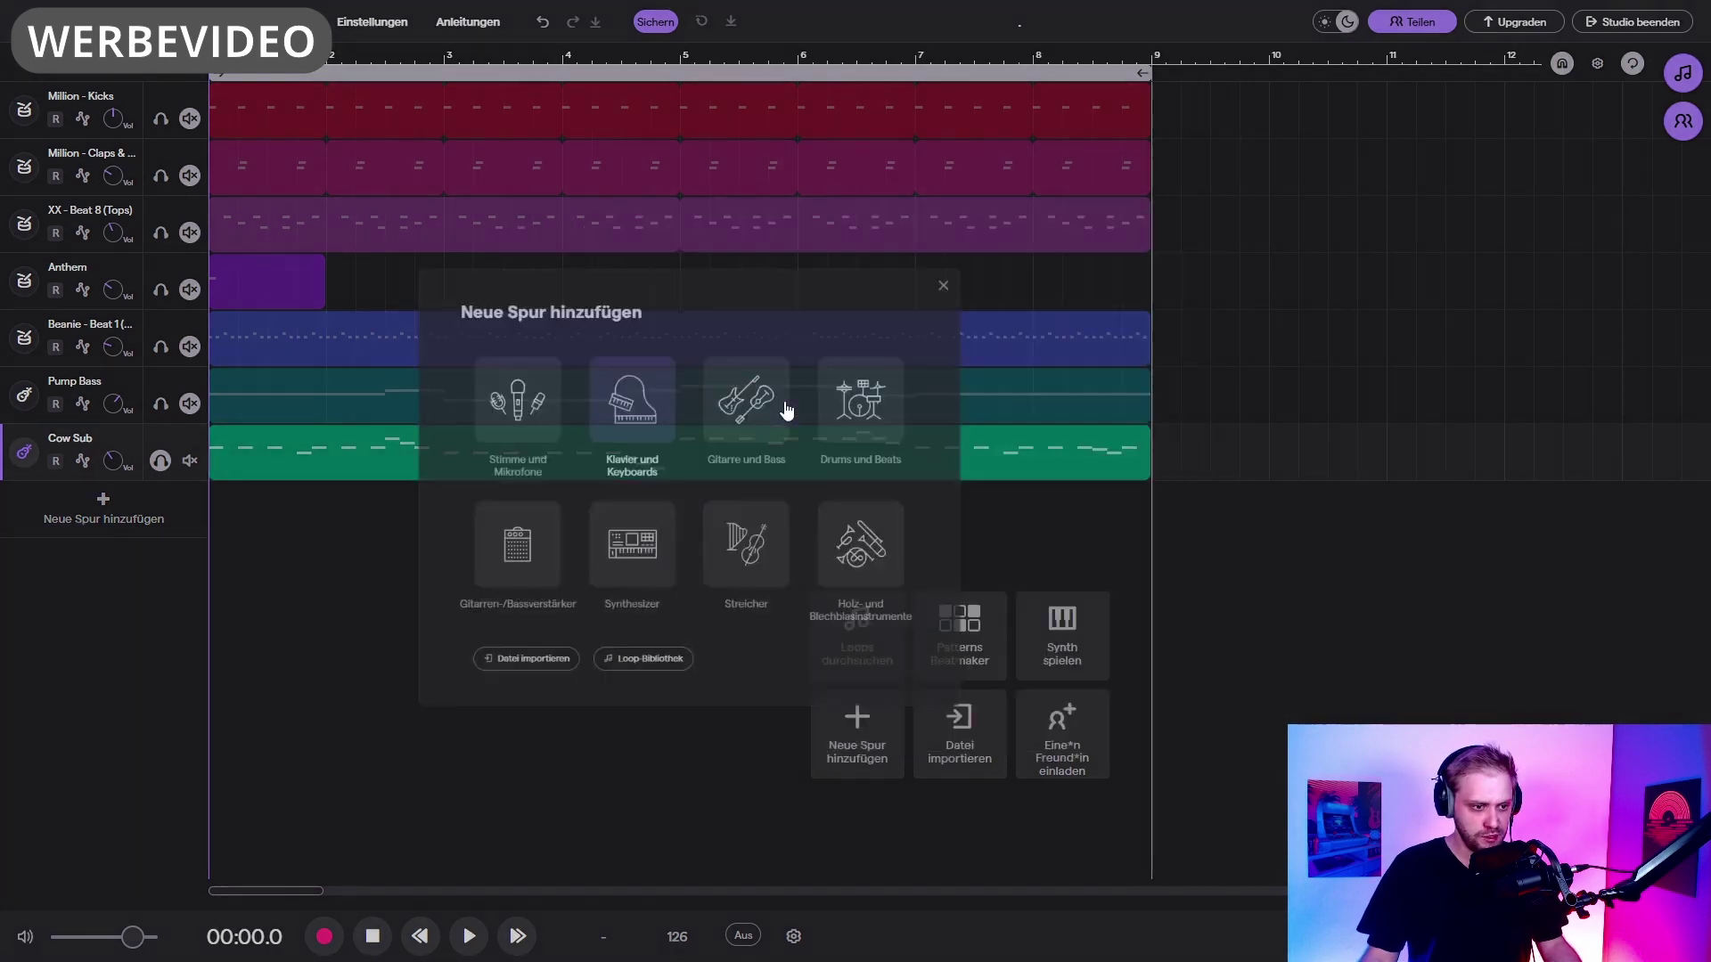
click(586, 574)
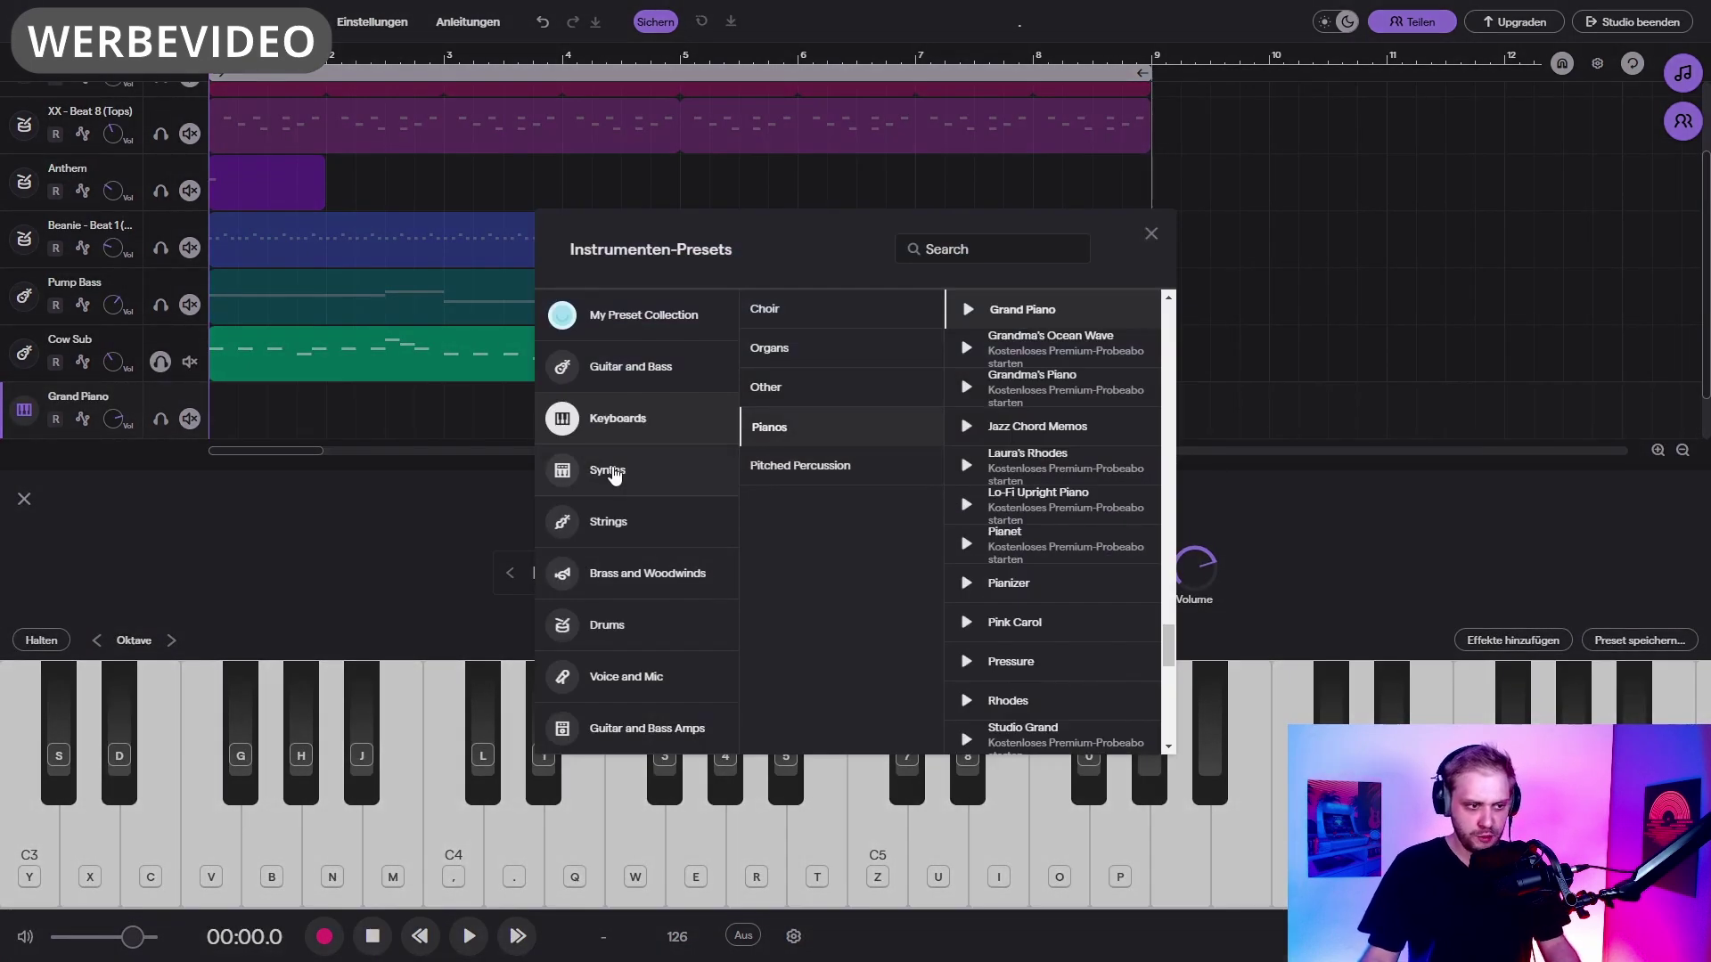
click(615, 474)
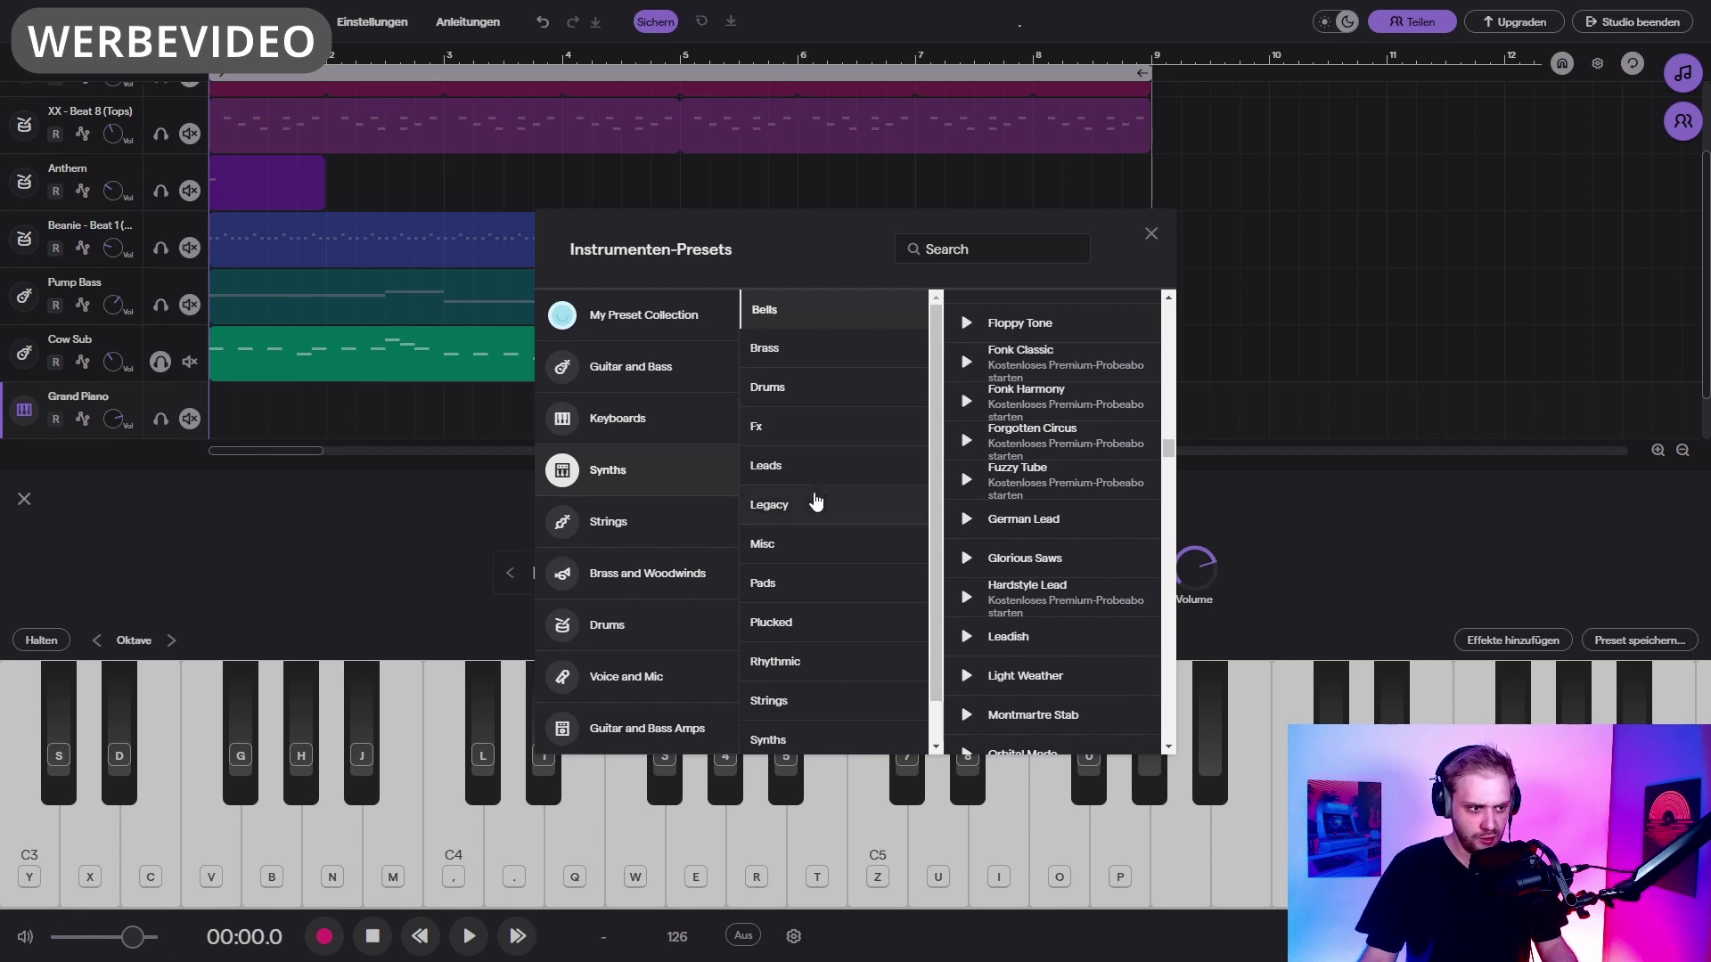
click(809, 577)
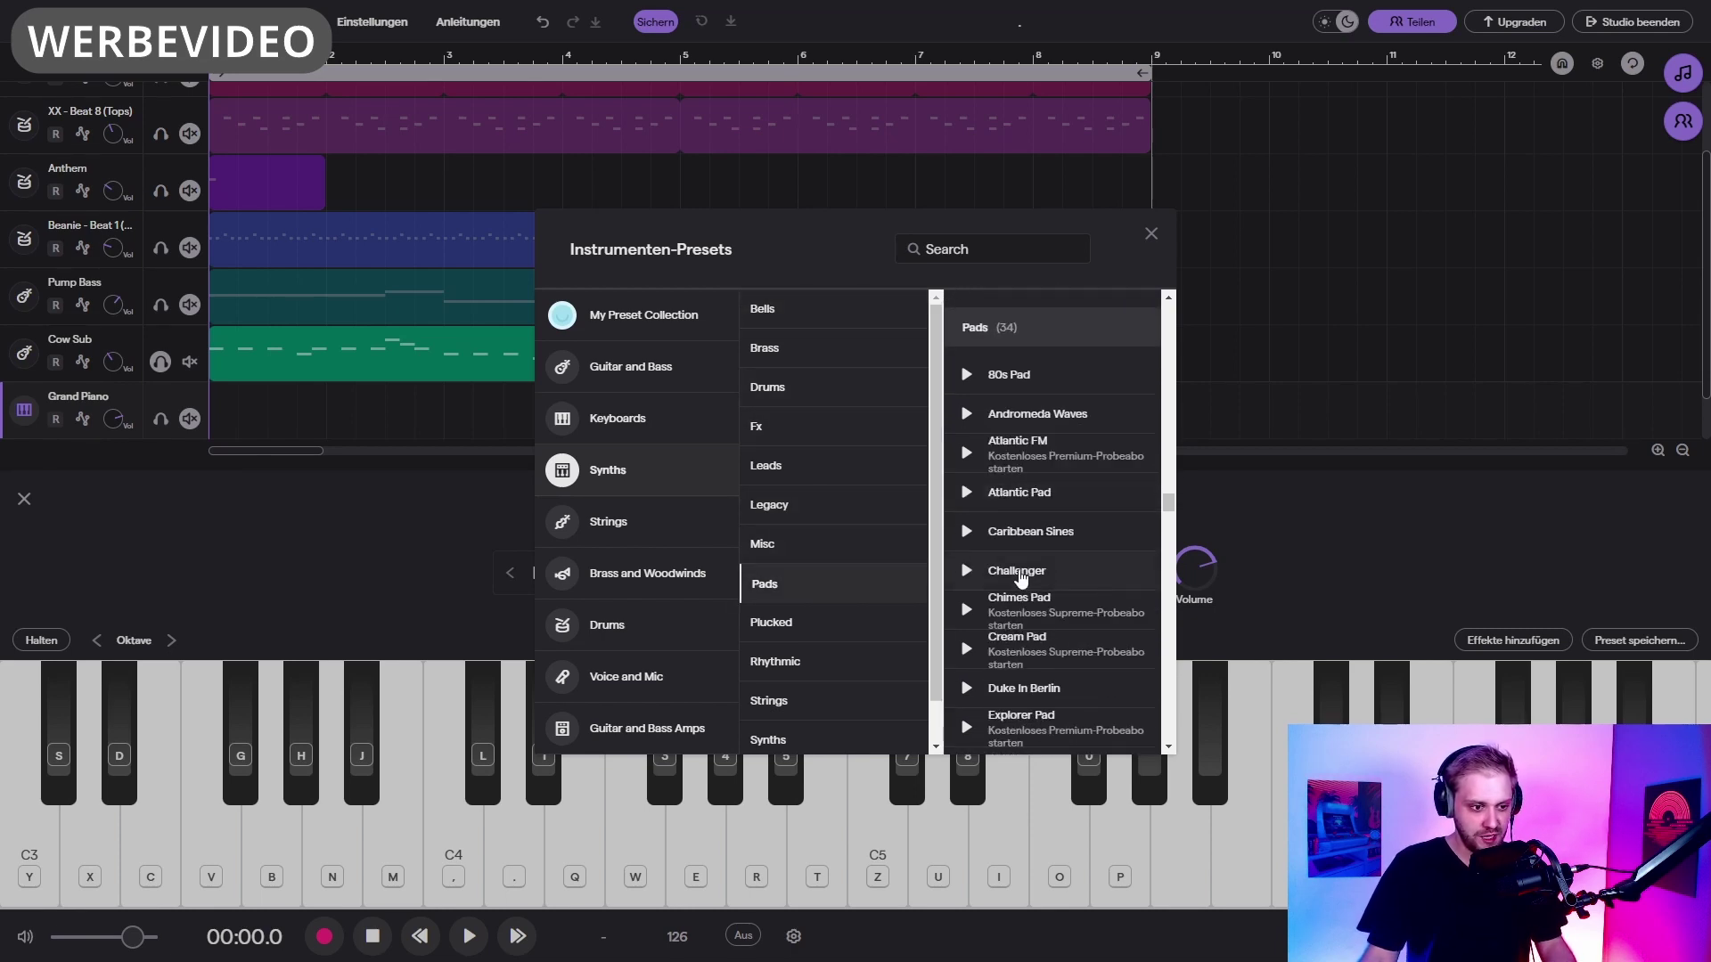
click(1021, 577)
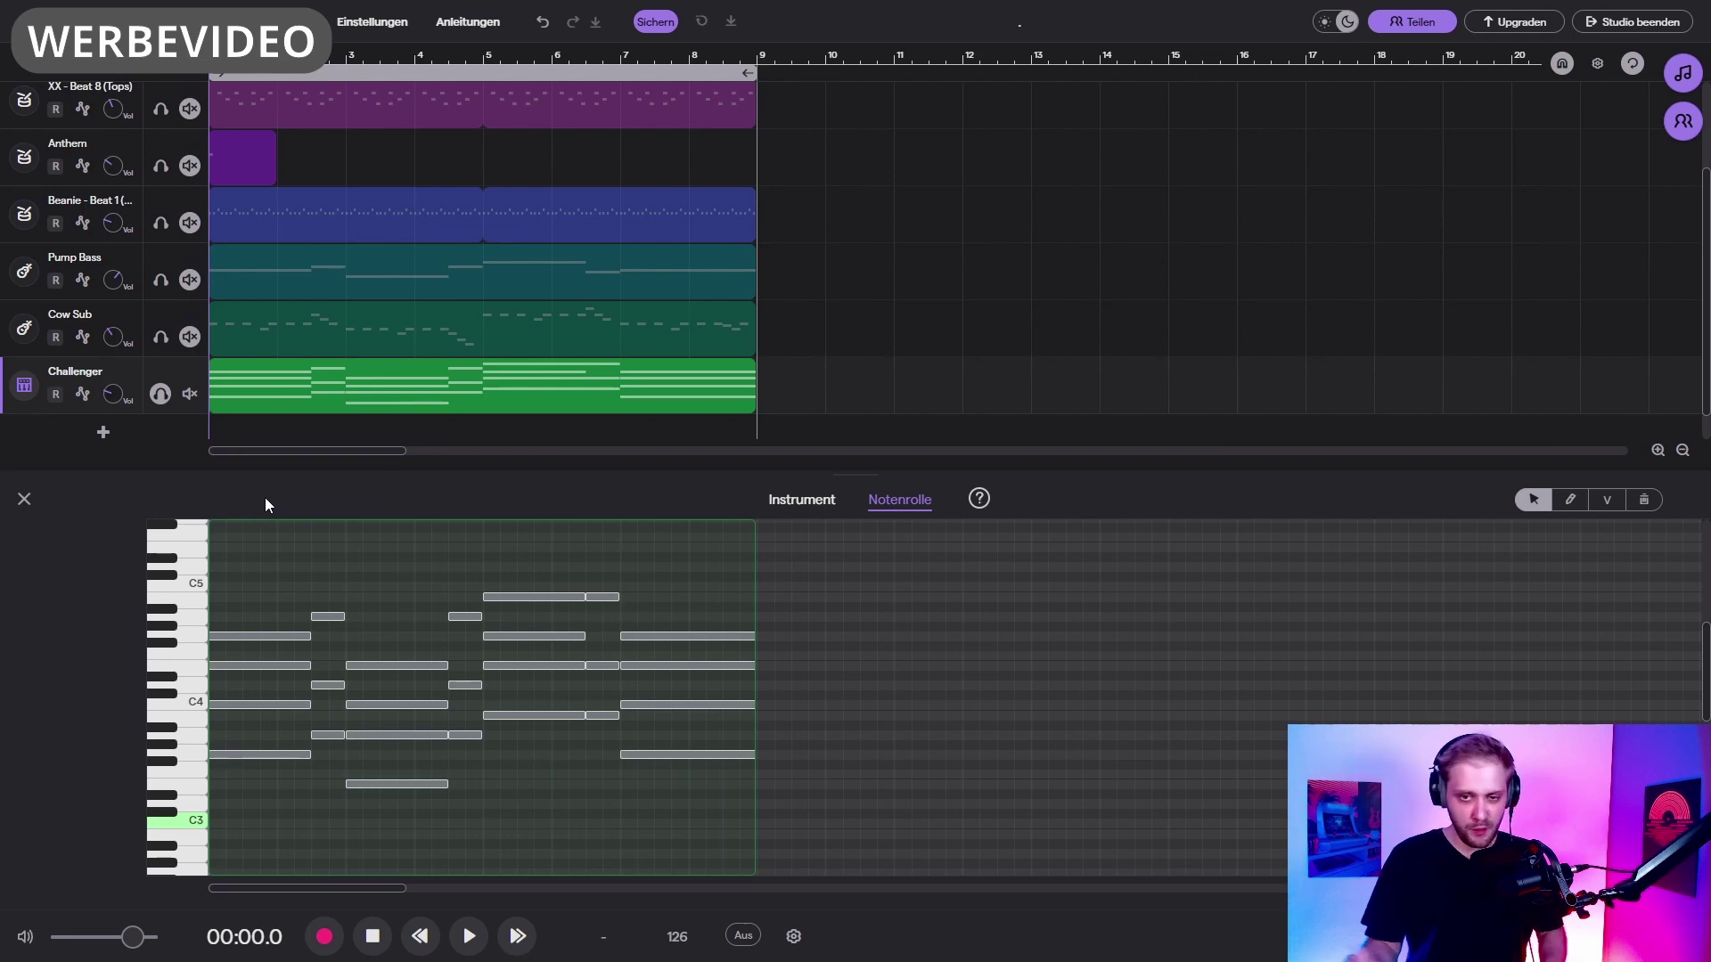
mouse_move(499, 323)
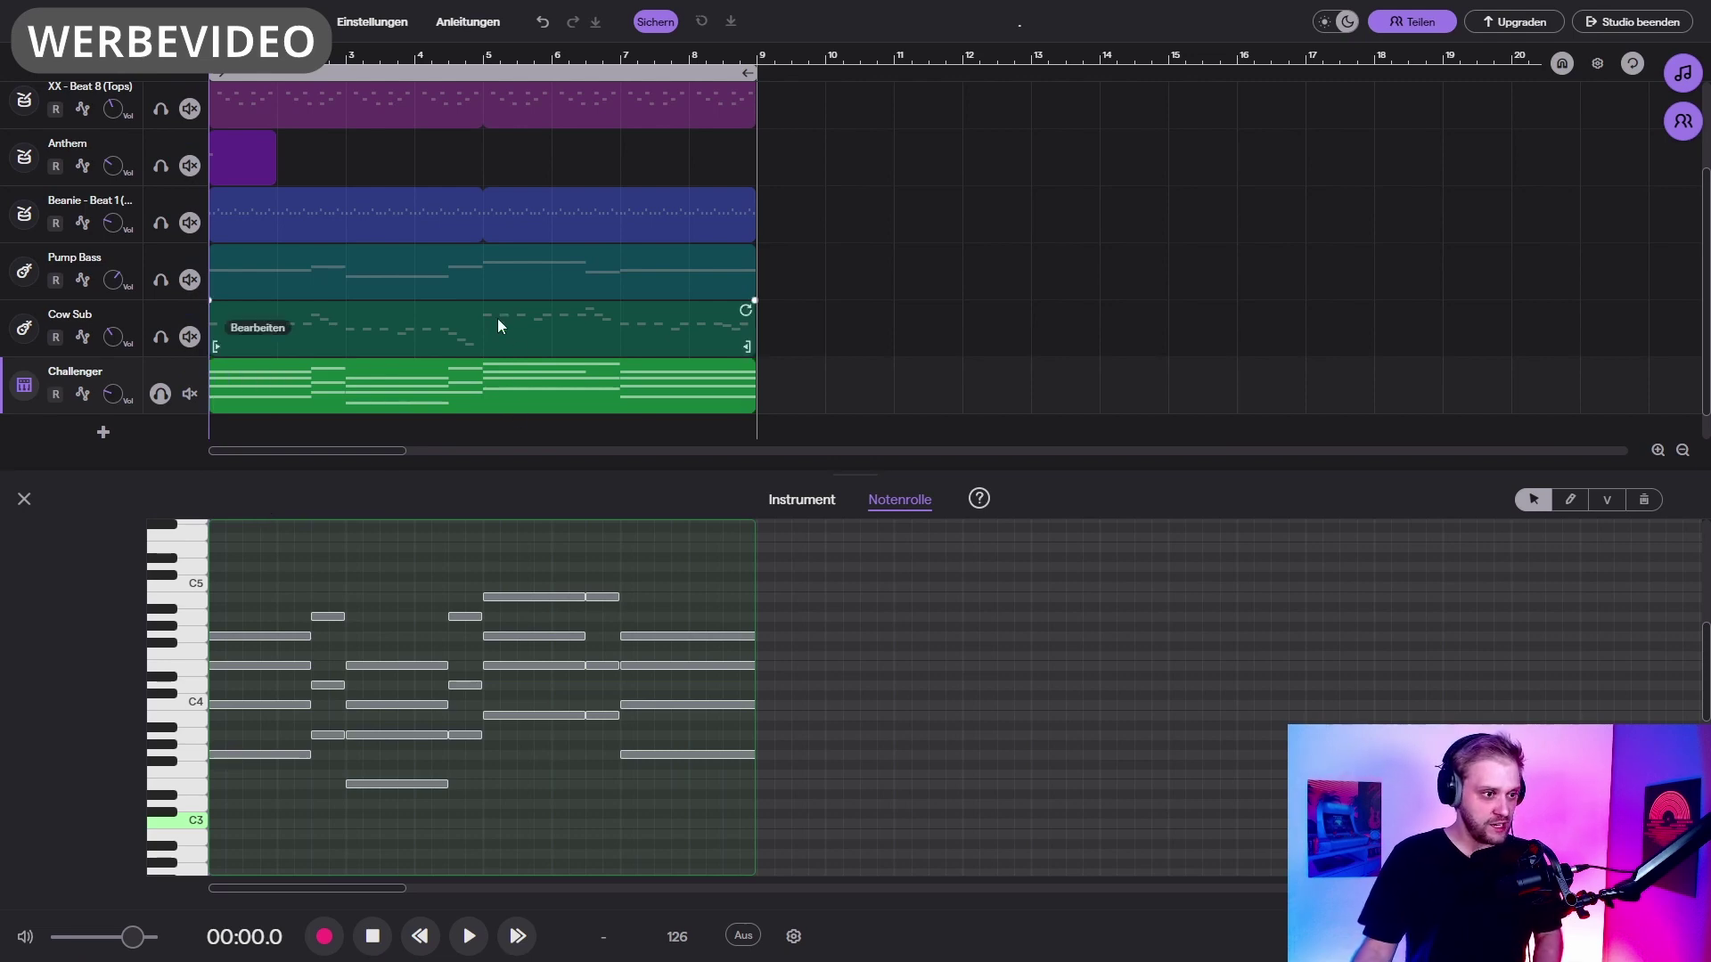
Step: Play the soloed Challenger chords through the loop and return the playhead to the start
key(space)
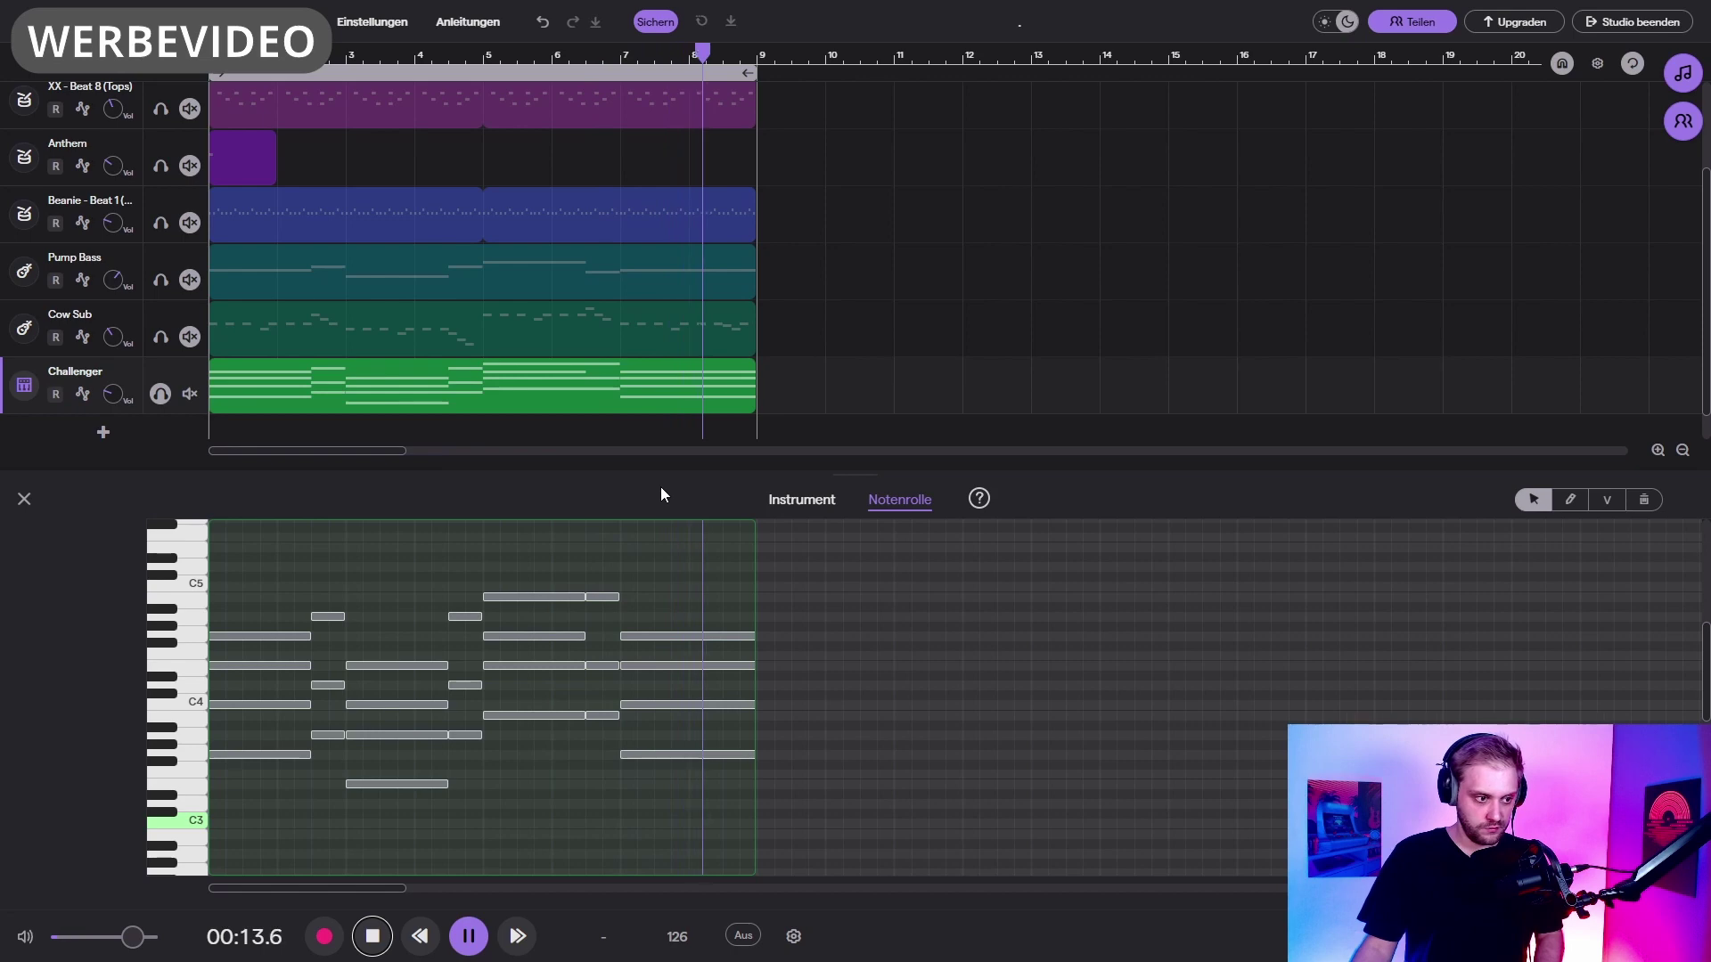
key(space)
key(Return)
Step: Add another piano and keyboards track and stretch its empty clip across bars 1 to 8
scroll(455, 374, down, 1)
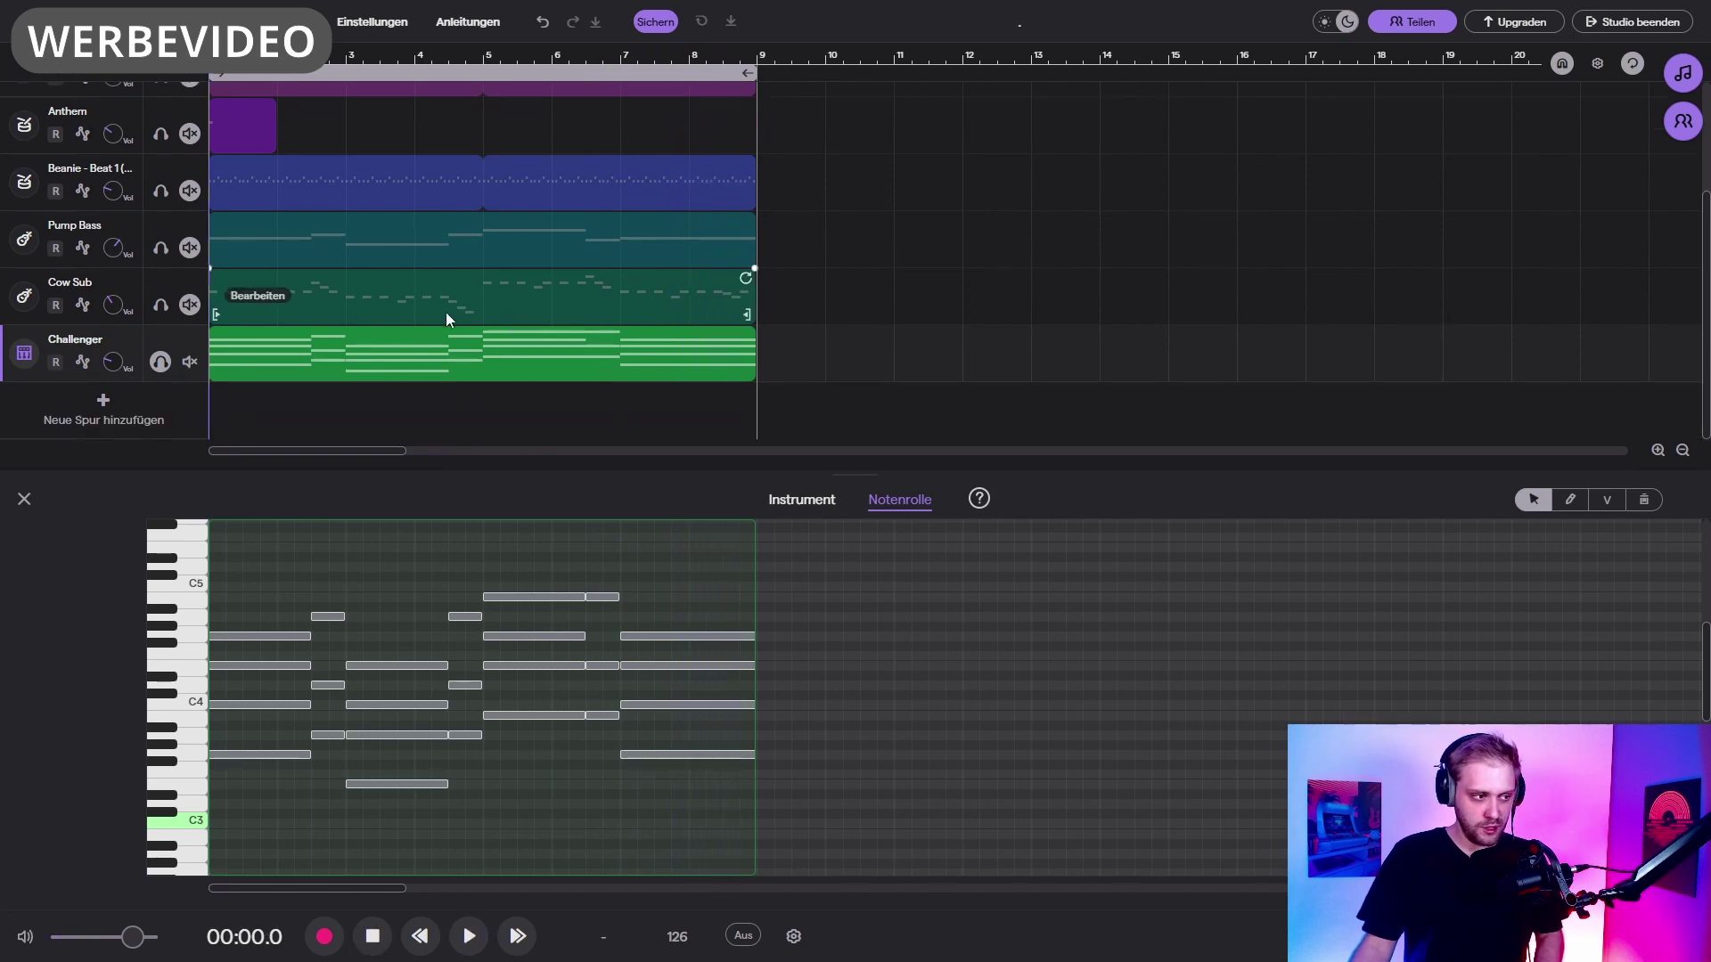
click(84, 419)
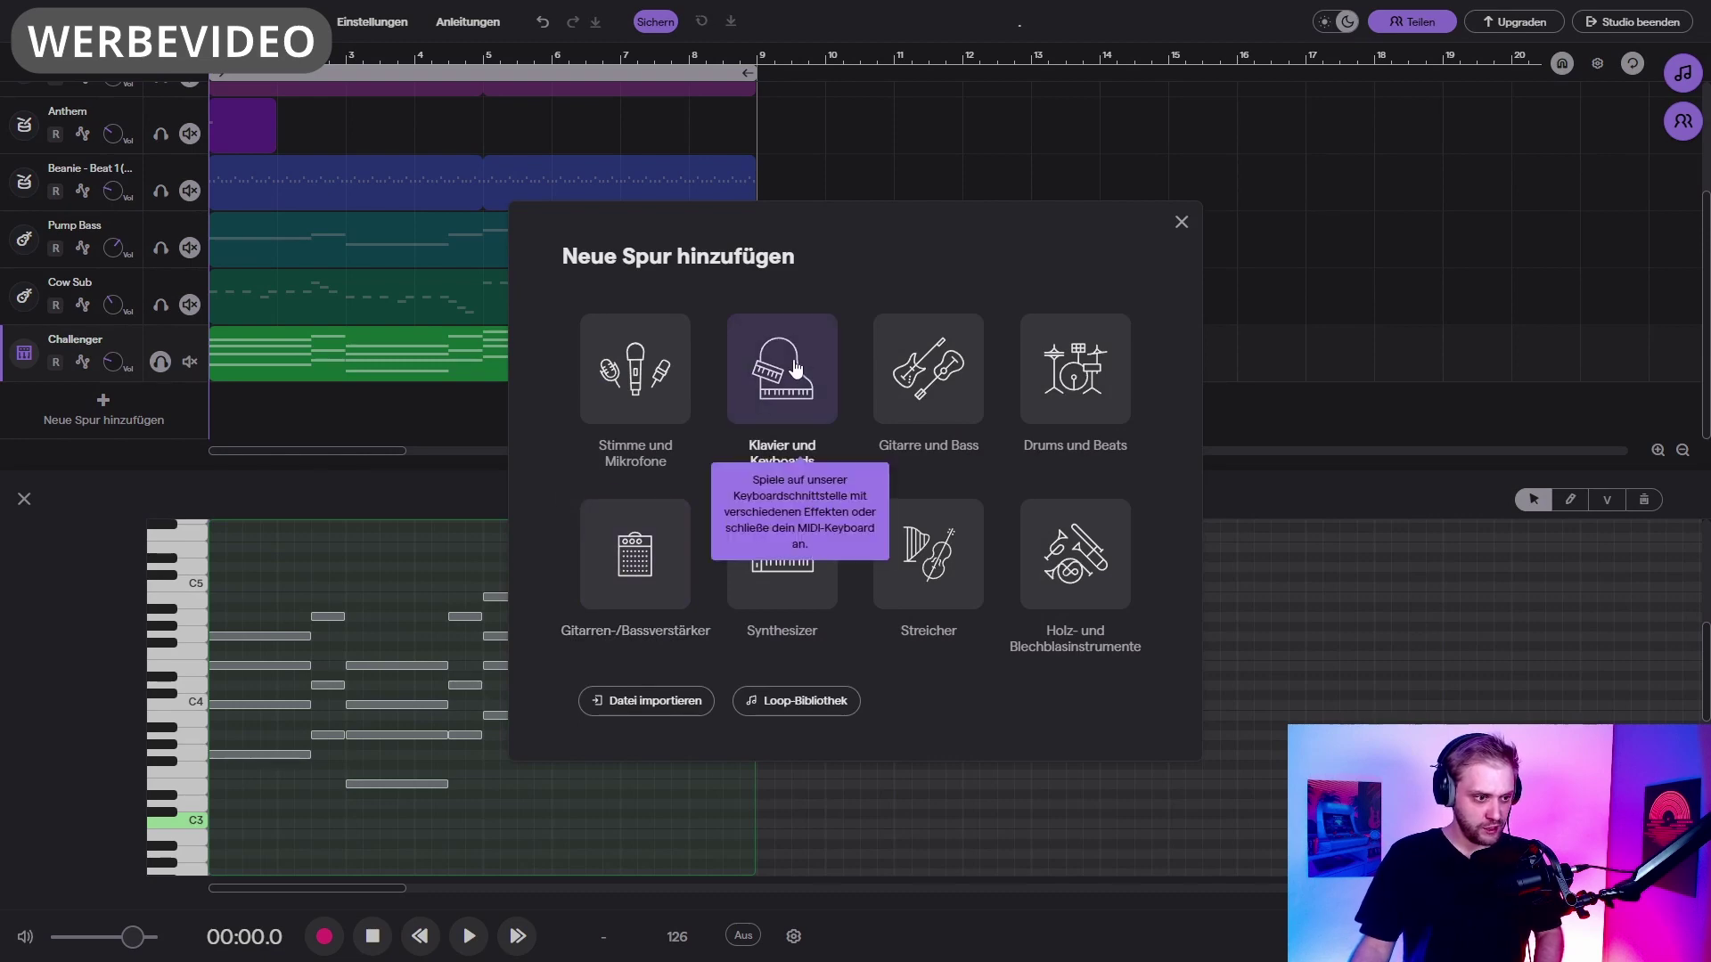
click(796, 369)
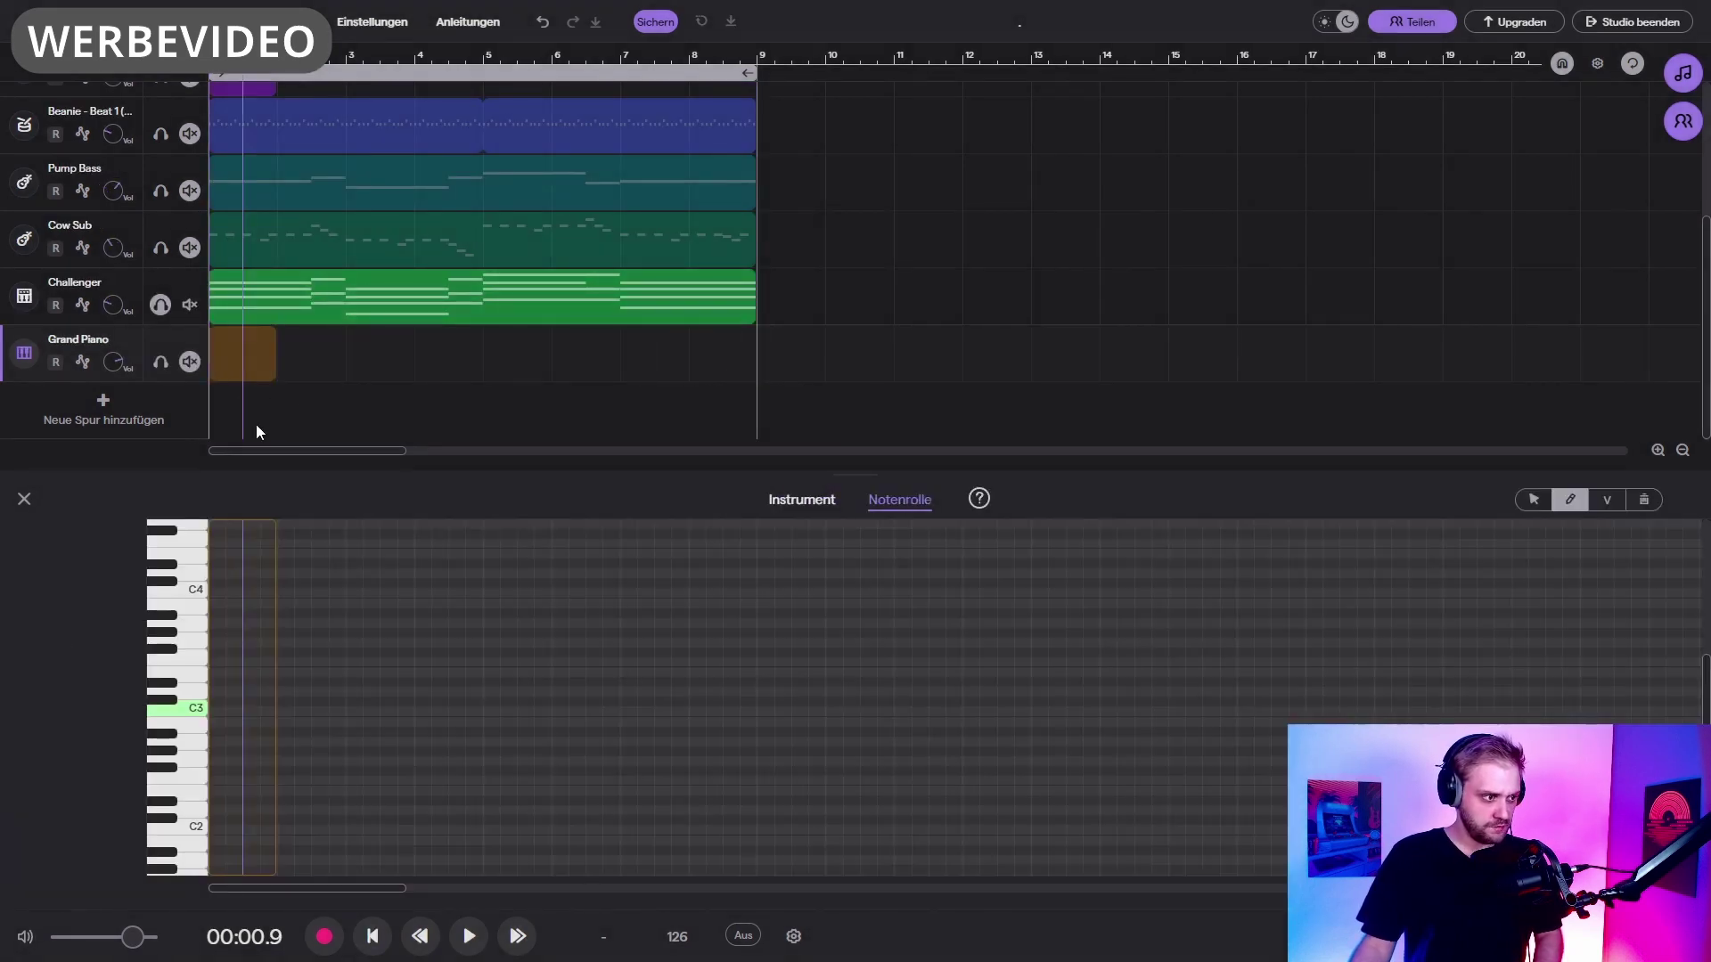
drag(273, 335, 741, 383)
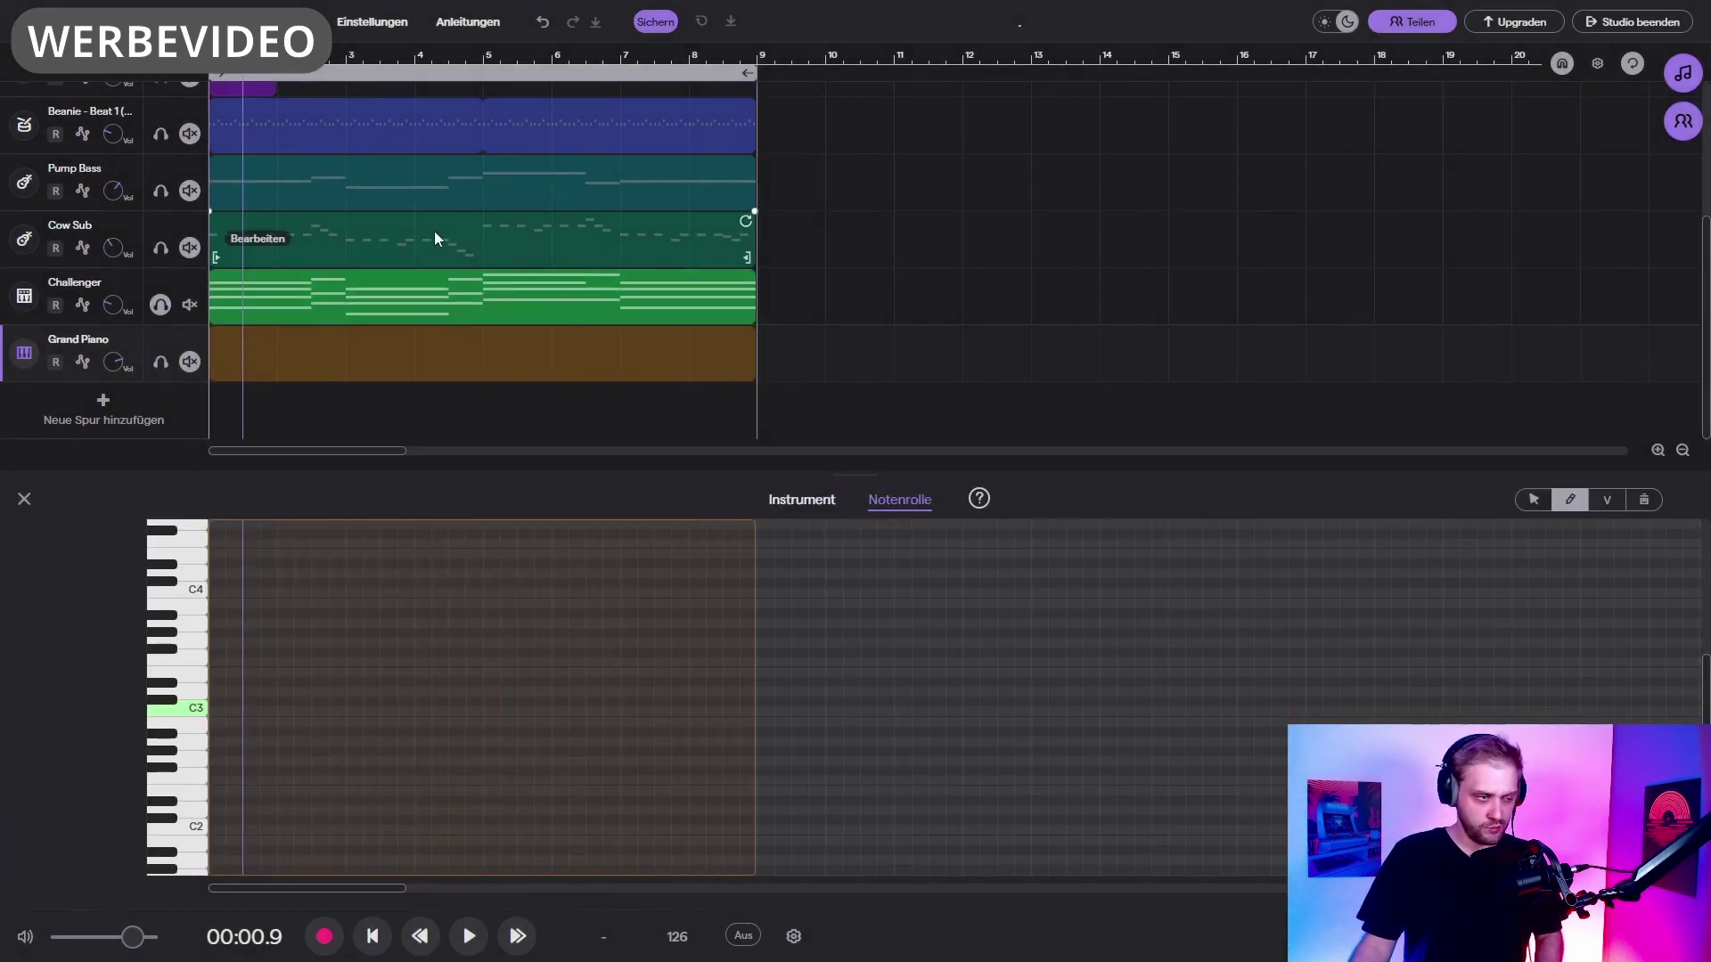
Step: Audition the Pianizer preset from Keyboards - Pianos and assign it to the new piano track
click(815, 504)
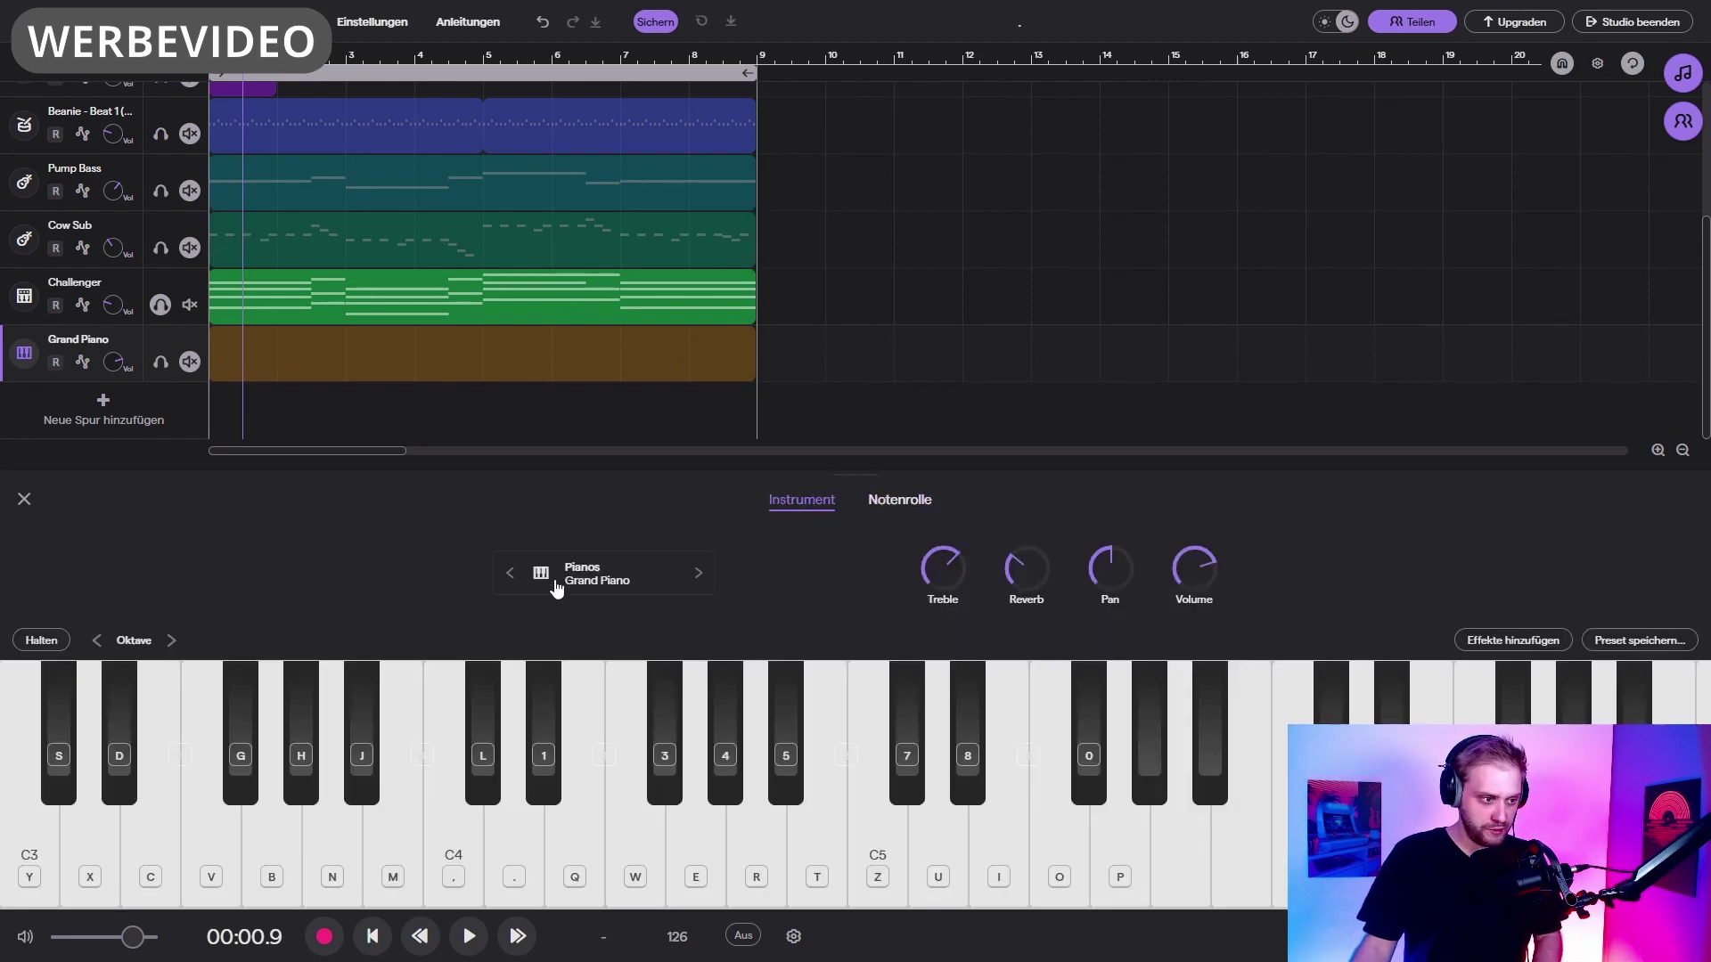
click(588, 579)
scroll(1030, 481, down, 5)
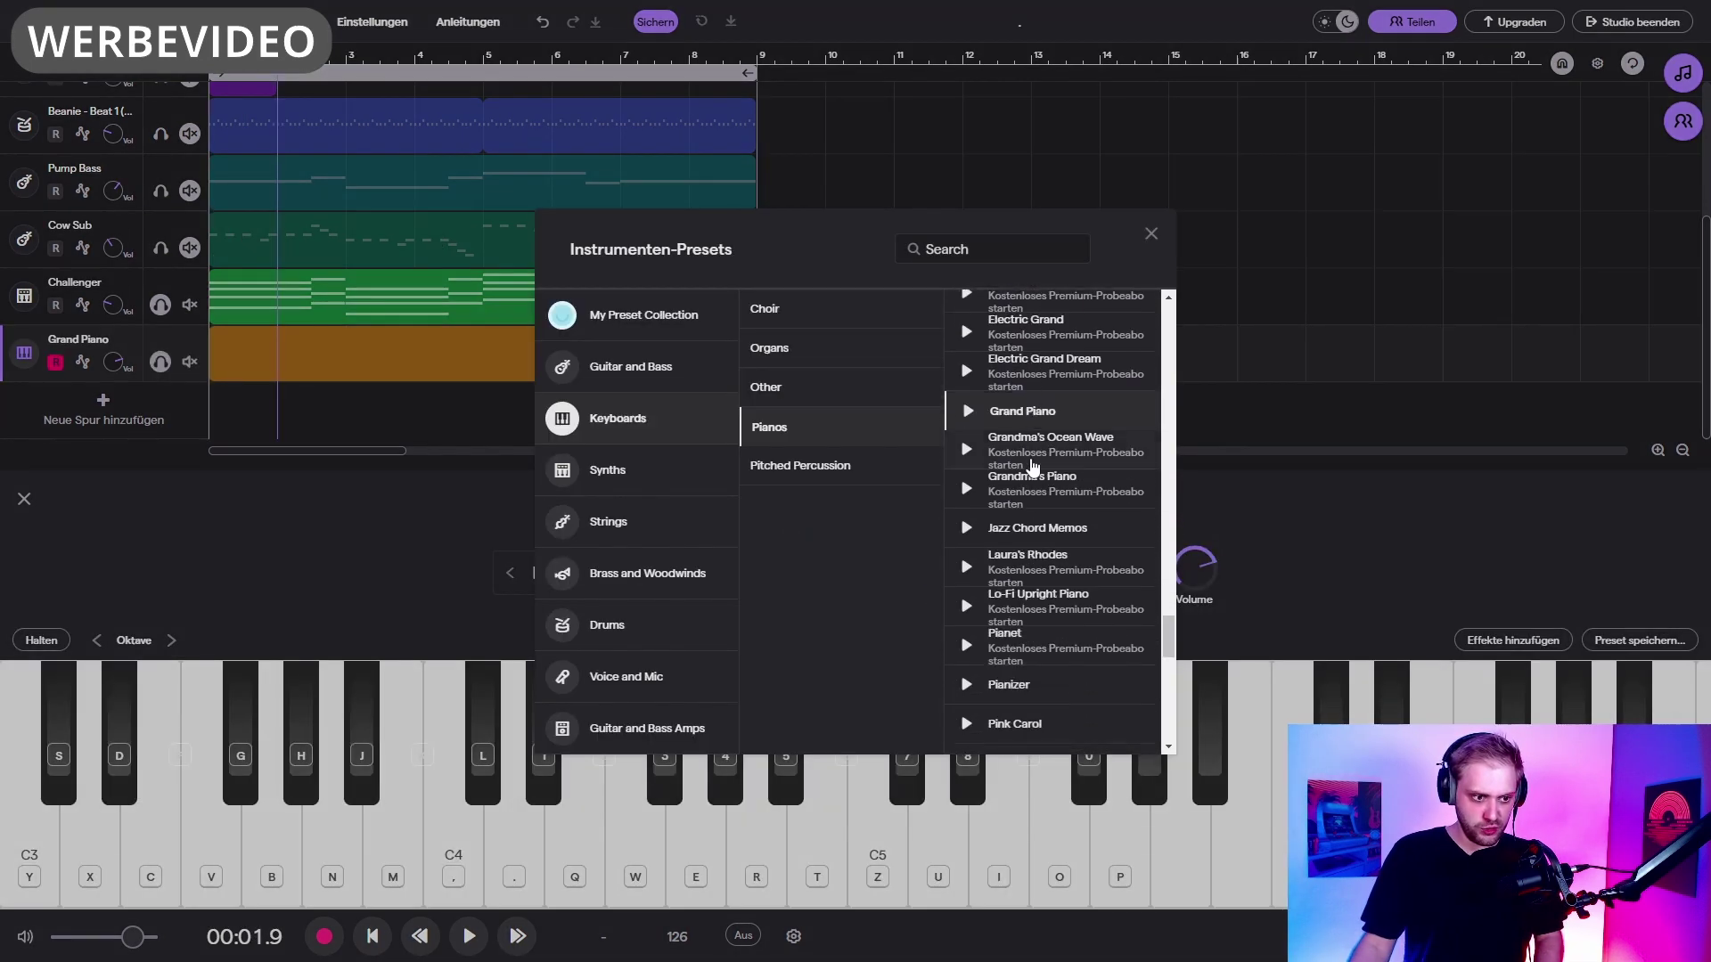
scroll(1036, 553, down, 2)
click(966, 508)
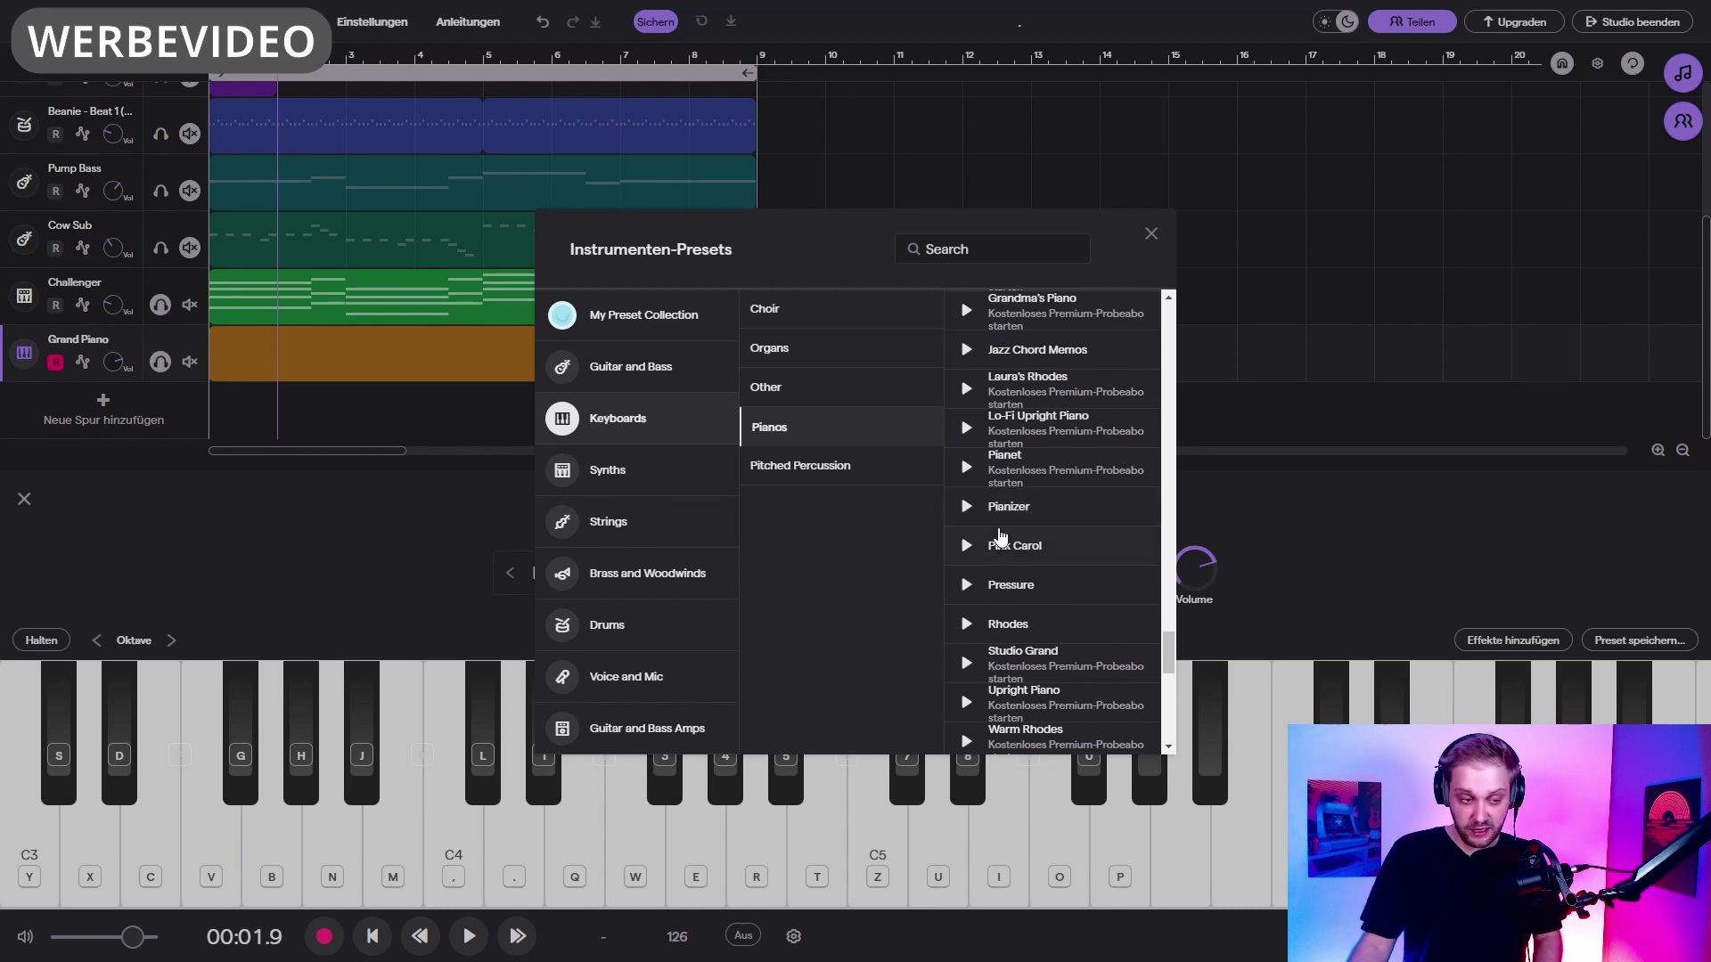
click(1012, 513)
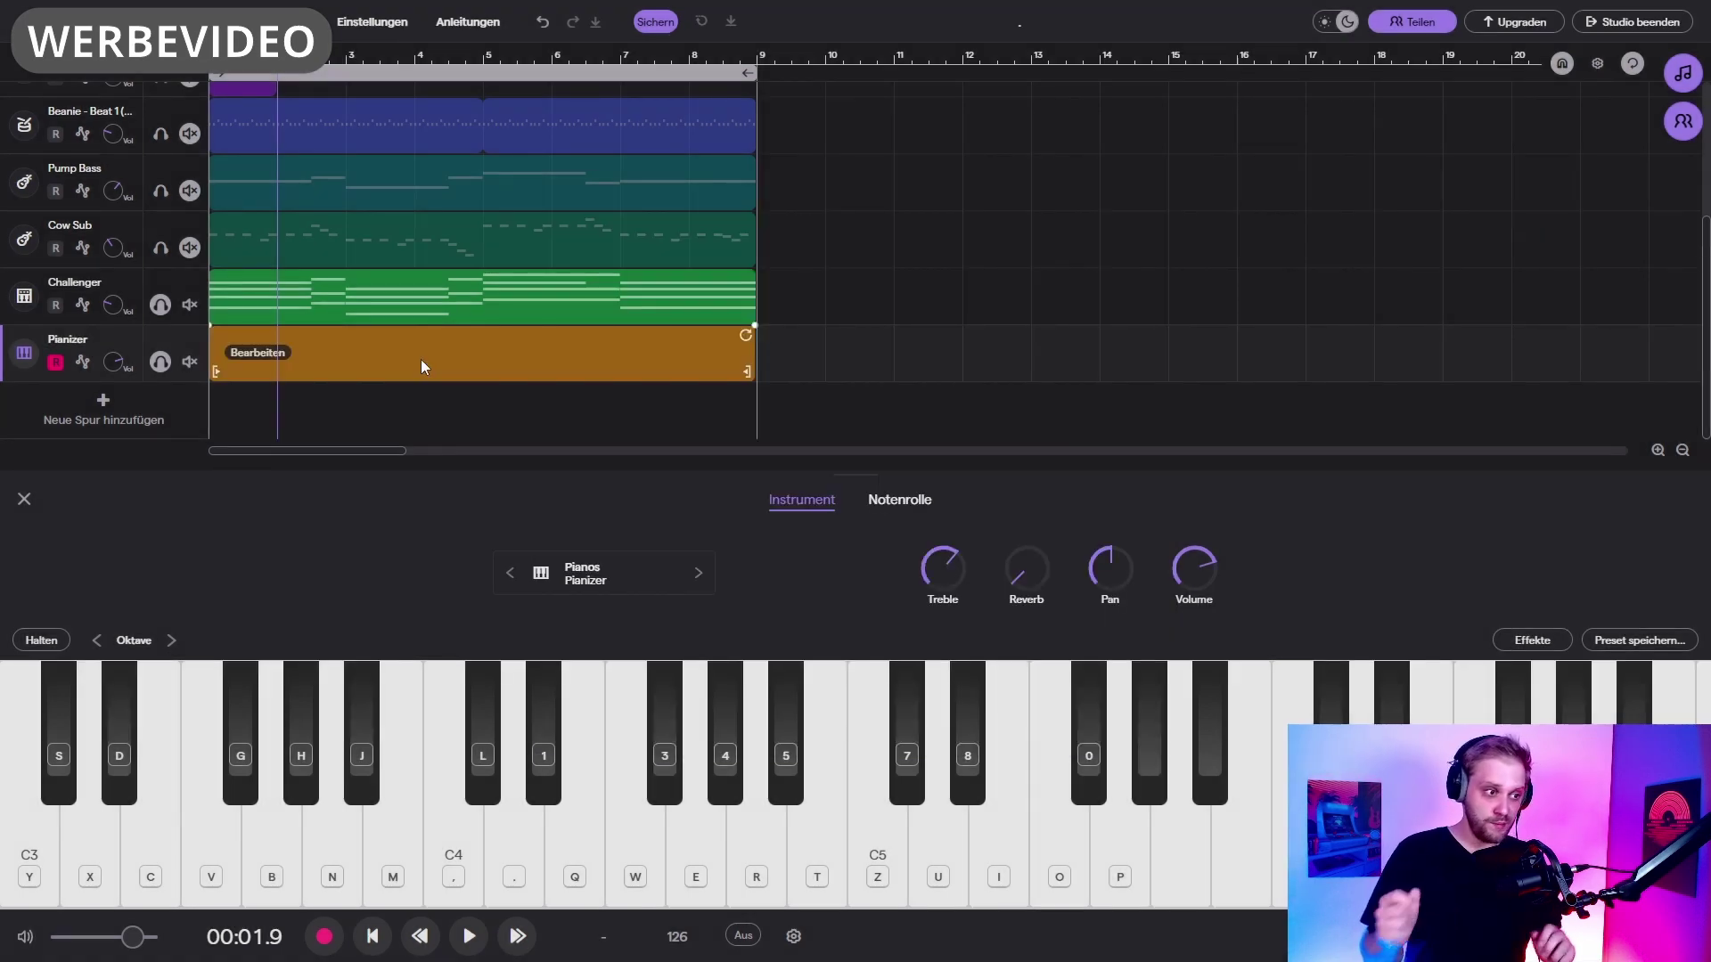
Step: Copy all chord notes from the Challenger clip into the Pianizer clip and trim that clip to the end of bar 8
click(386, 302)
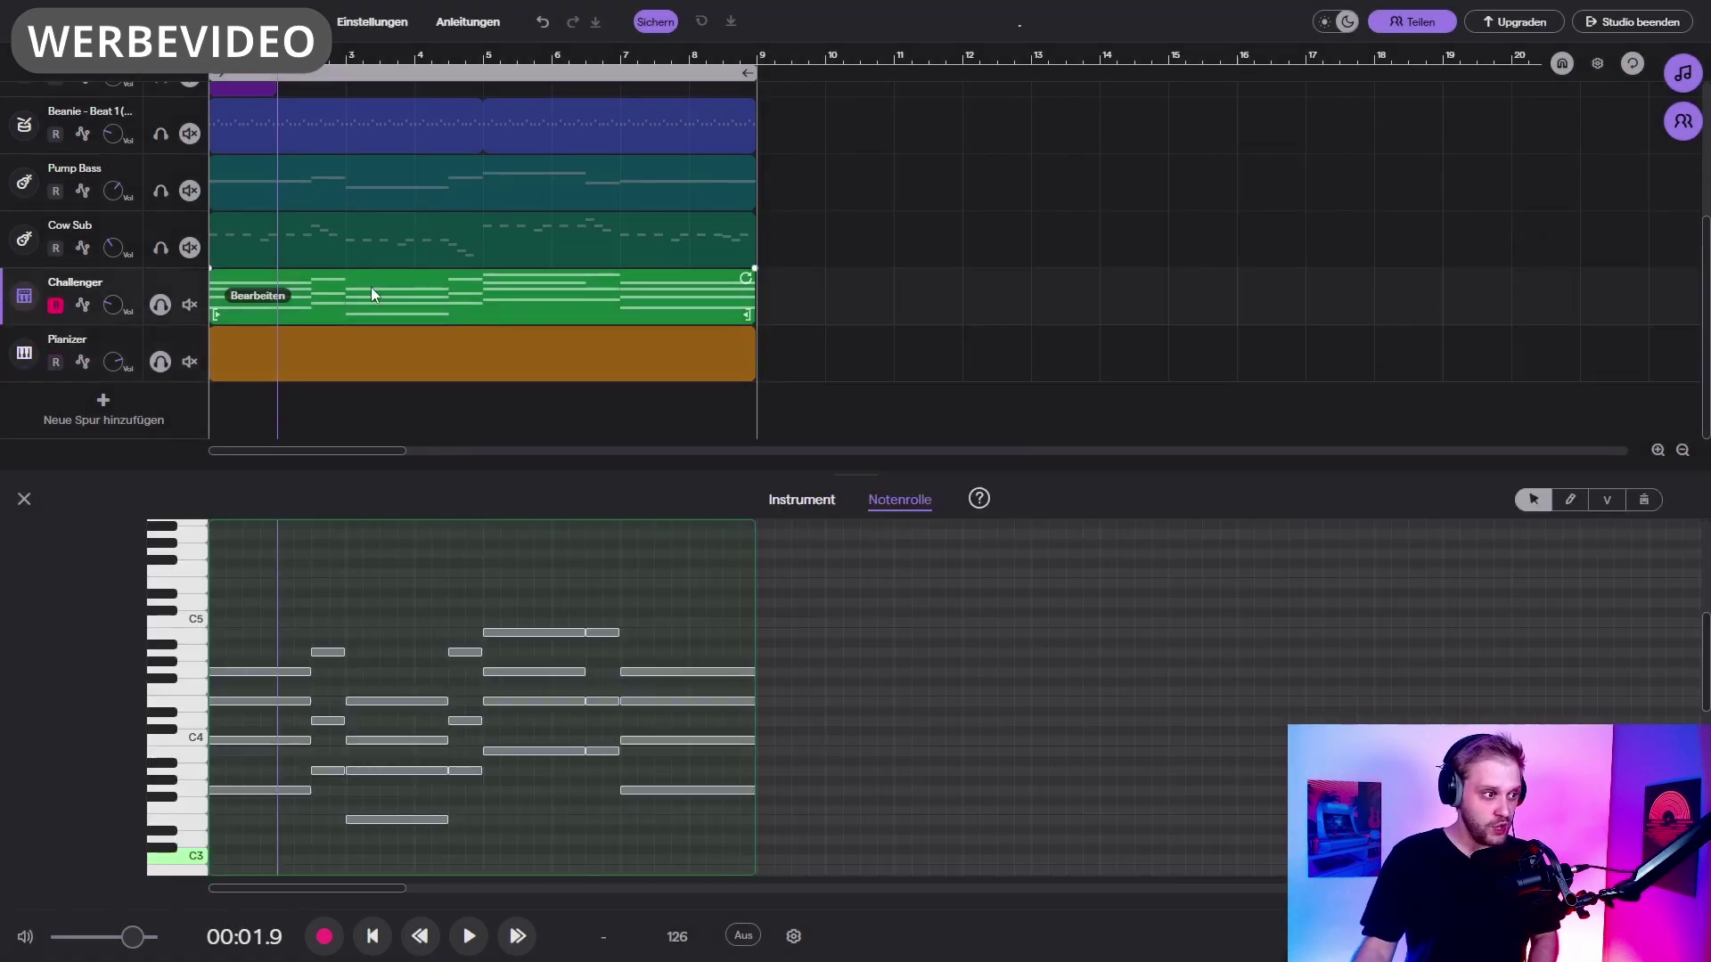
drag(730, 595, 212, 834)
right_click(385, 670)
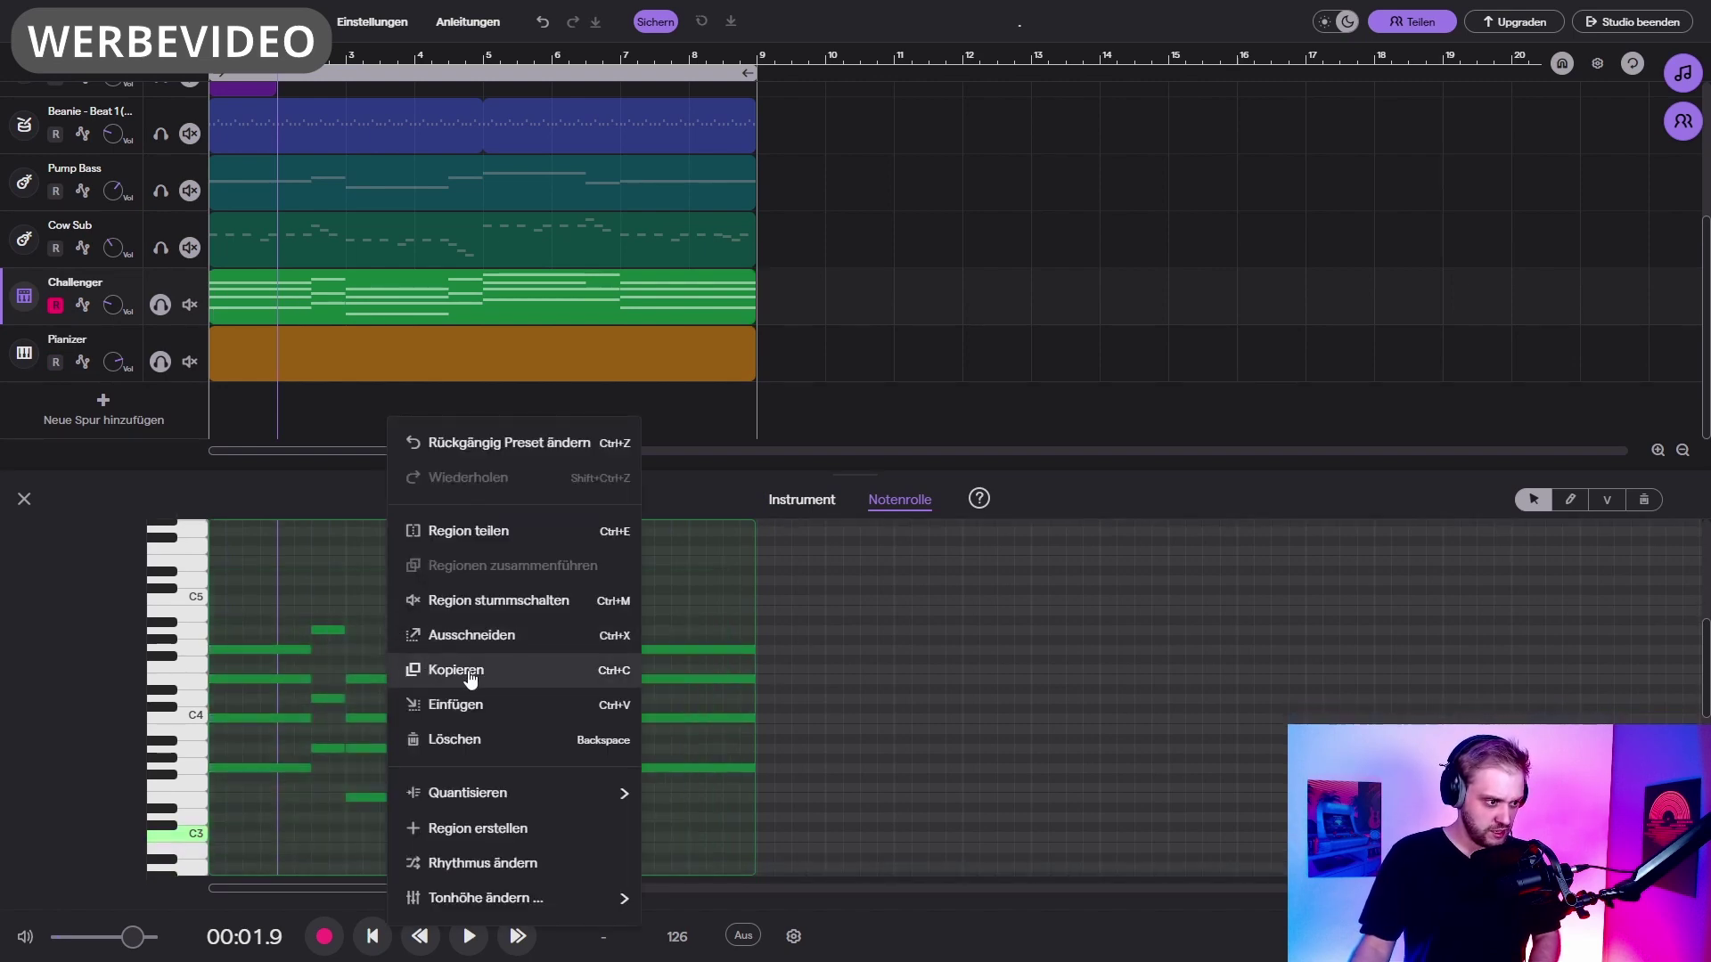
click(469, 674)
click(278, 348)
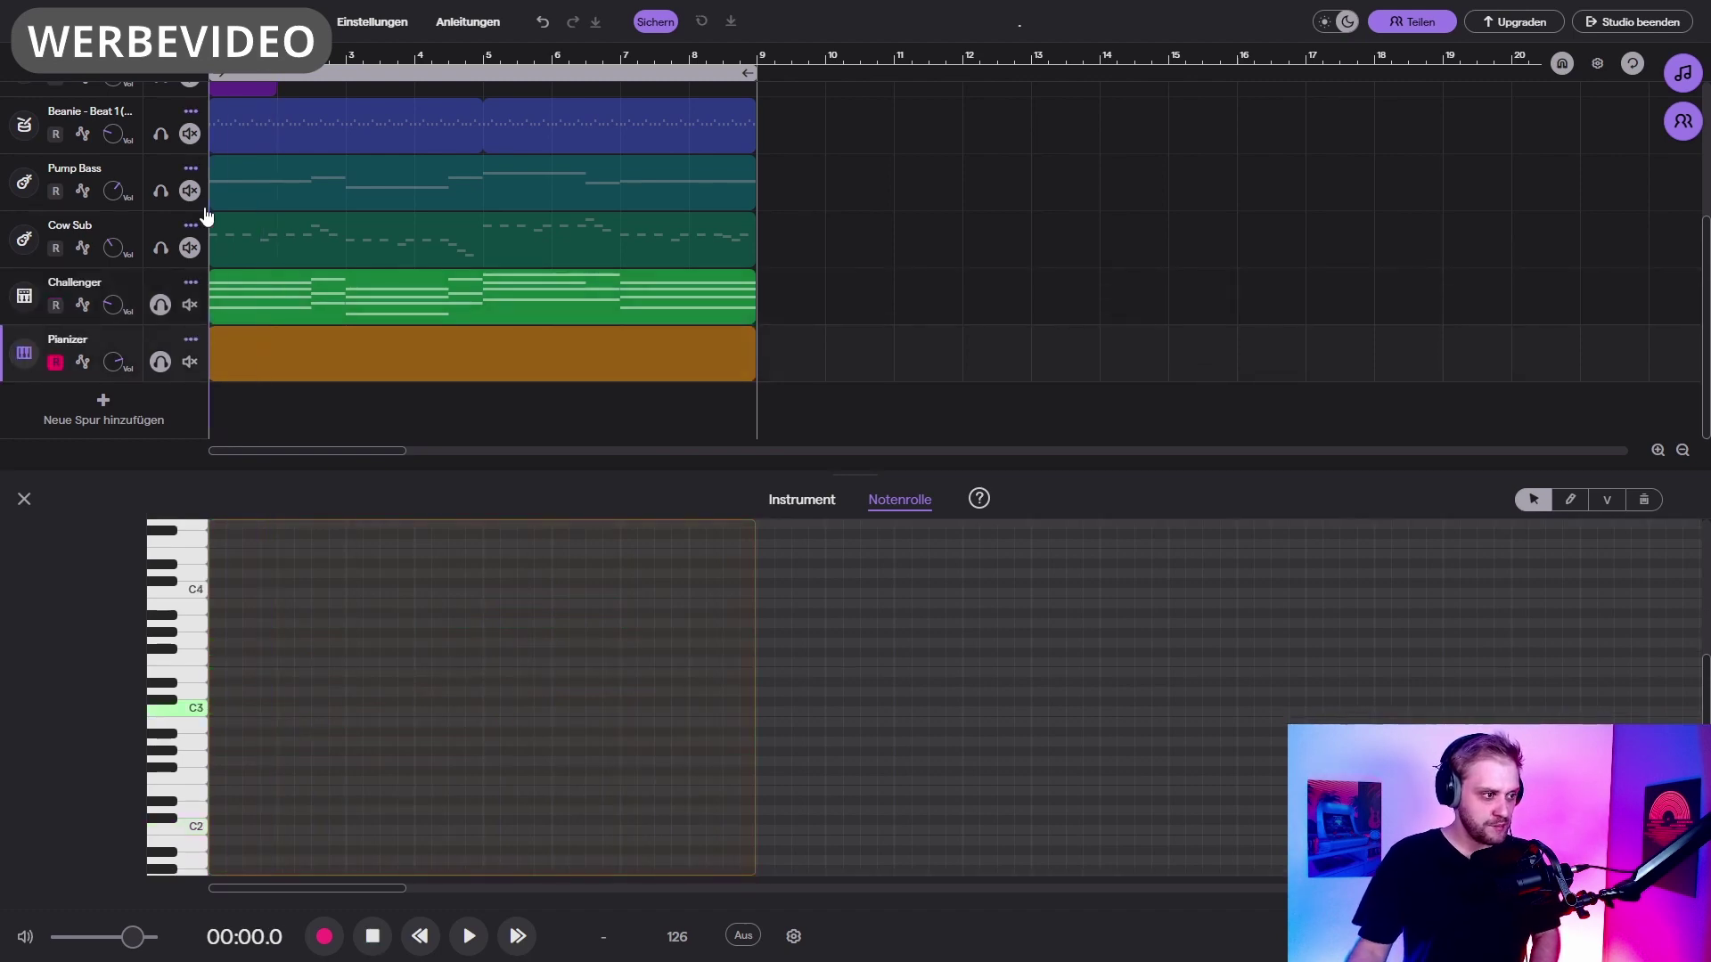
right_click(264, 574)
click(308, 704)
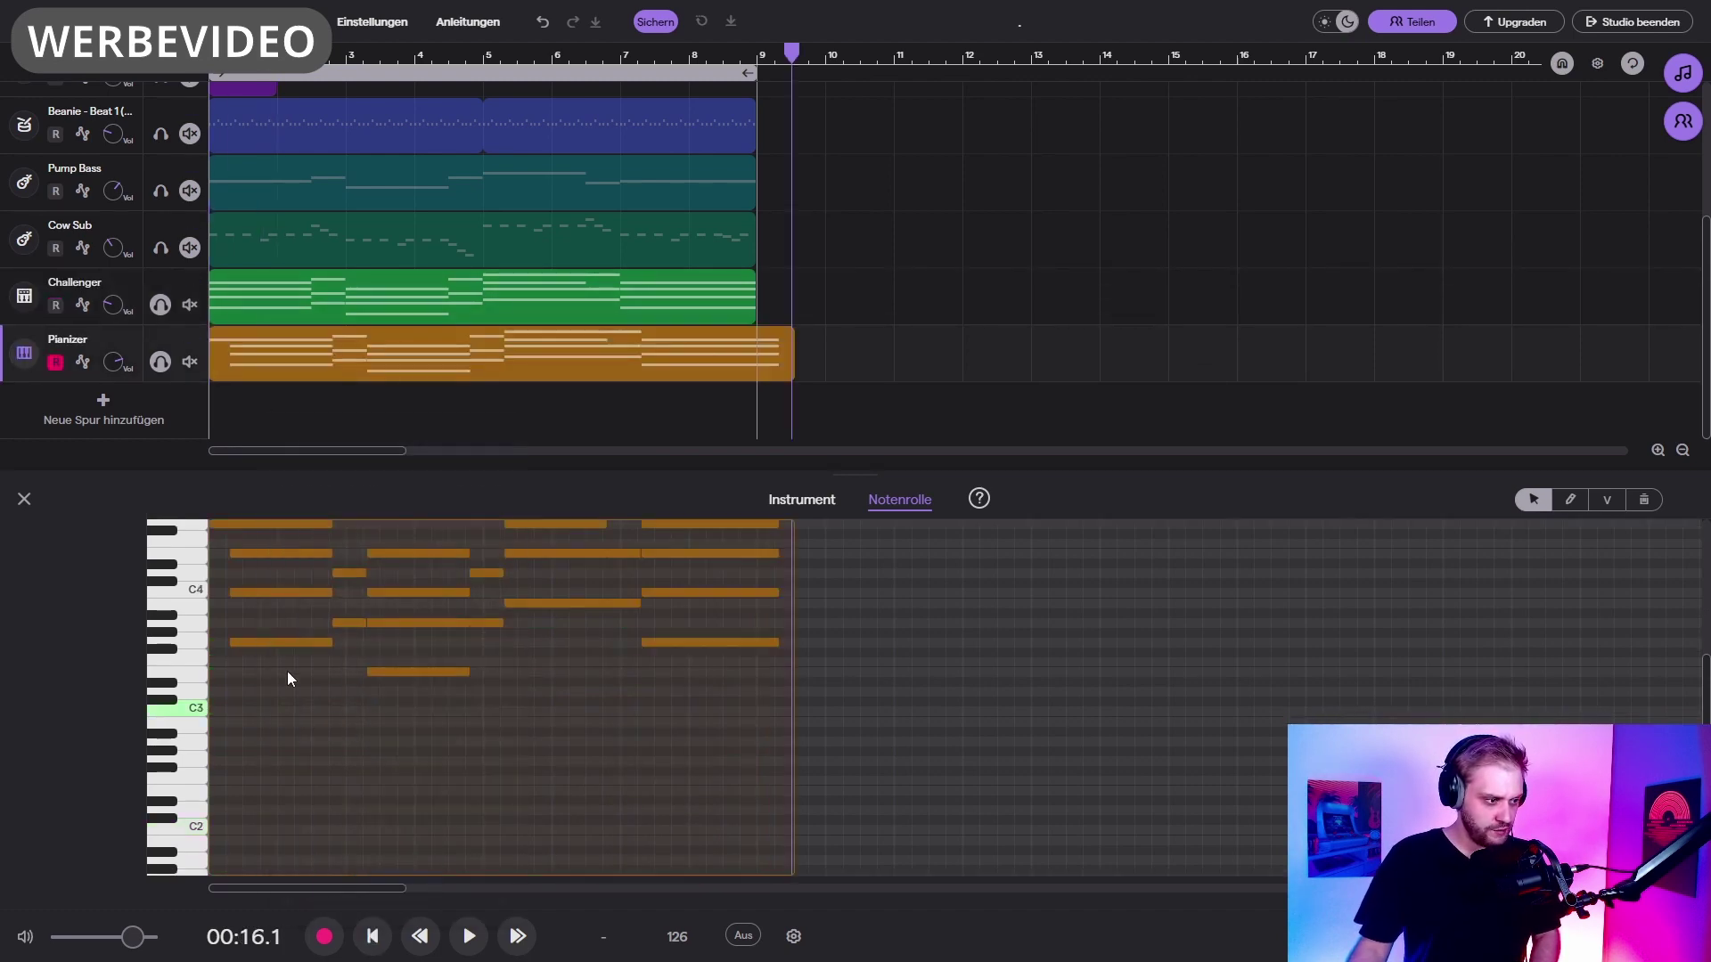
drag(787, 370, 756, 370)
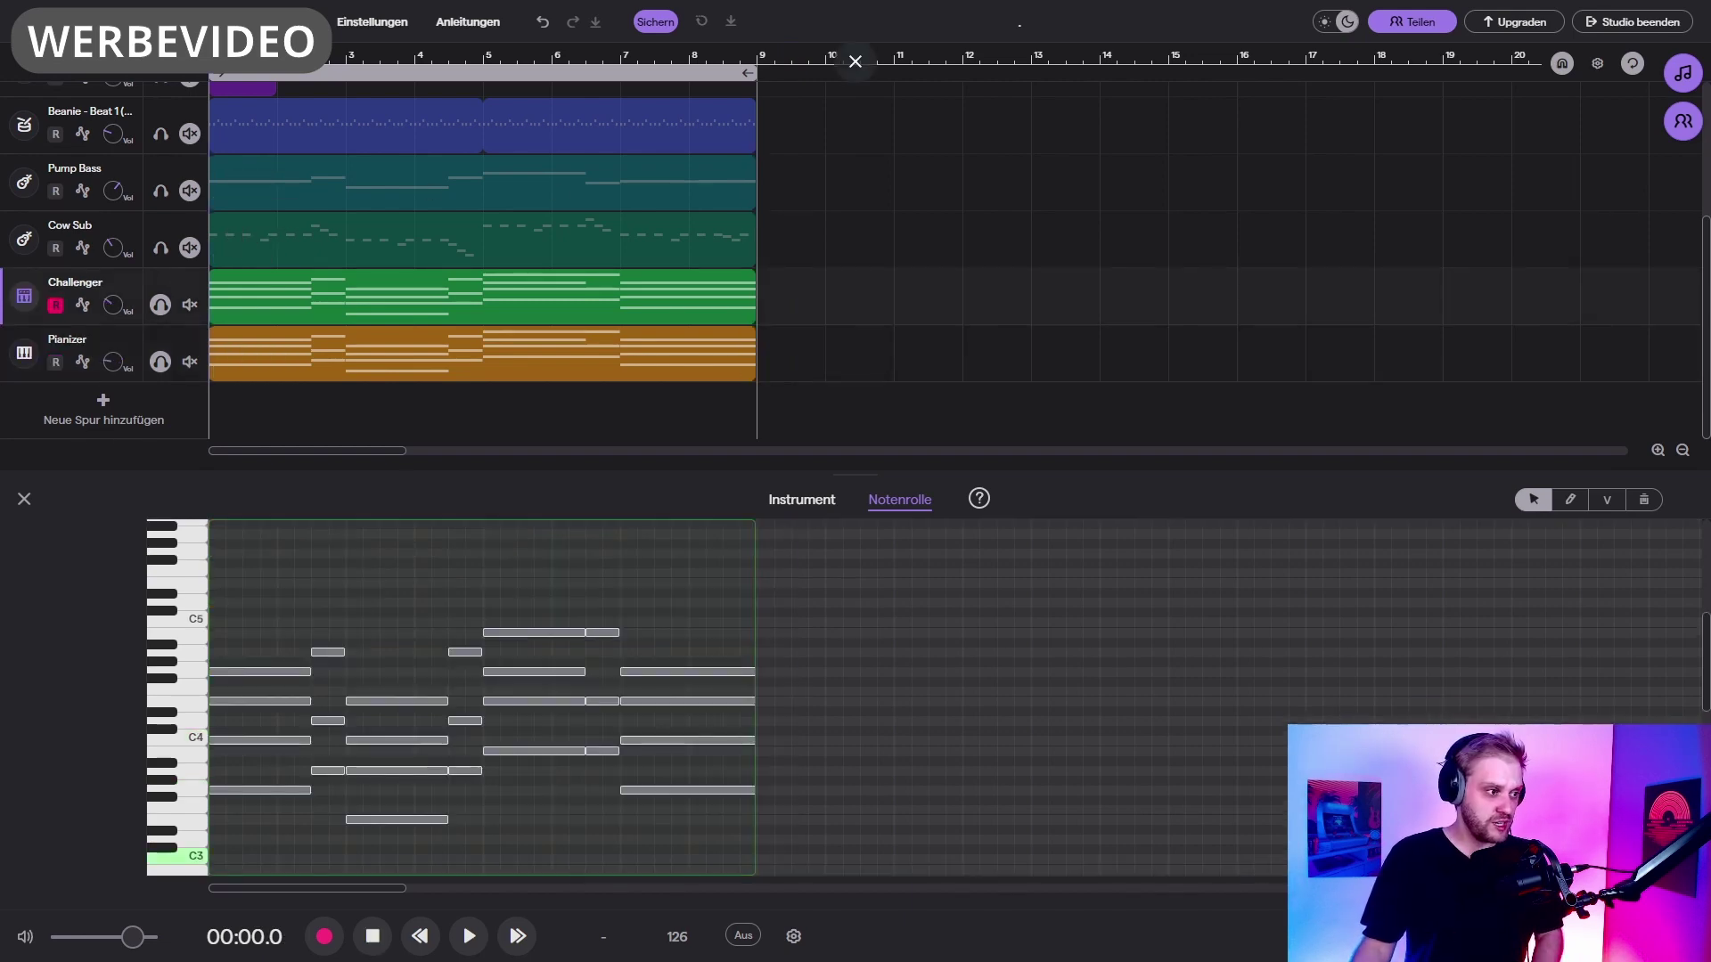
Step: Play the Challenger and Pianizer chords together and return the playhead to the start
key(space)
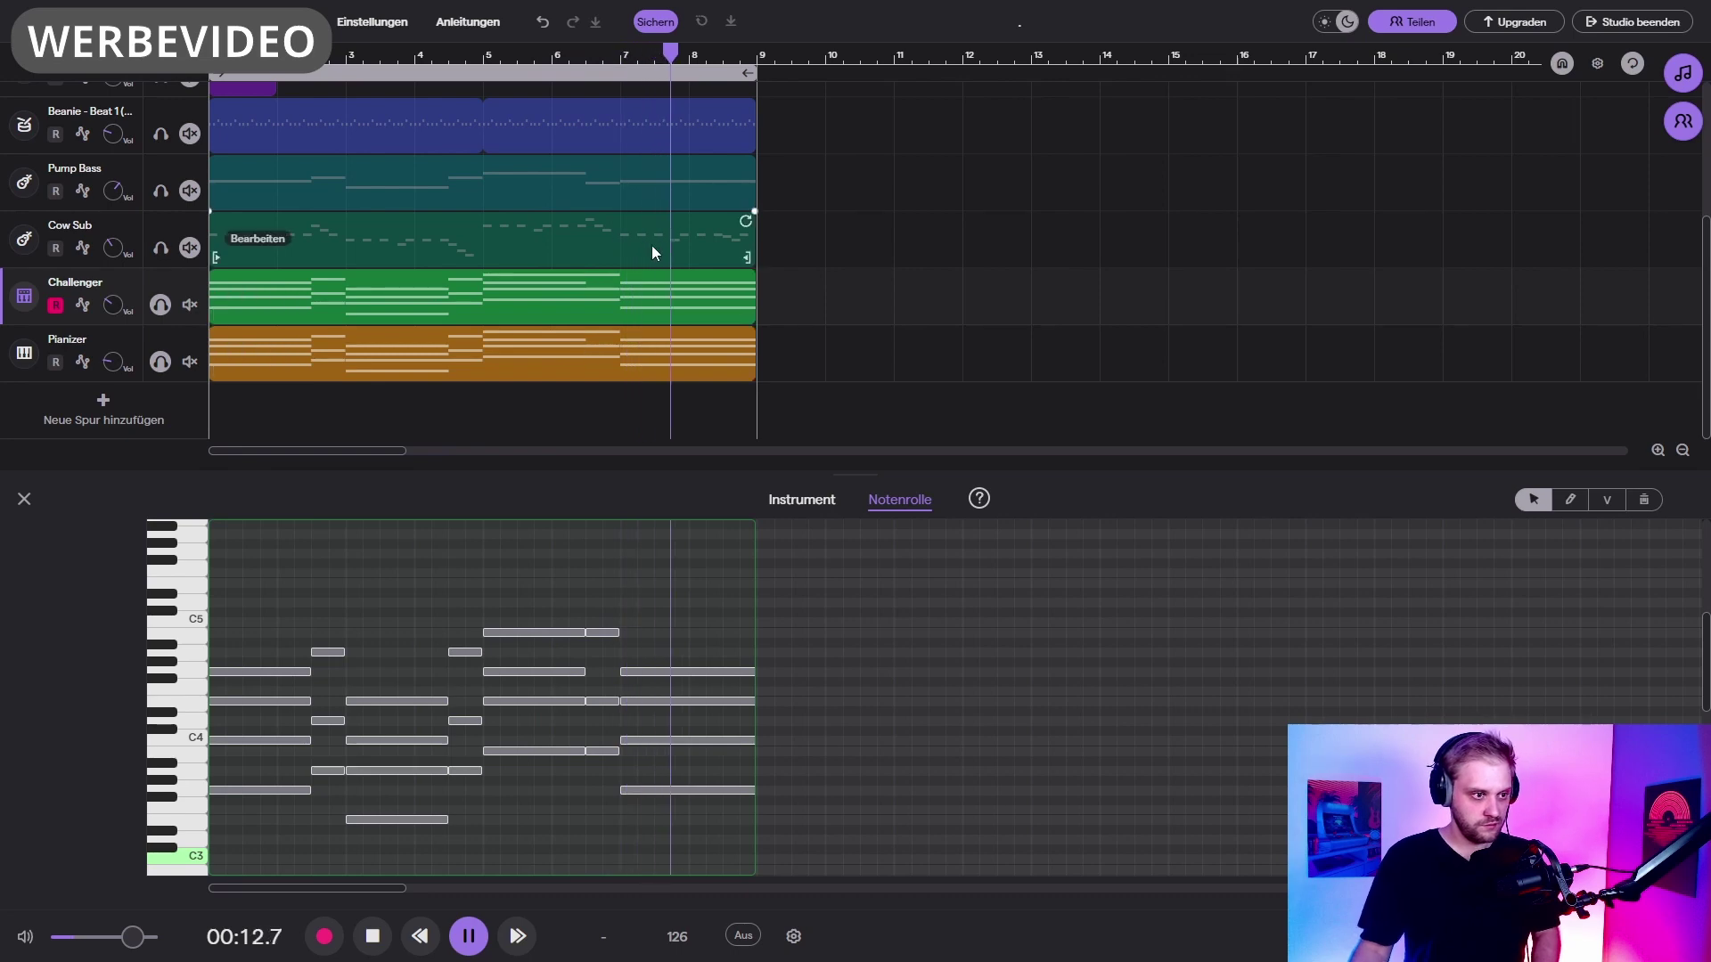
key(space)
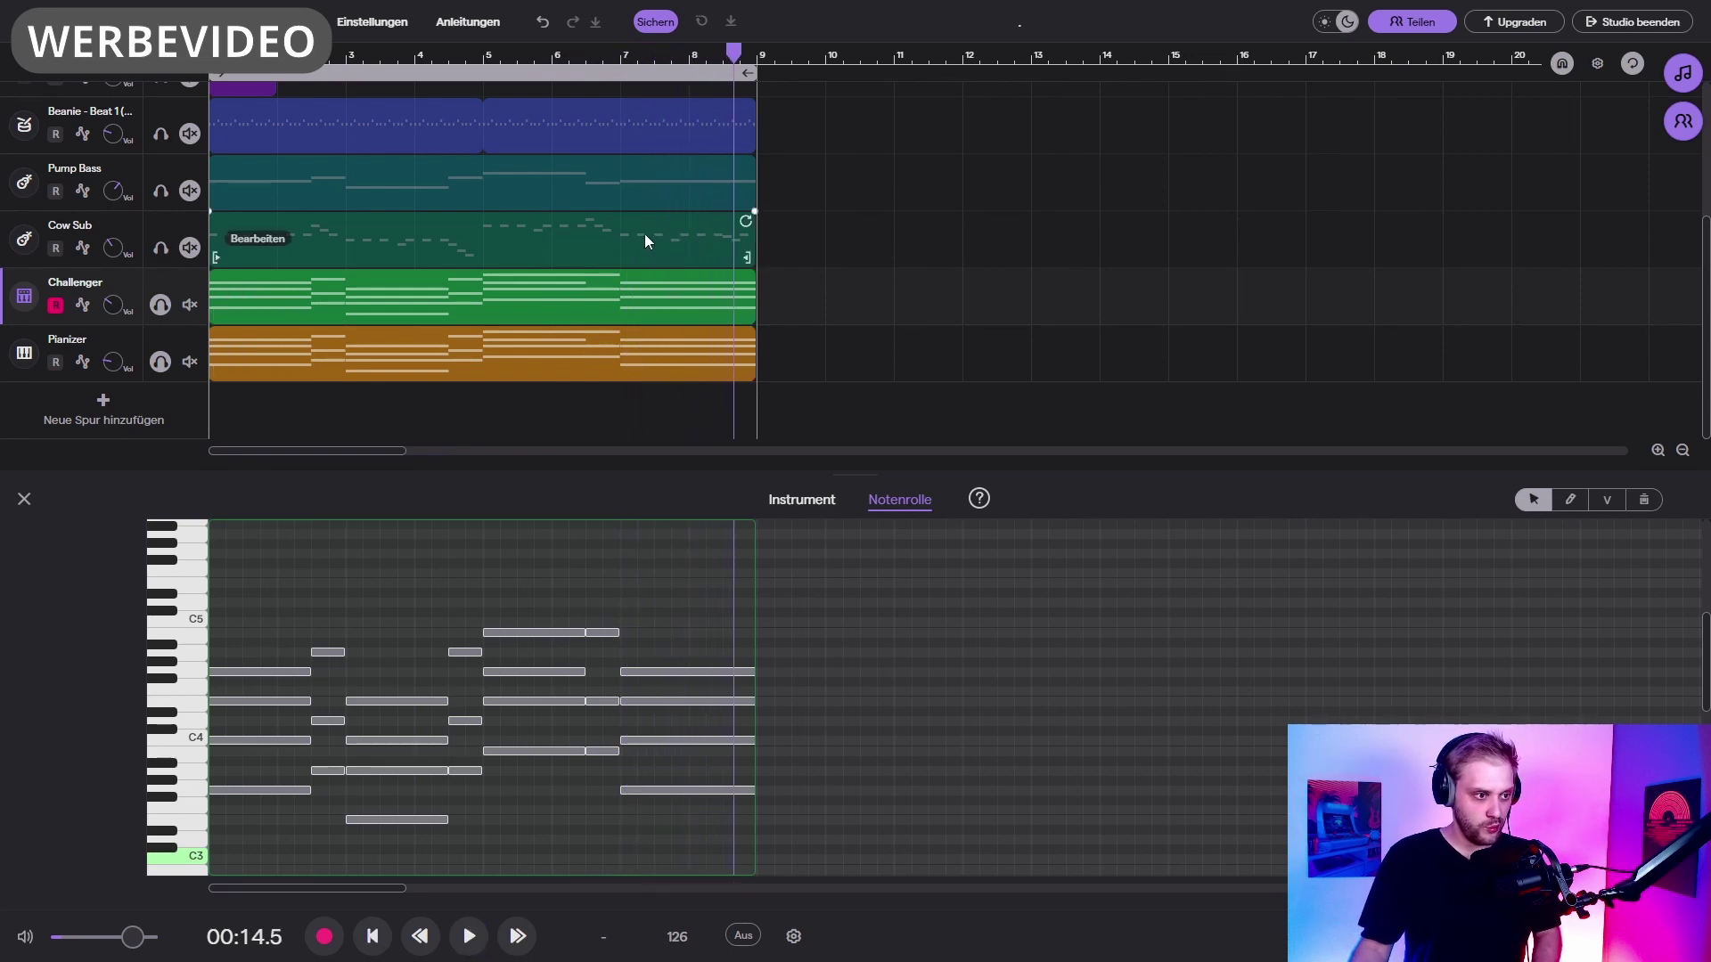
click(374, 936)
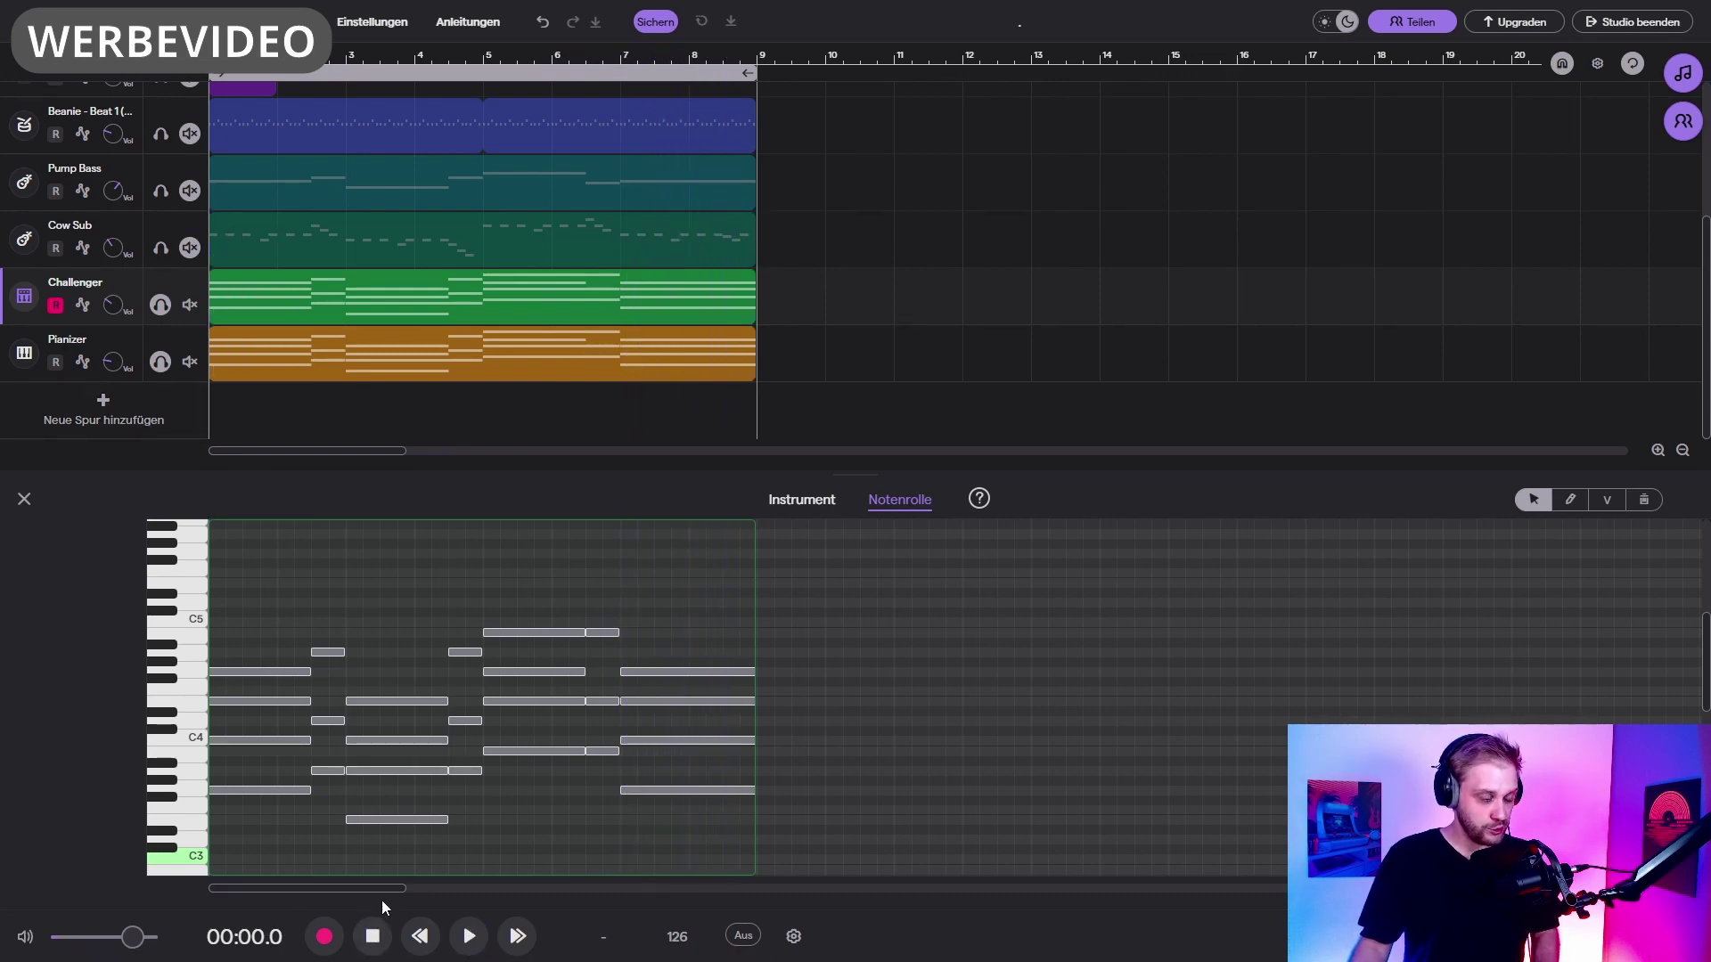
Step: Add a strings track and place one sustained C6 note across bars 1 to 8 of its clip
click(535, 335)
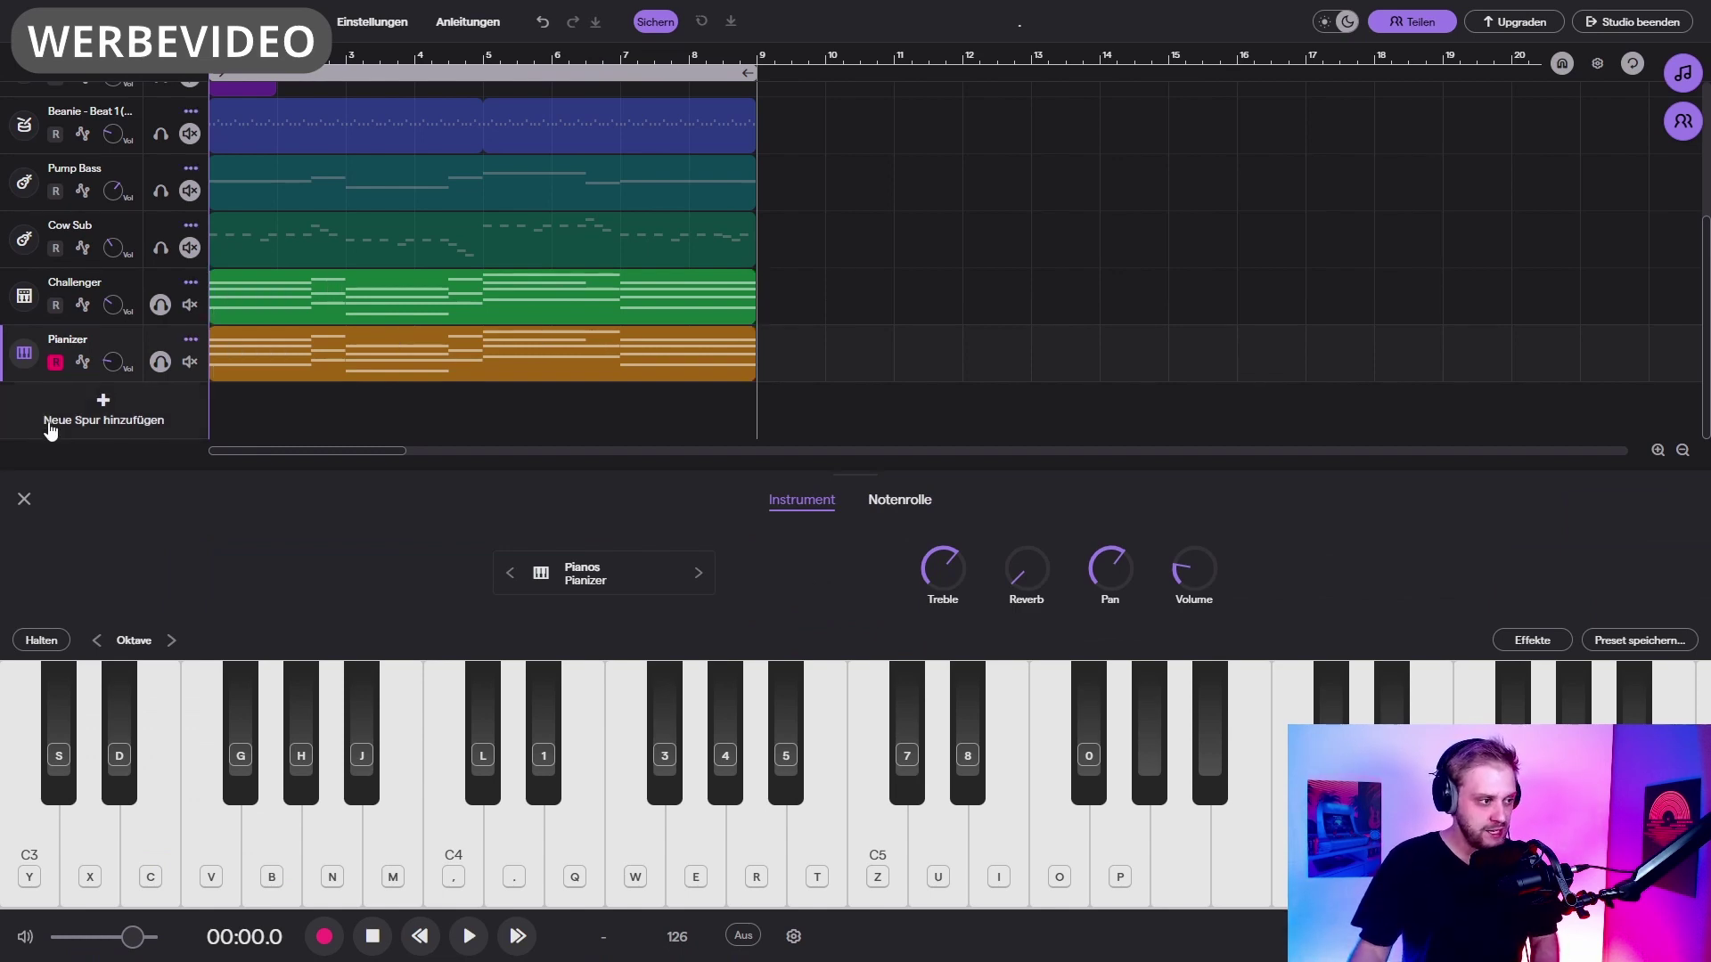
click(49, 419)
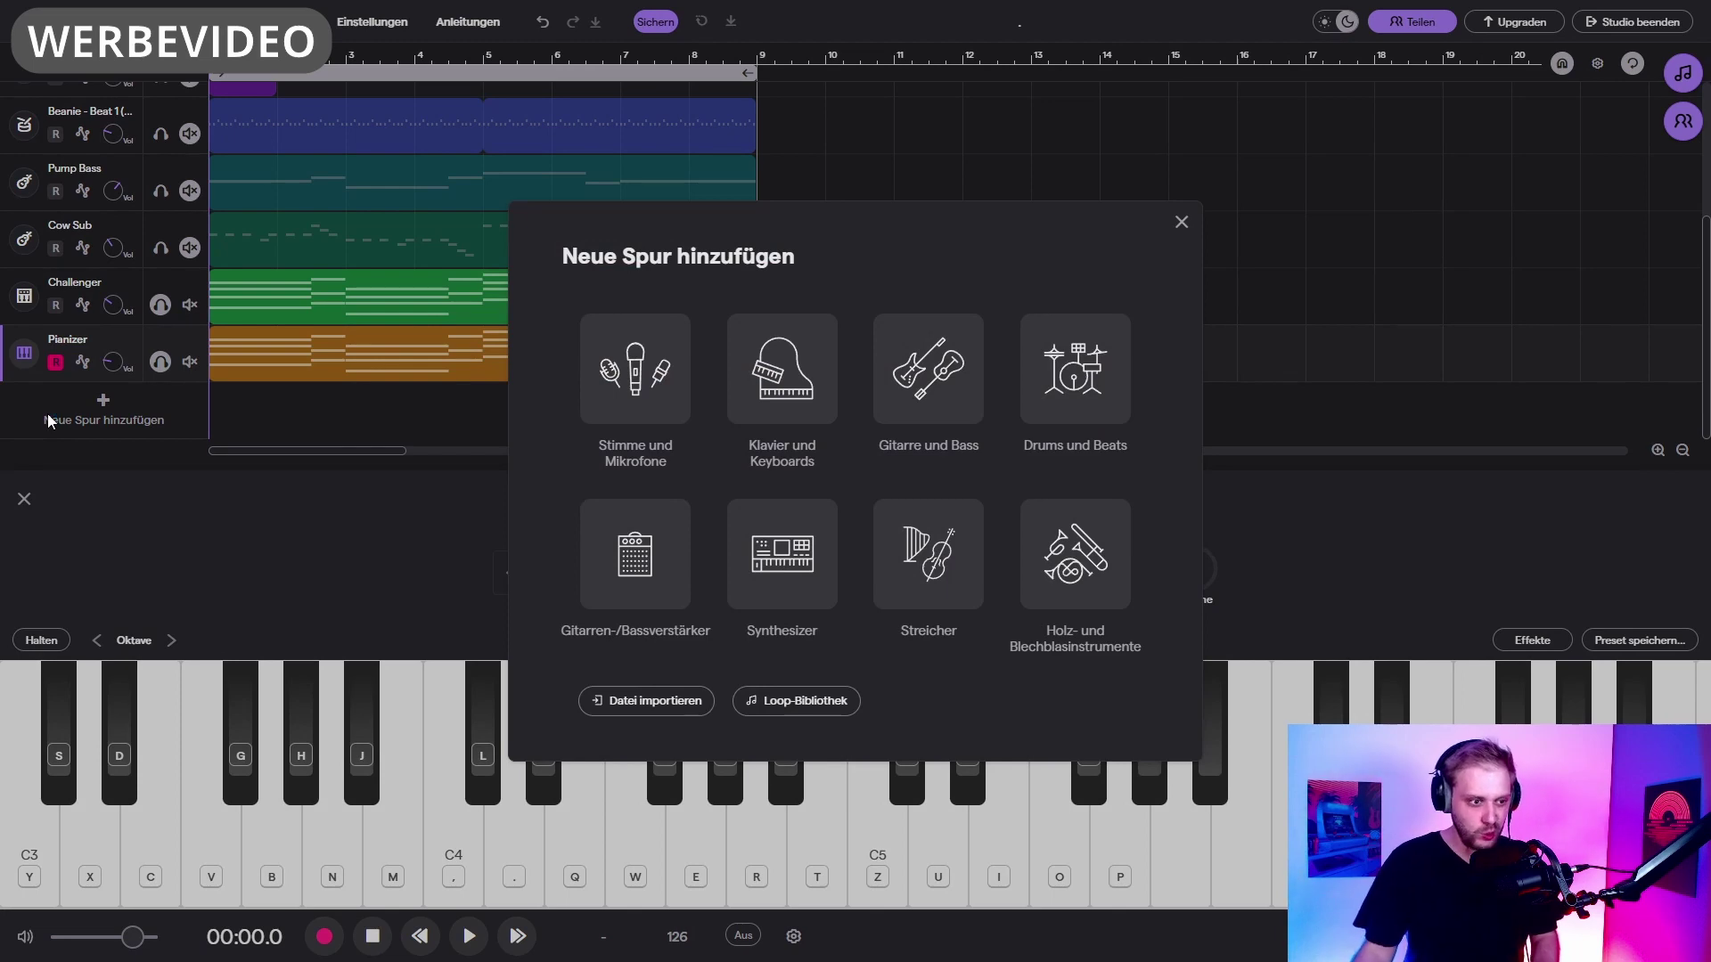
click(936, 570)
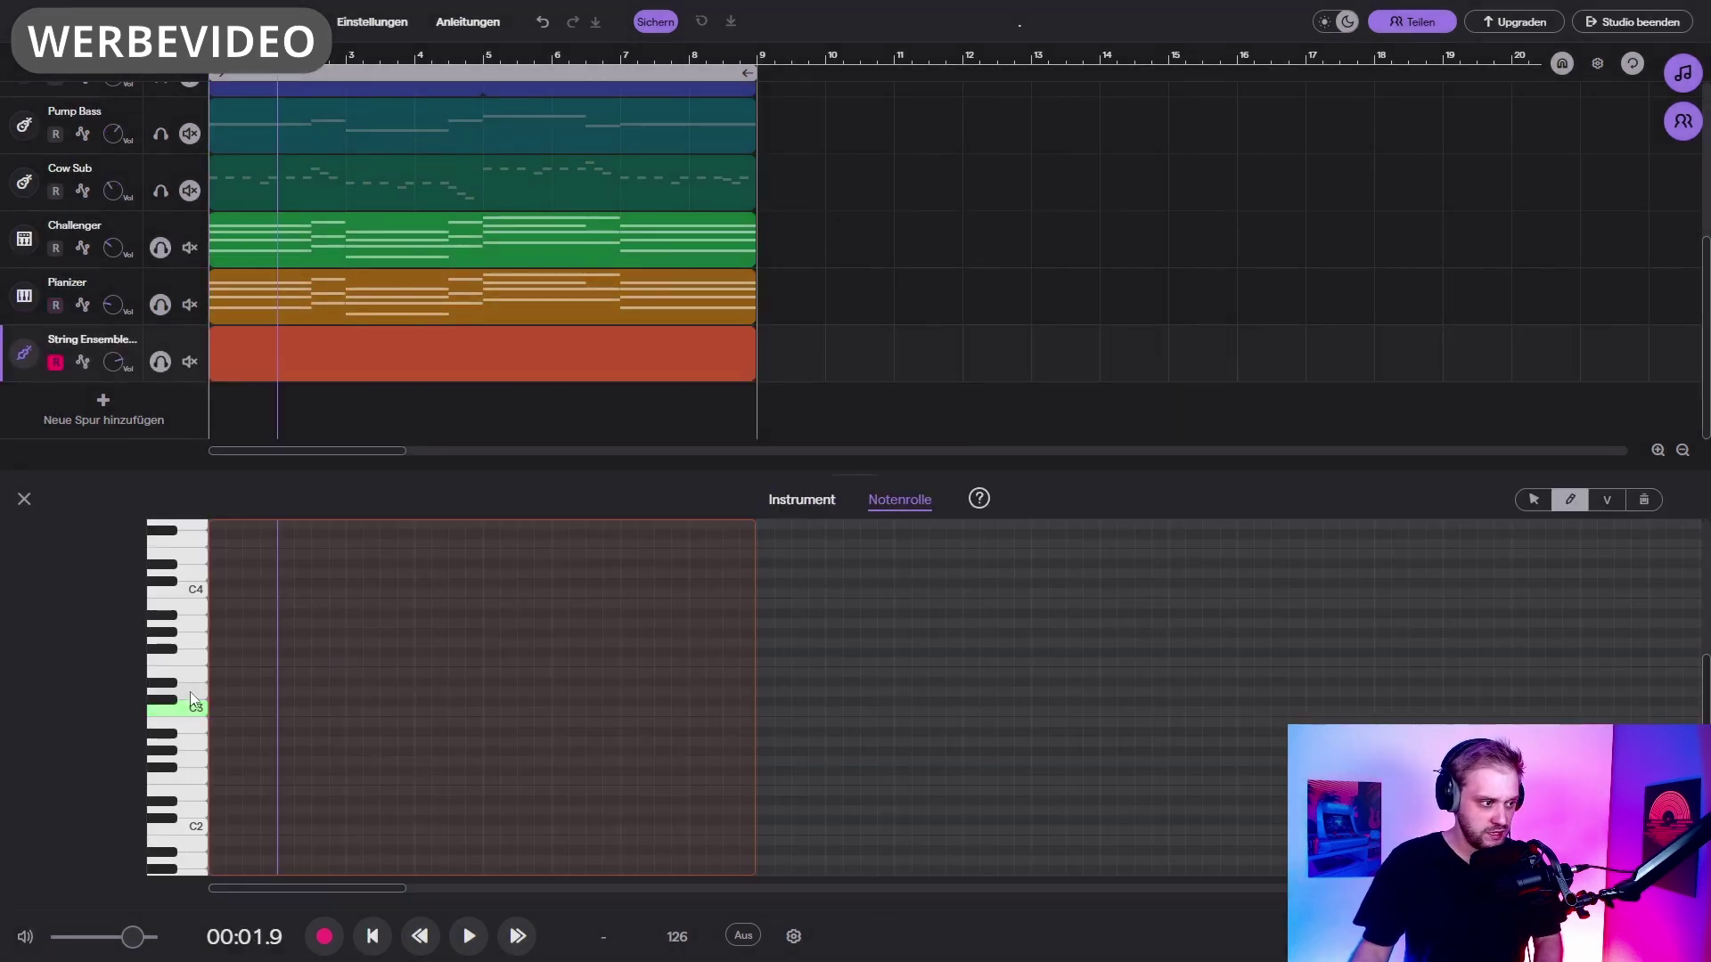
scroll(190, 692, up, 2)
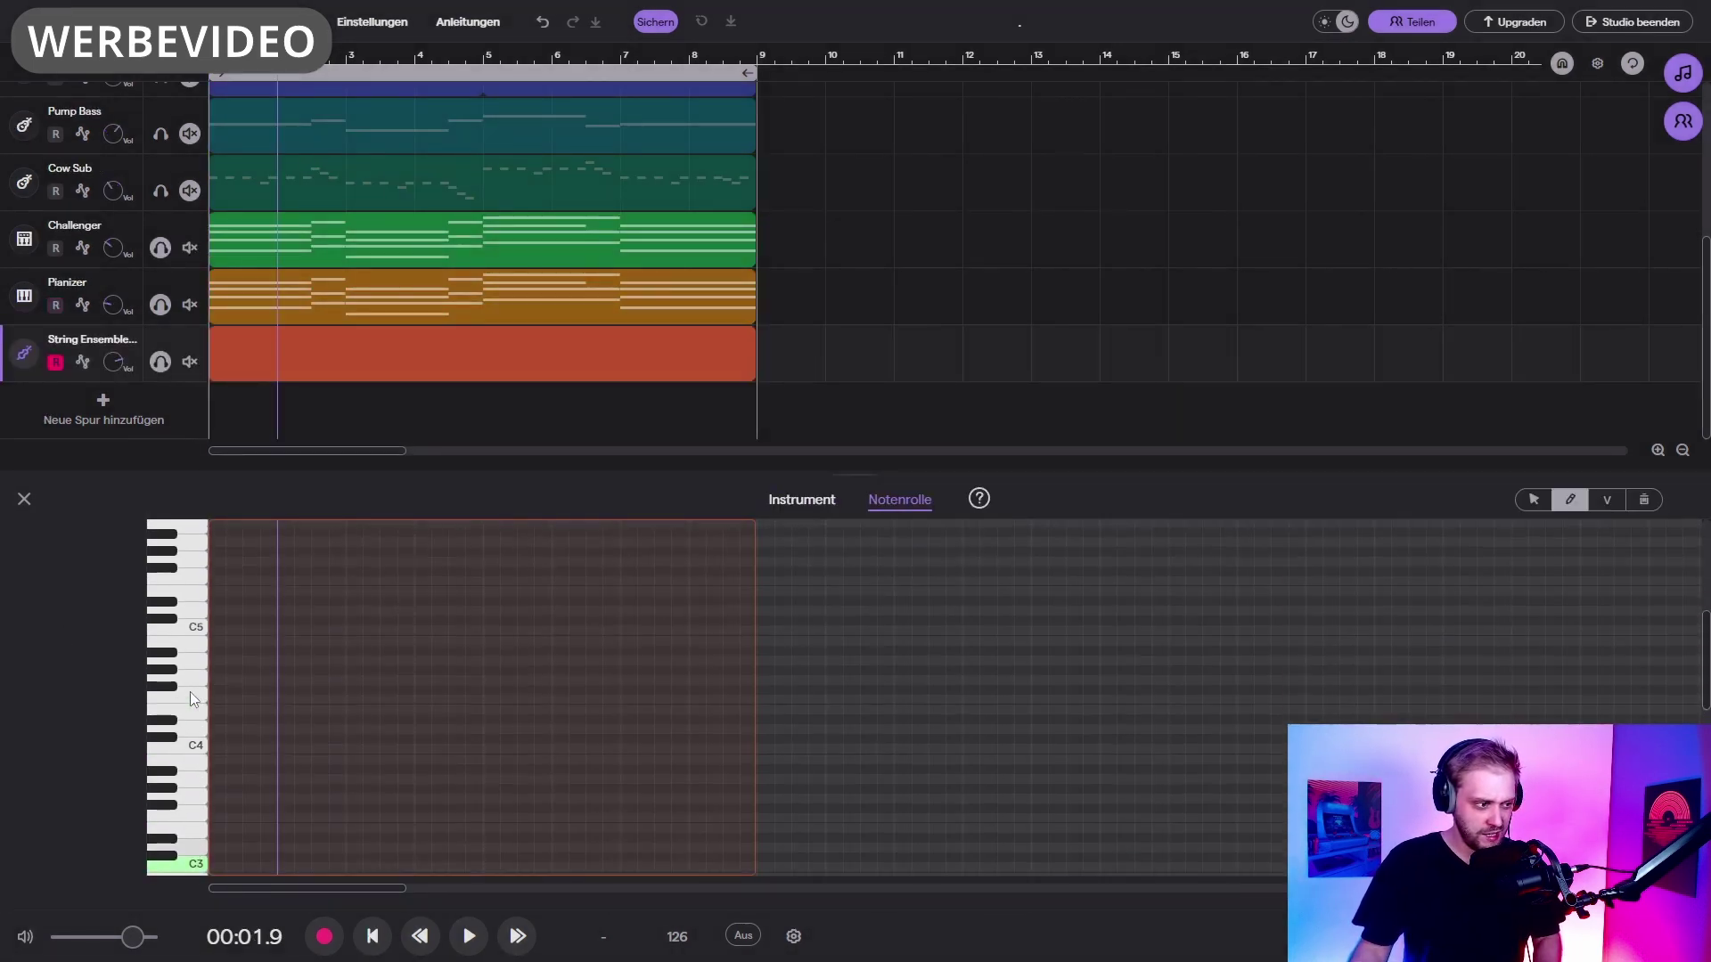
scroll(207, 633, up, 2)
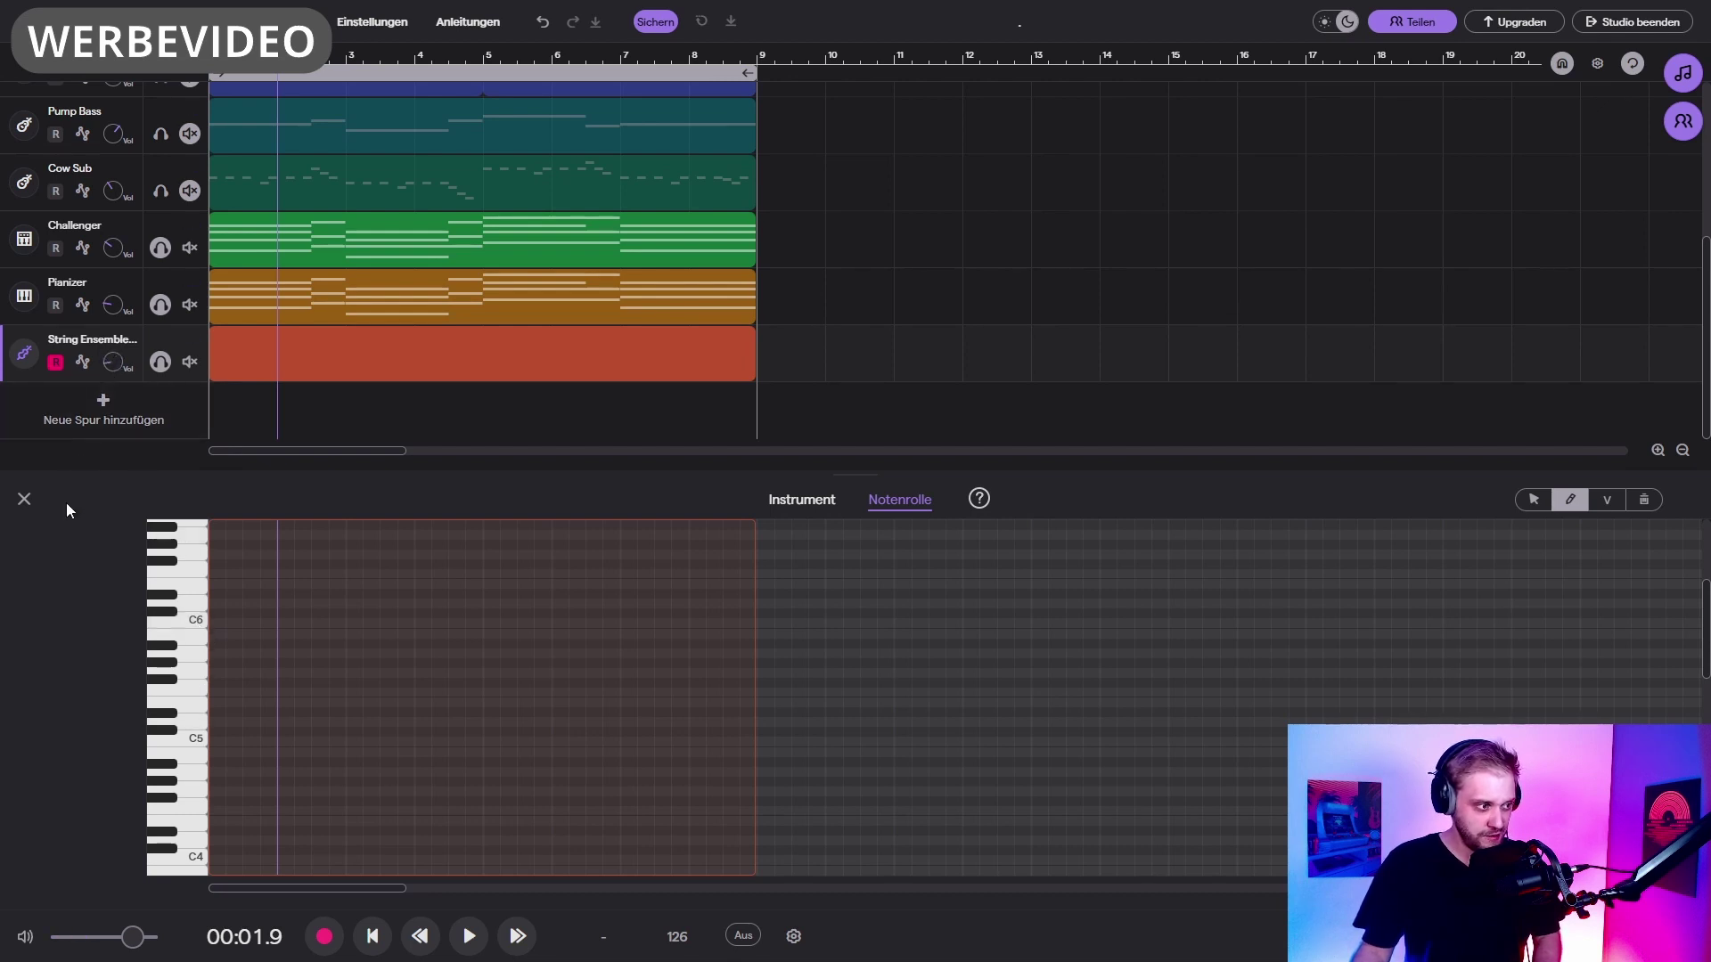
Step: Adjust the String Ensemble track's volume while the loop plays with the chord tracks
key(space)
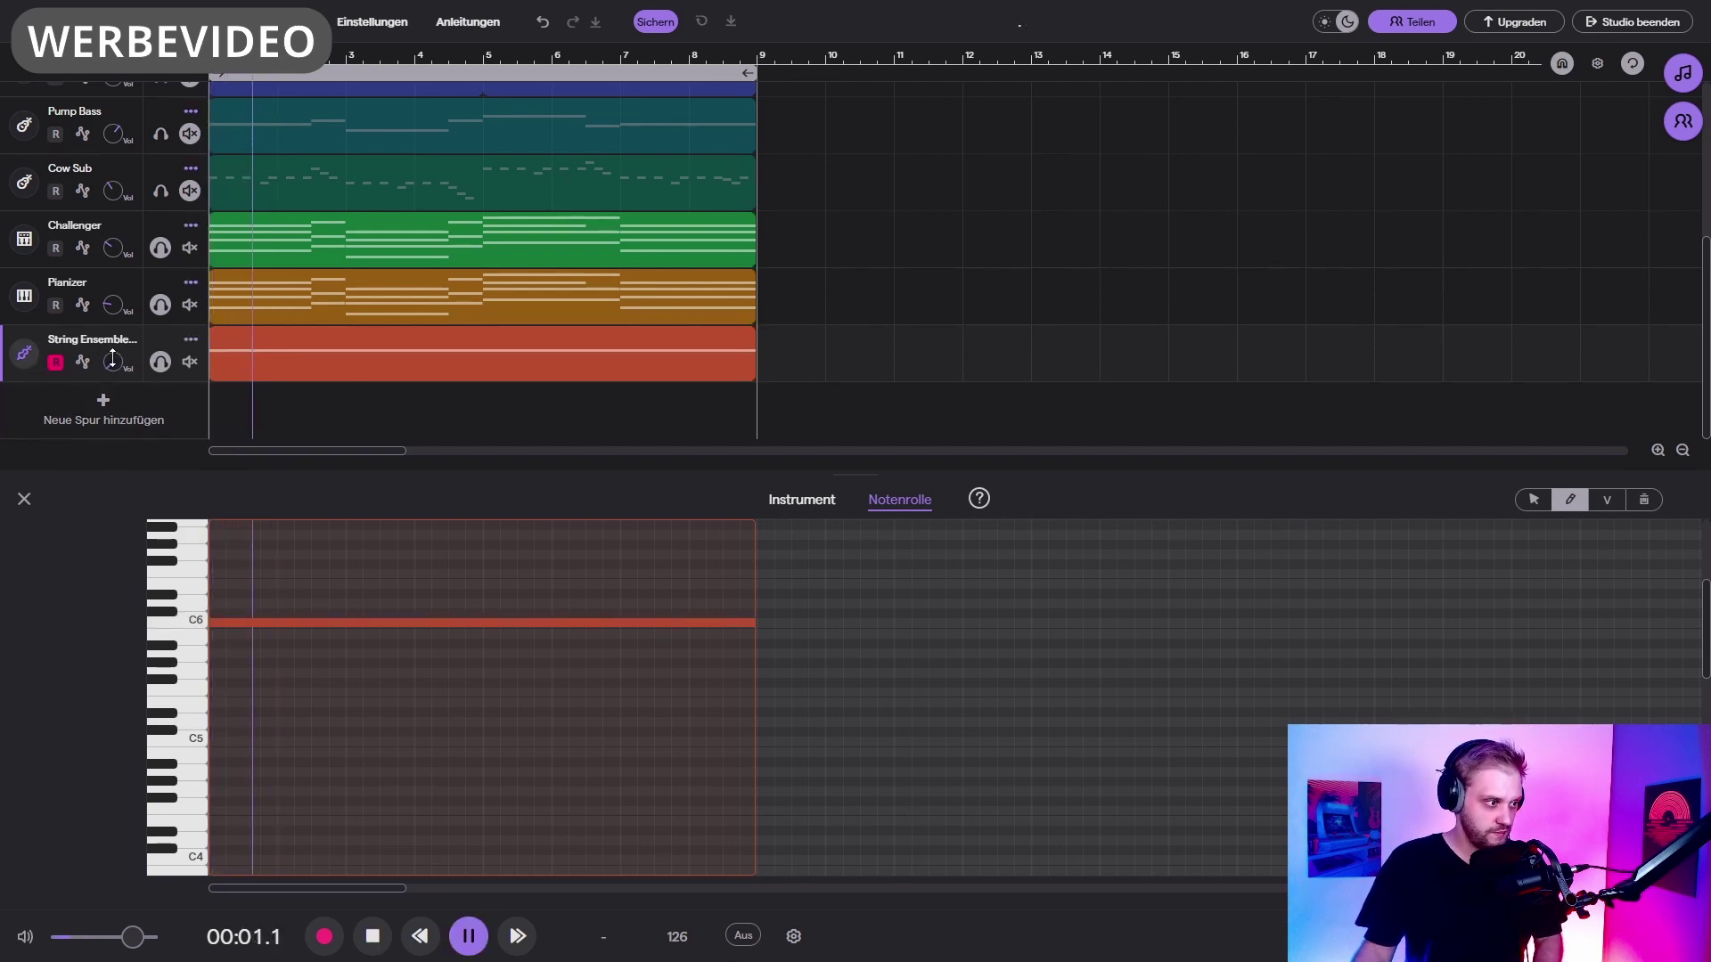
drag(111, 361, 114, 348)
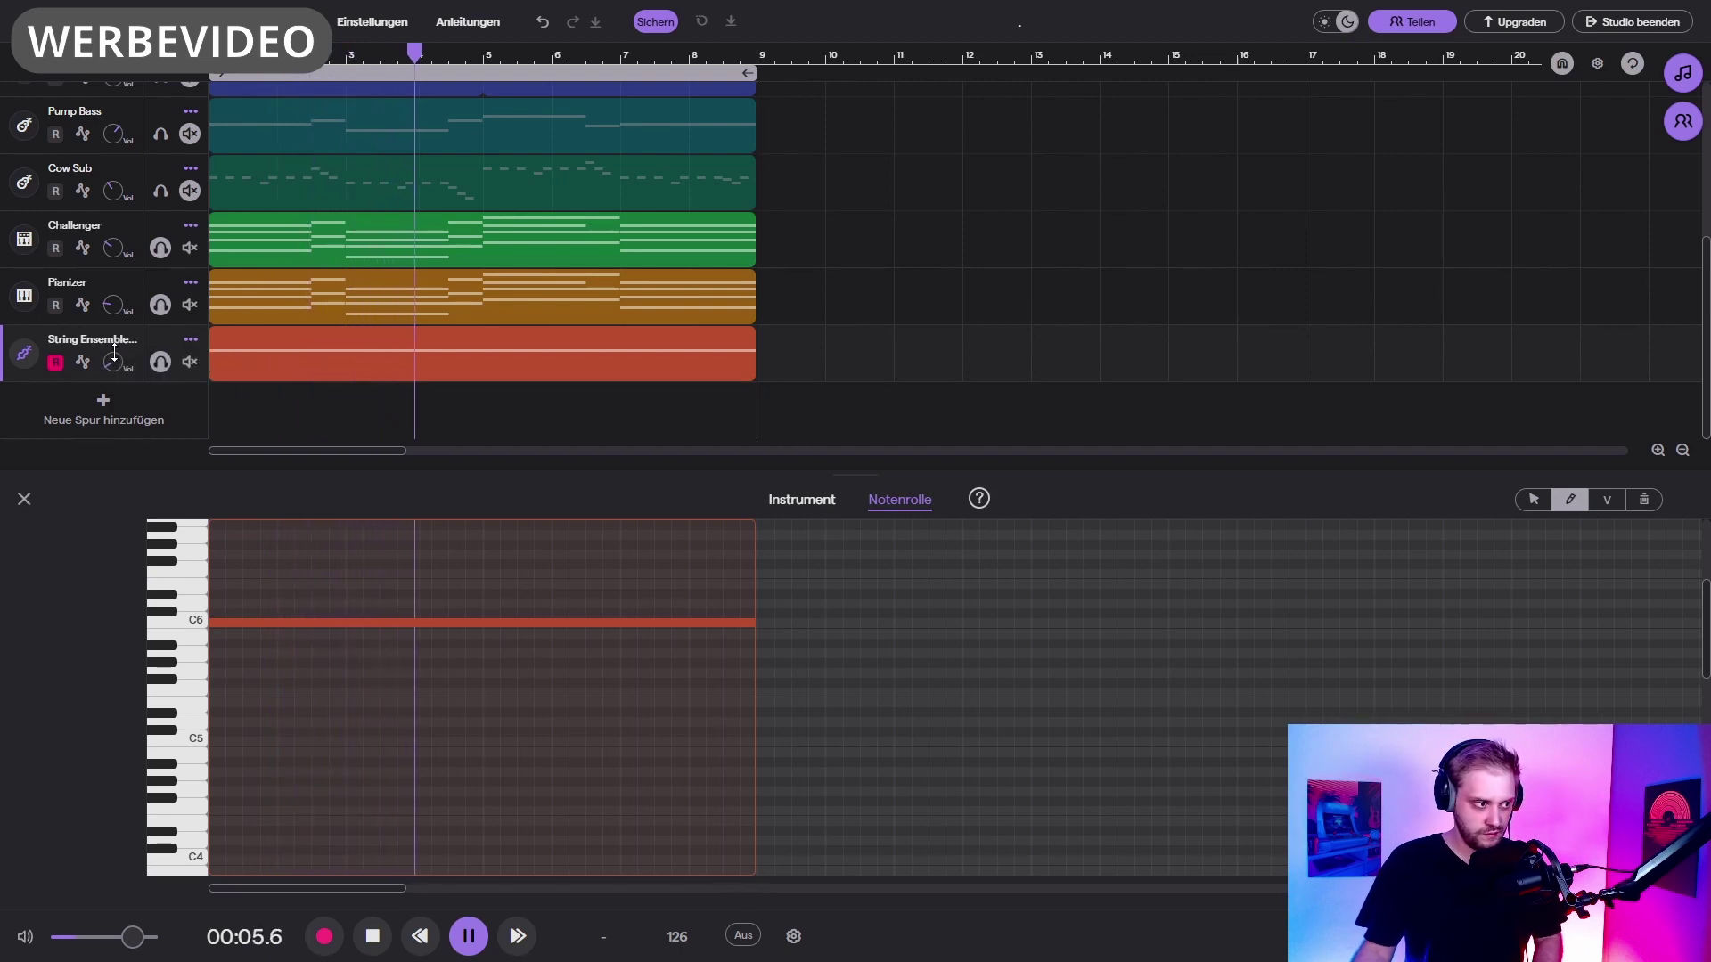
key(space)
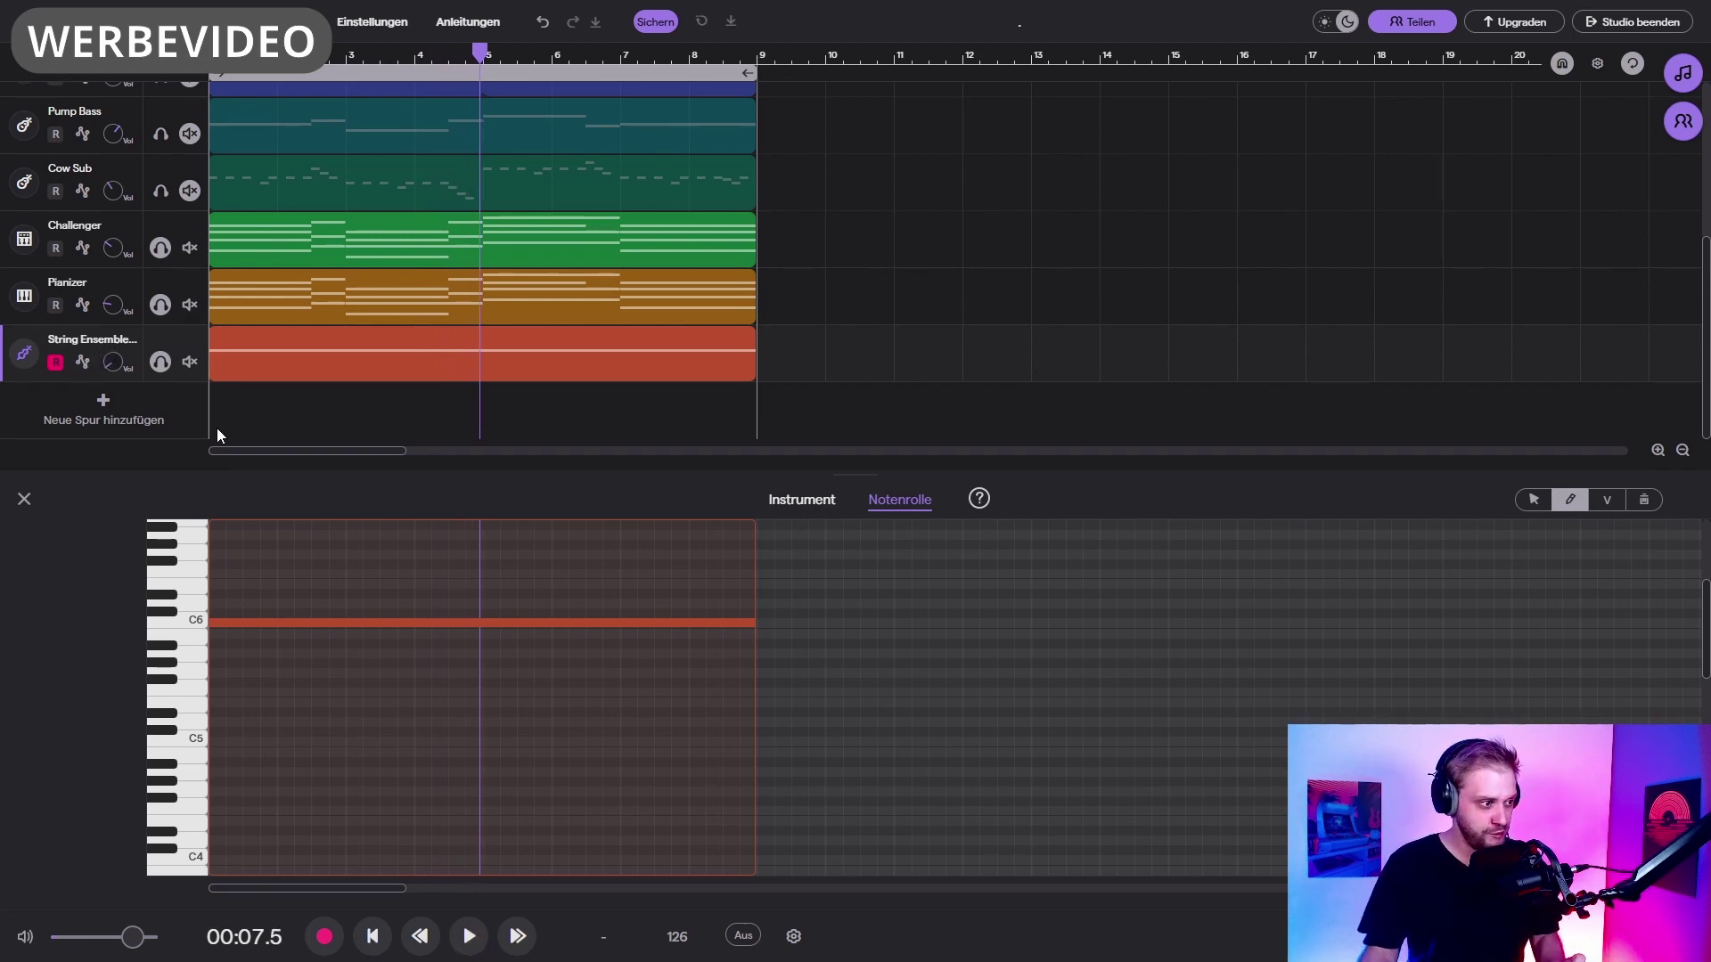
Step: Add a Guitar and Bass track and give it the Swamp Blues preset from the Pop category
click(60, 390)
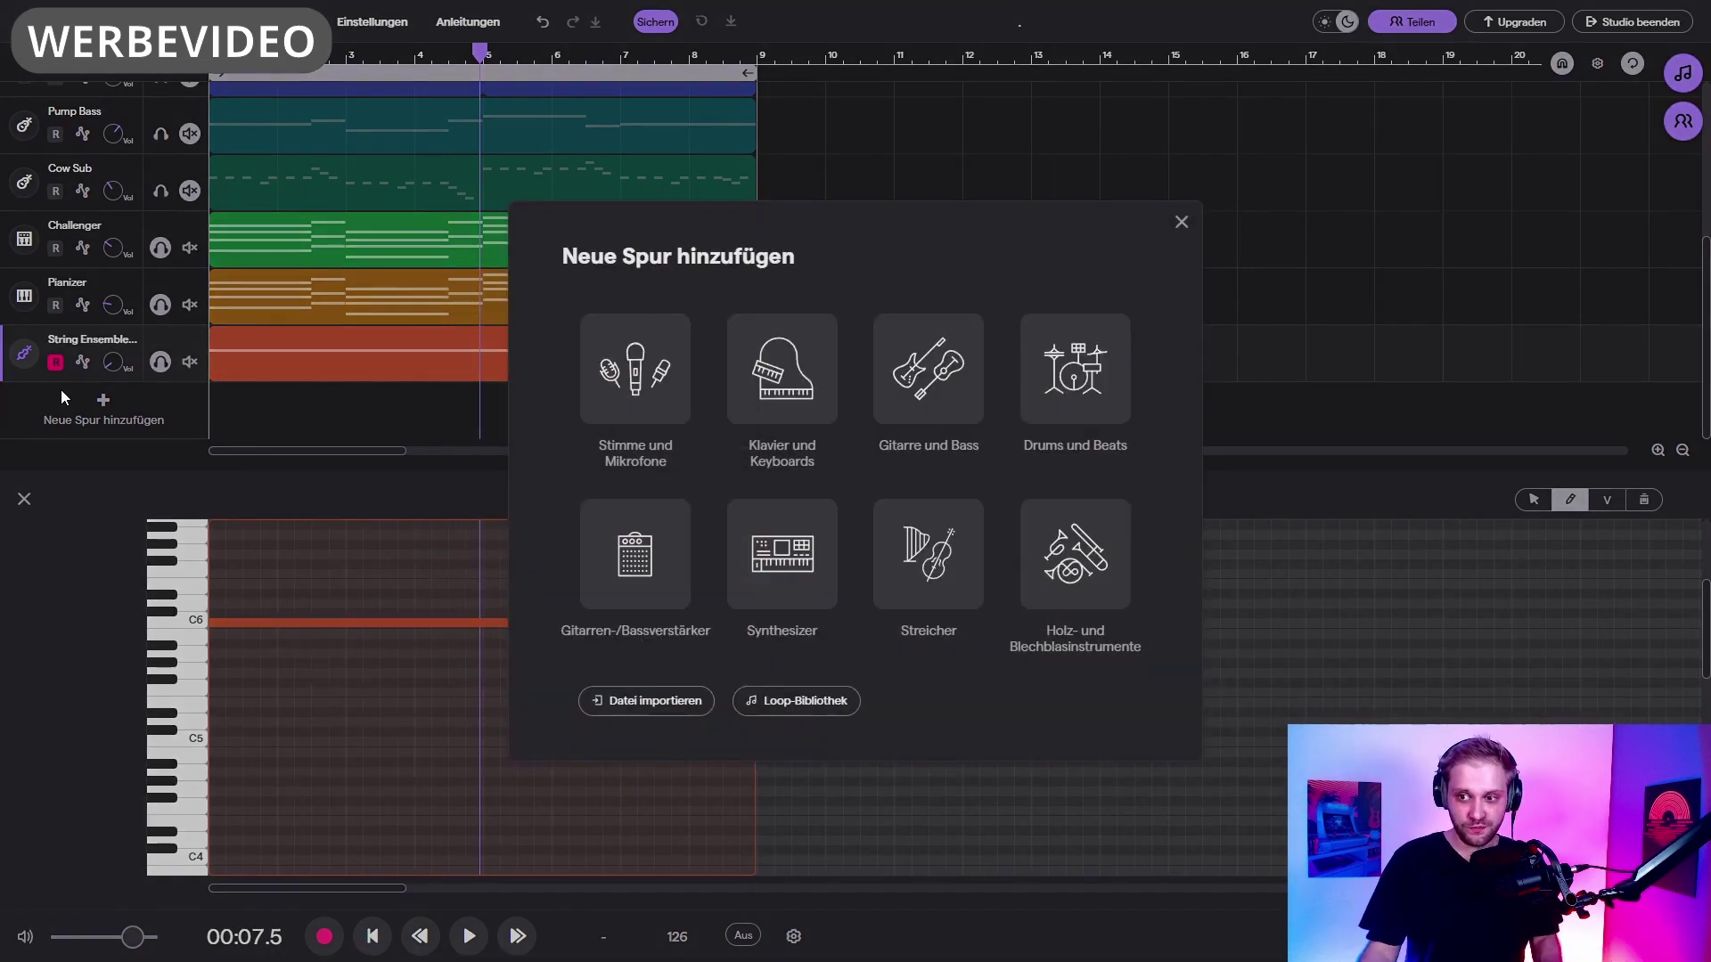
click(928, 370)
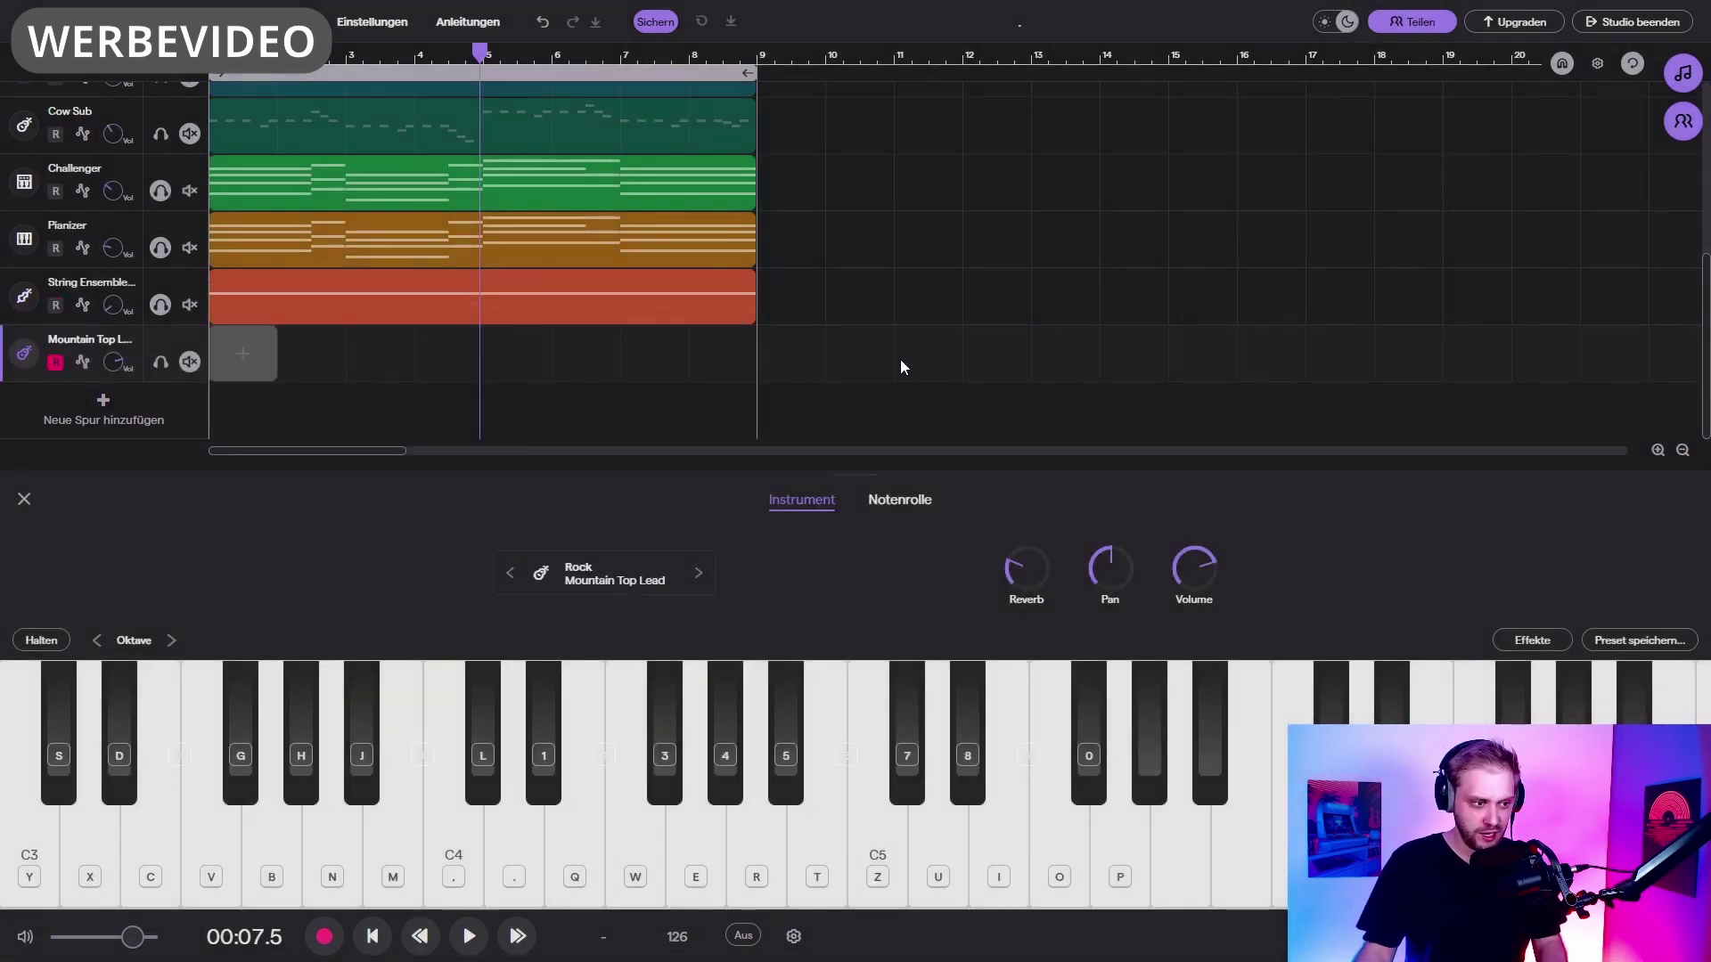
click(588, 575)
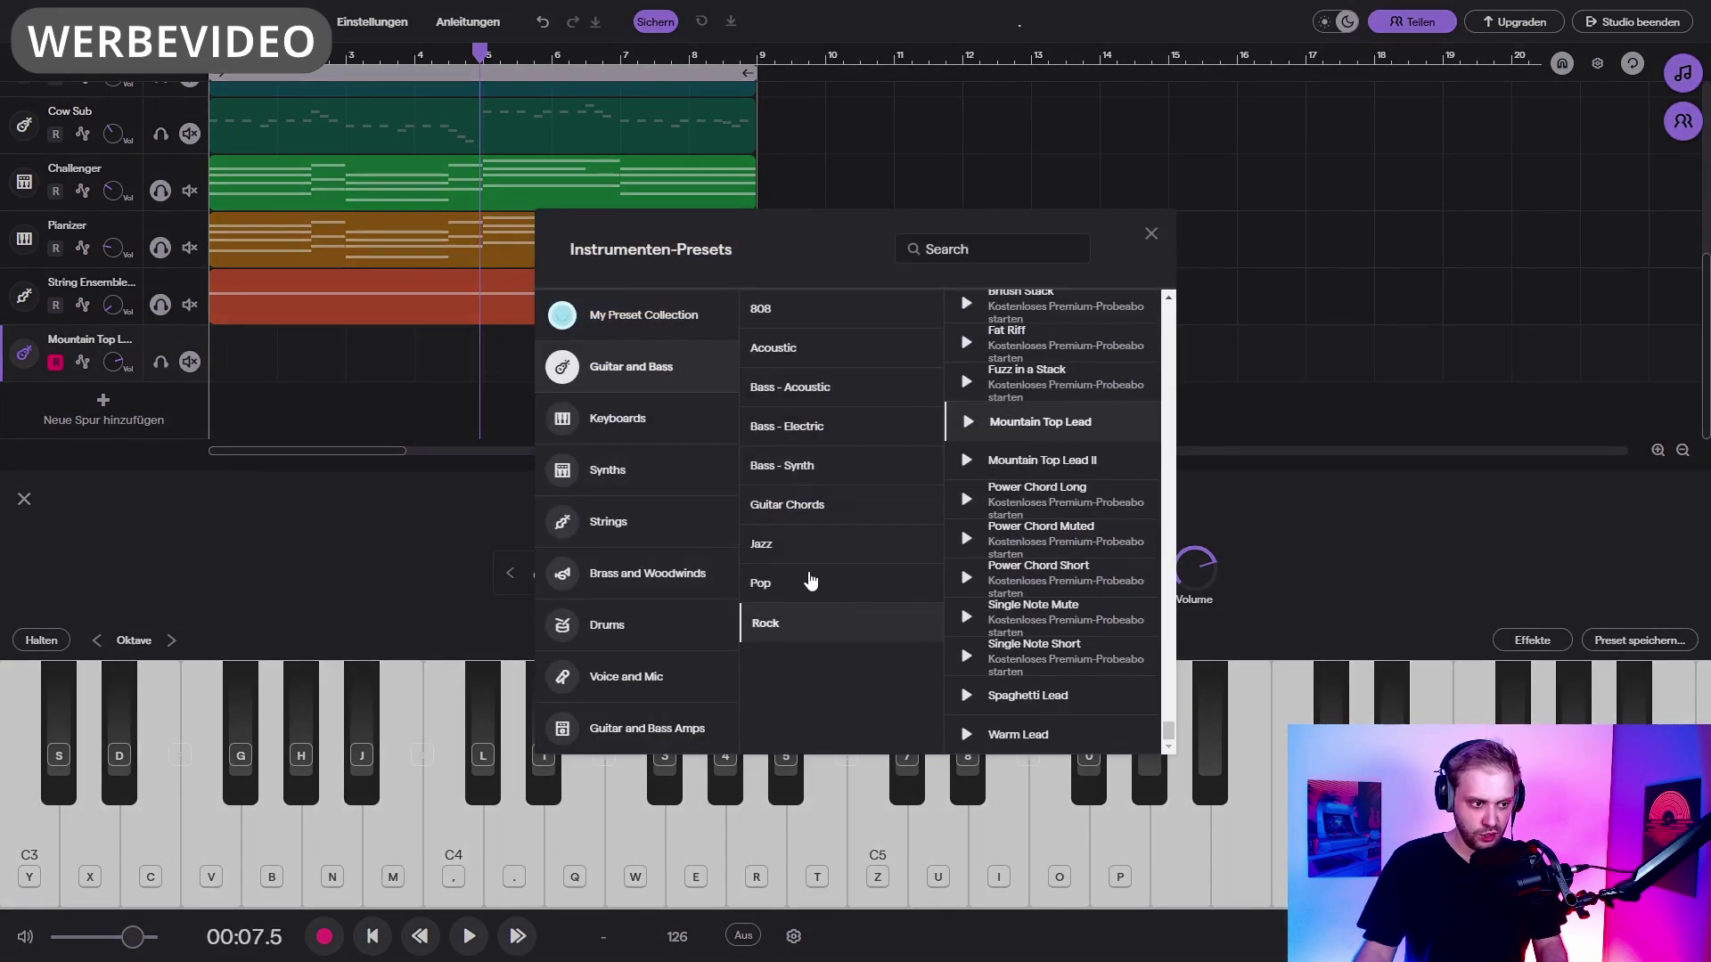
click(774, 586)
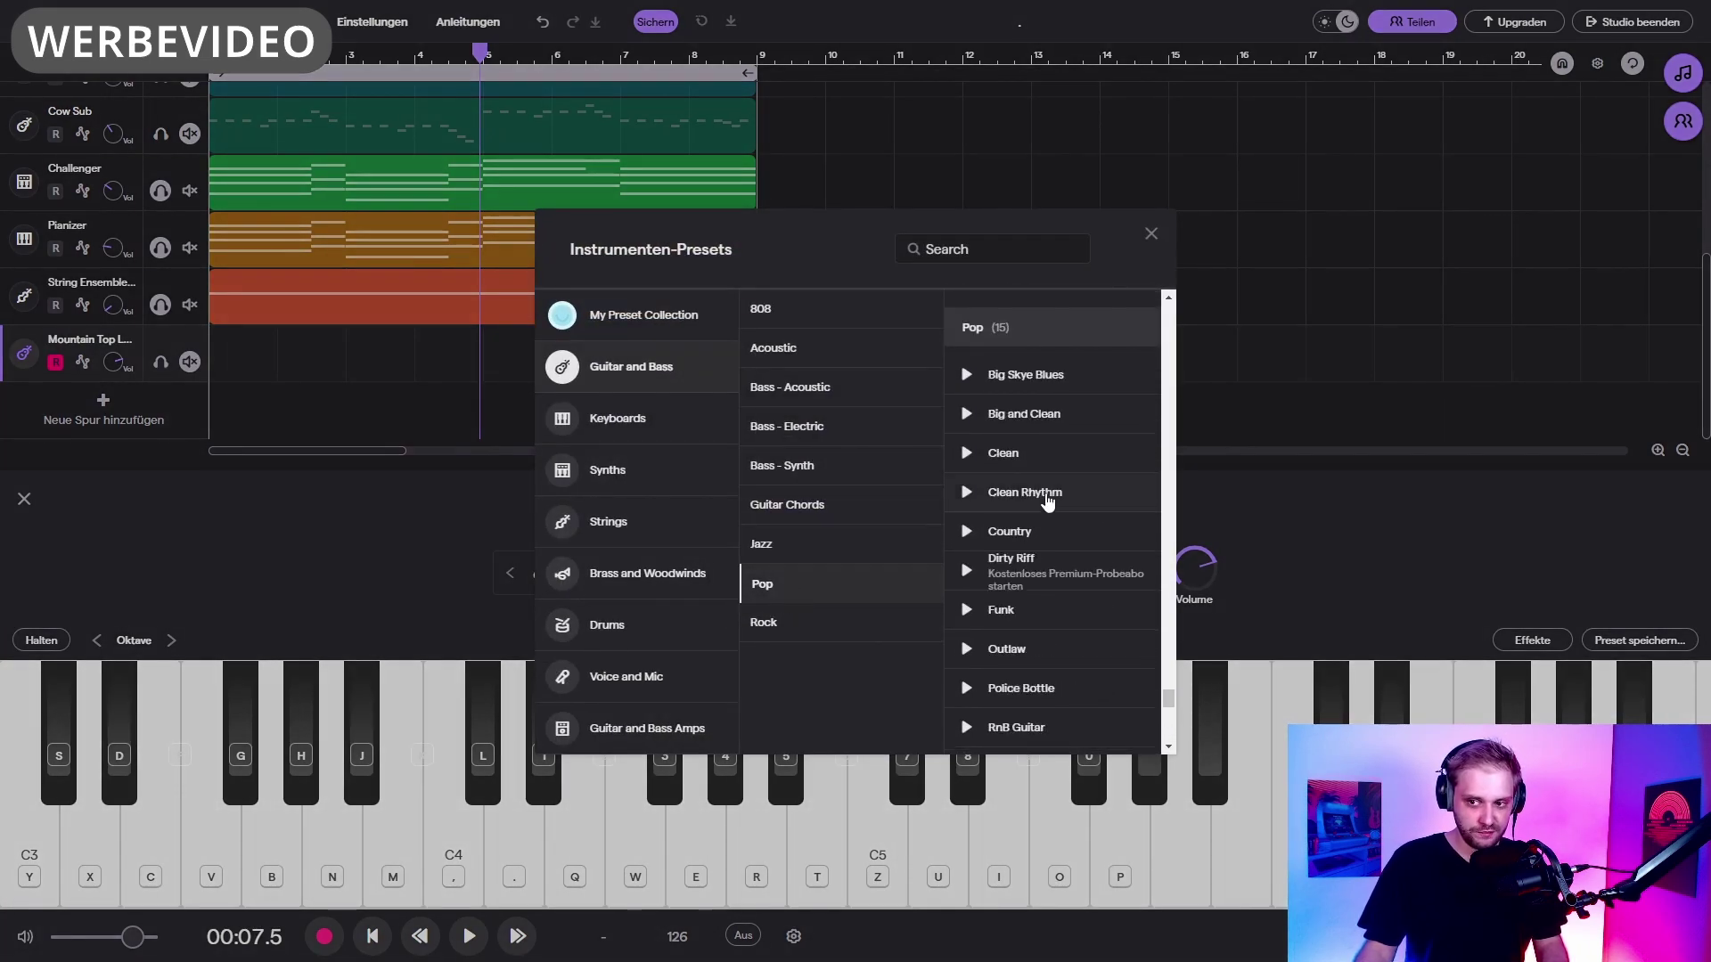
scroll(1048, 503, down, 3)
click(966, 539)
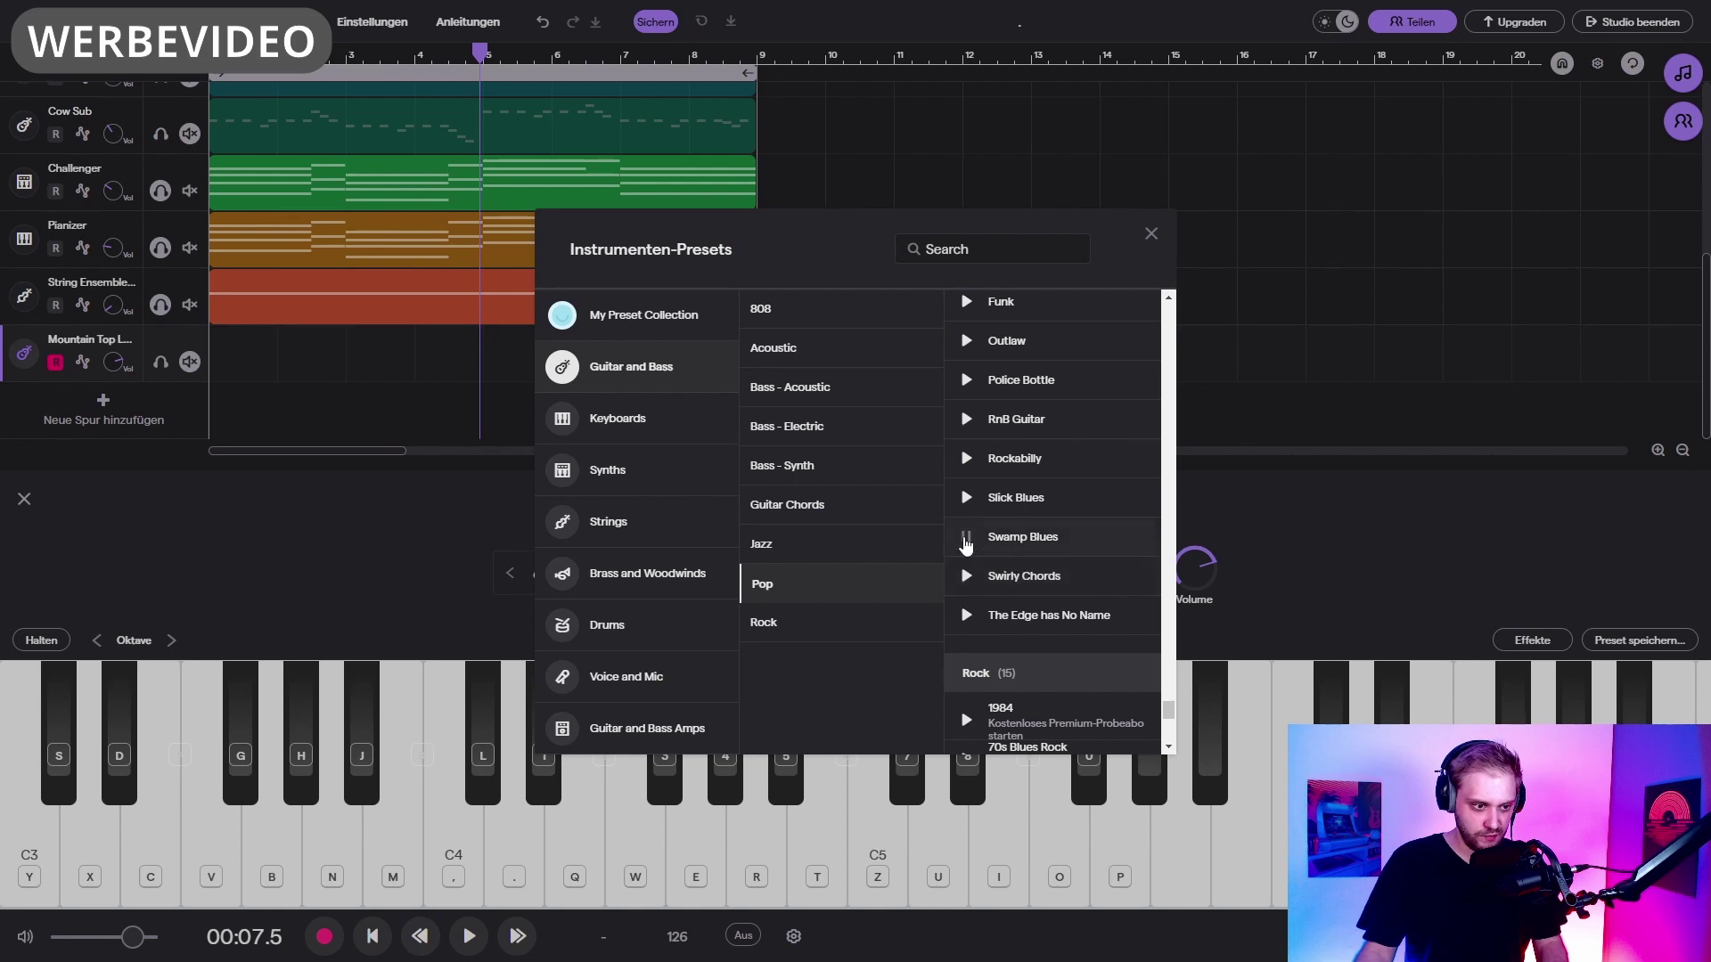
click(1016, 537)
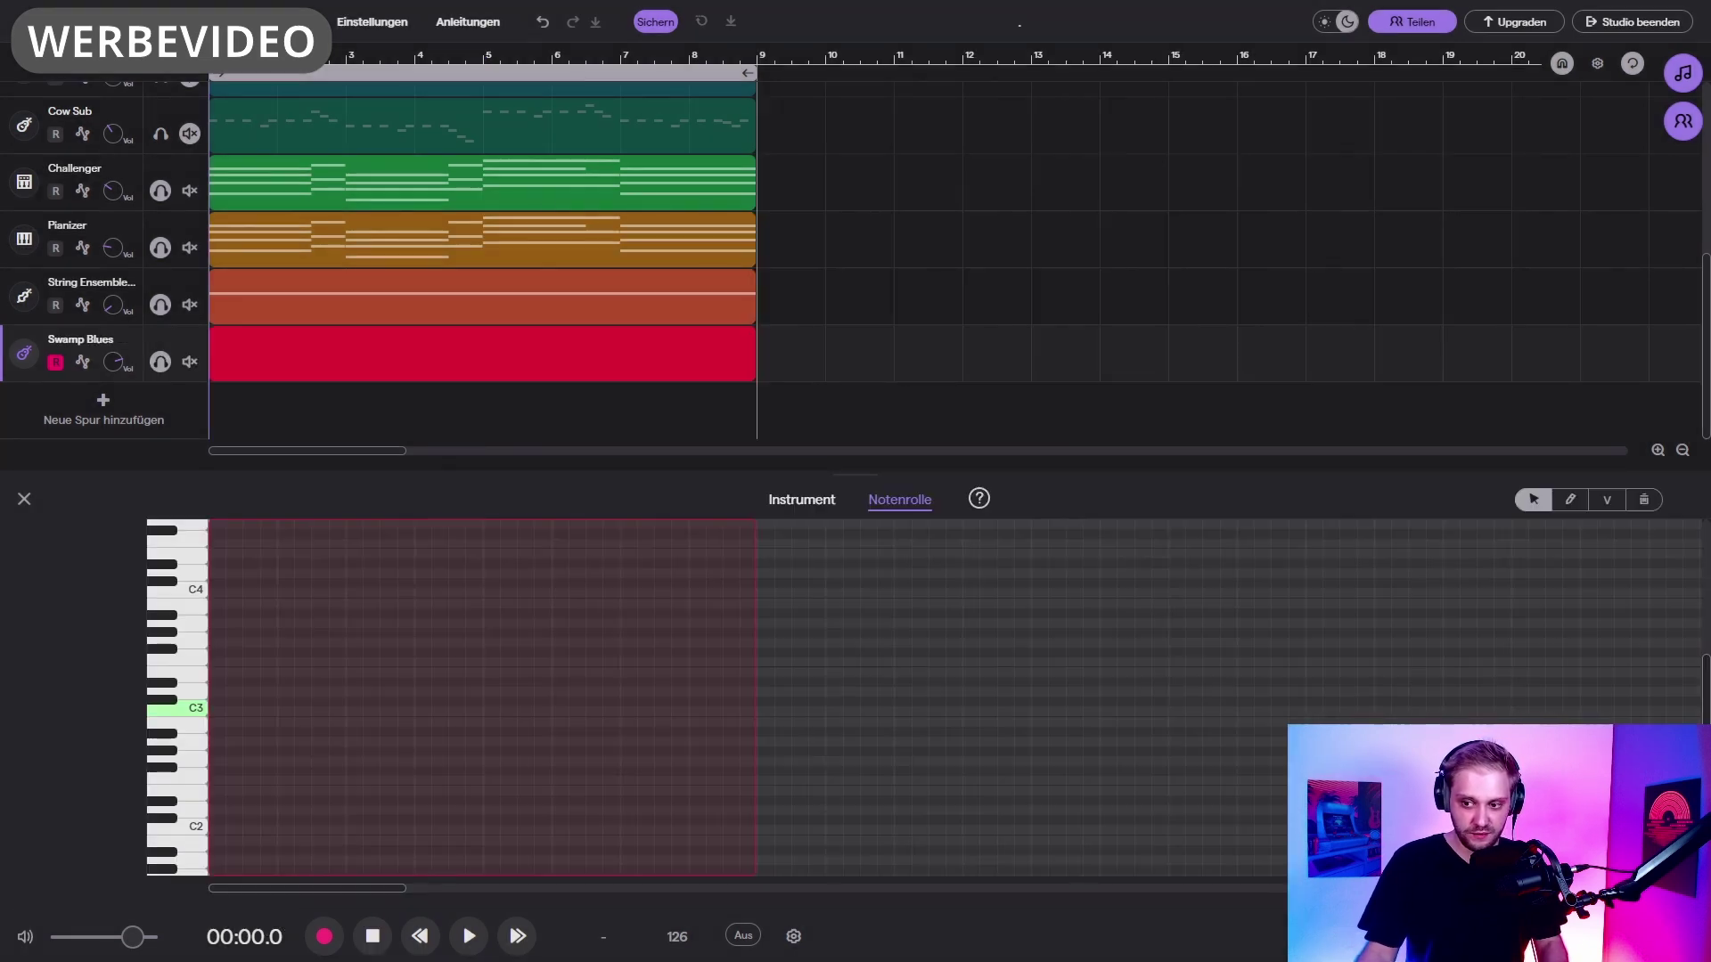
Step: Play the loop and add an Overdrive effect after the Tremolo on the Swamp Blues track
key(space)
click(802, 500)
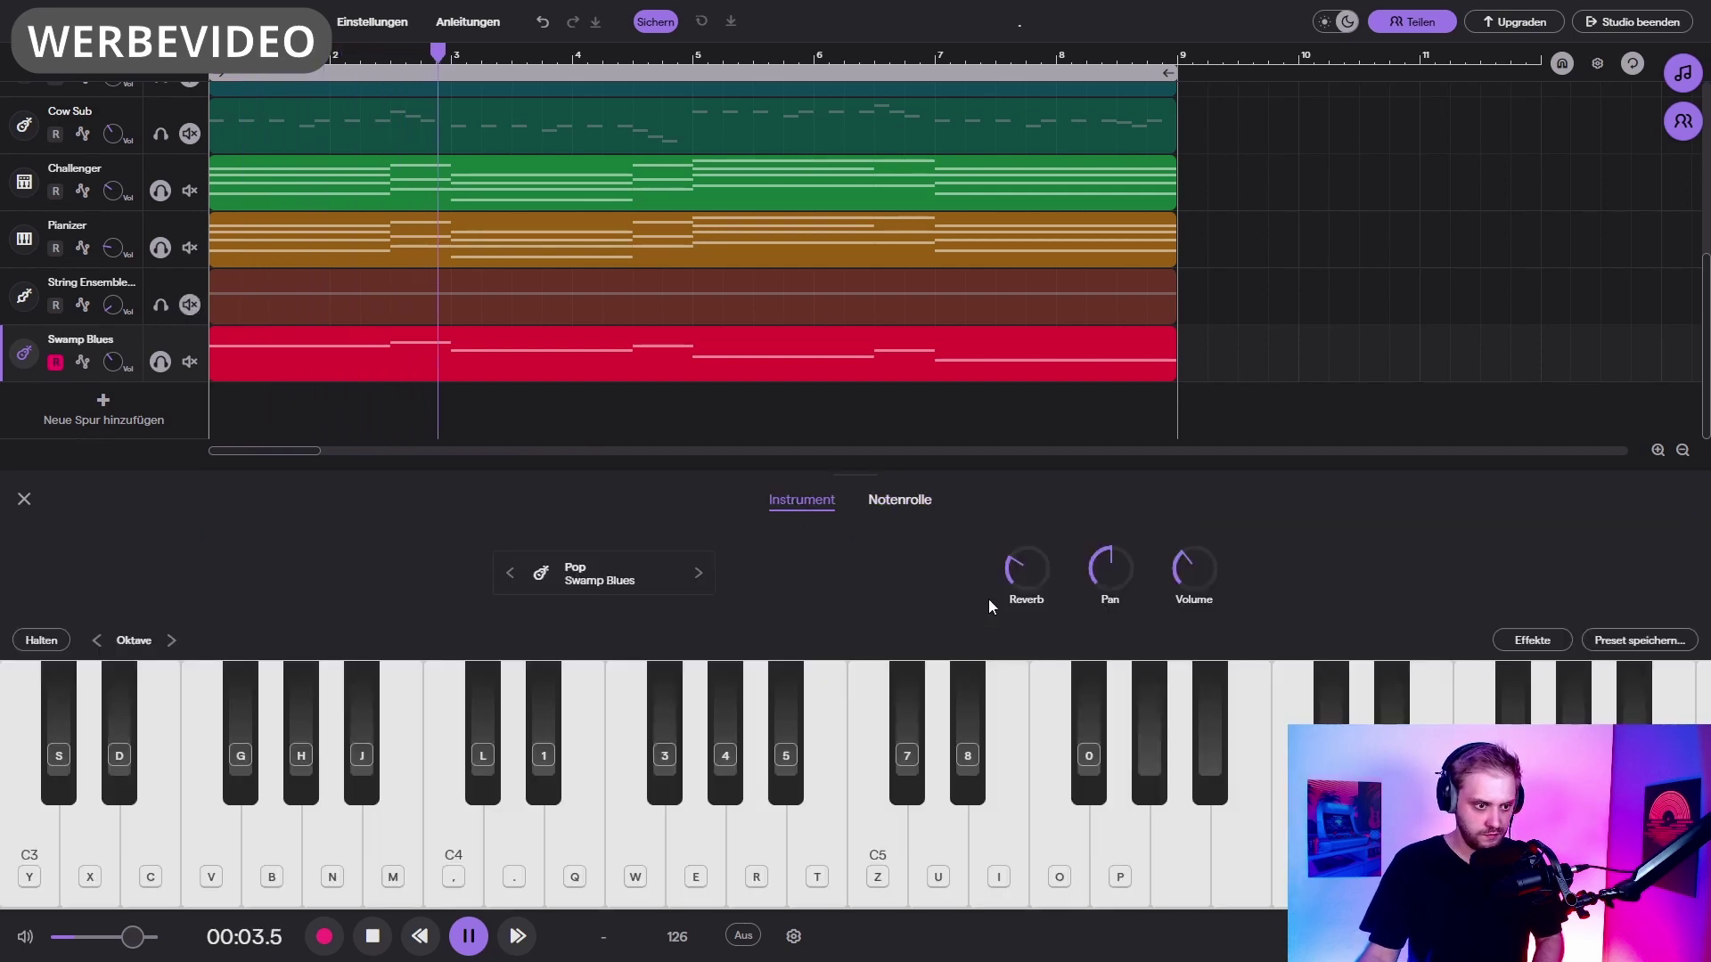
click(1540, 641)
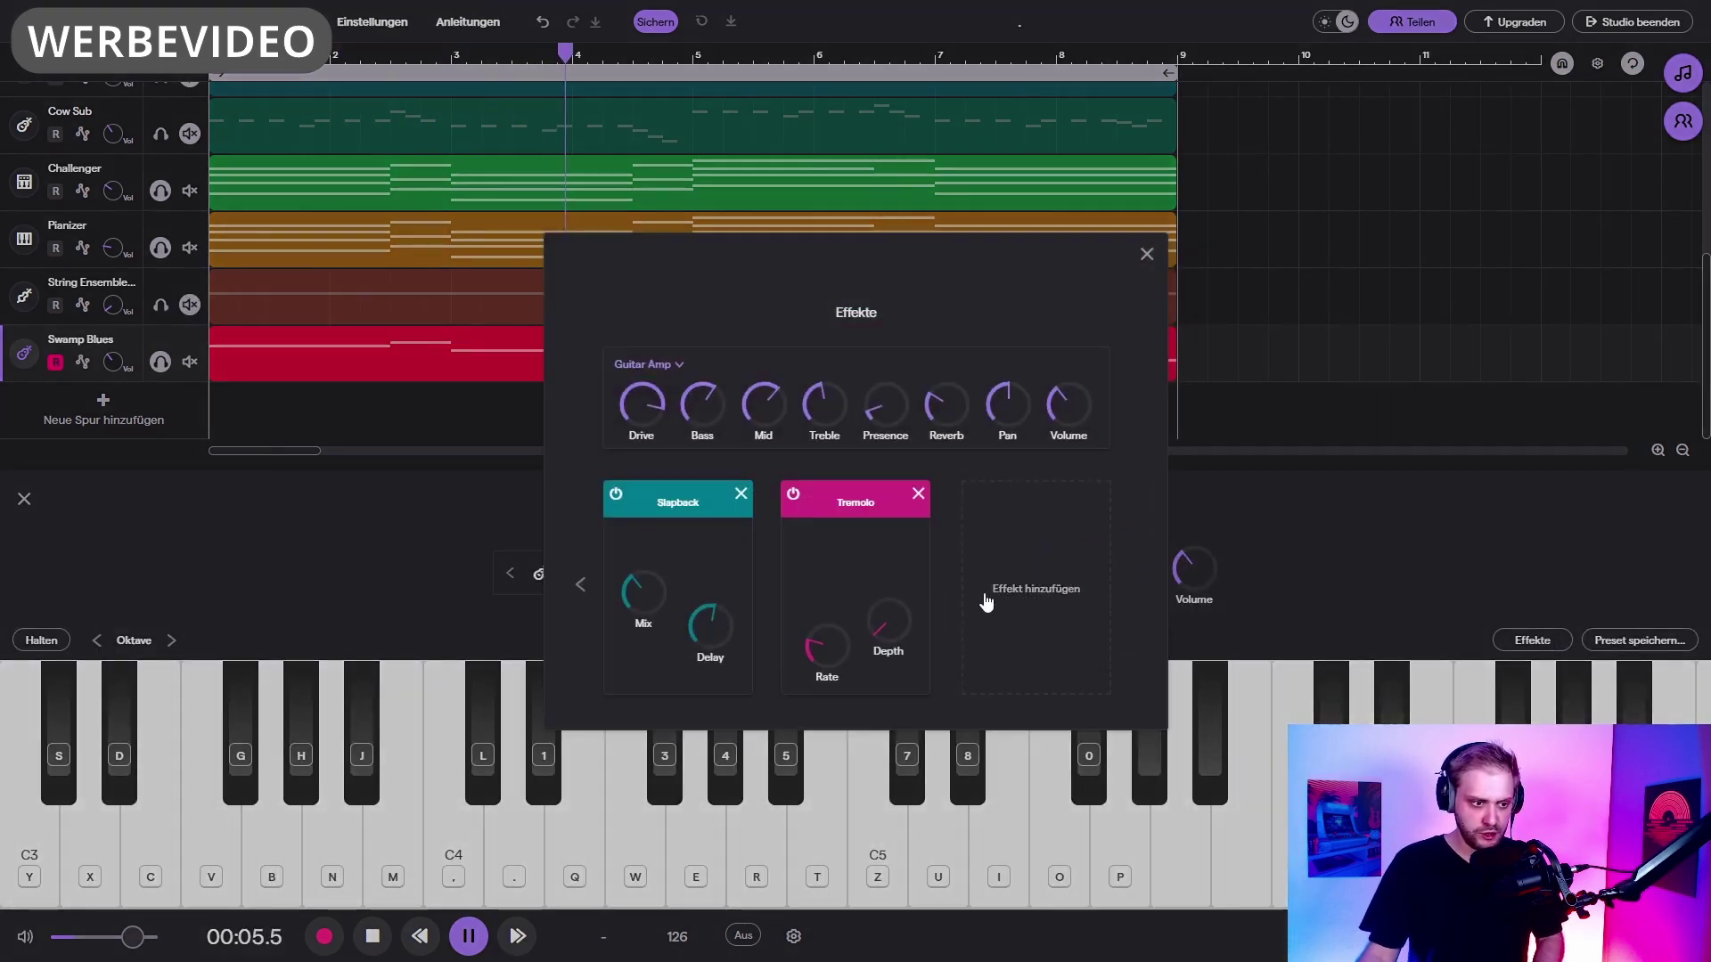
click(986, 603)
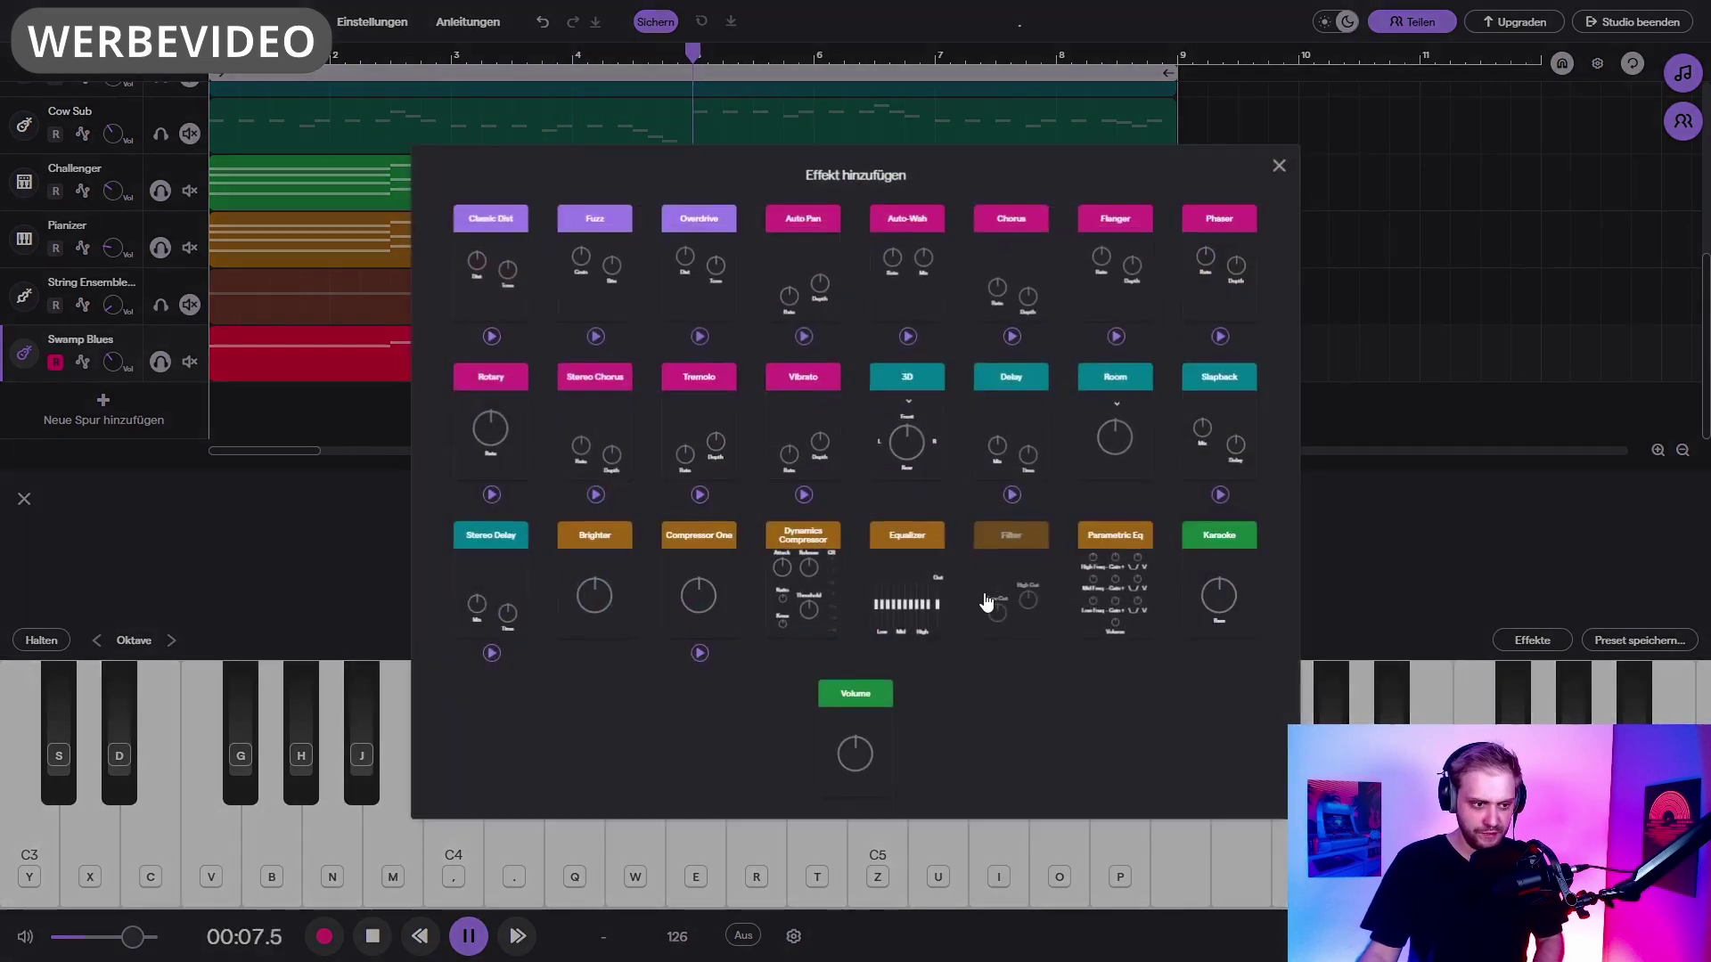
key(space)
click(707, 291)
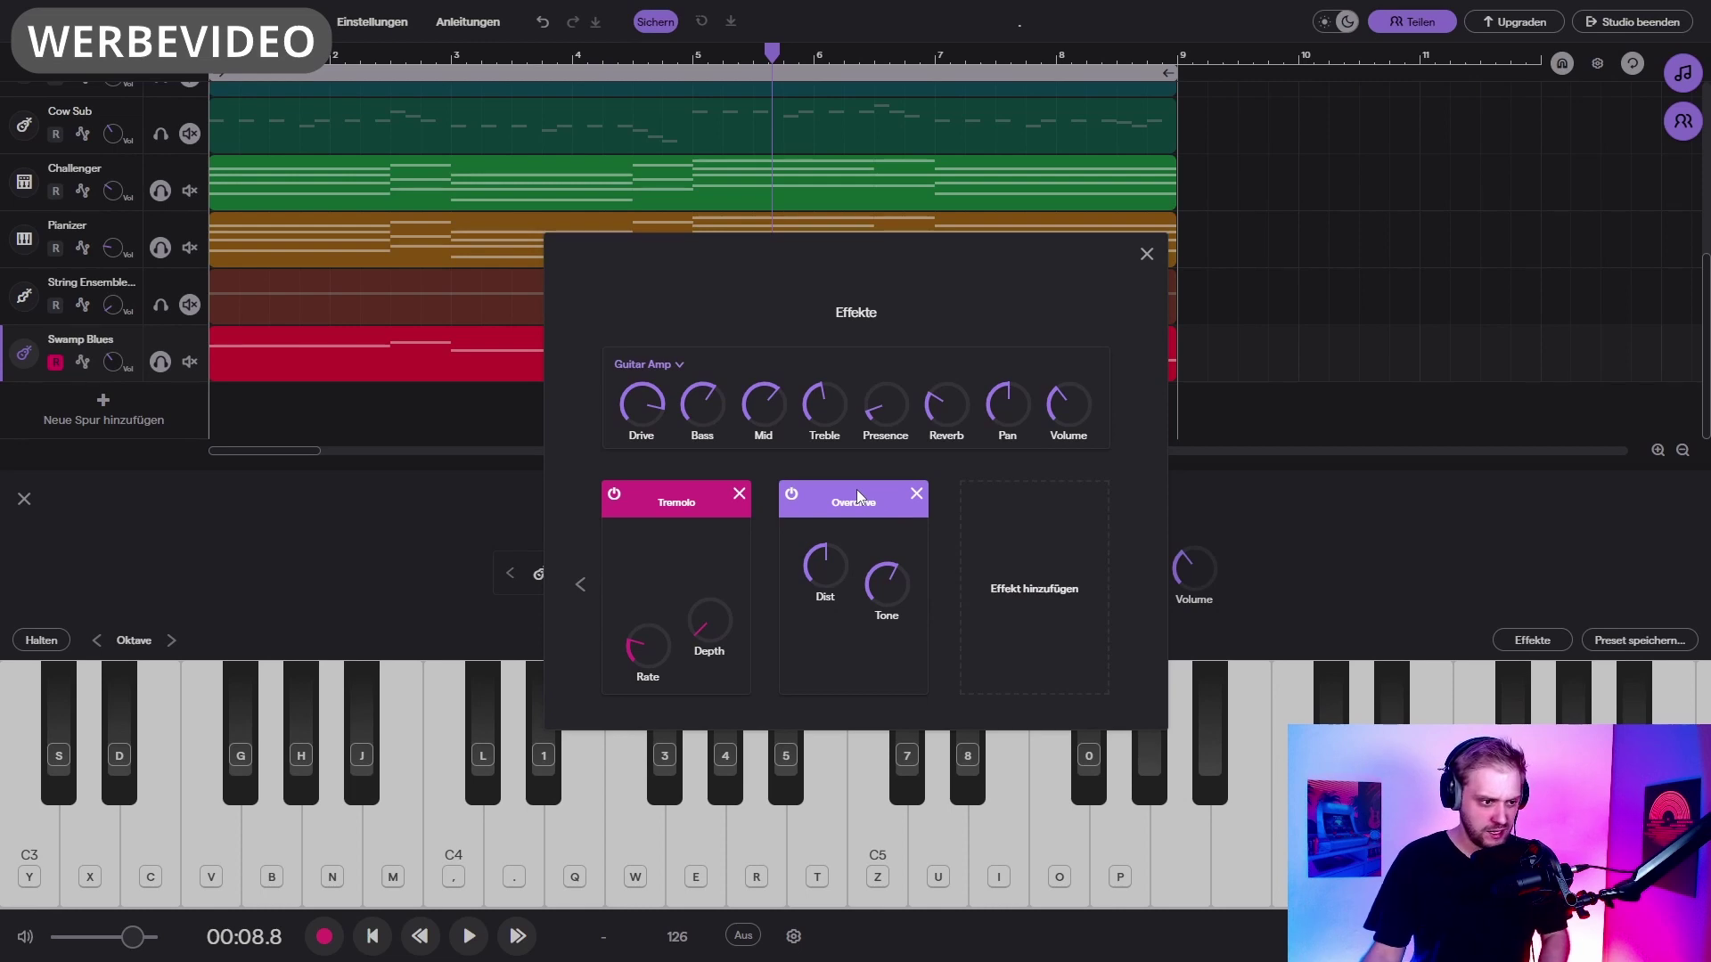
Step: Lower the Overdrive's Dist on the Swamp Blues track, keep the Guitar Amp model, and play the loop
drag(824, 577, 786, 612)
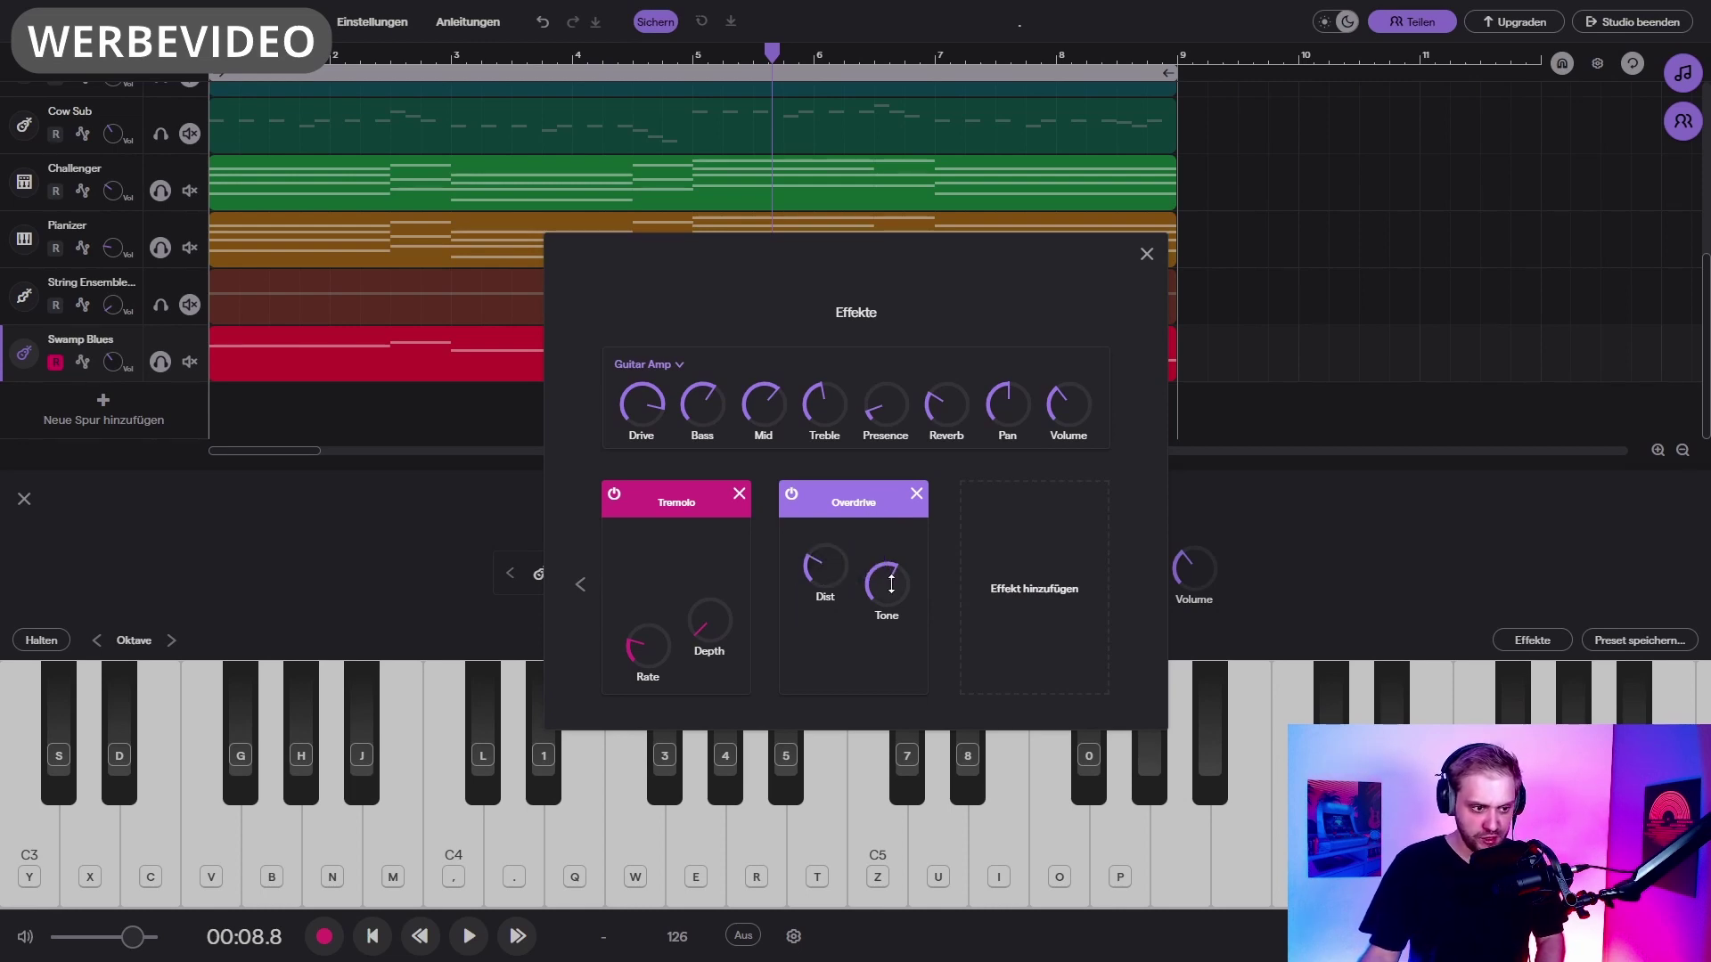
click(645, 364)
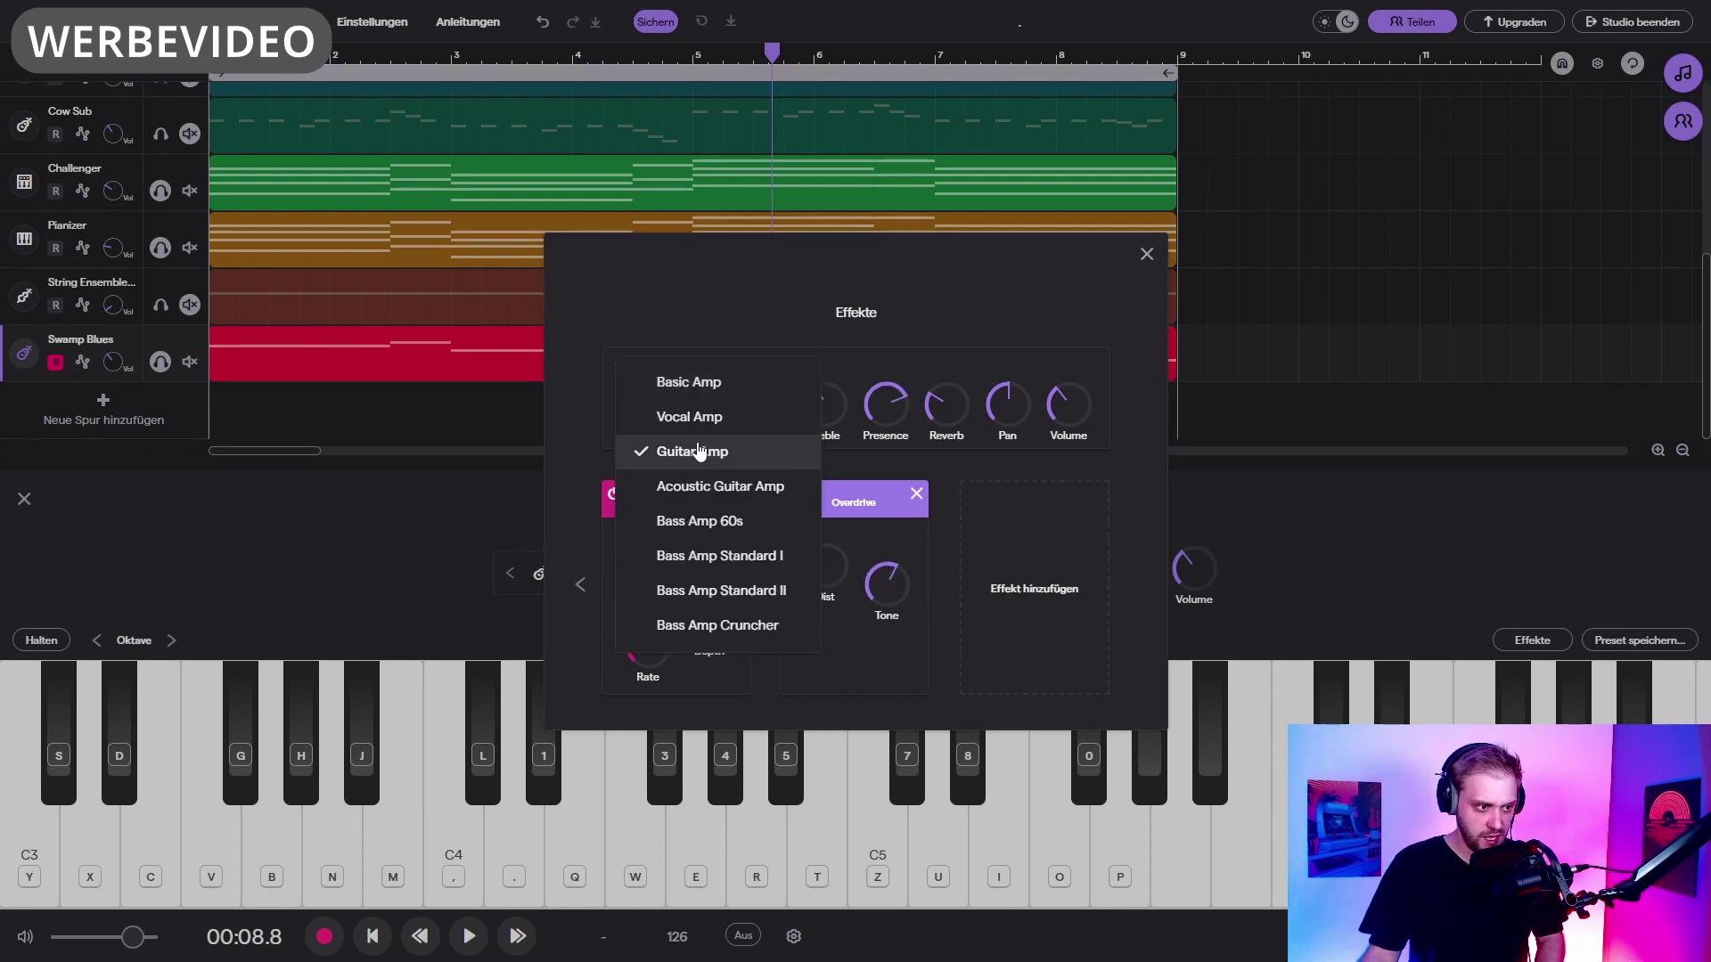
click(699, 454)
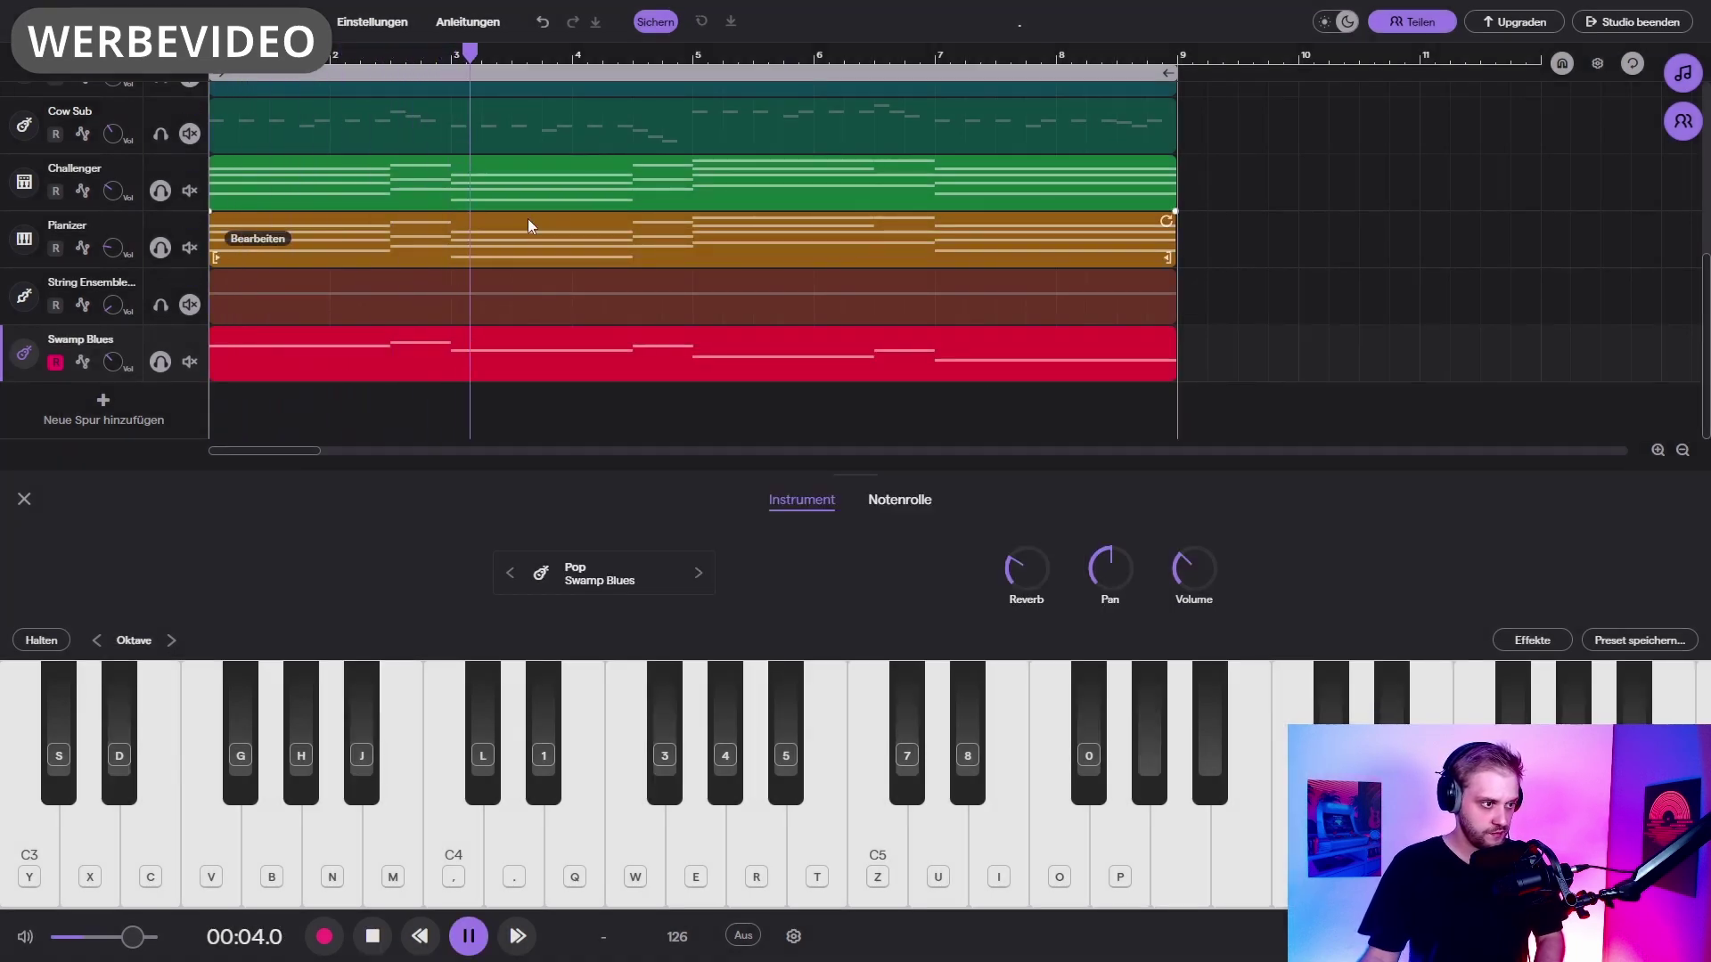
key(space)
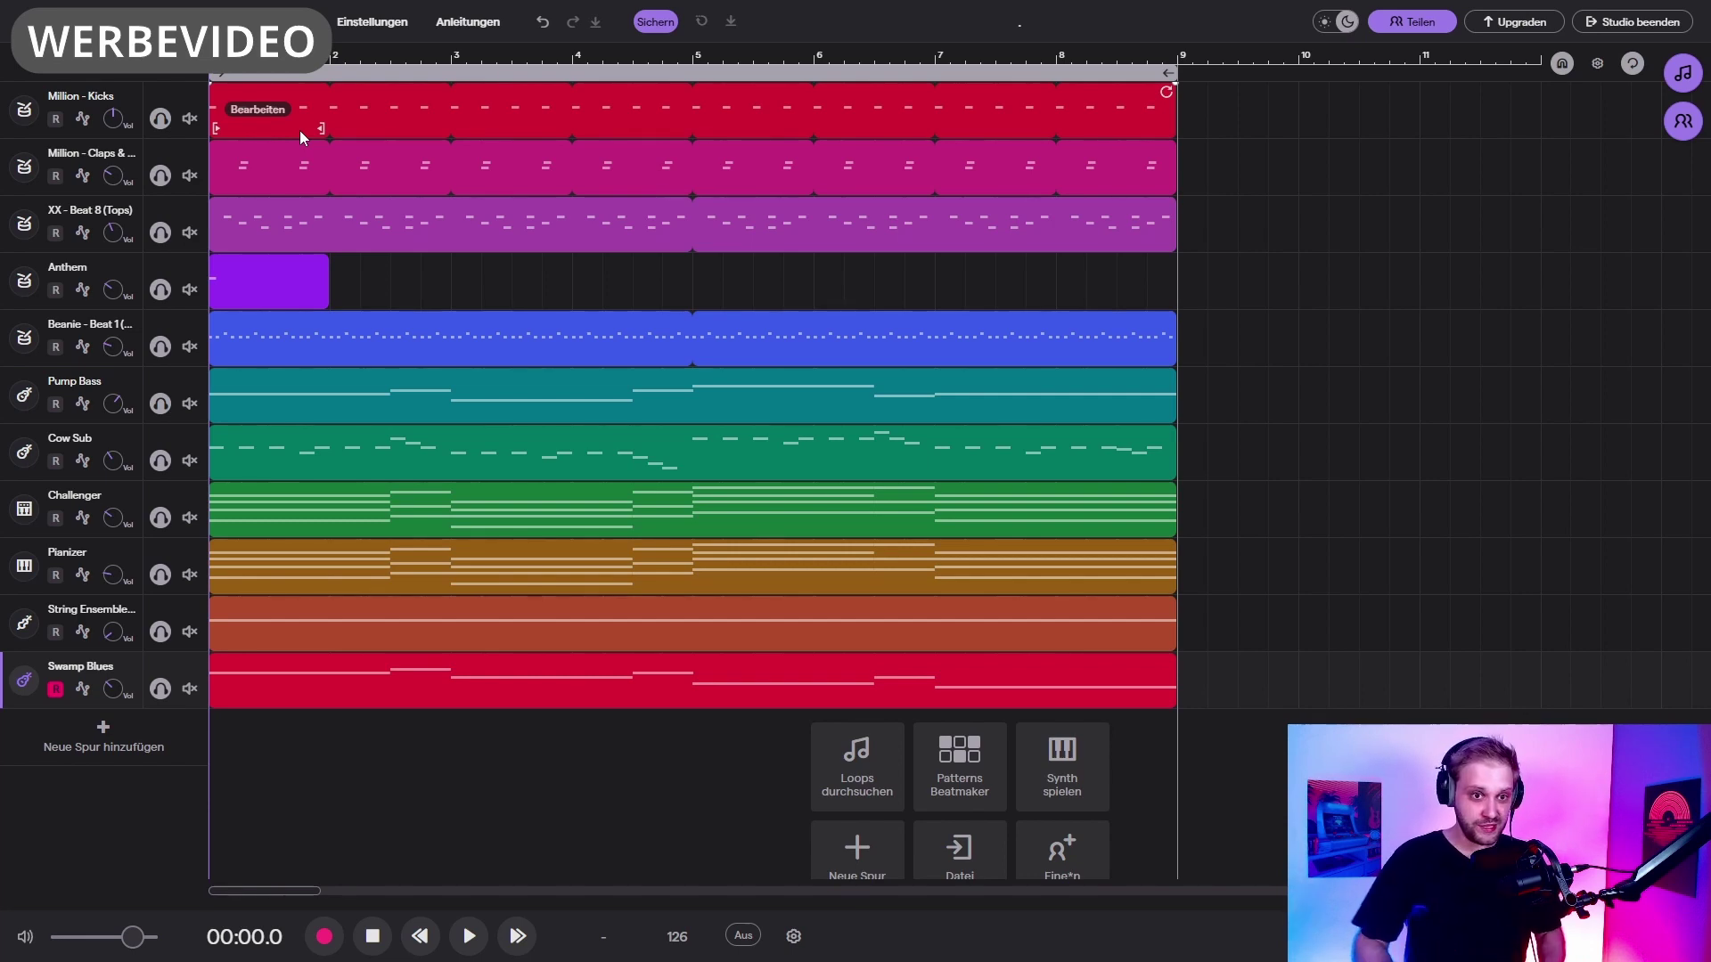
Step: Audition the Midnight - Backing Vocals loops and place Midnight - Backing Vocals 6 on a new track across bars 1 to 8
click(1682, 74)
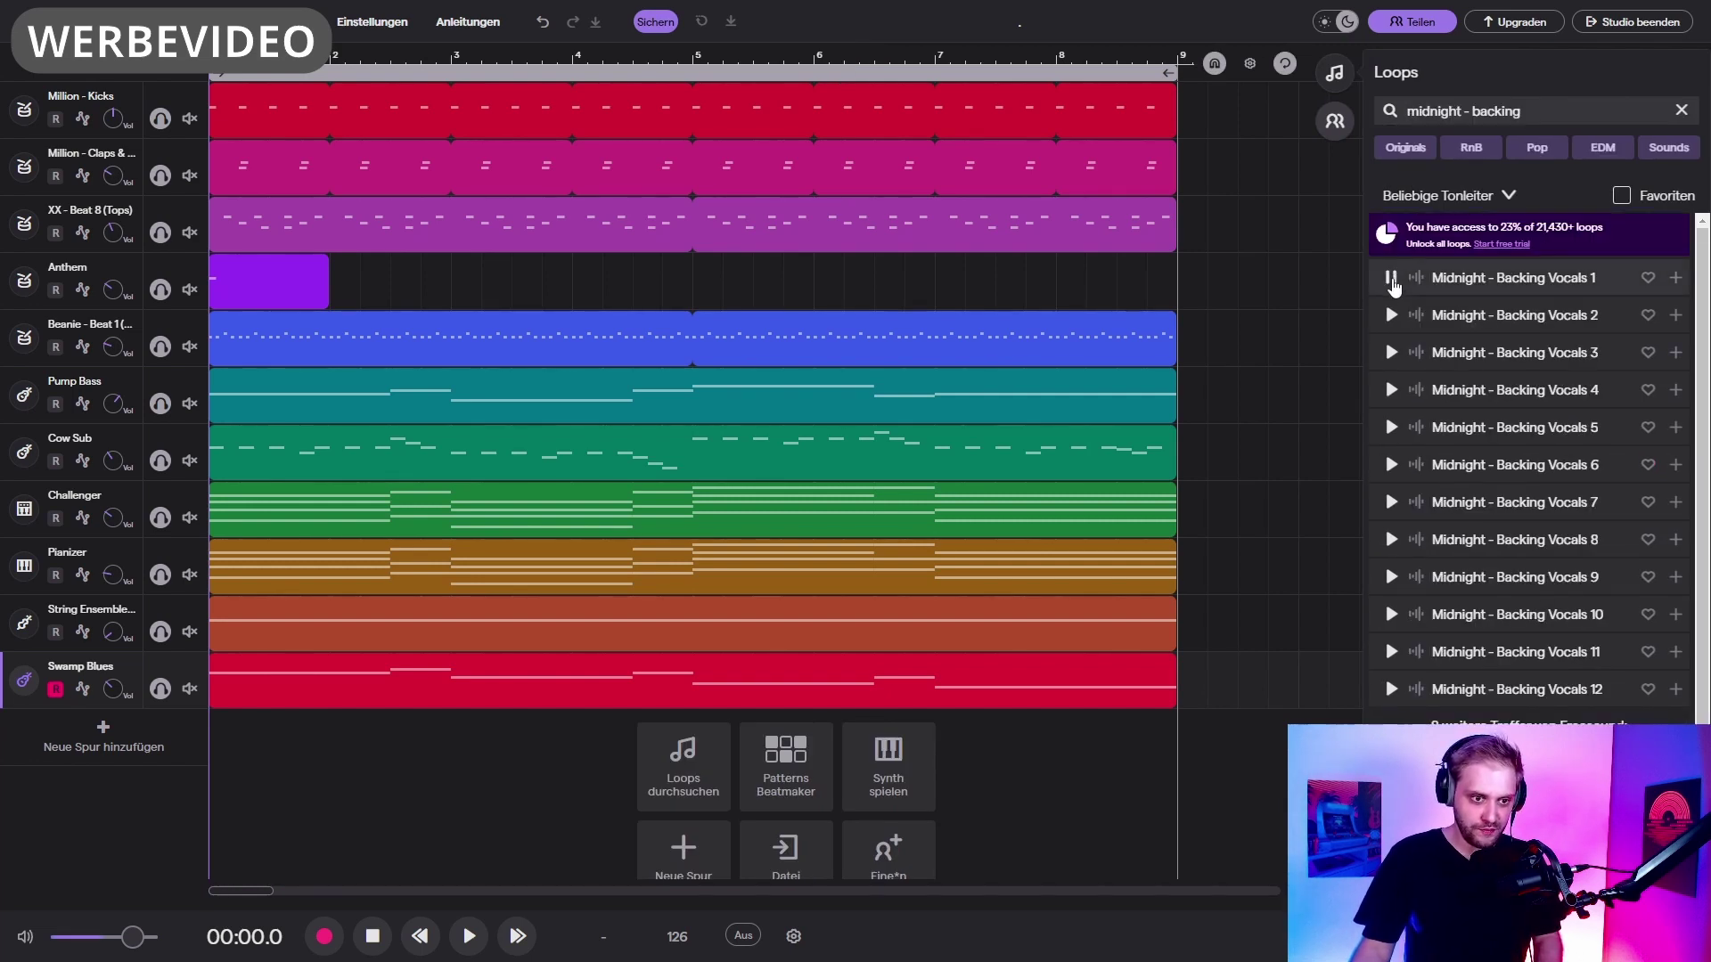
click(1392, 353)
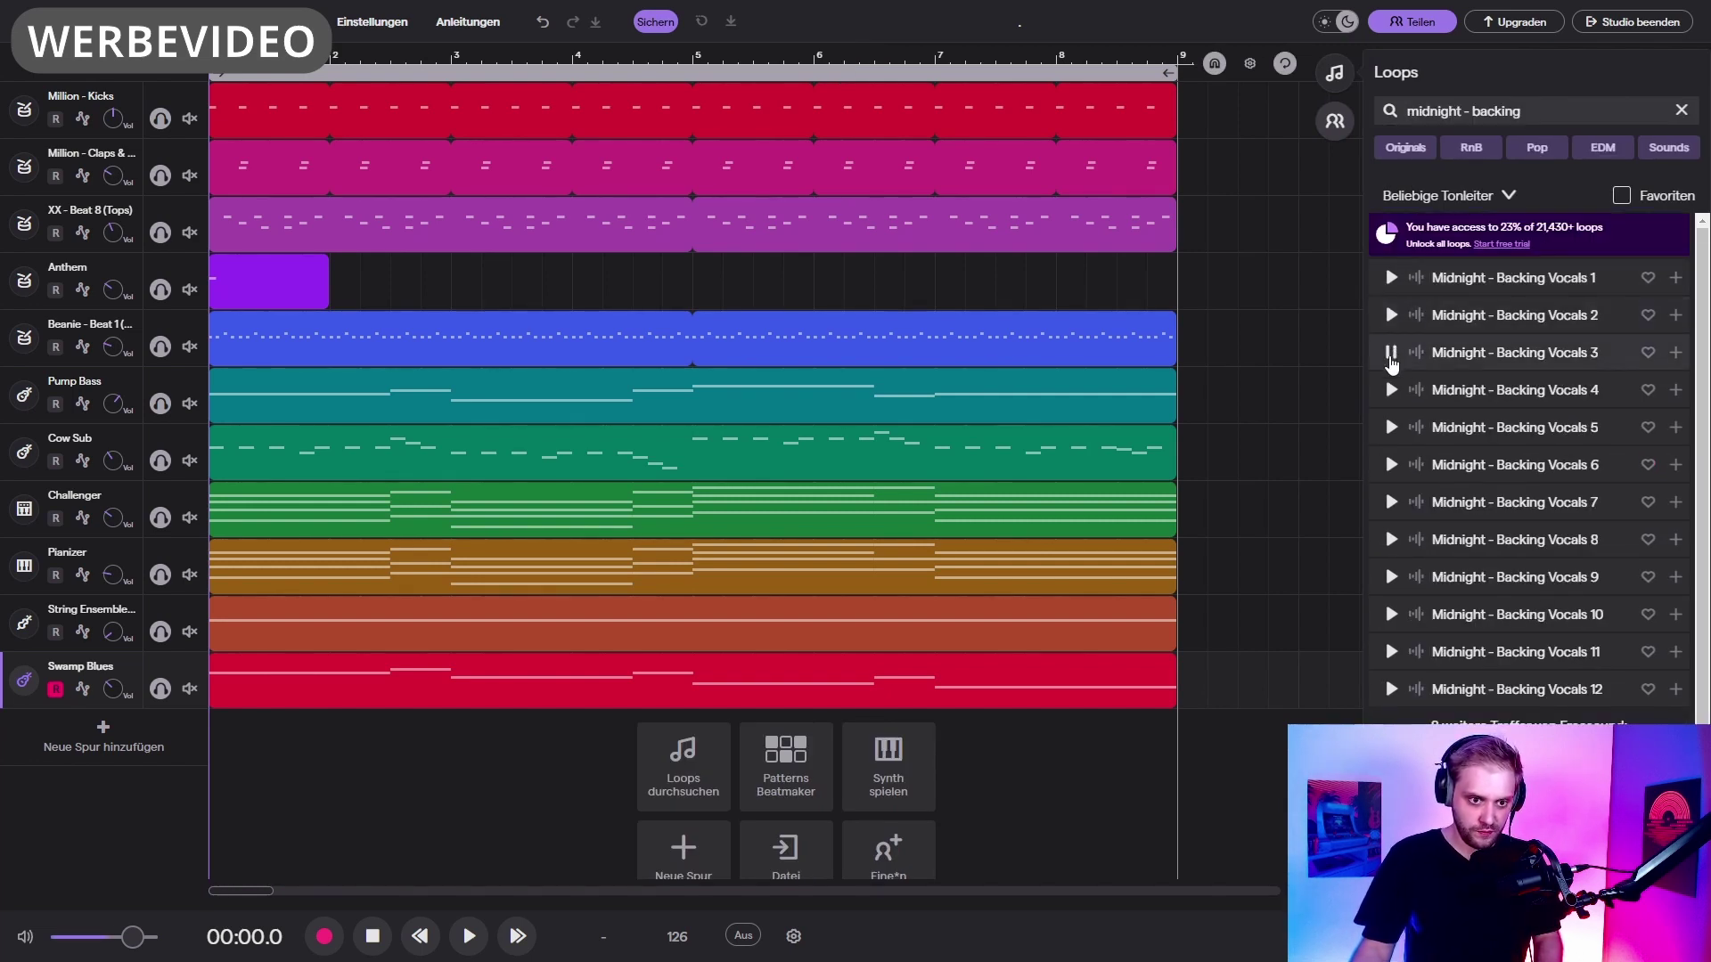
click(1392, 360)
click(1391, 464)
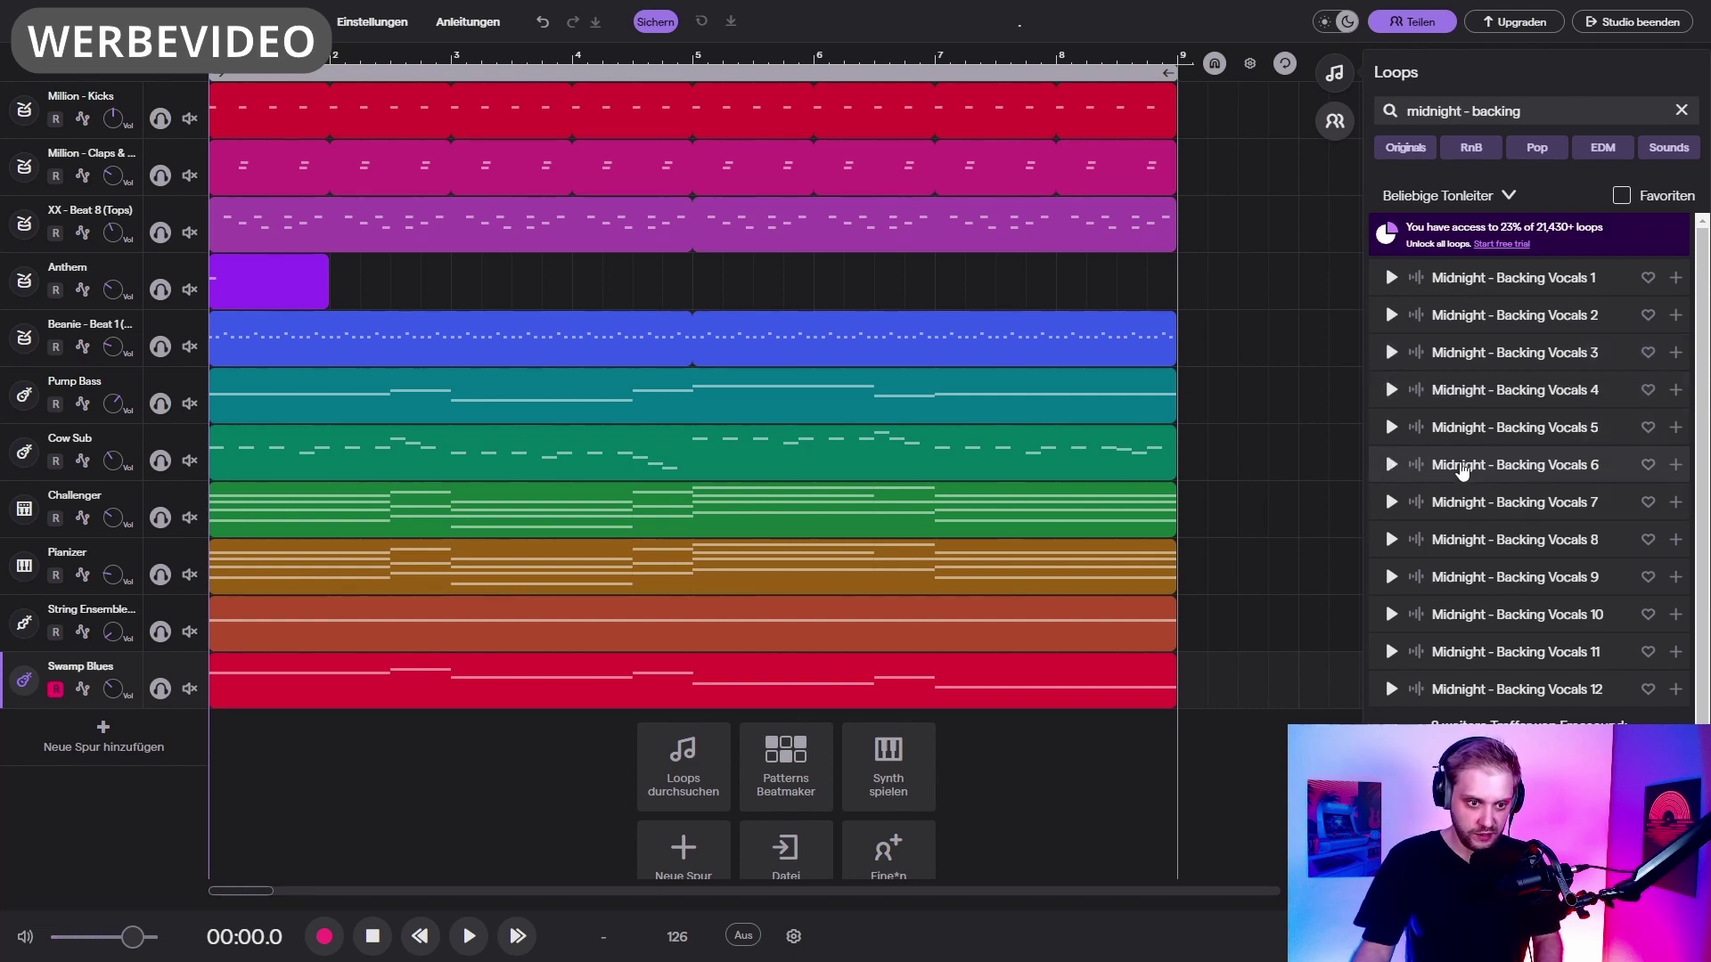
drag(1462, 470, 564, 754)
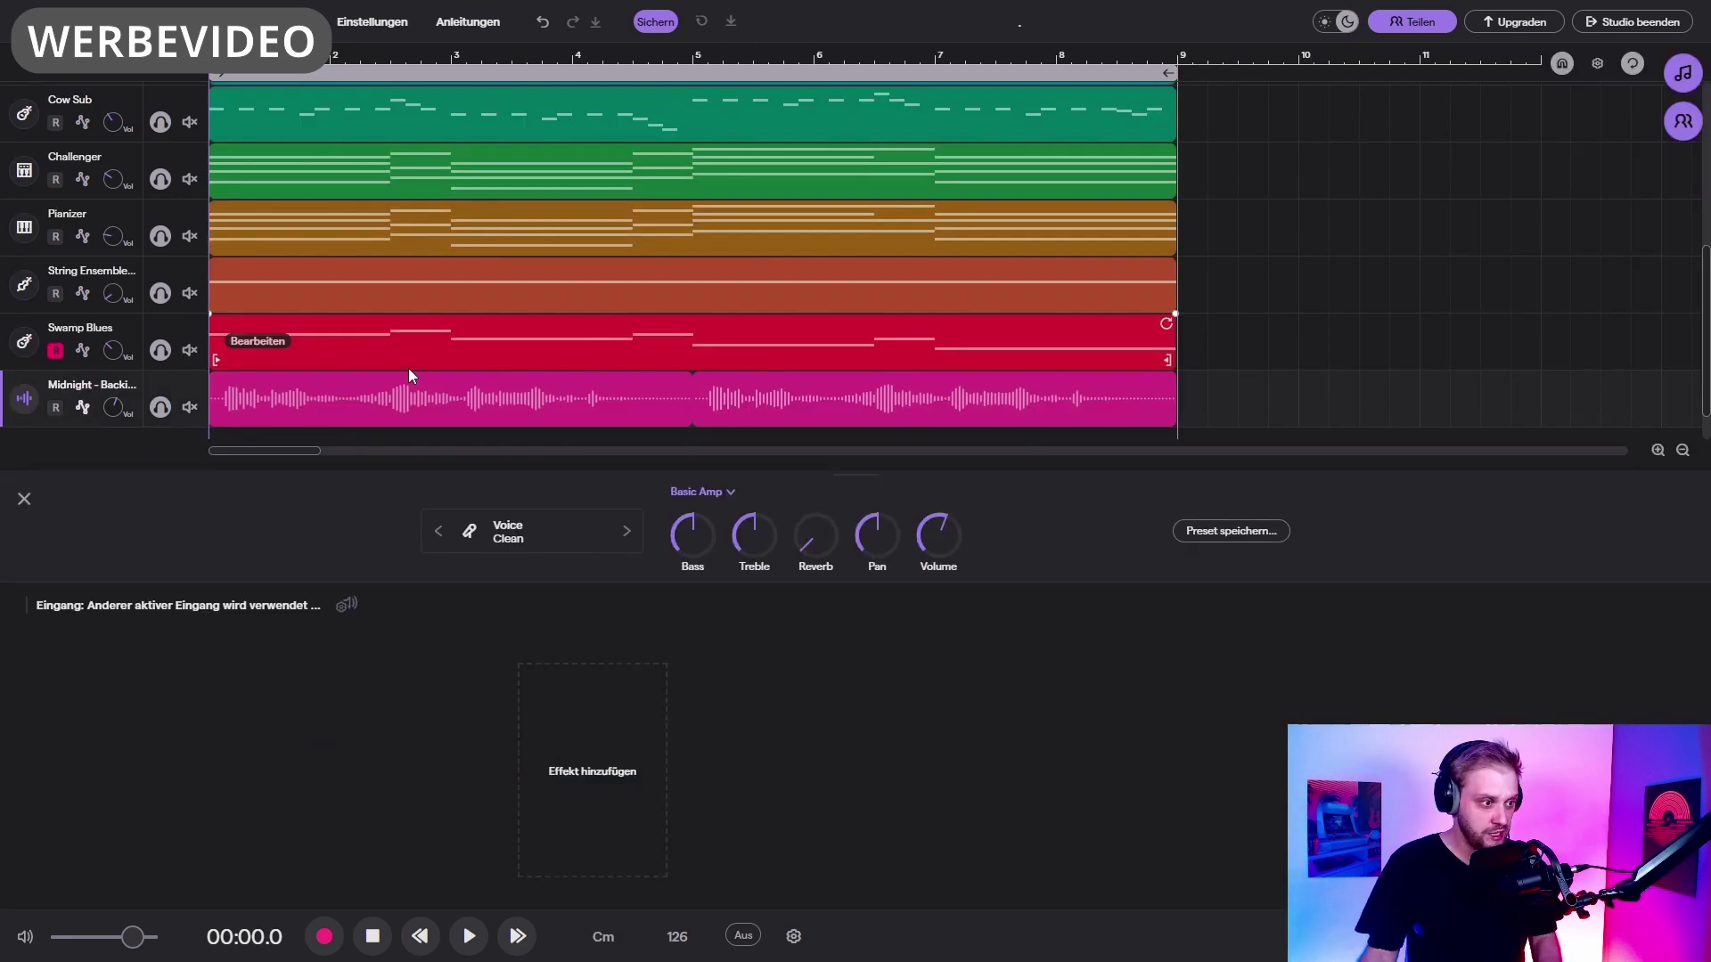
Step: Give the Midnight backing vocals track the Pop preset from the Voice category
click(515, 532)
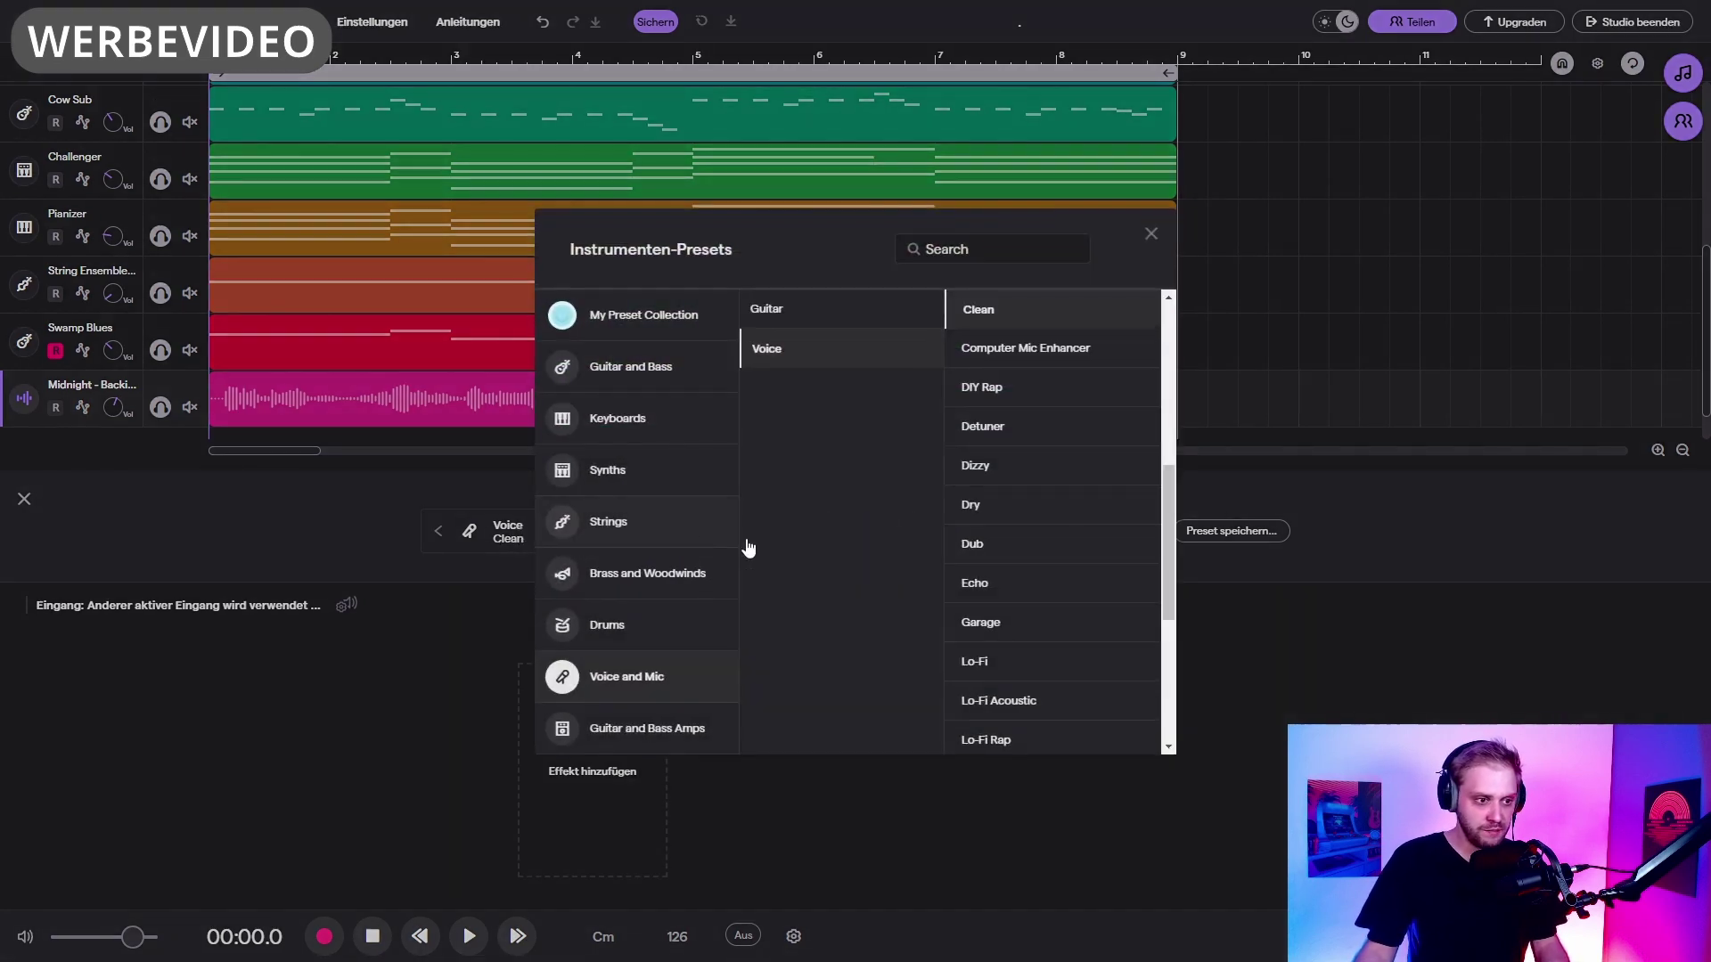
scroll(994, 548, down, 2)
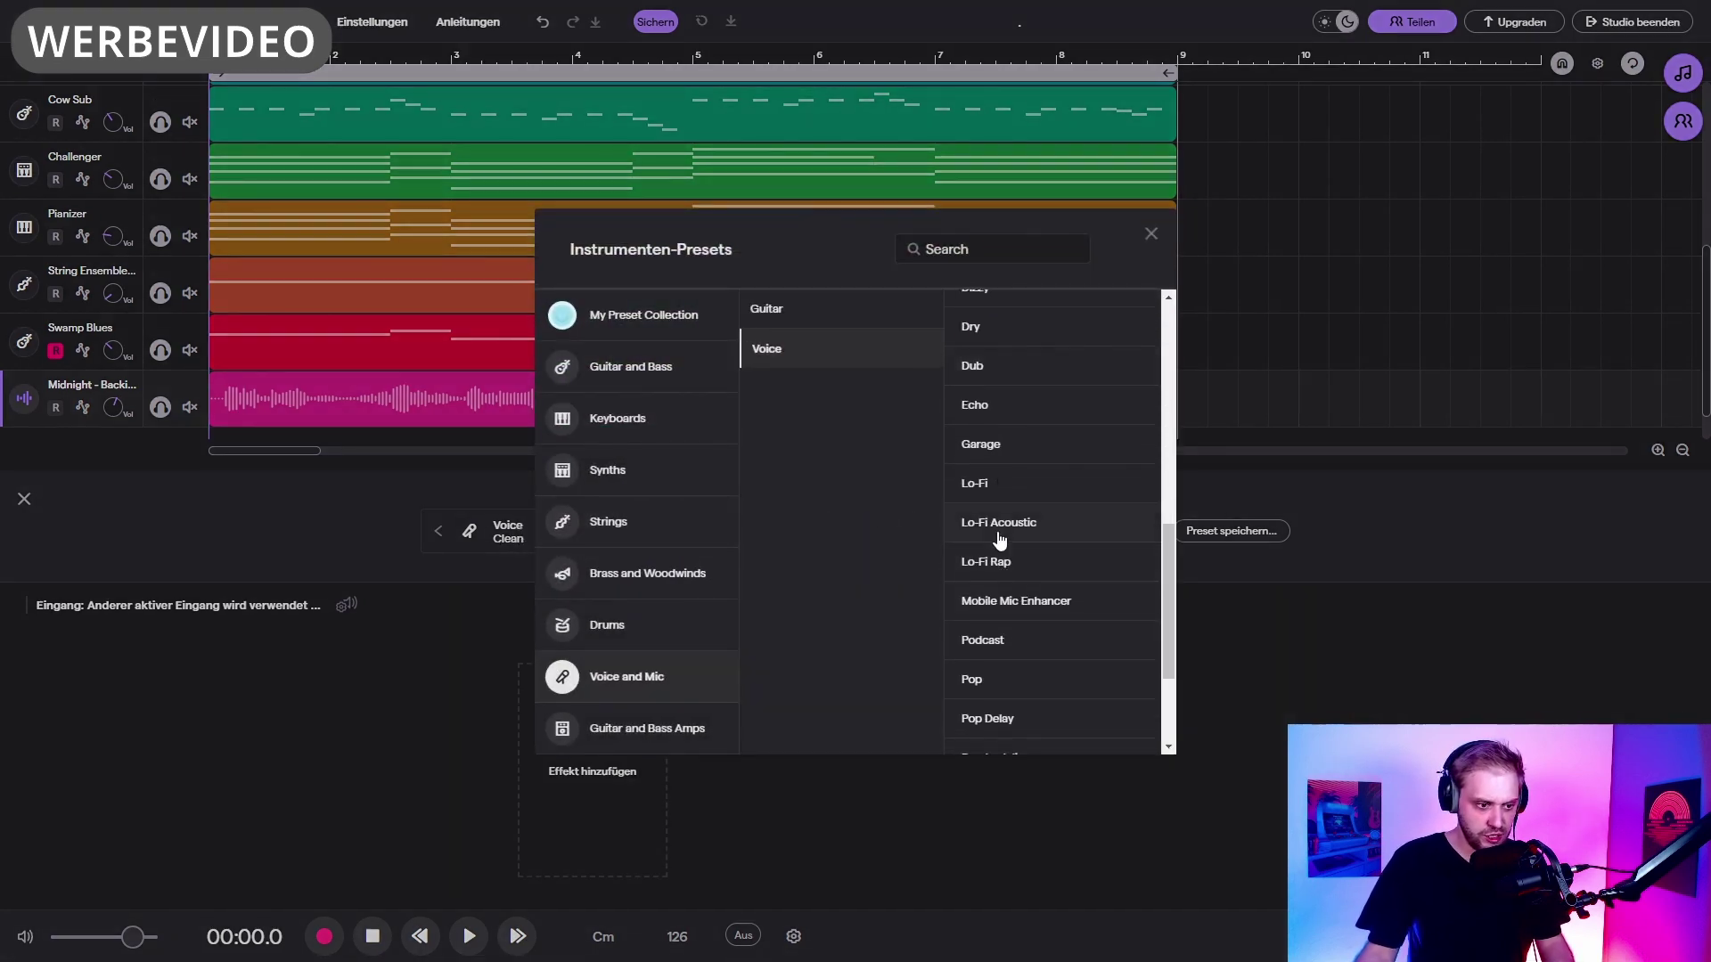
click(991, 683)
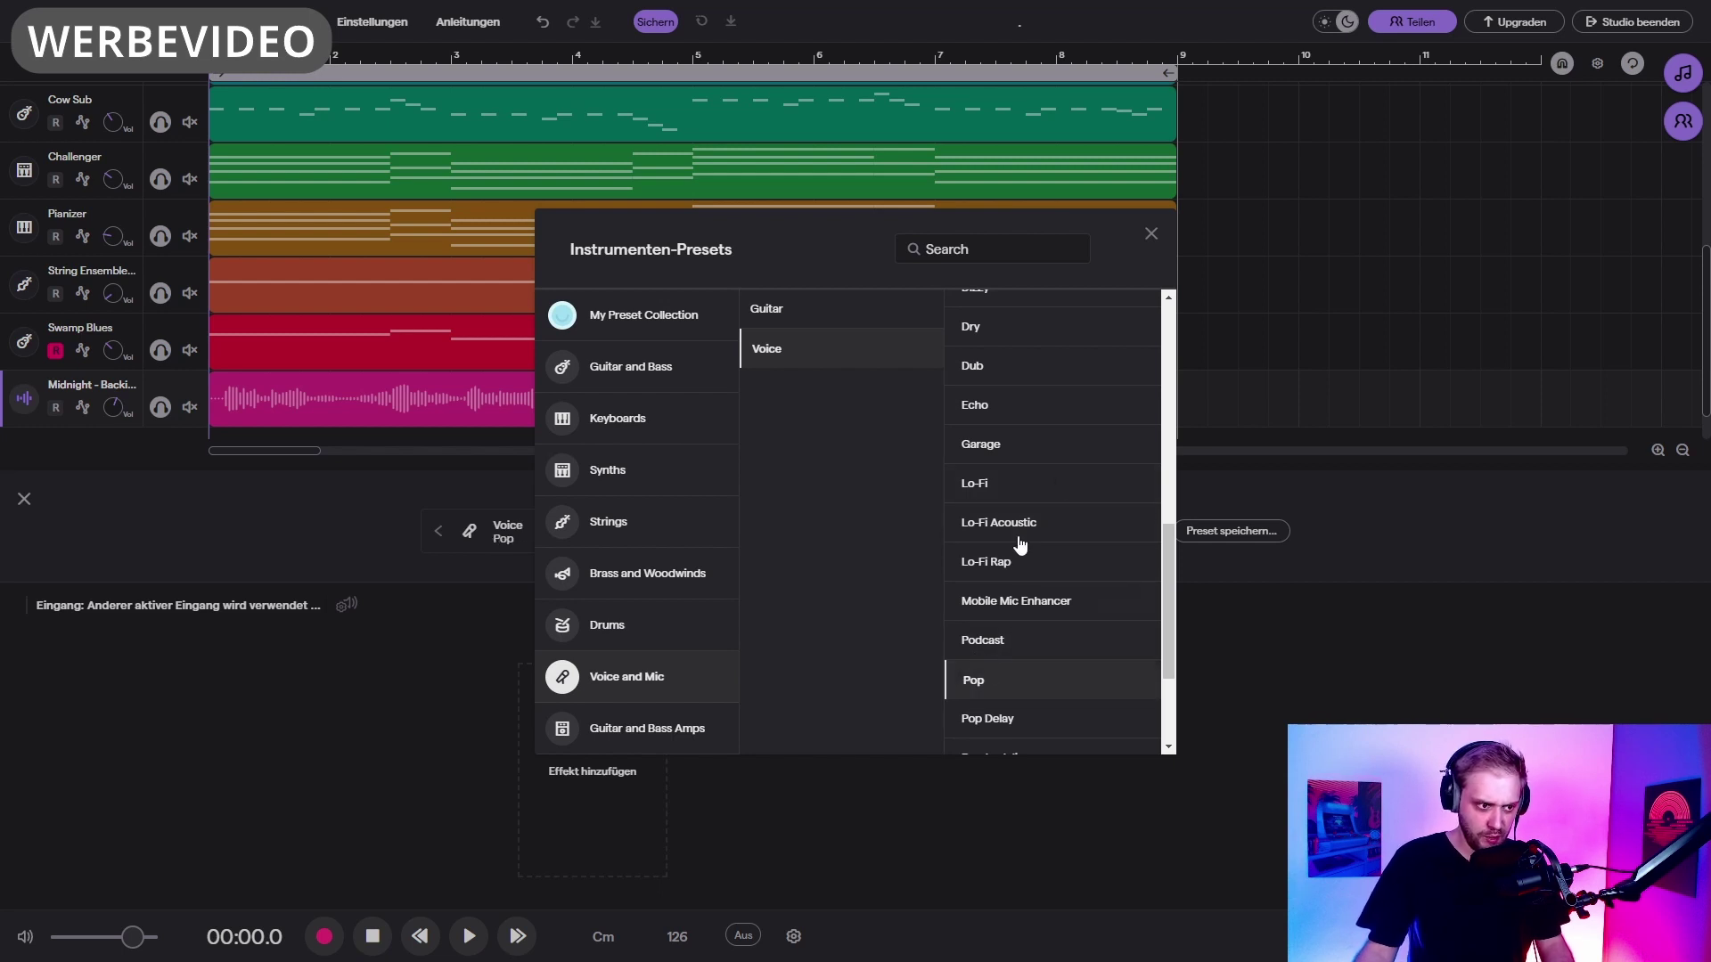
click(1152, 233)
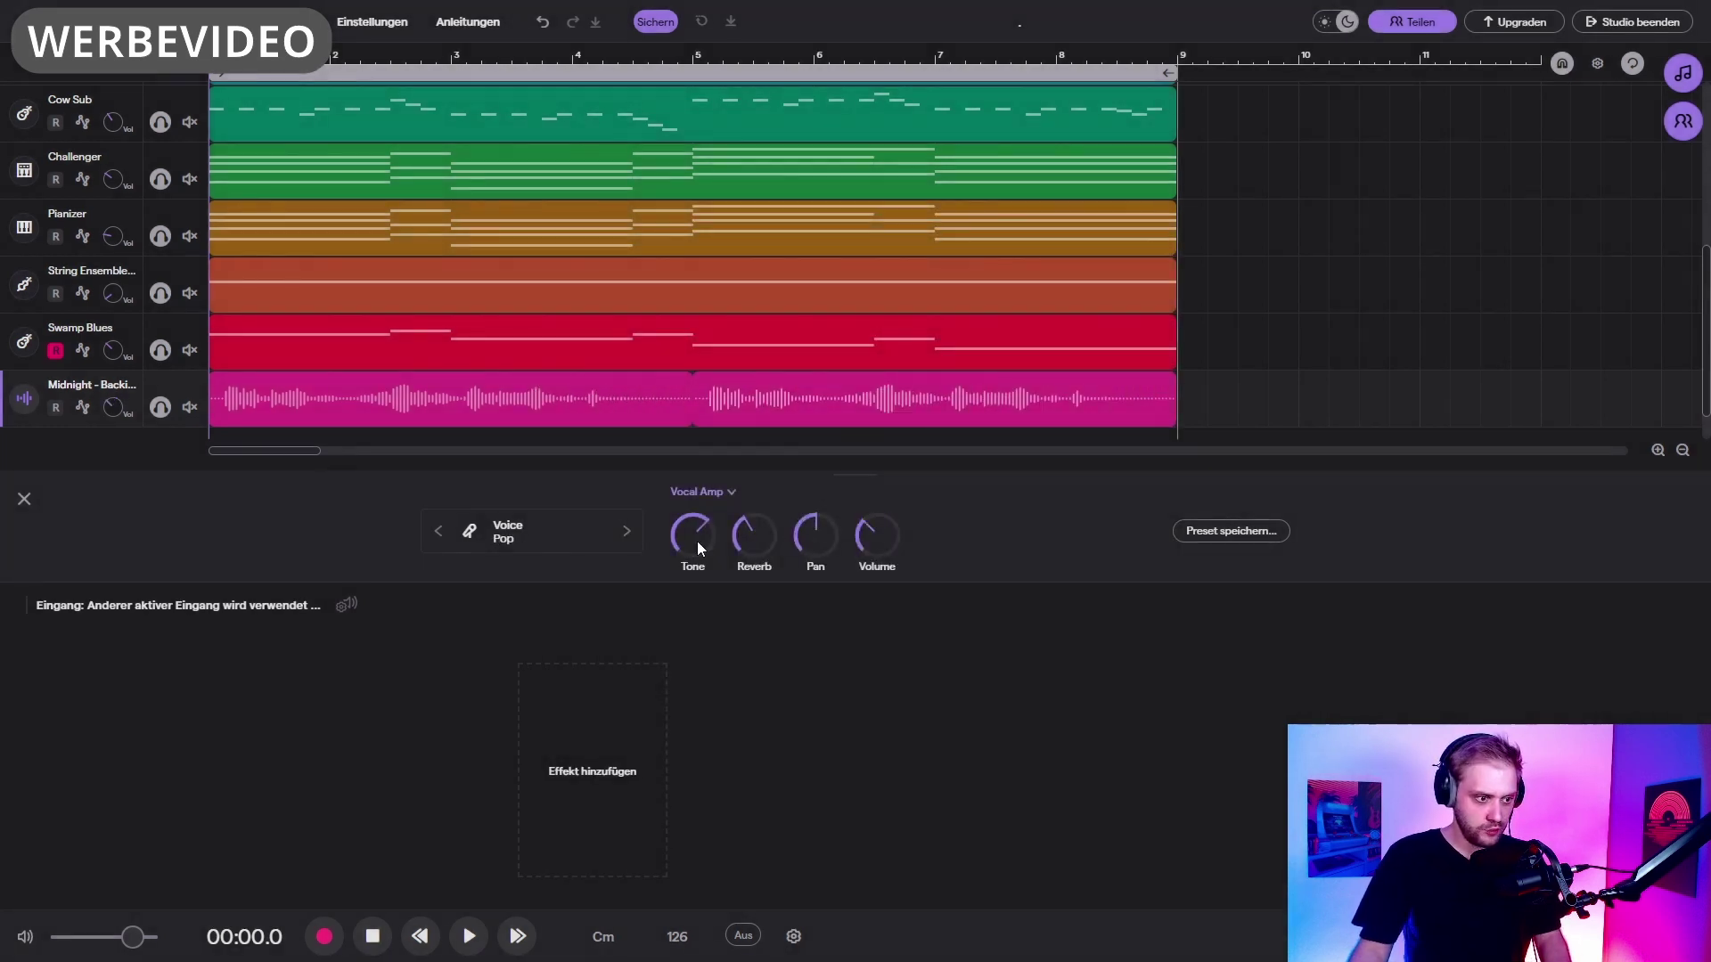
Step: Add a Dynamics Compressor to the backing vocals track and set its threshold to -11.9 dB
click(602, 759)
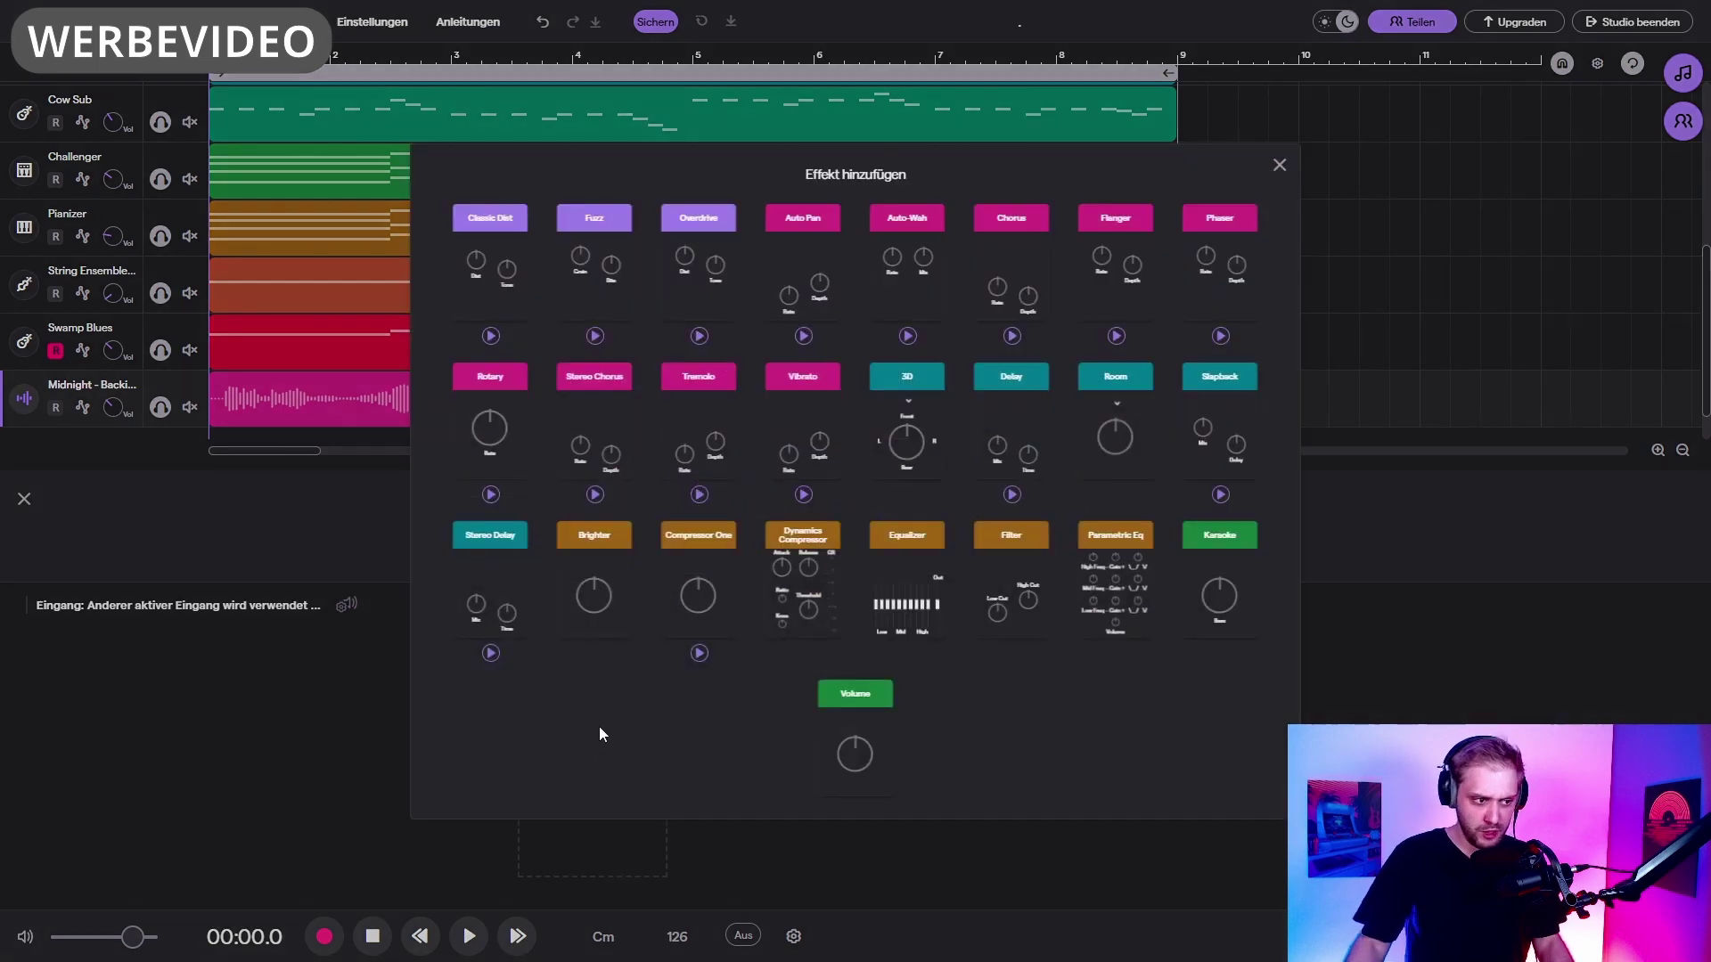
click(785, 603)
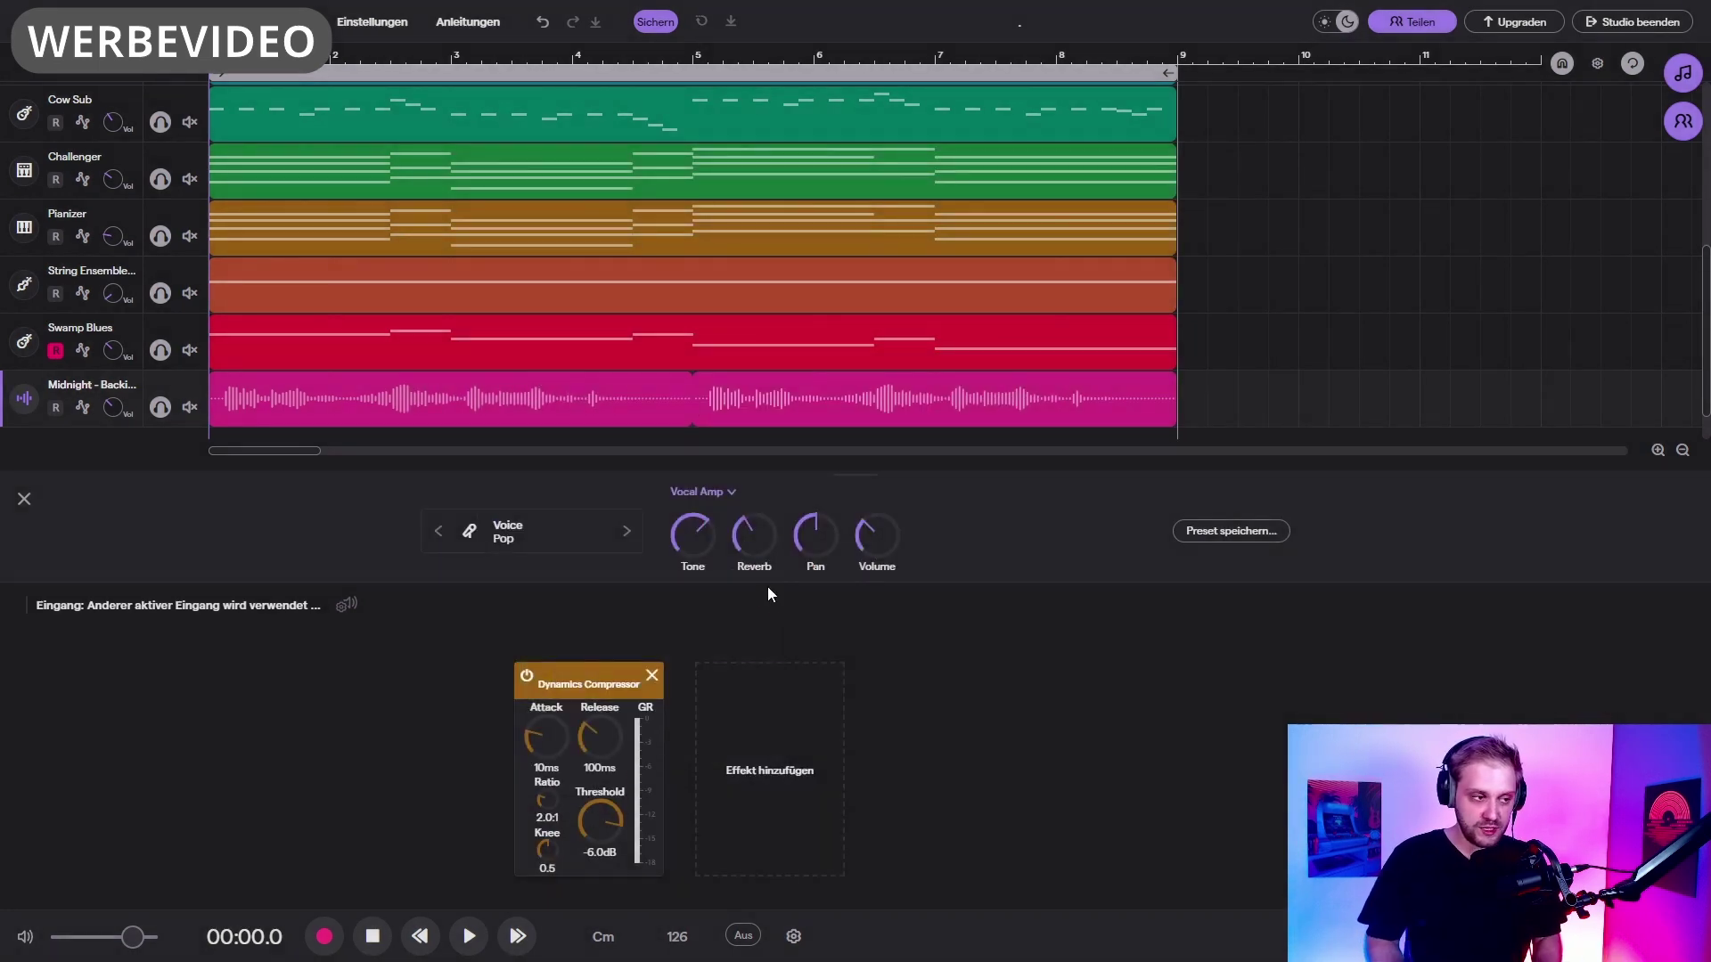
drag(590, 833, 584, 855)
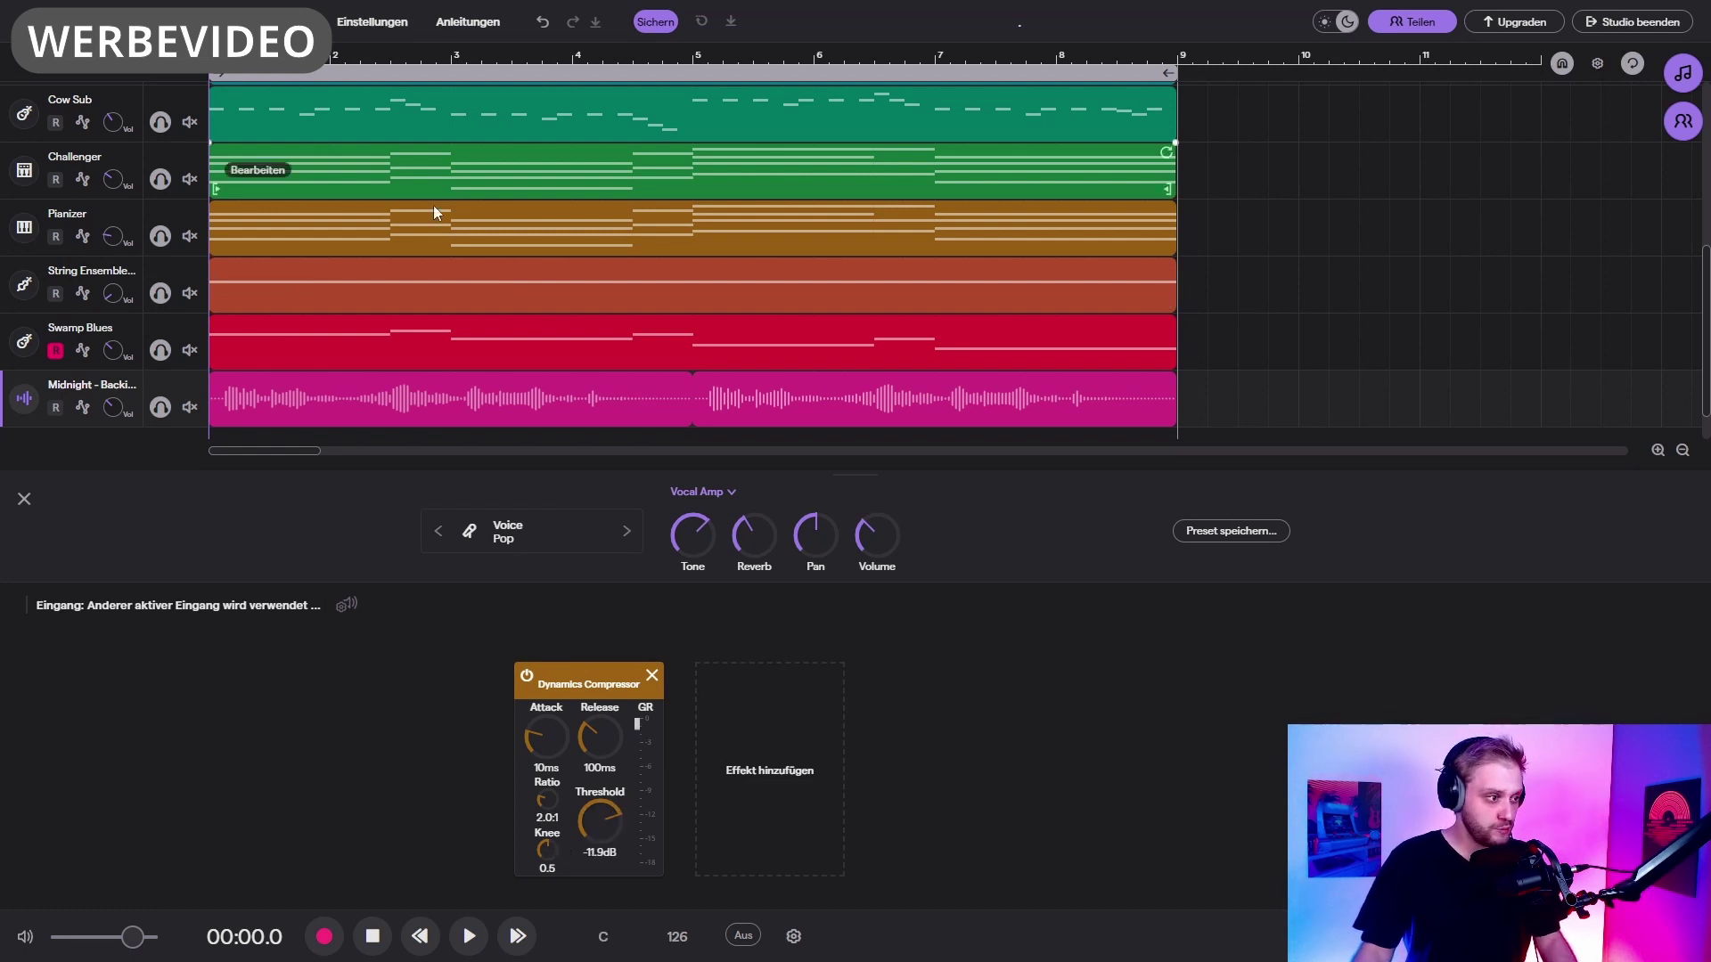
Step: Transpose the backing vocals clip to the key of Am and play the loop with it
right_click(252, 404)
mouse_move(328, 611)
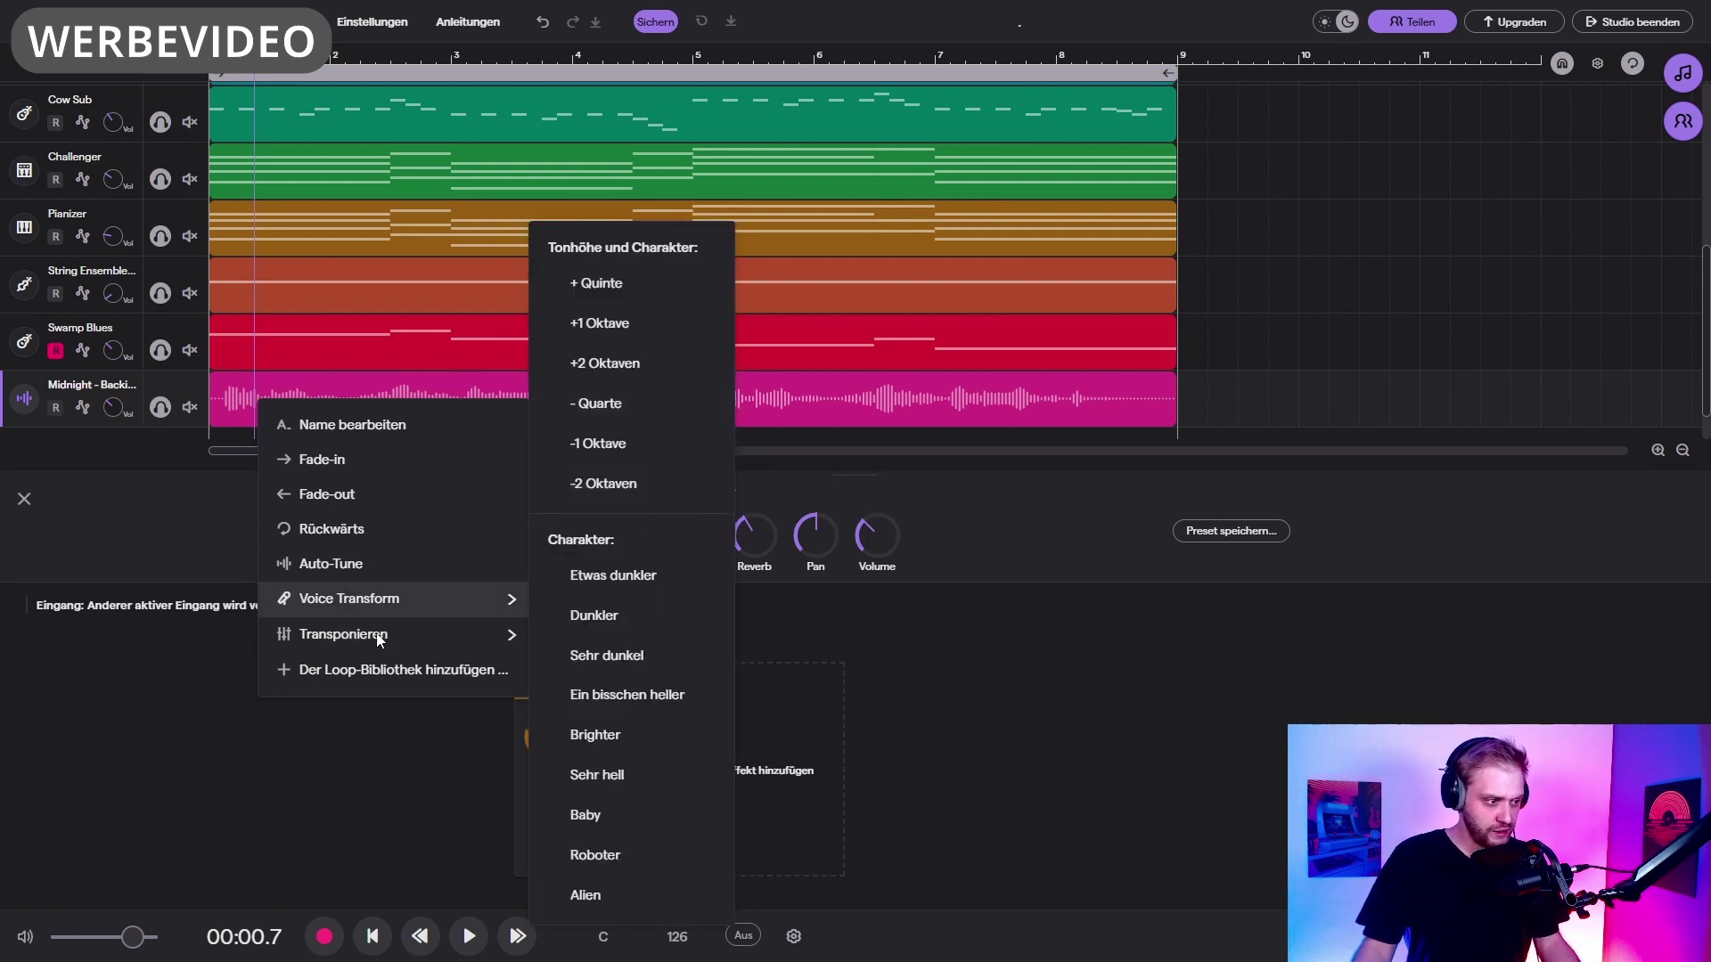
mouse_move(328, 647)
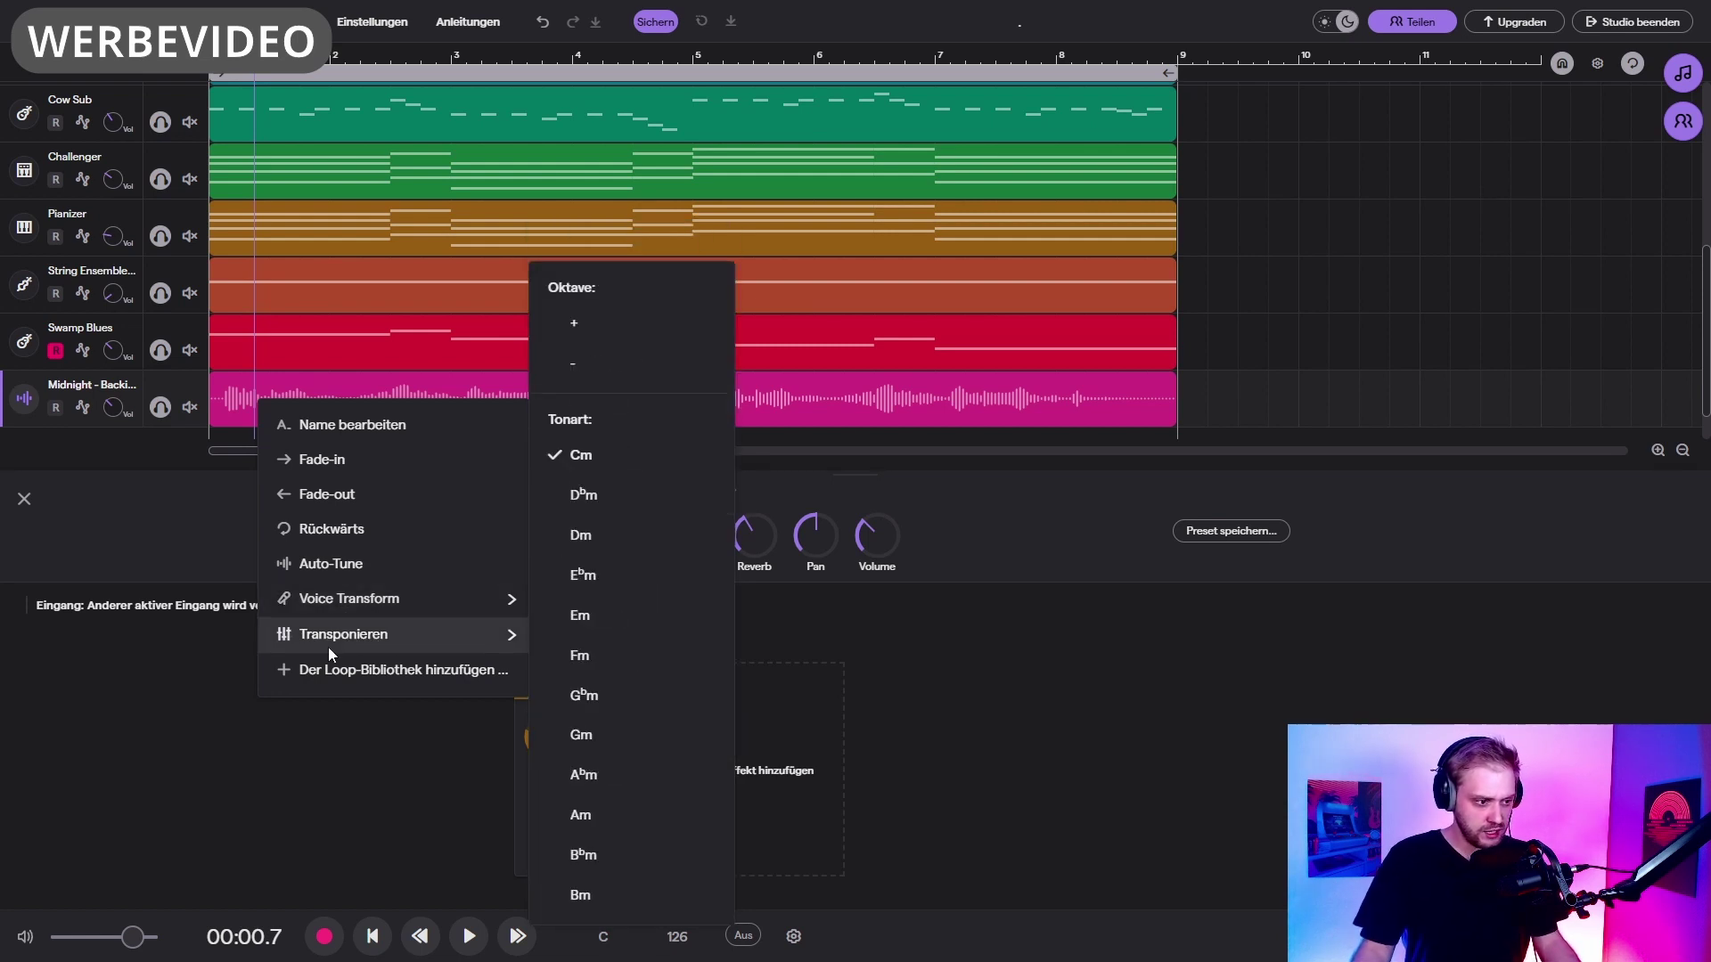
click(595, 819)
key(space)
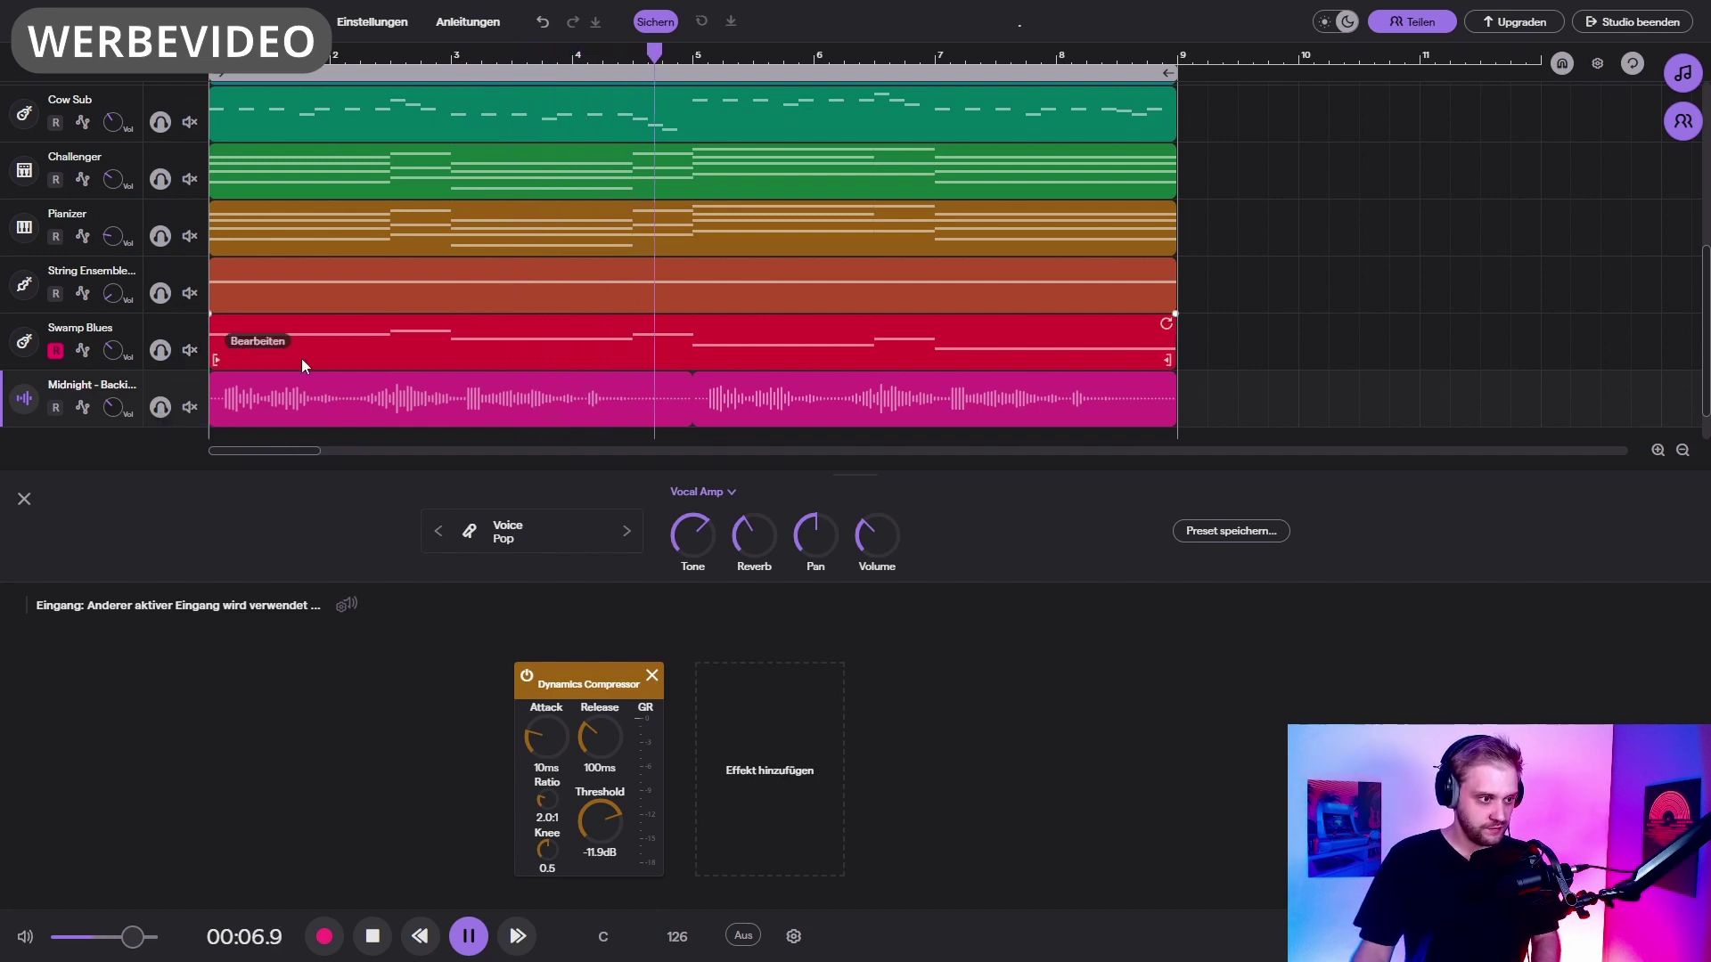
key(space)
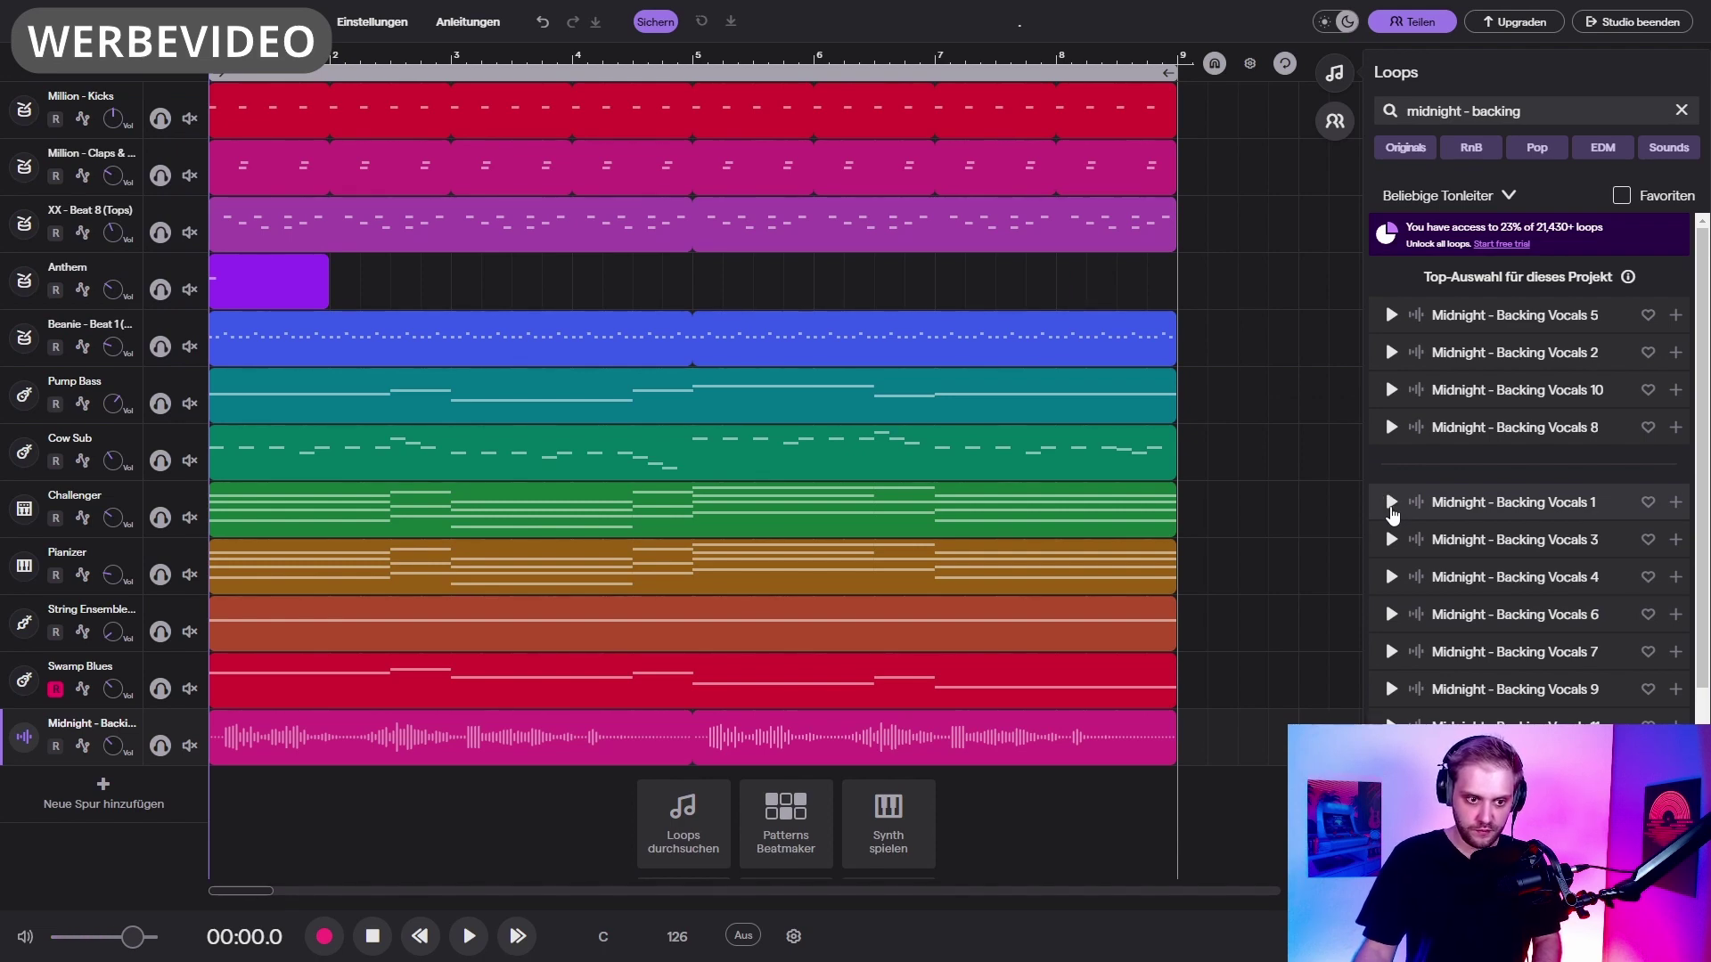
Step: Add a second Midnight - Backing Vocals loop across bars 1 to 8, listen to it with the beat, and mute its track
click(1415, 515)
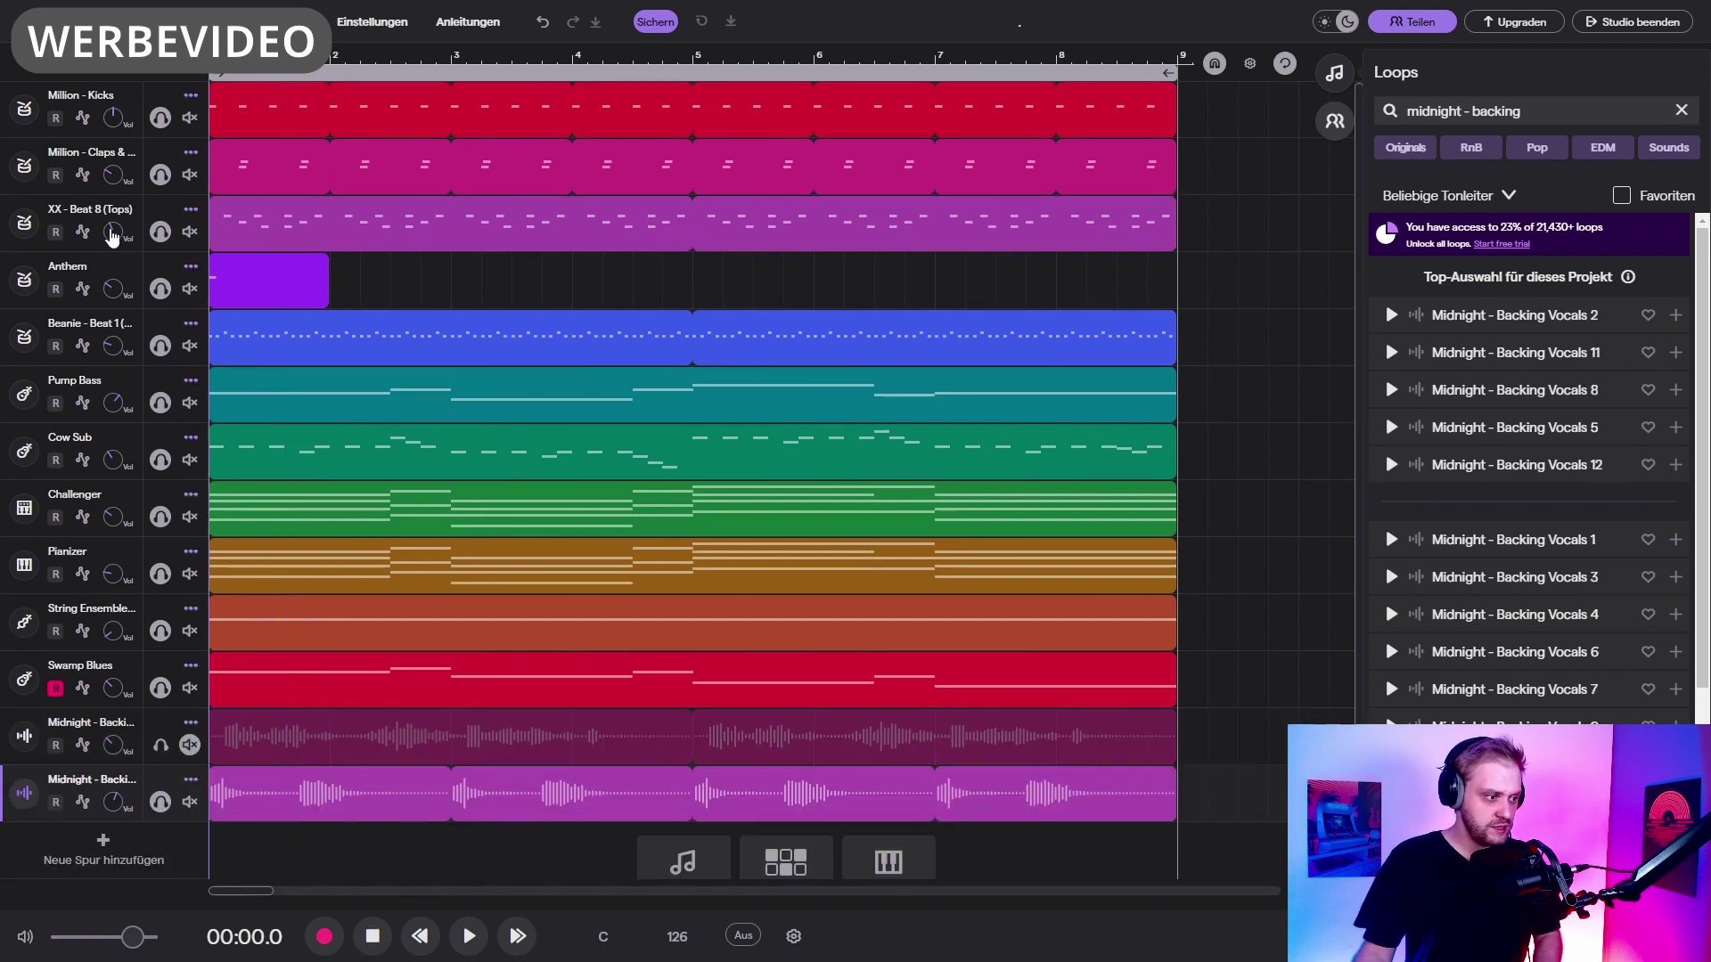
key(space)
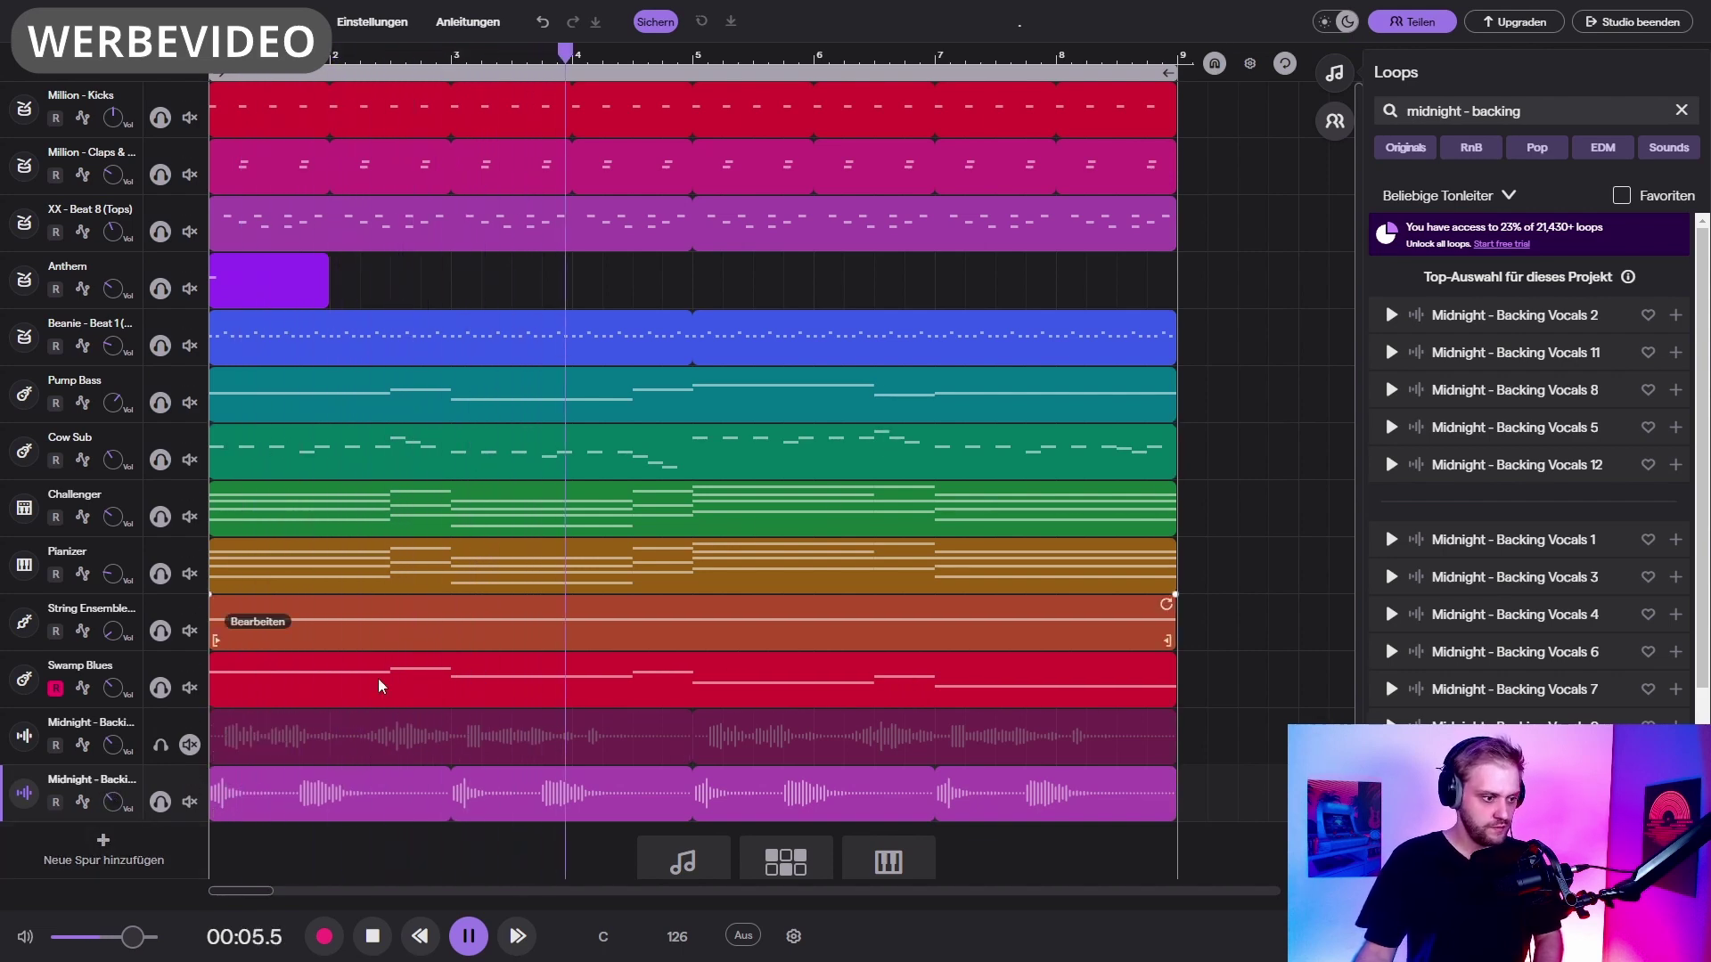
key(space)
click(188, 803)
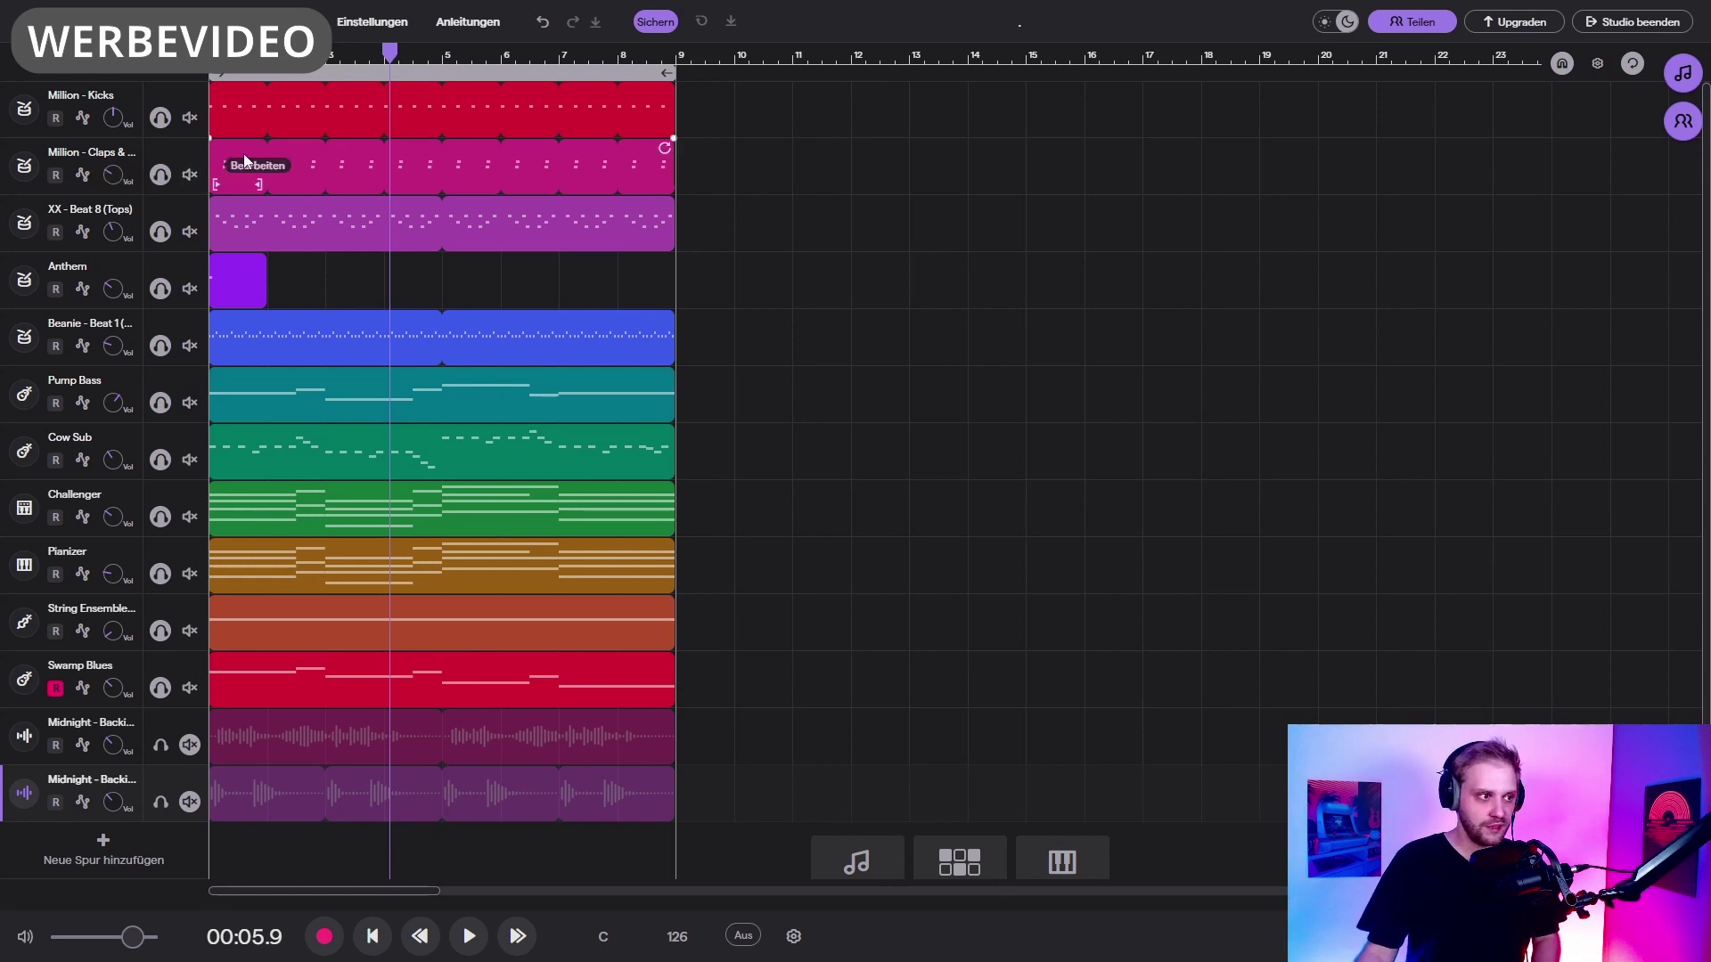
Step: Move the Million - Claps clips to bars 9 to 16 and the Million - Kicks clips to bars 17 to 24
drag(329, 122, 793, 131)
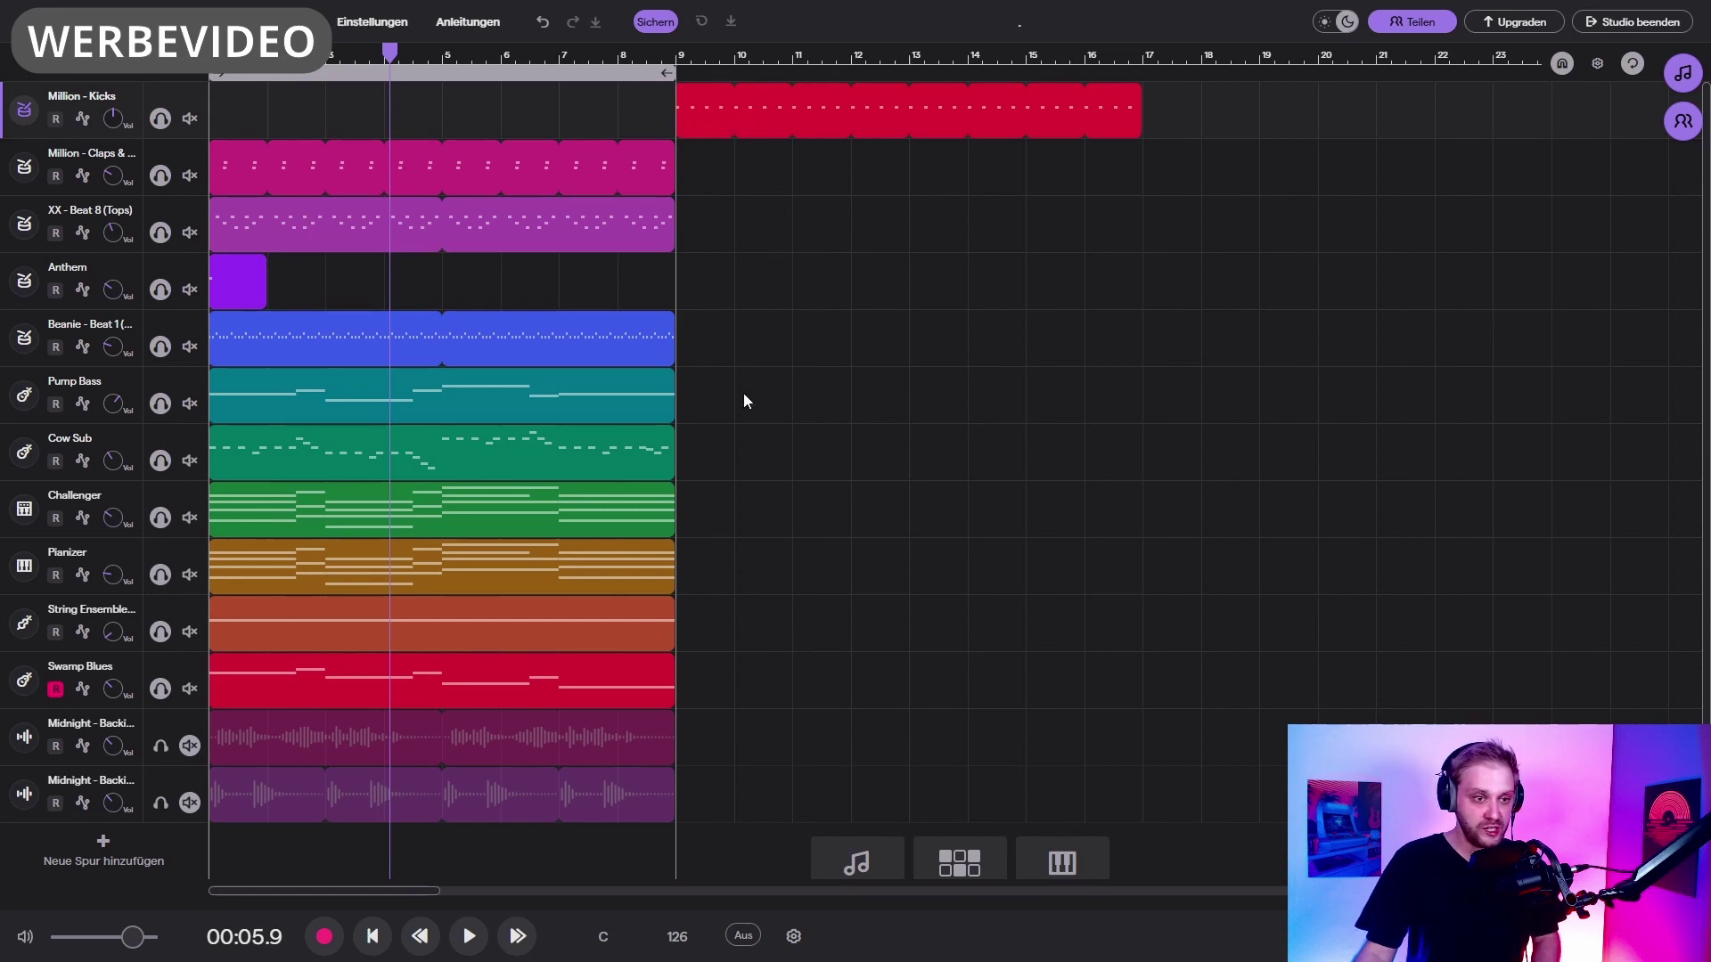
scroll(741, 397, down, 3)
drag(373, 178, 697, 178)
drag(631, 112, 955, 113)
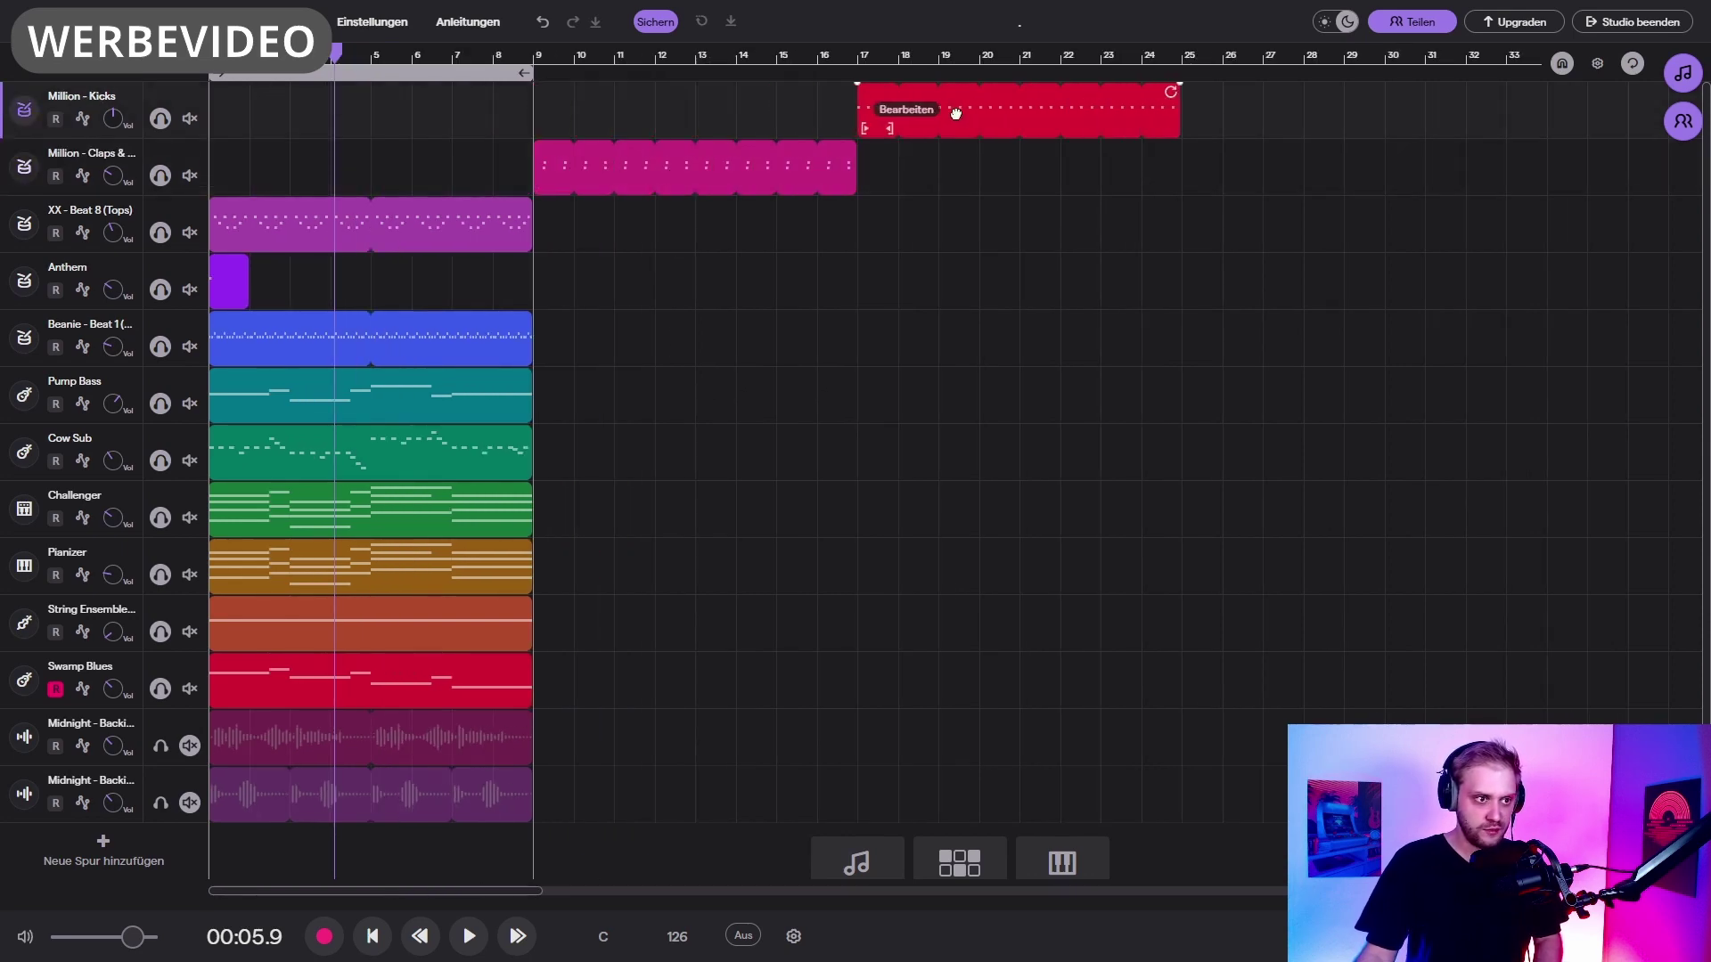
click(493, 236)
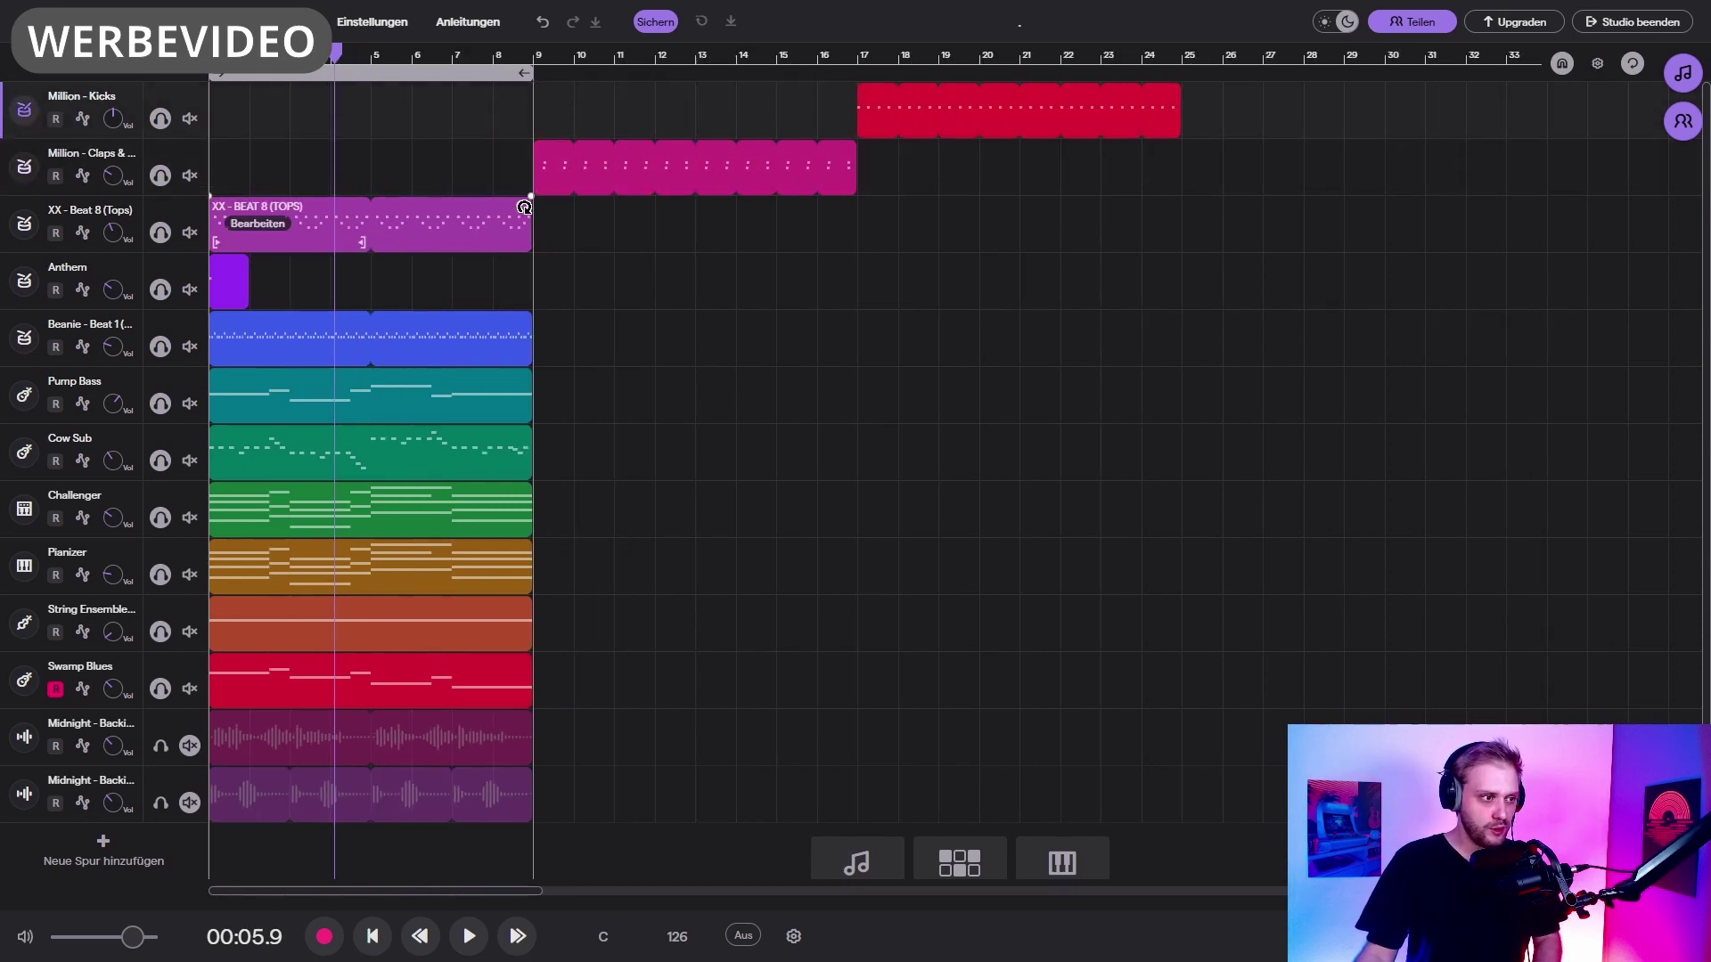